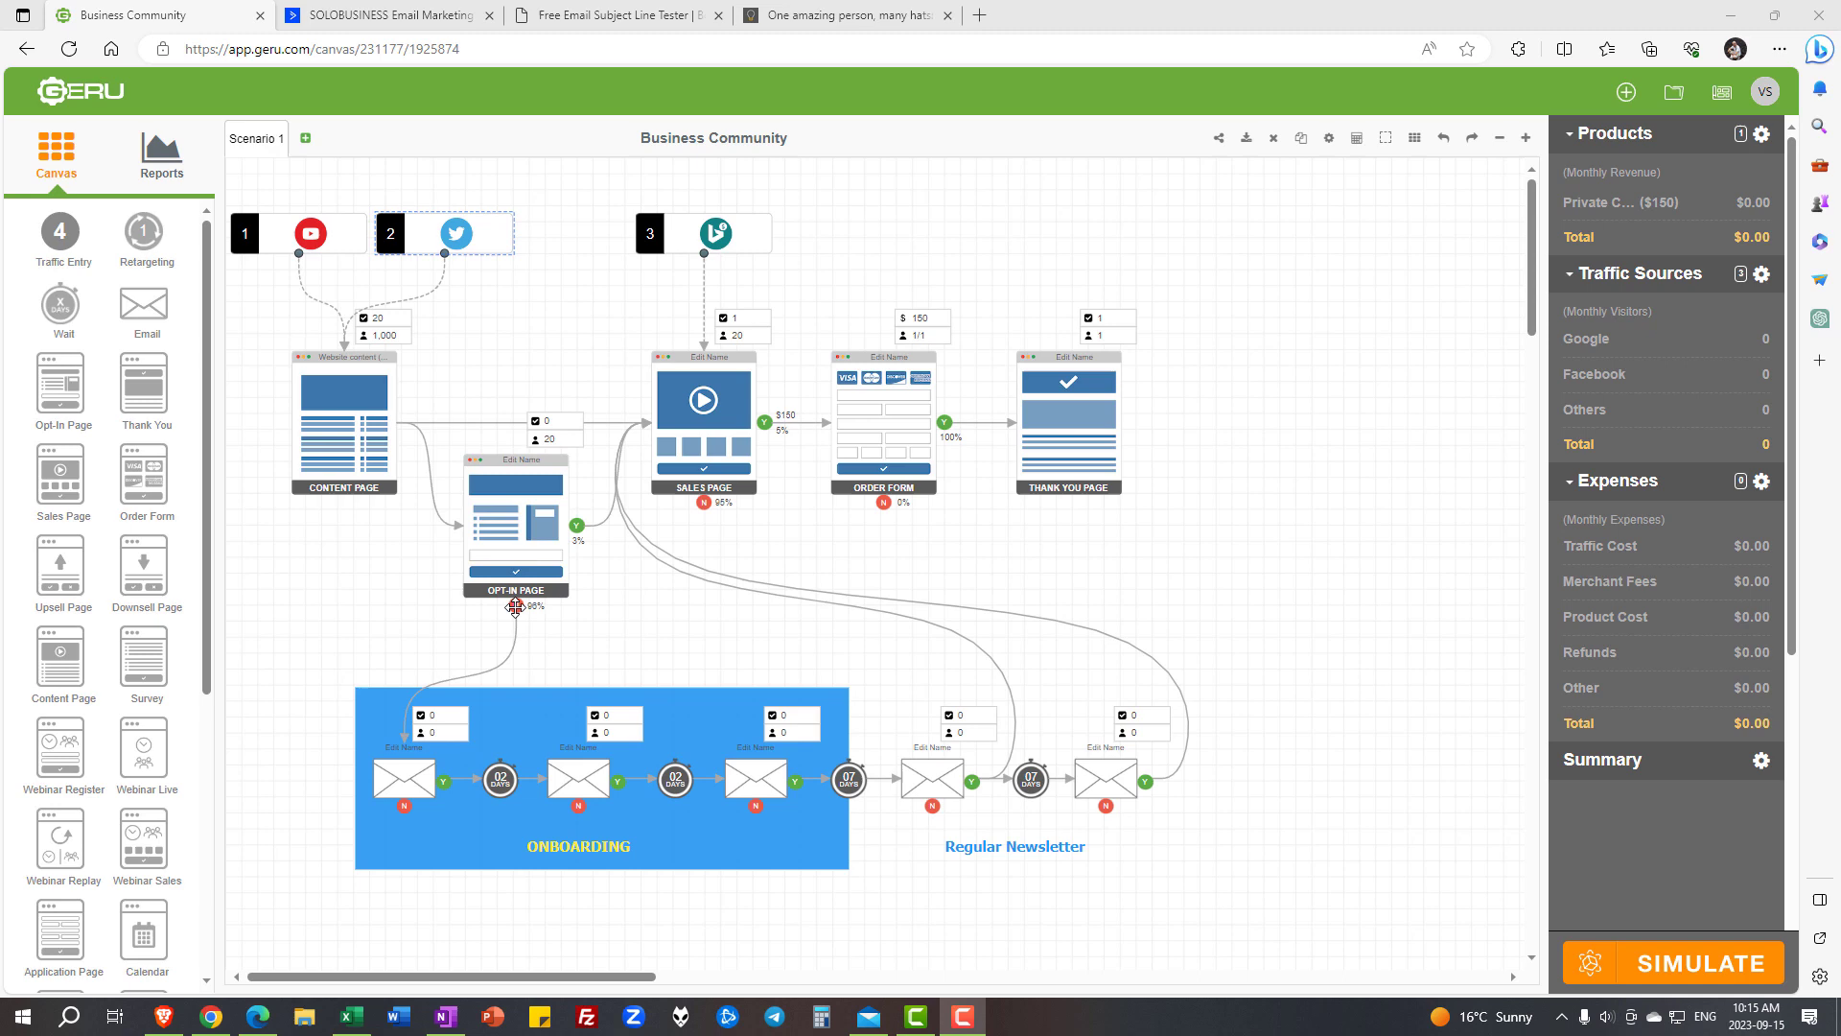
# Change the Opt-In Page's opt-in rate from 3.75 to 5 and save it
pyautogui.click(589, 522)
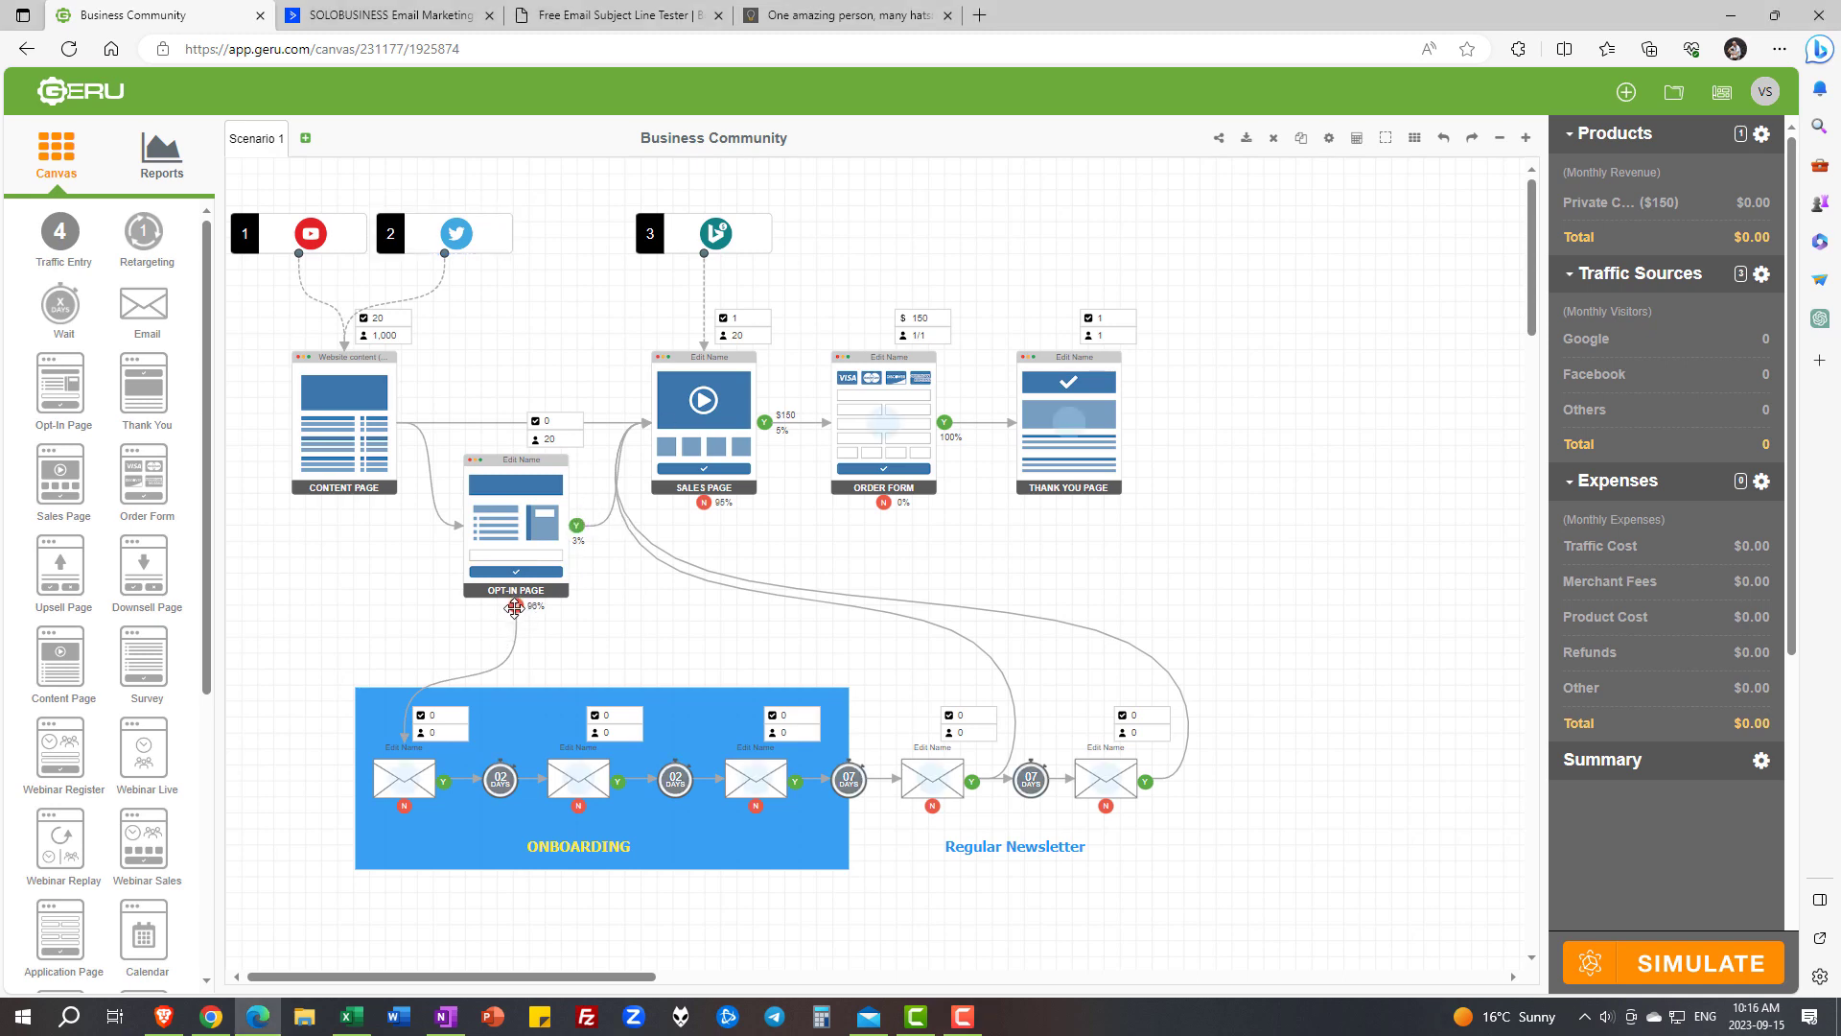
pyautogui.doubleClick(518, 535)
pyautogui.click(964, 584)
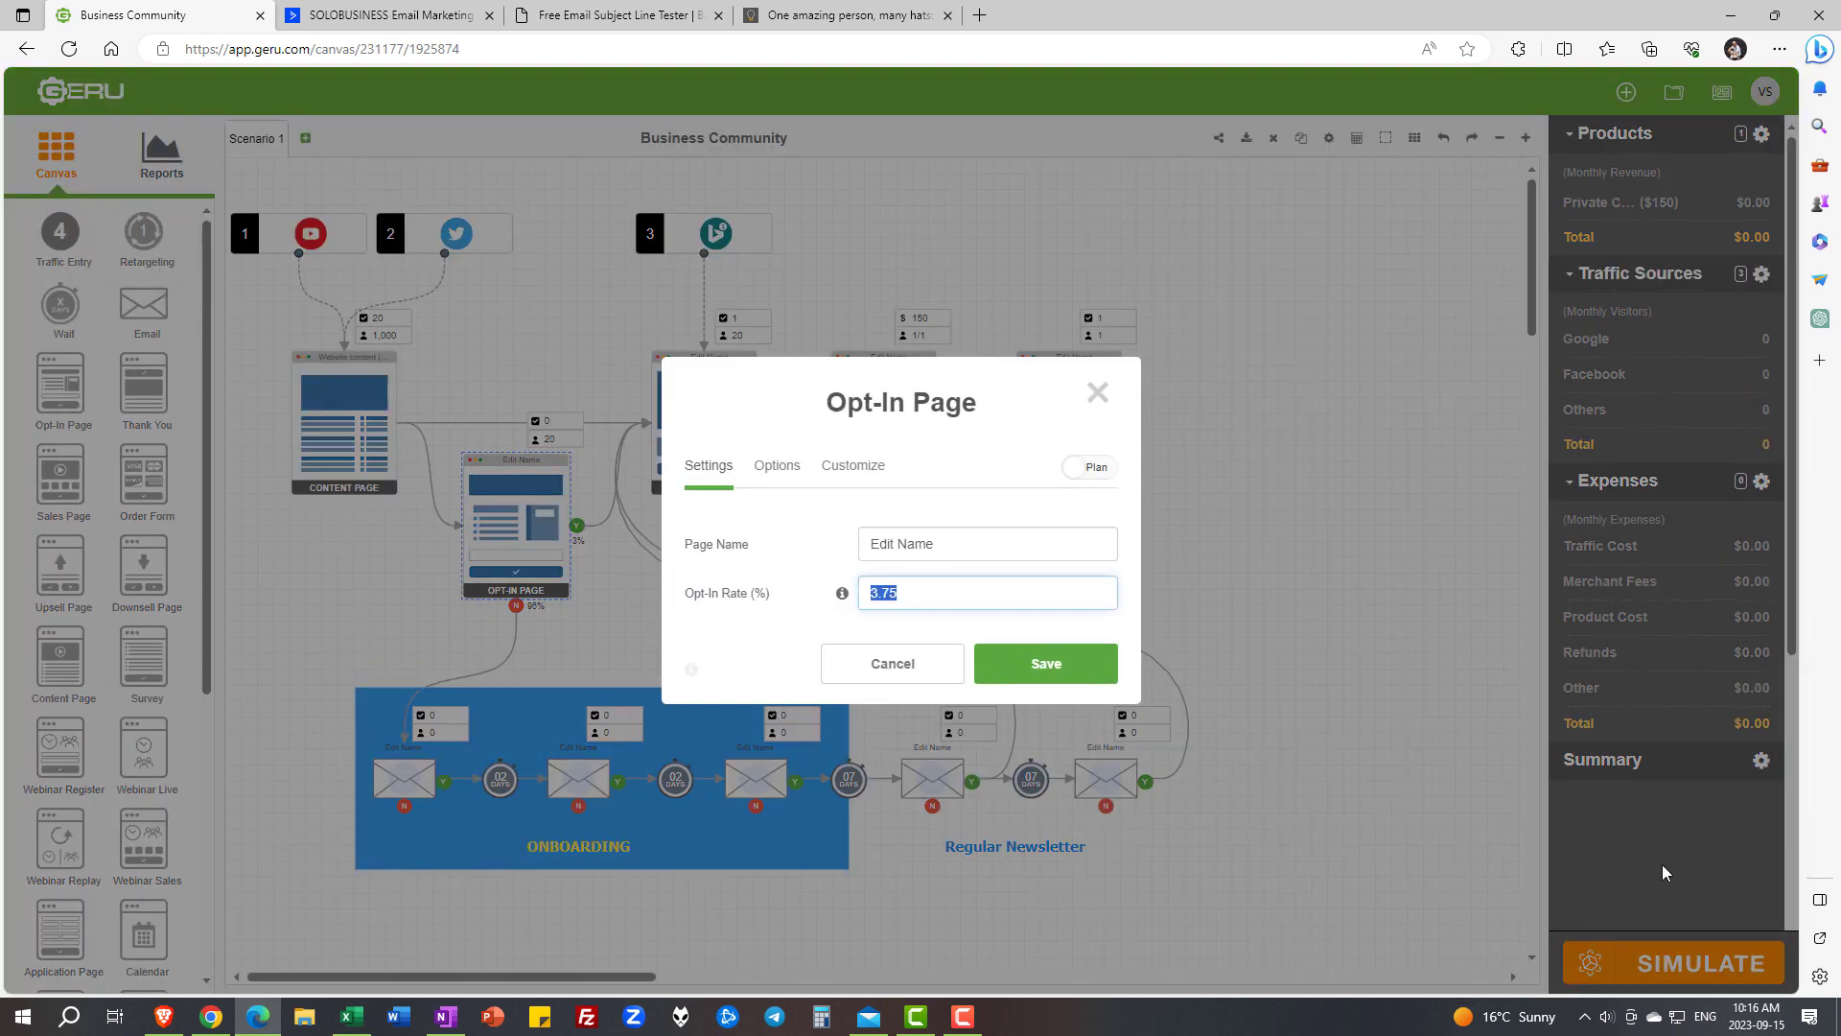
pyautogui.write('5')
pyautogui.click(1052, 676)
pyautogui.click(518, 642)
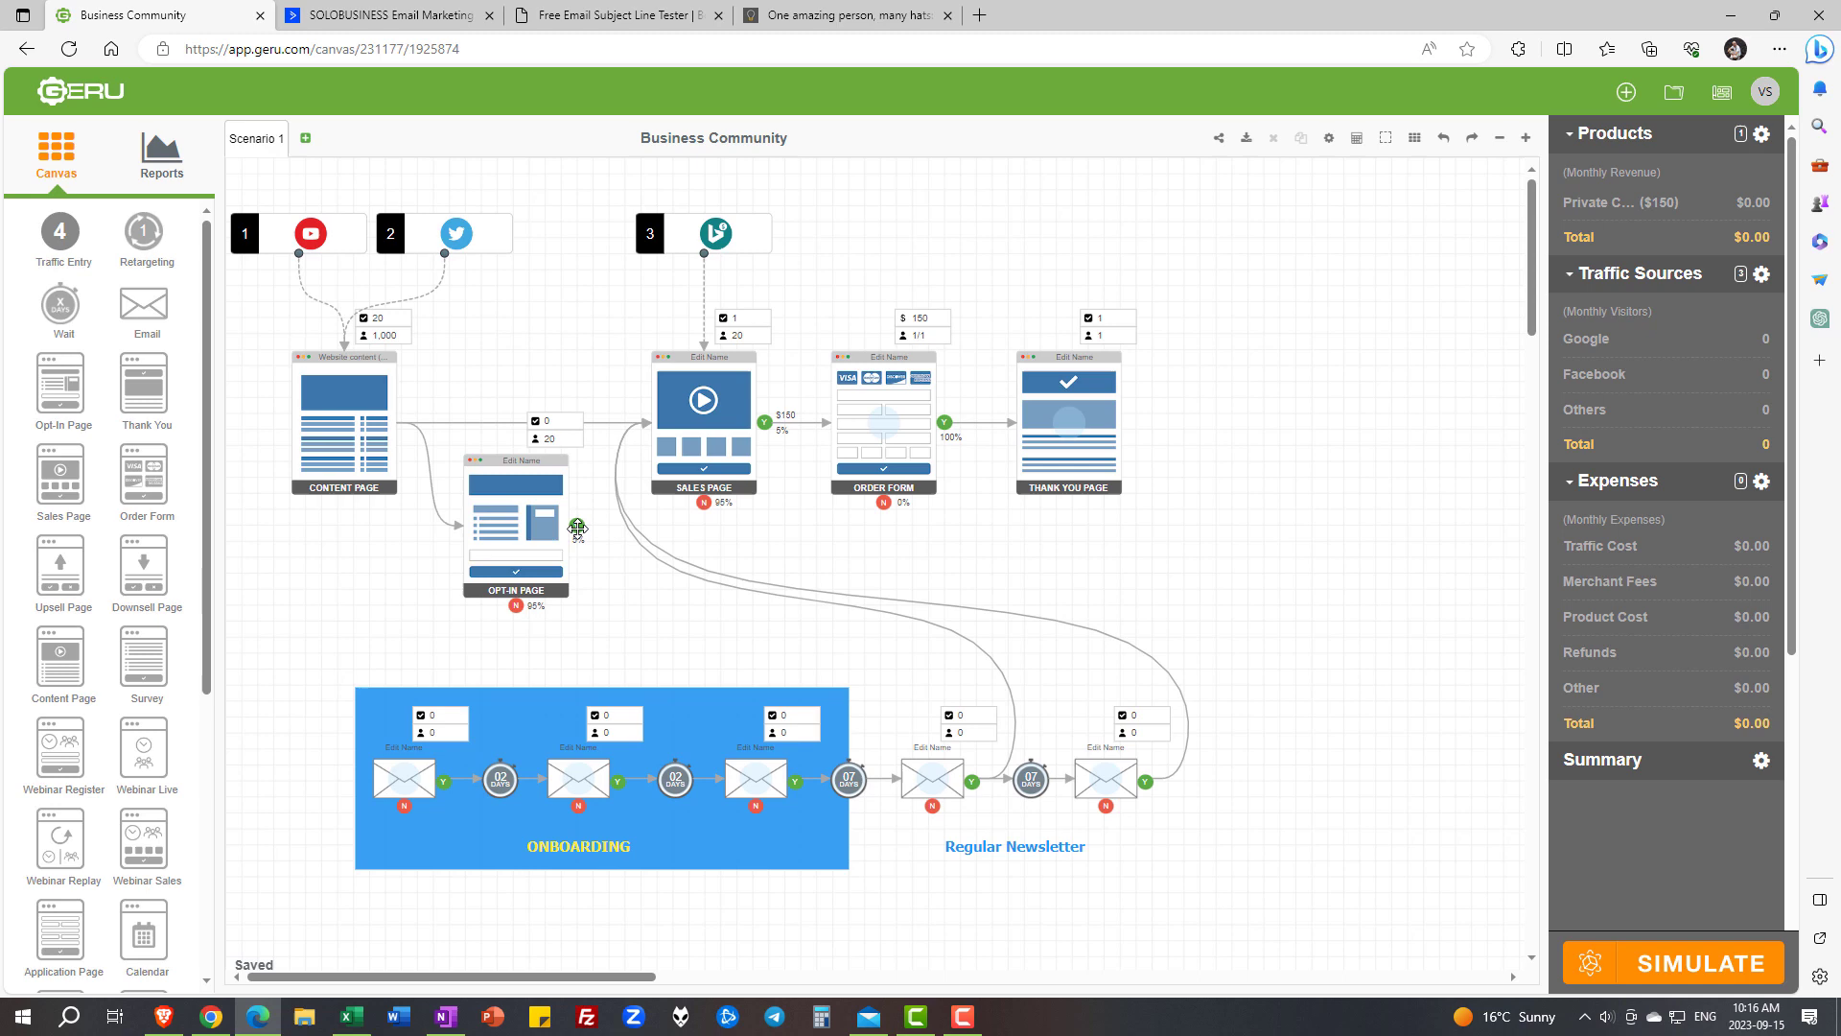
# Connect the Opt-In Page's yes path to the first onboarding email
pyautogui.moveTo(577, 526); pyautogui.dragTo(405, 775)
pyautogui.click(556, 552)
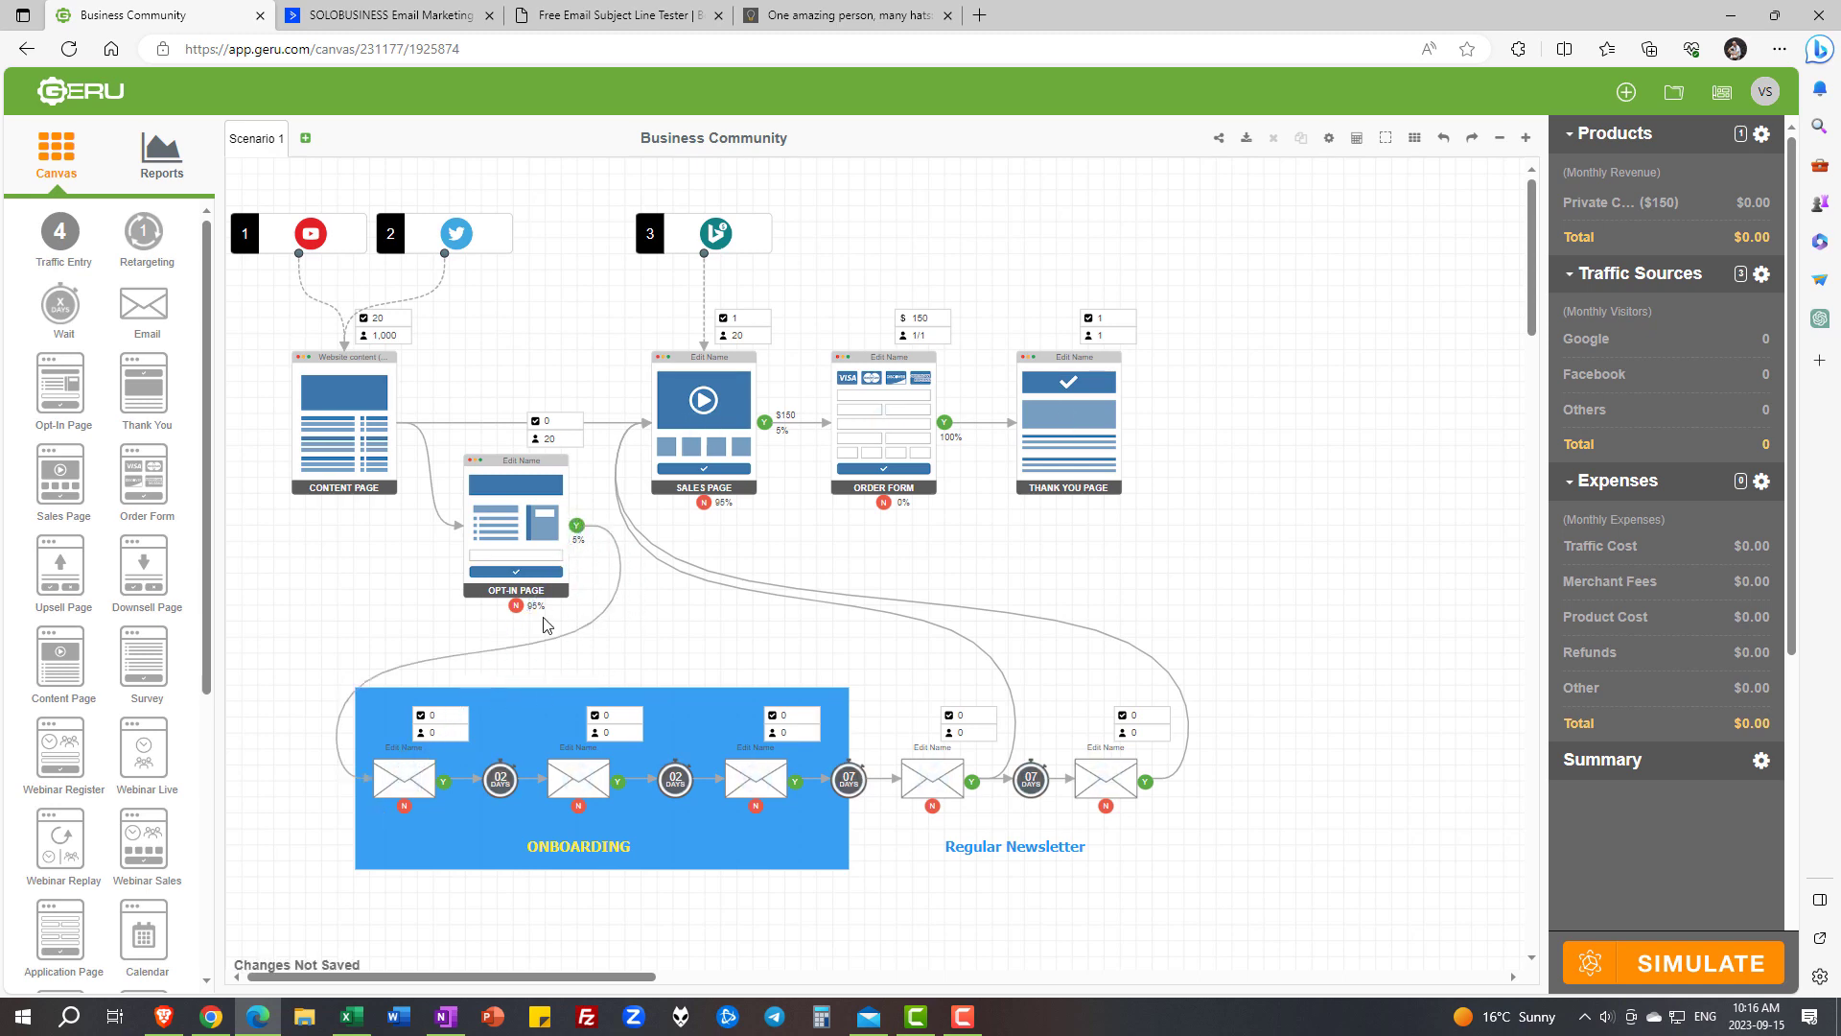
pyautogui.scroll(-2, 541, 616)
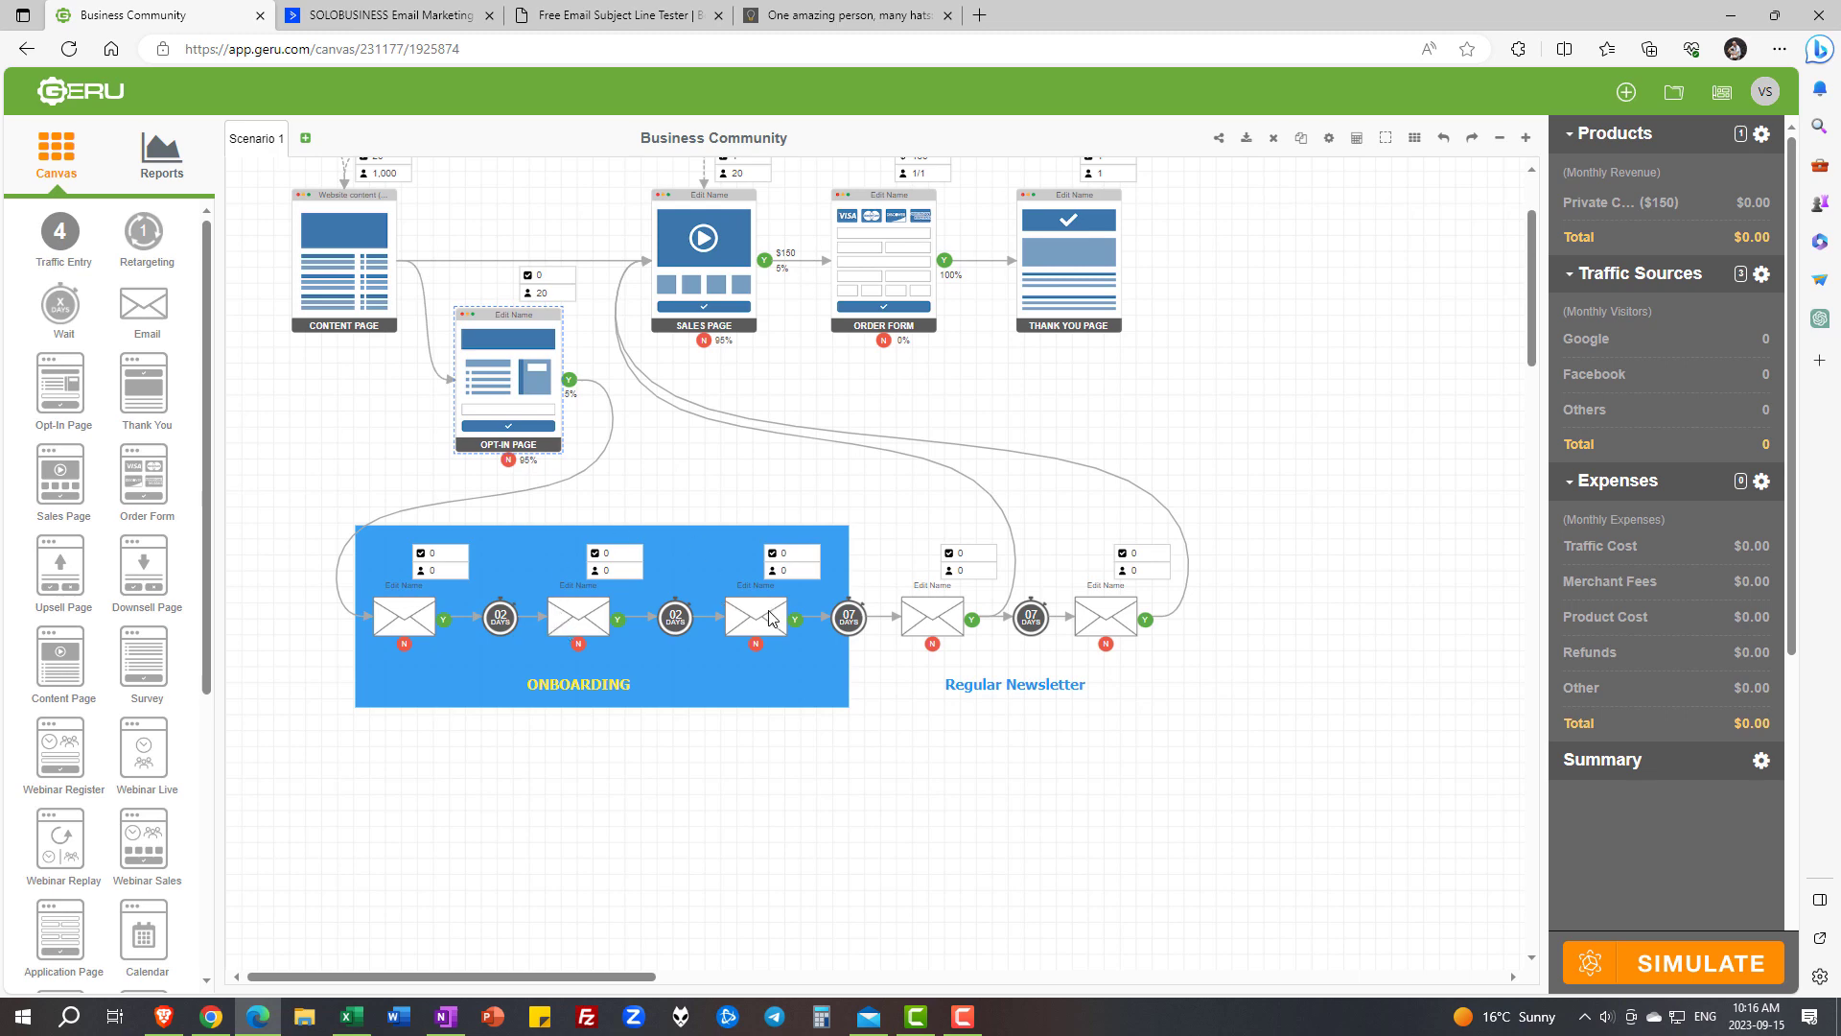
# Shorten the first 02 DAYS wait to 1 day
pyautogui.doubleClick(502, 620)
pyautogui.doubleClick(934, 610)
pyautogui.write('1')
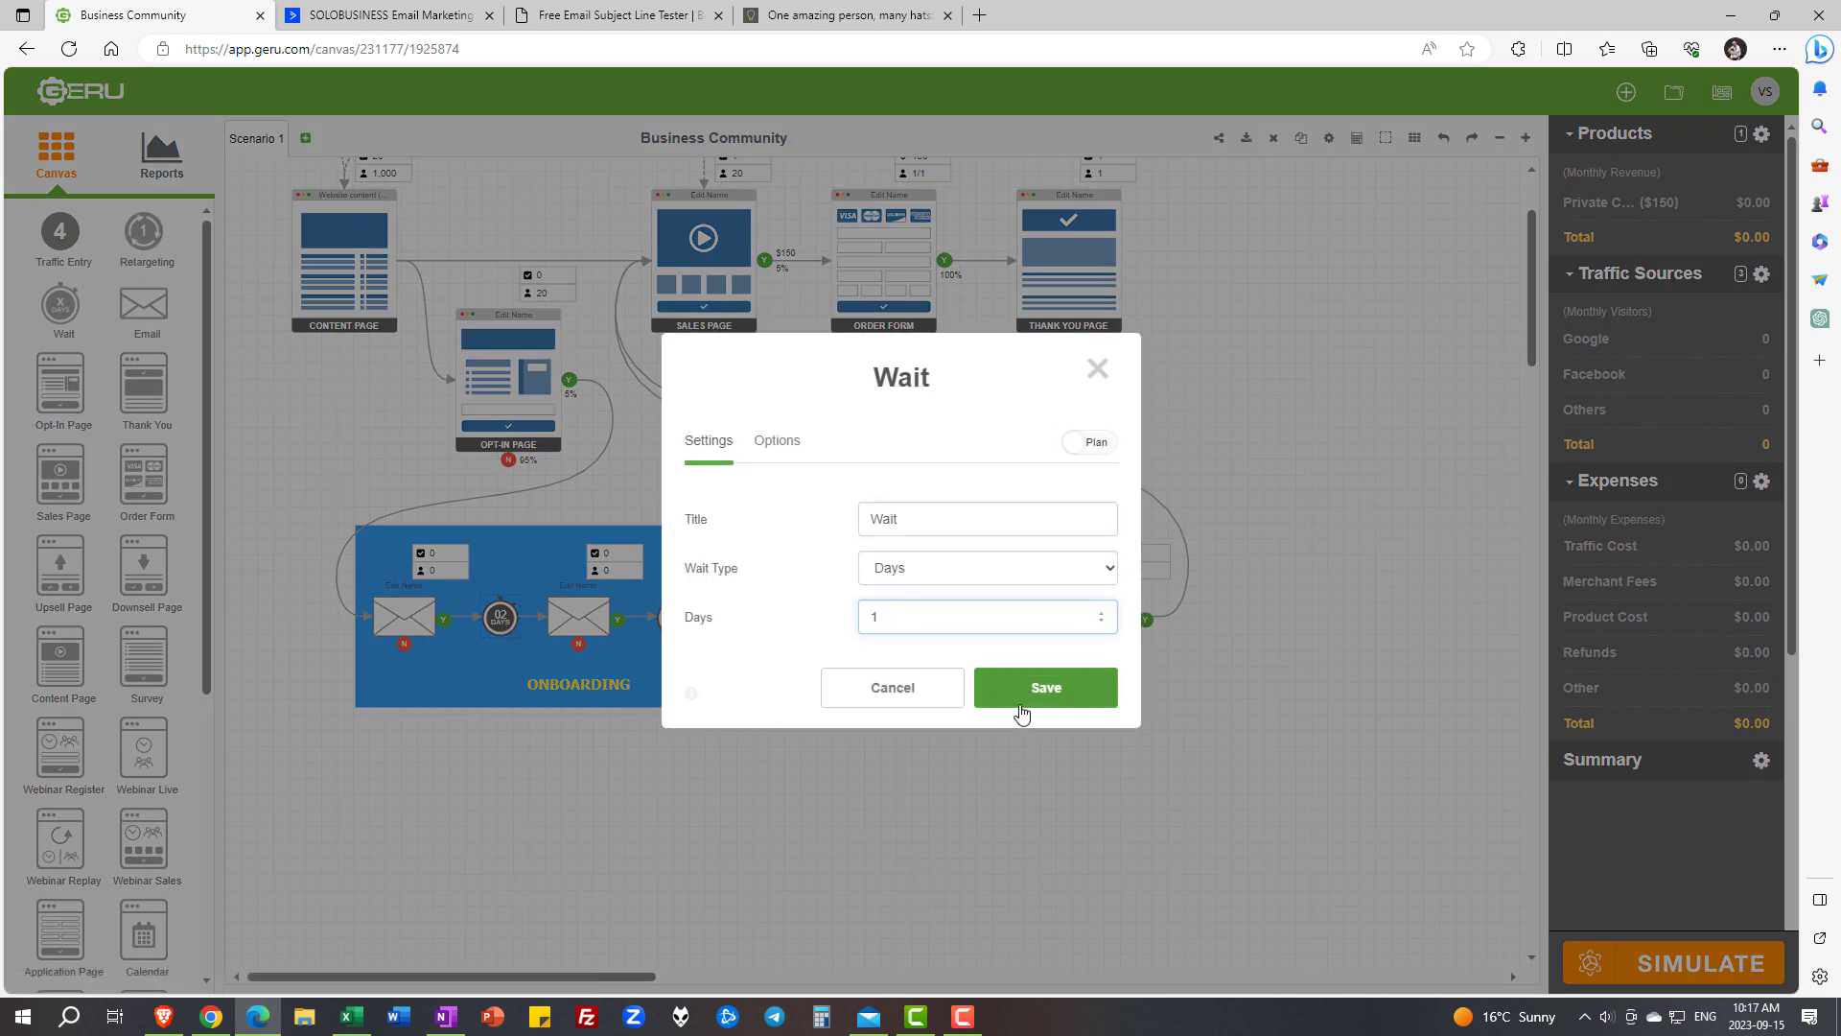
pyautogui.click(1036, 698)
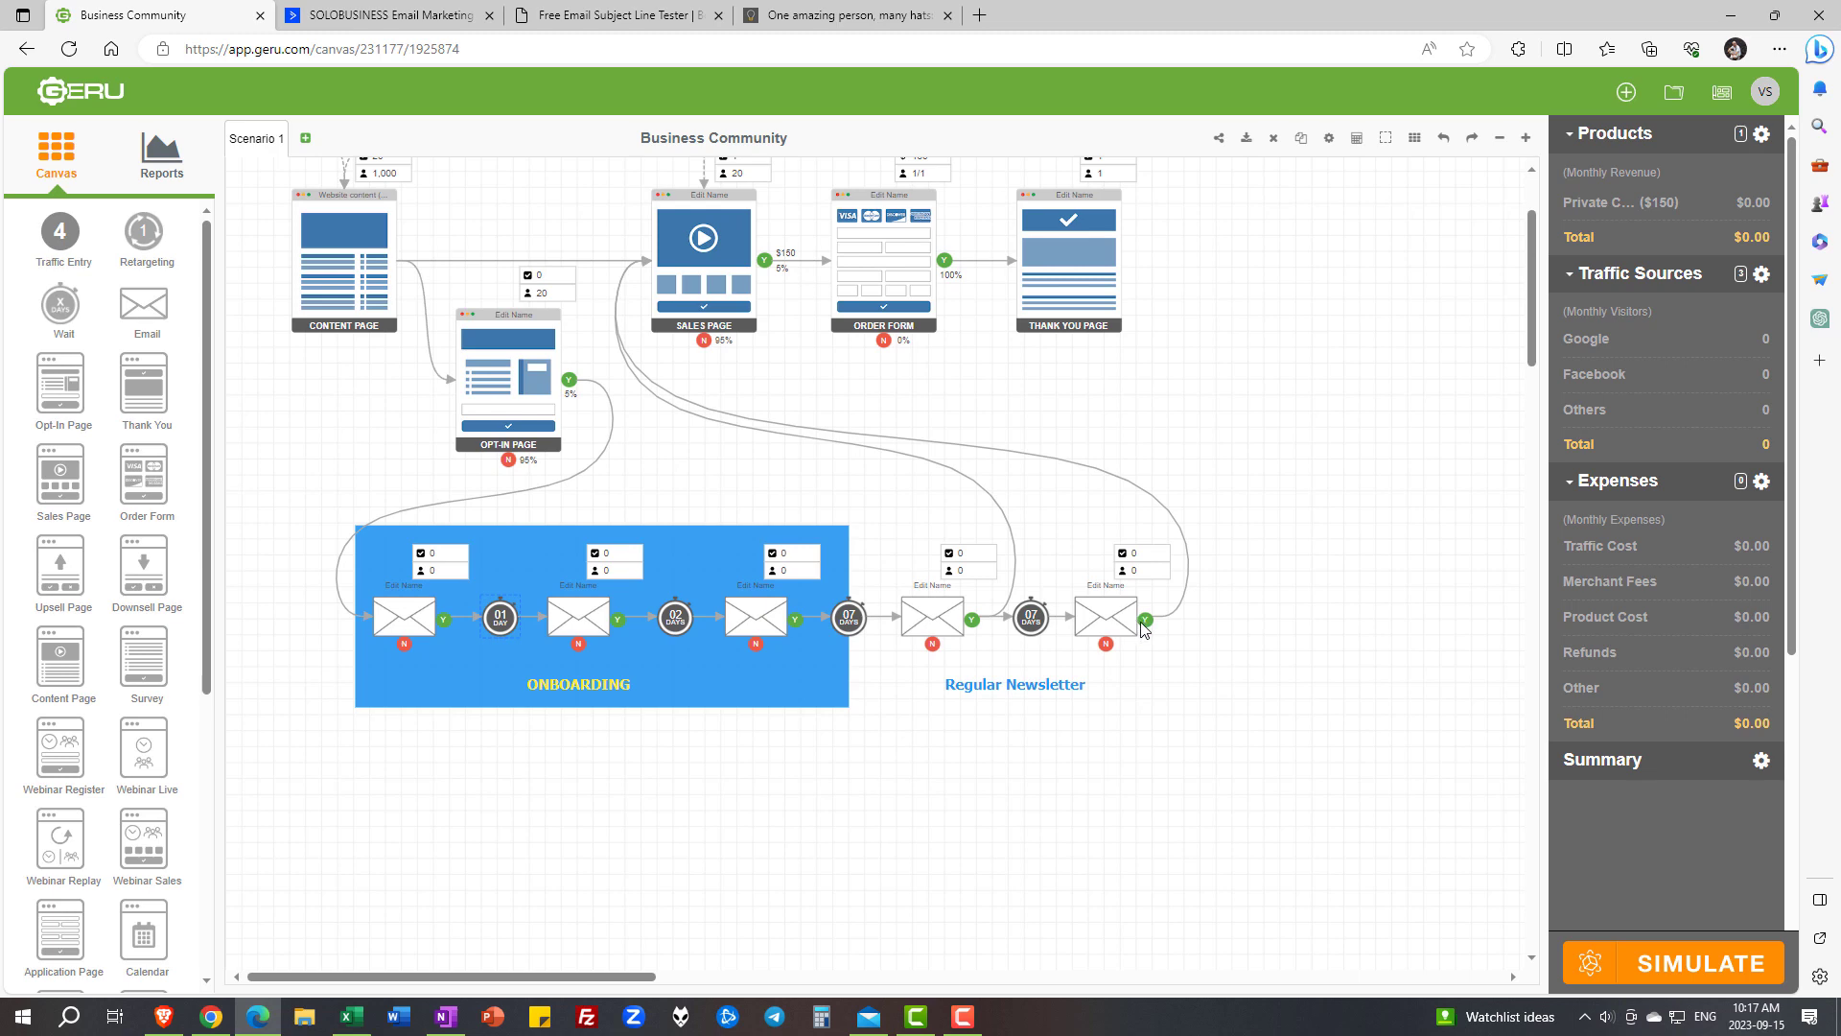
pyautogui.doubleClick(405, 615)
pyautogui.click(907, 522)
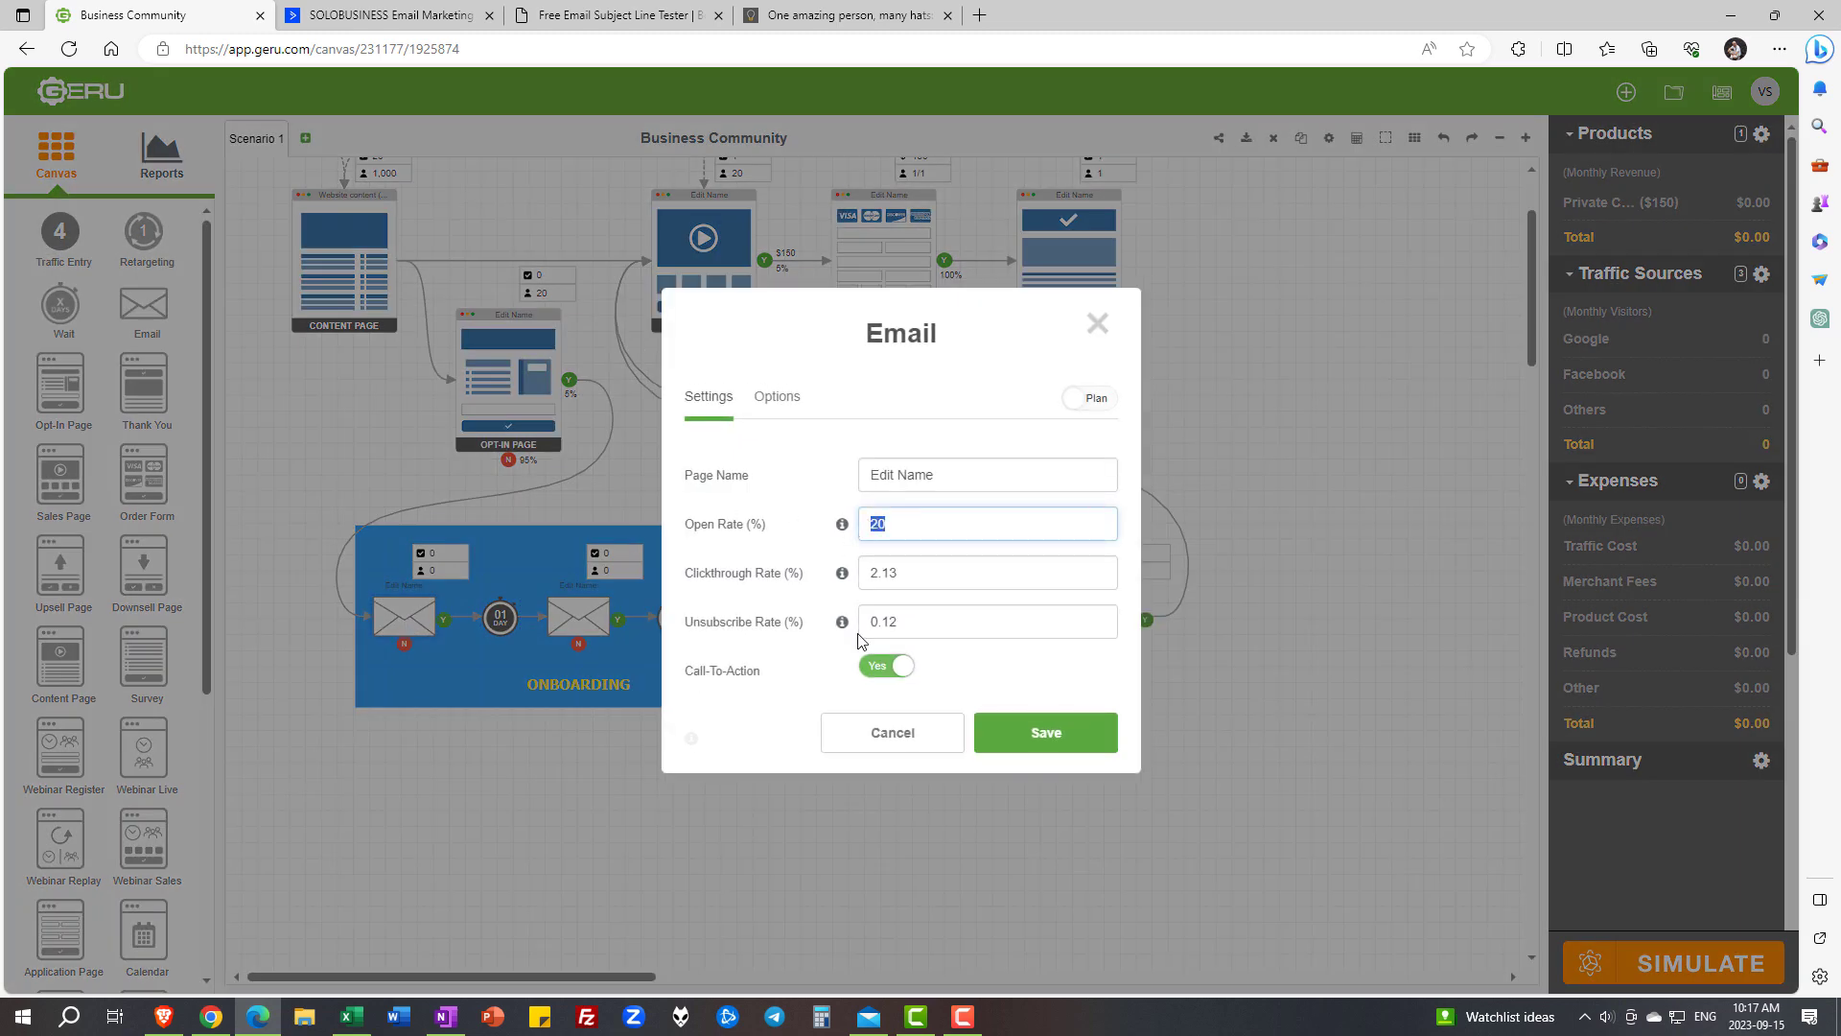
pyautogui.click(940, 573)
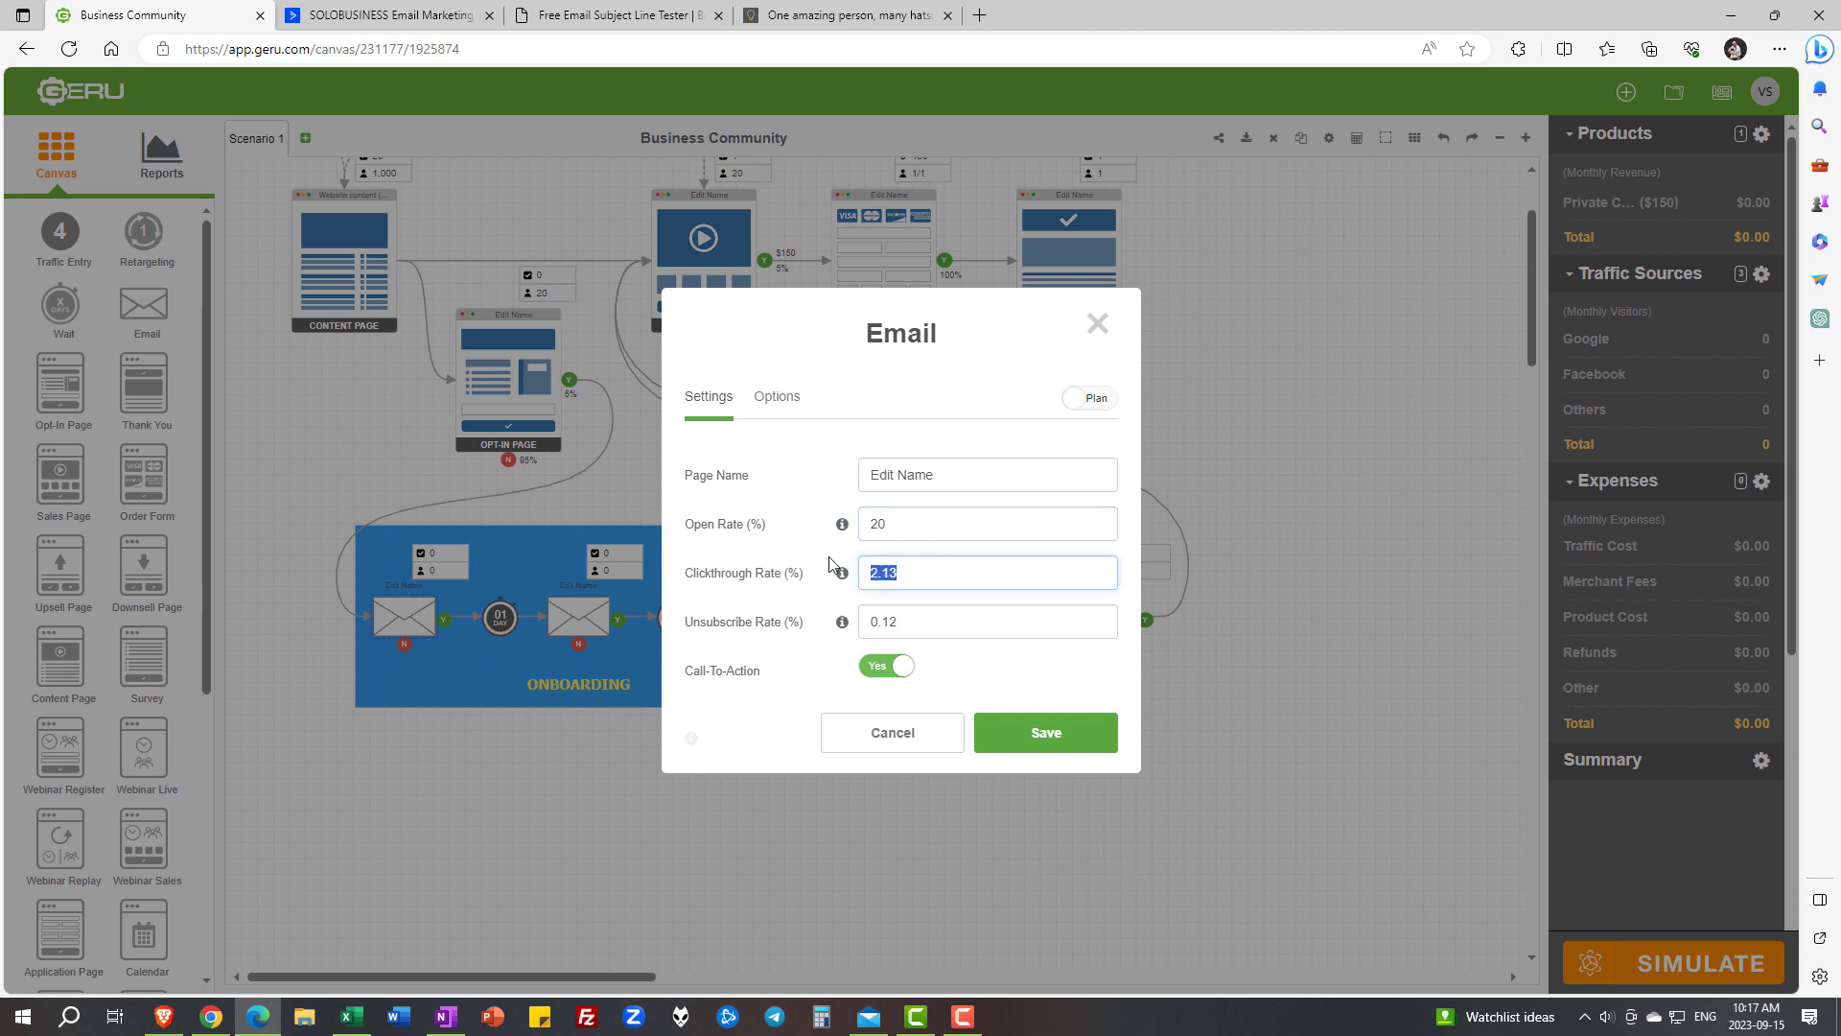
pyautogui.click(916, 625)
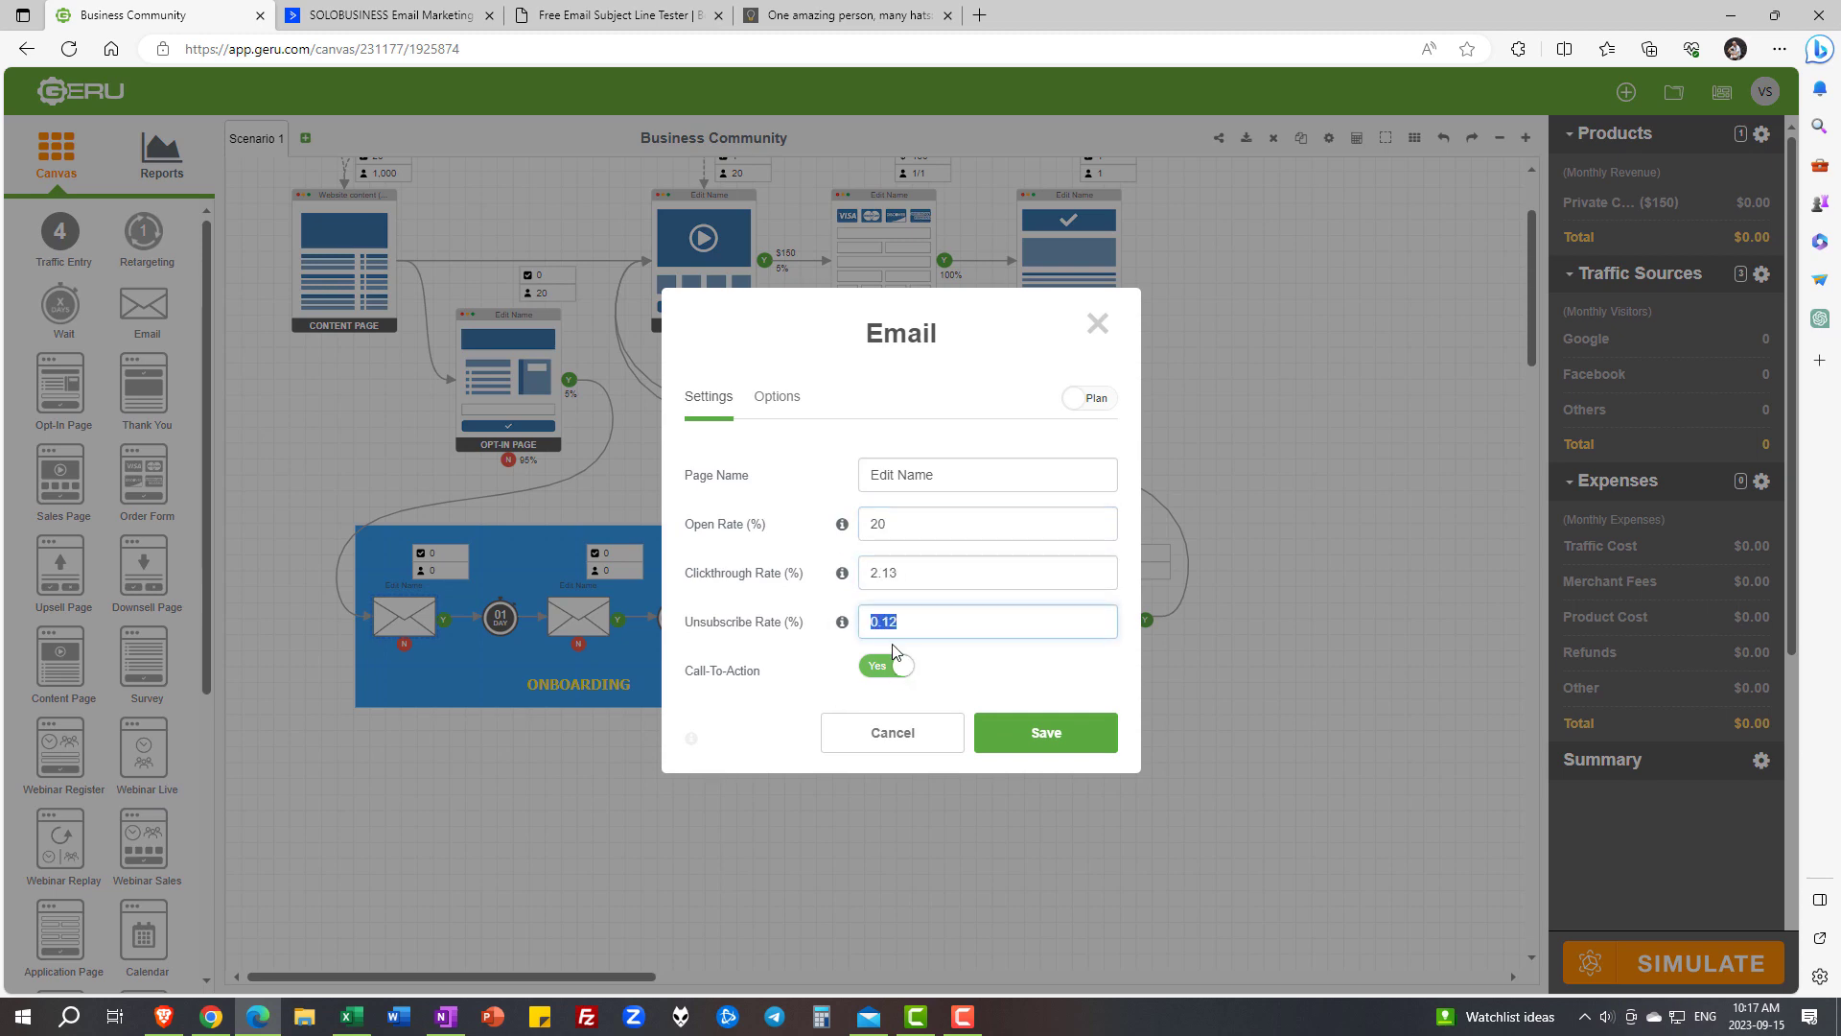
pyautogui.click(930, 526)
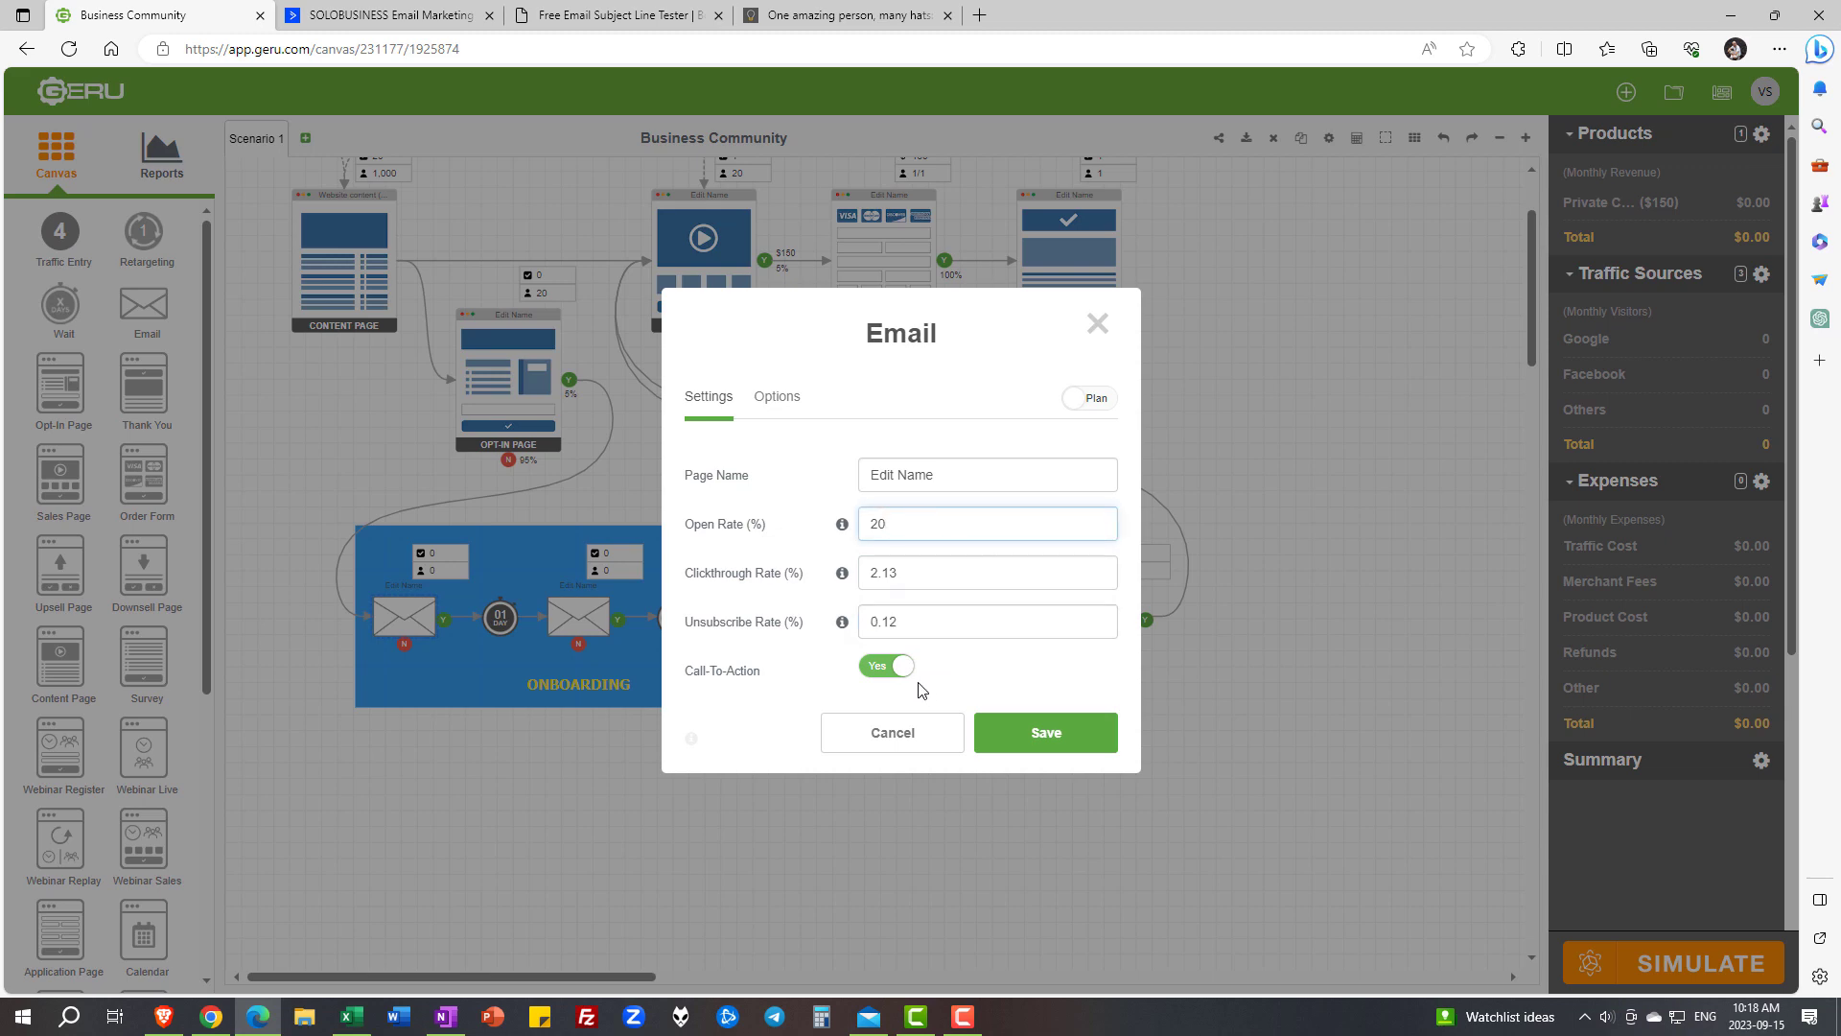
pyautogui.click(950, 566)
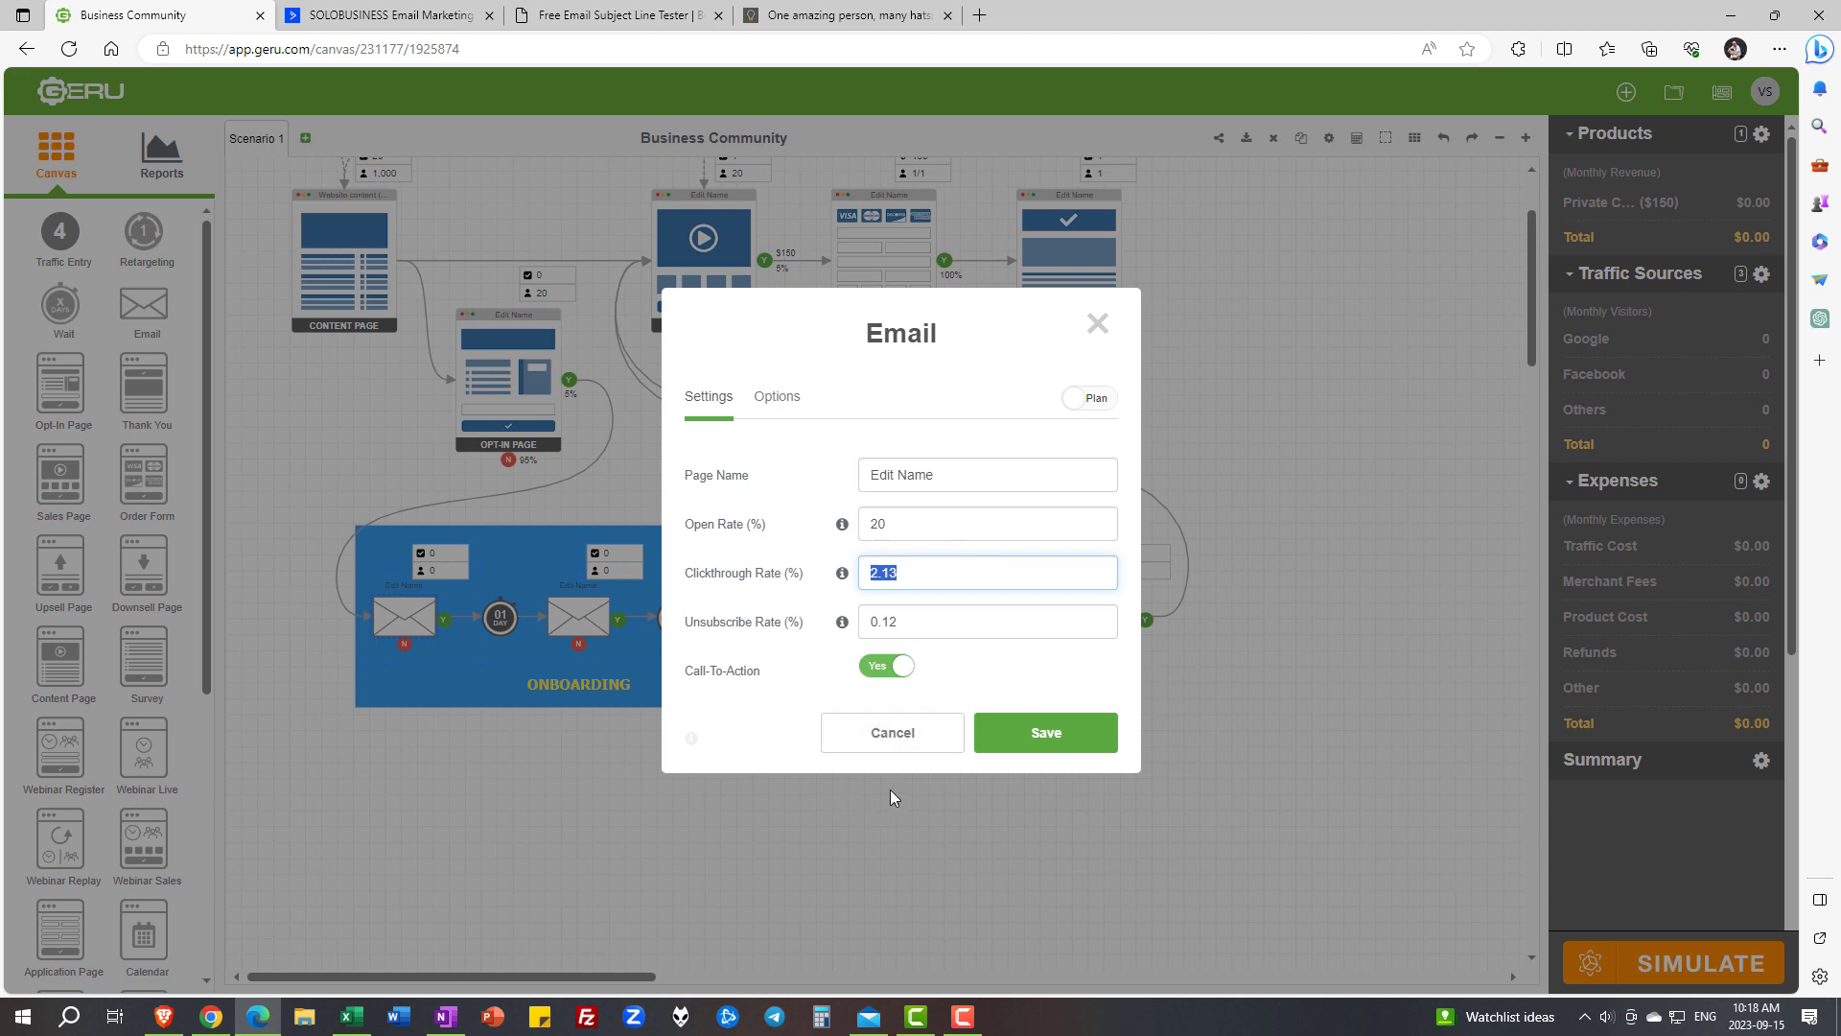
pyautogui.click(907, 623)
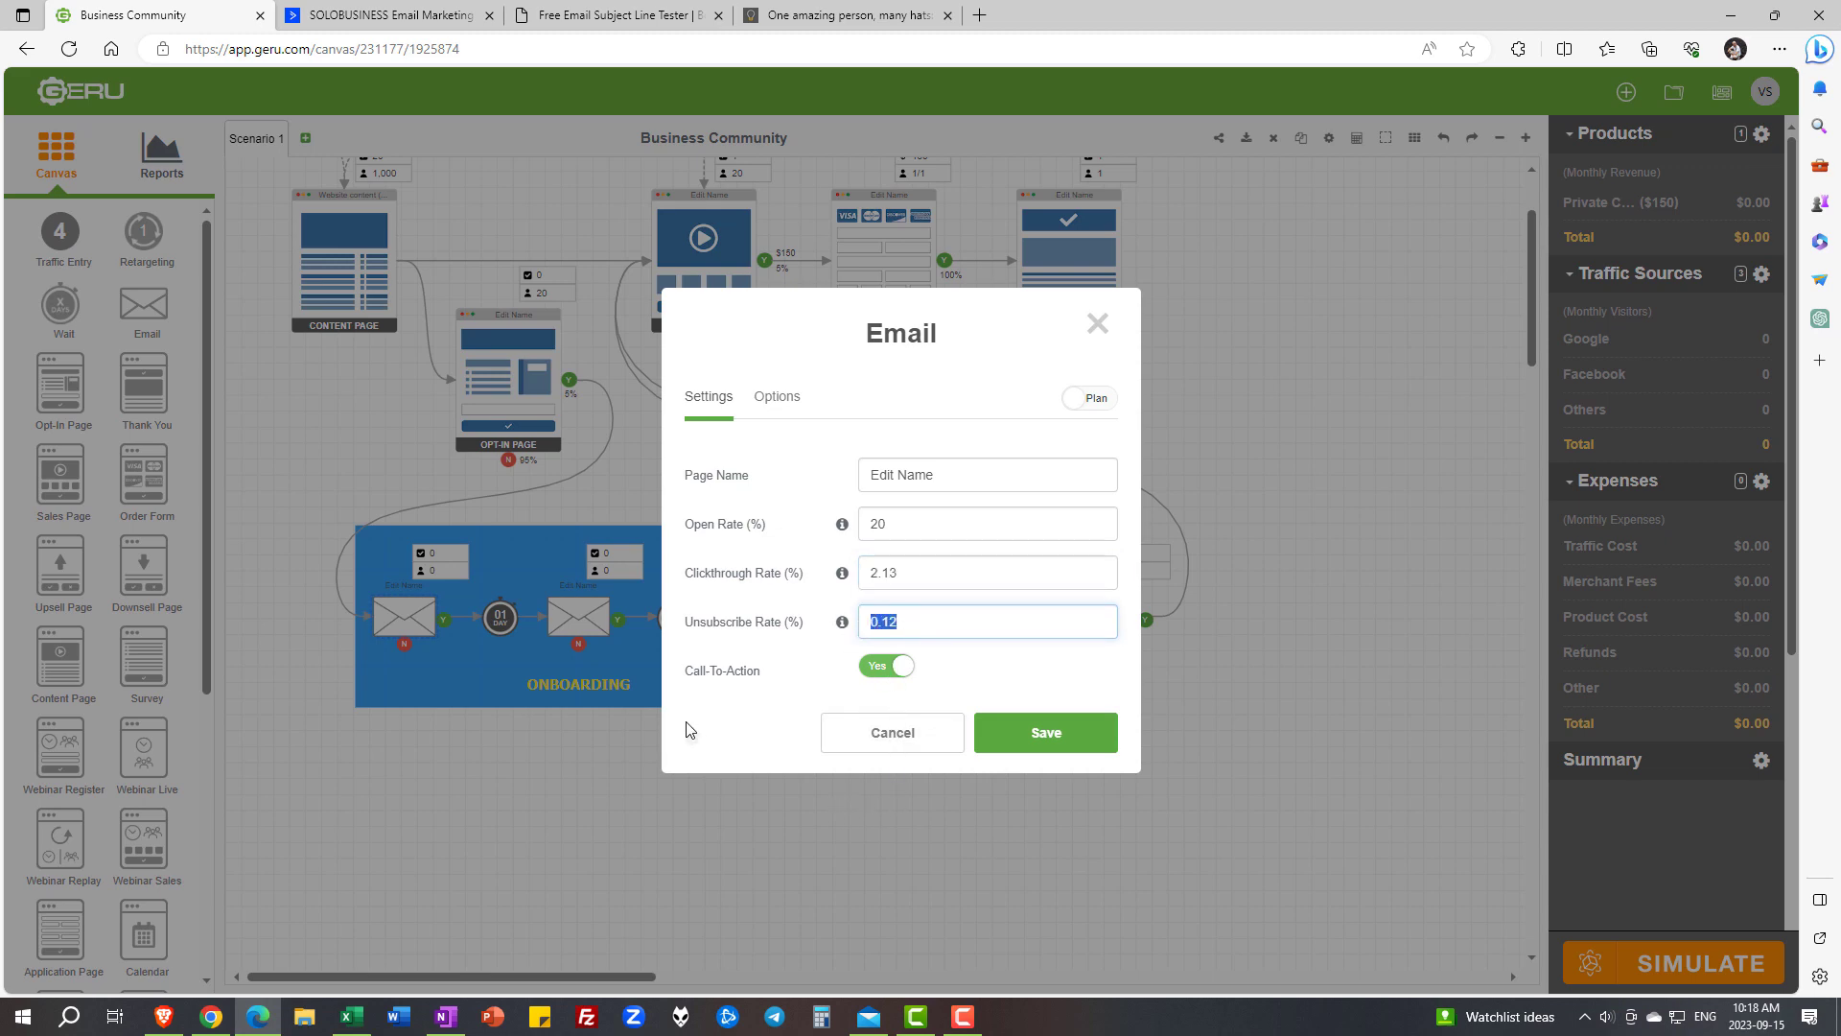
pyautogui.click(689, 735)
pyautogui.click(872, 627)
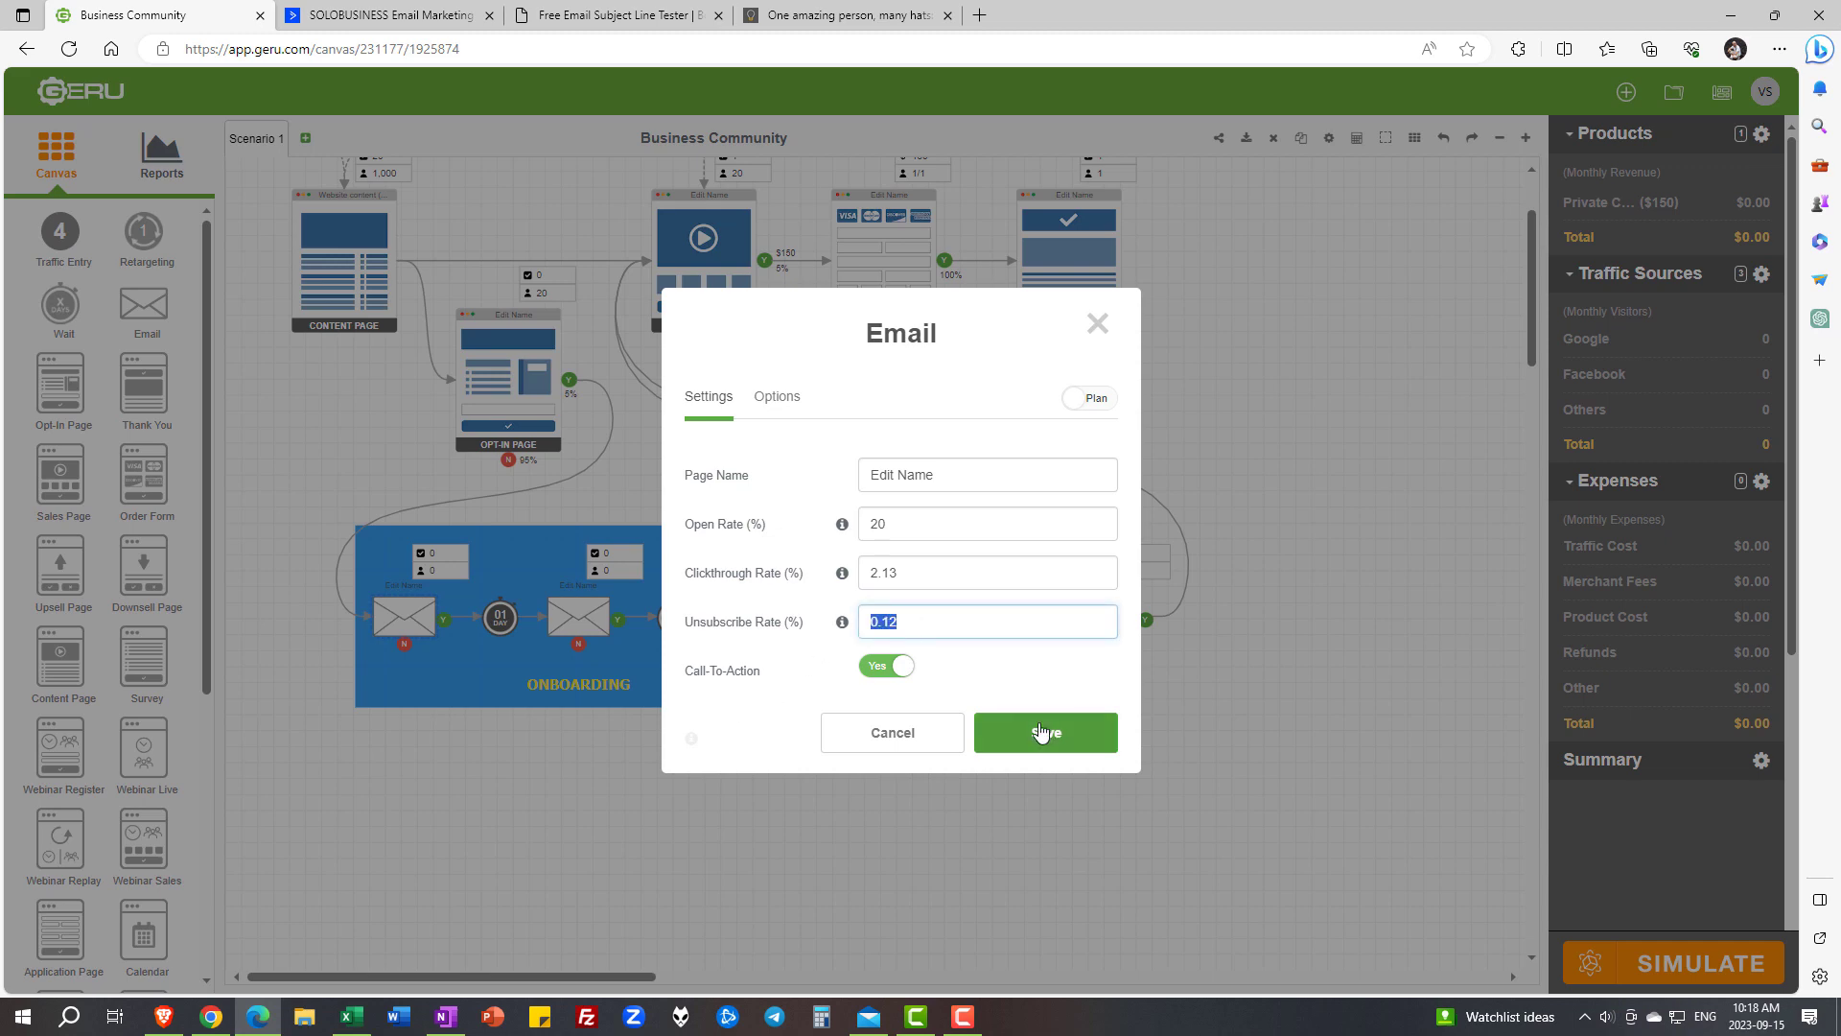
pyautogui.click(1041, 732)
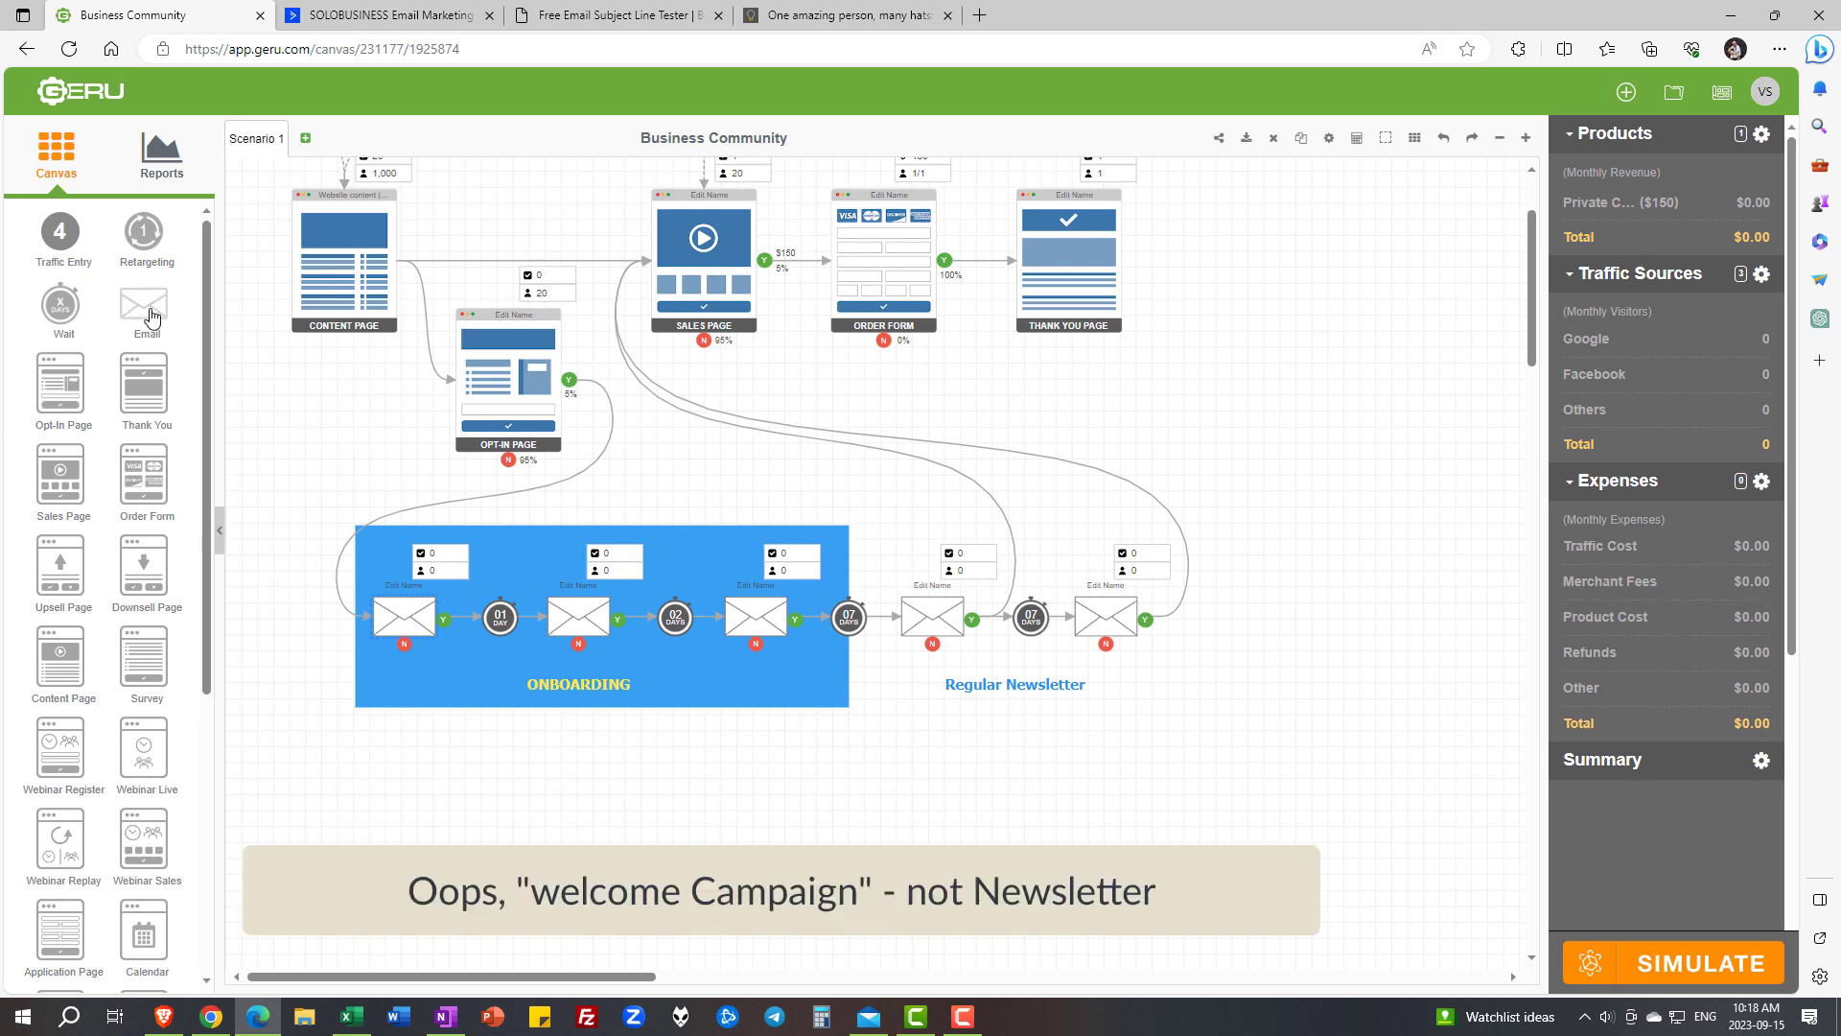
# Add an email on the first email's not-opened path: 20% open, industry-average click and unsubscribe rates
pyautogui.moveTo(151, 317); pyautogui.dragTo(449, 762)
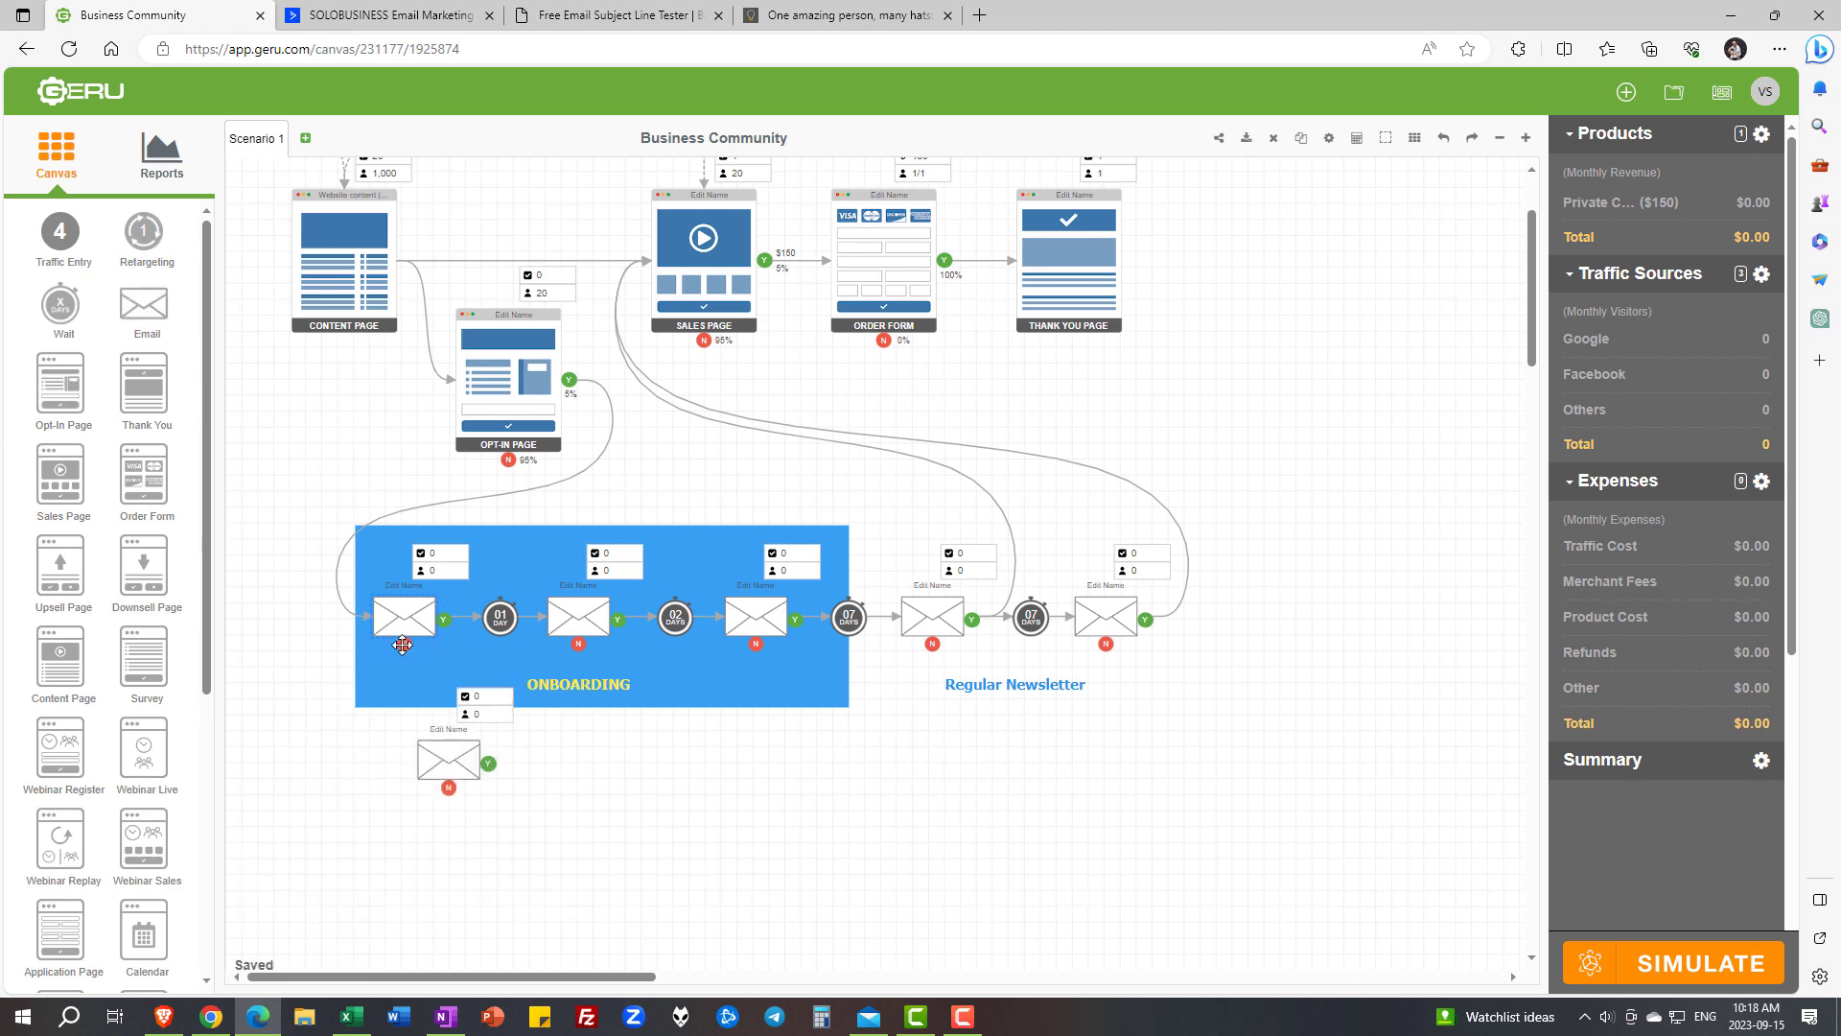
pyautogui.moveTo(402, 644); pyautogui.dragTo(578, 617)
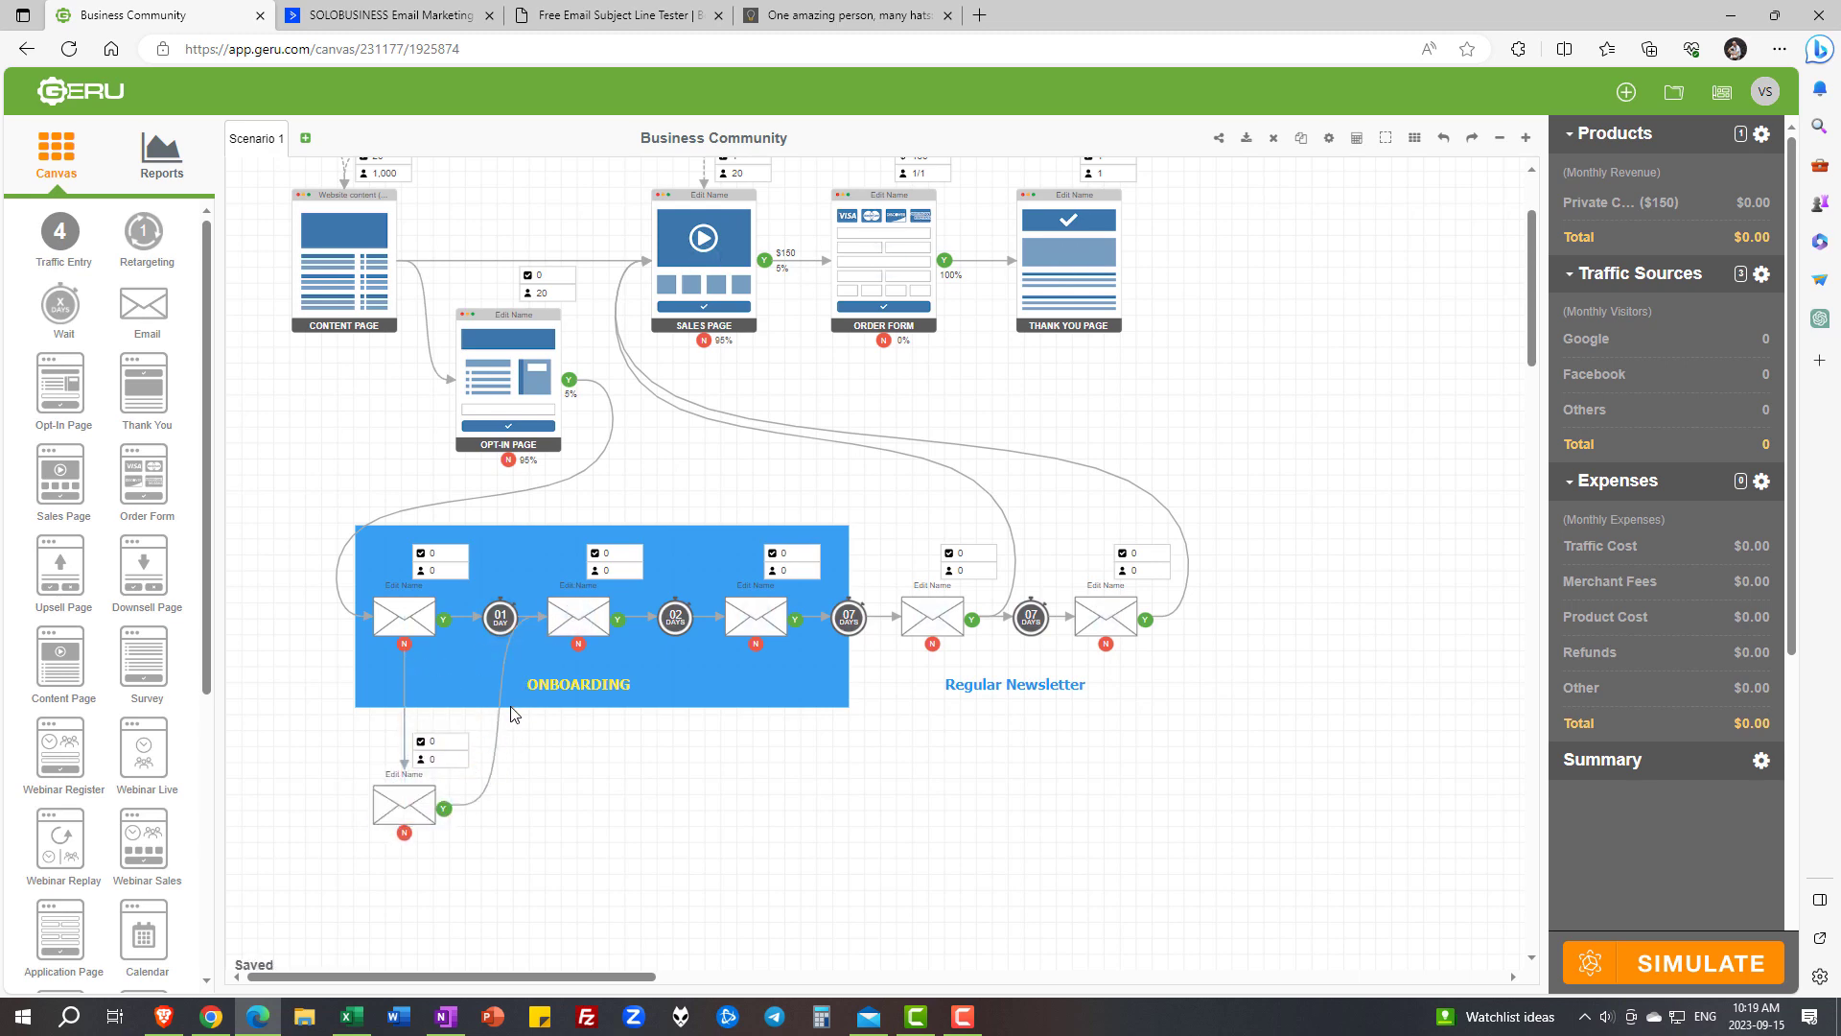
pyautogui.doubleClick(407, 803)
pyautogui.doubleClick(877, 524)
pyautogui.write('20')
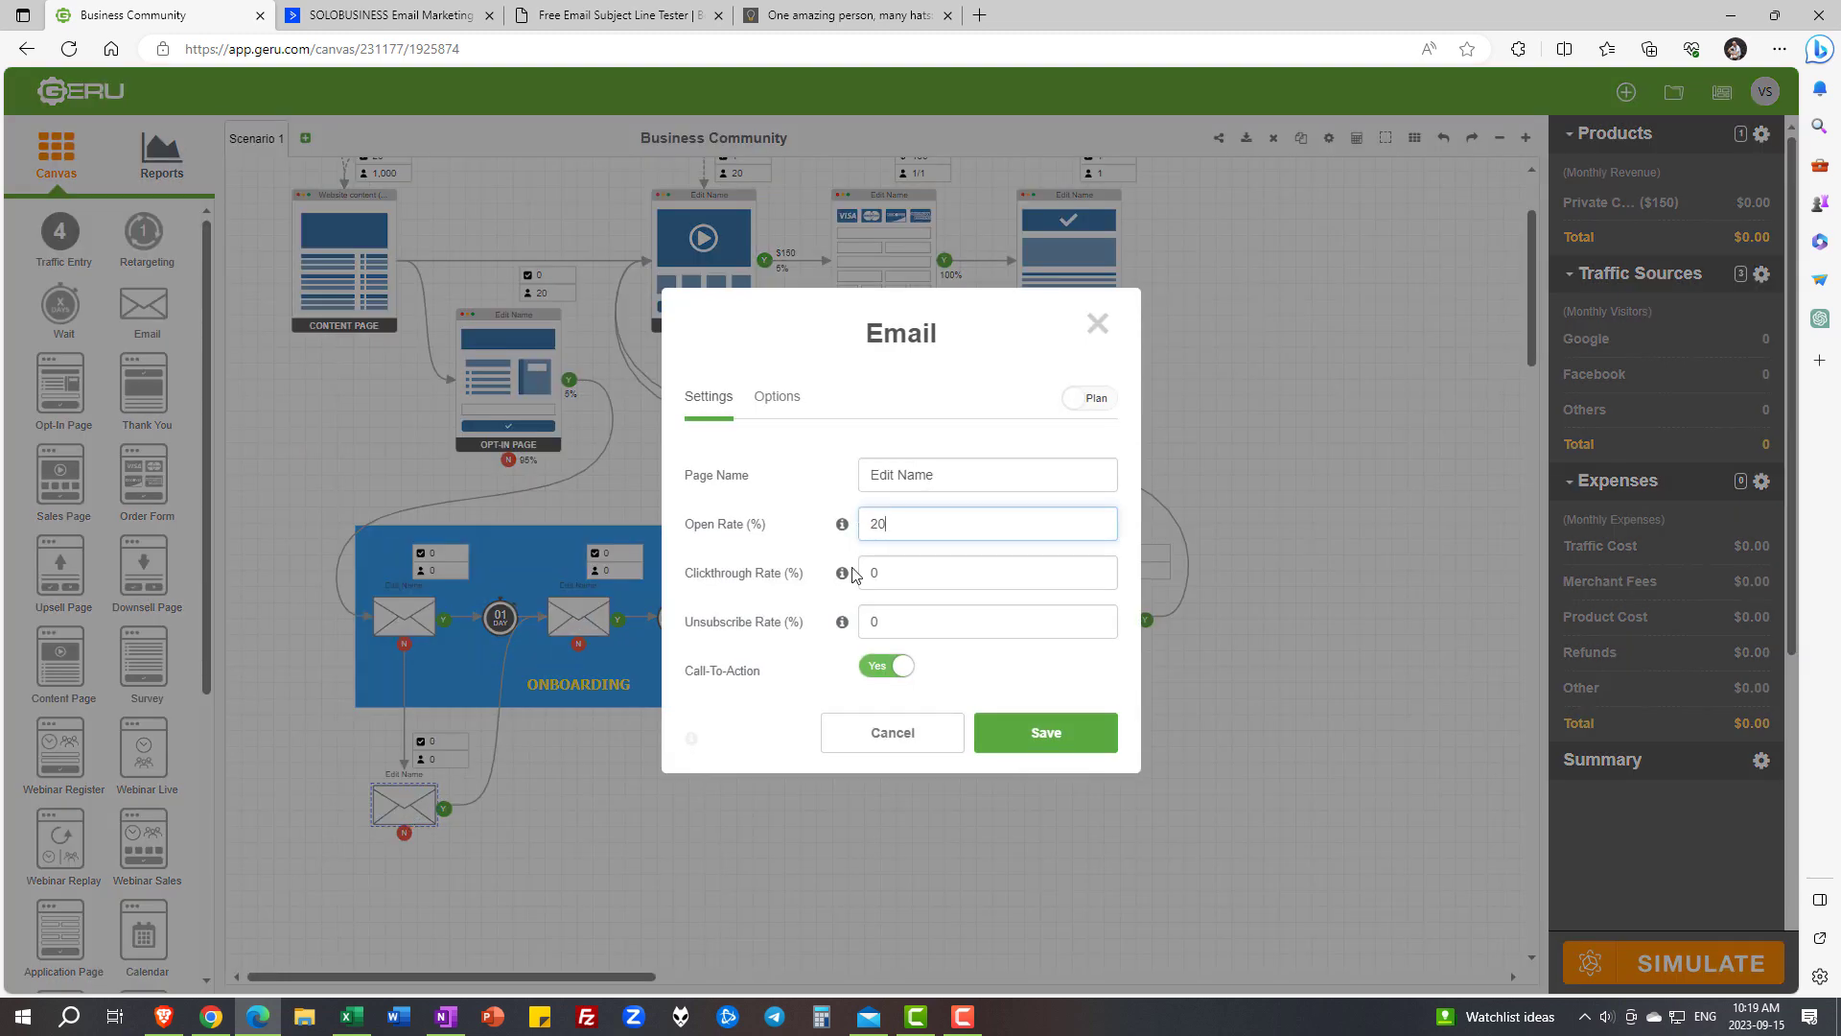
pyautogui.click(842, 573)
pyautogui.click(842, 621)
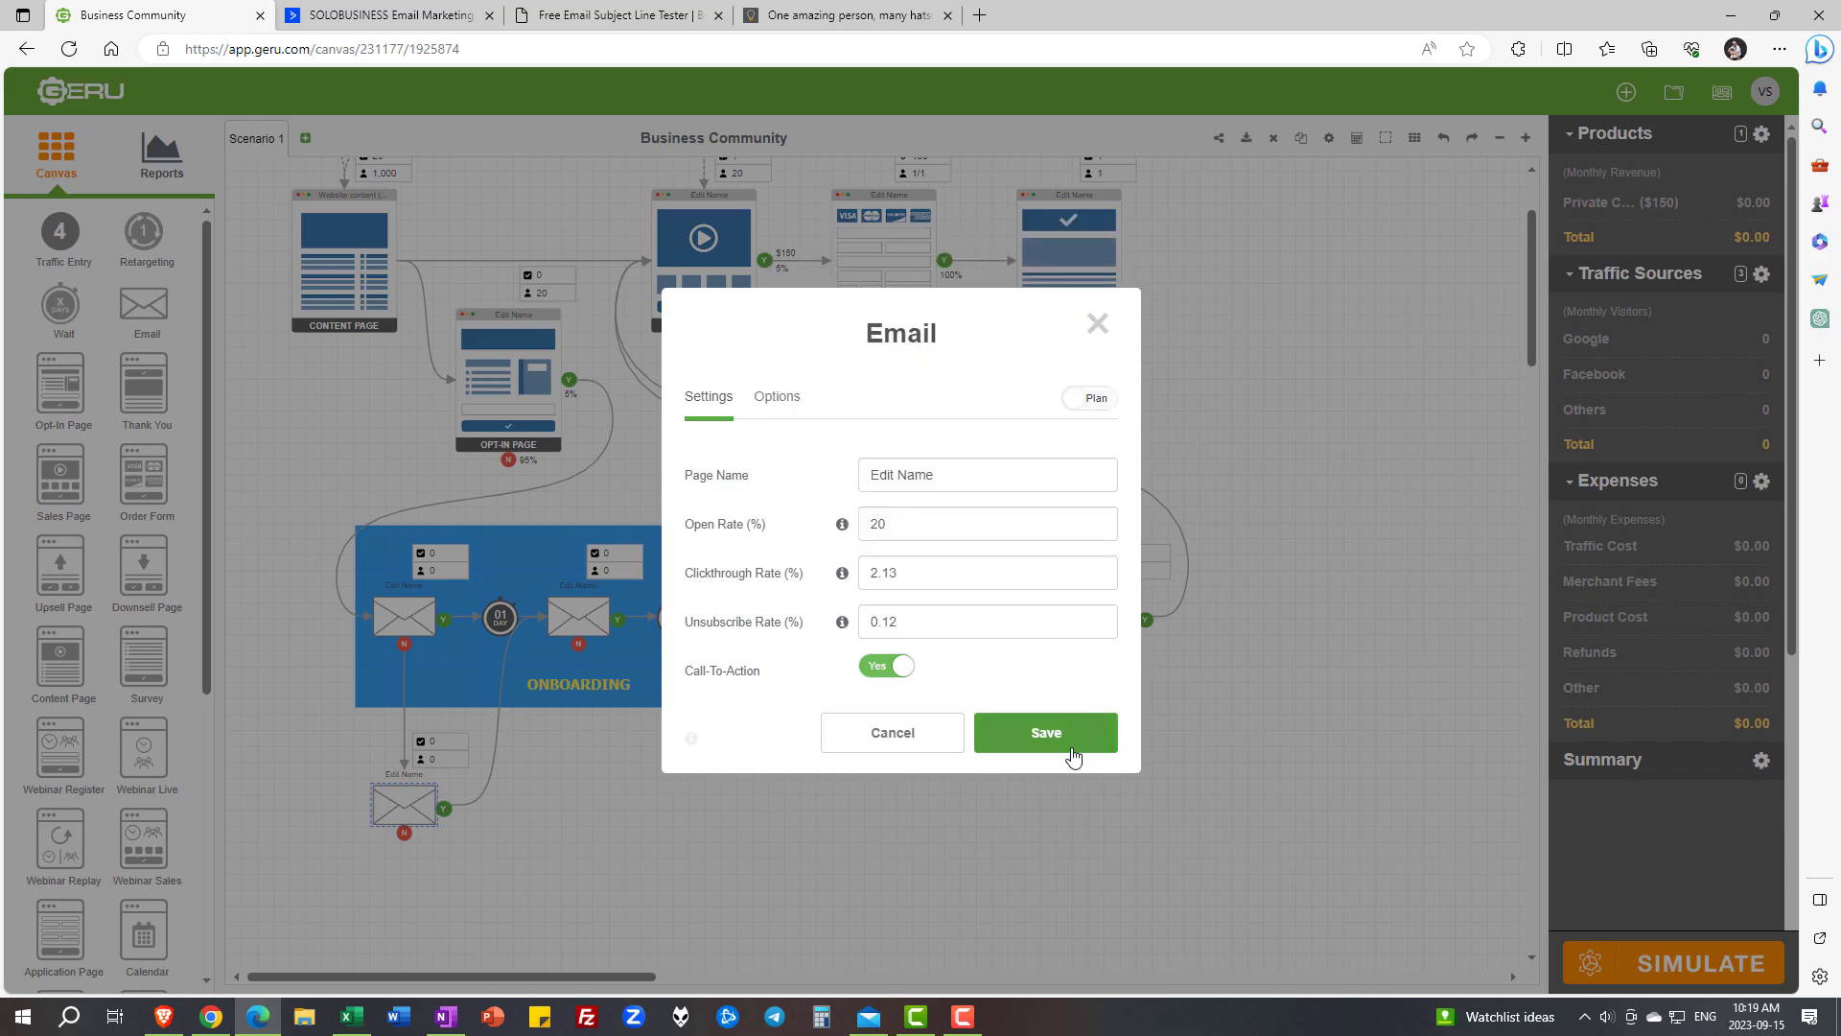
pyautogui.click(1045, 733)
# Add a second follow-up email with 20% open, 2.5% clickthrough and 0.2% unsubscribe rates
pyautogui.moveTo(144, 305); pyautogui.dragTo(580, 802)
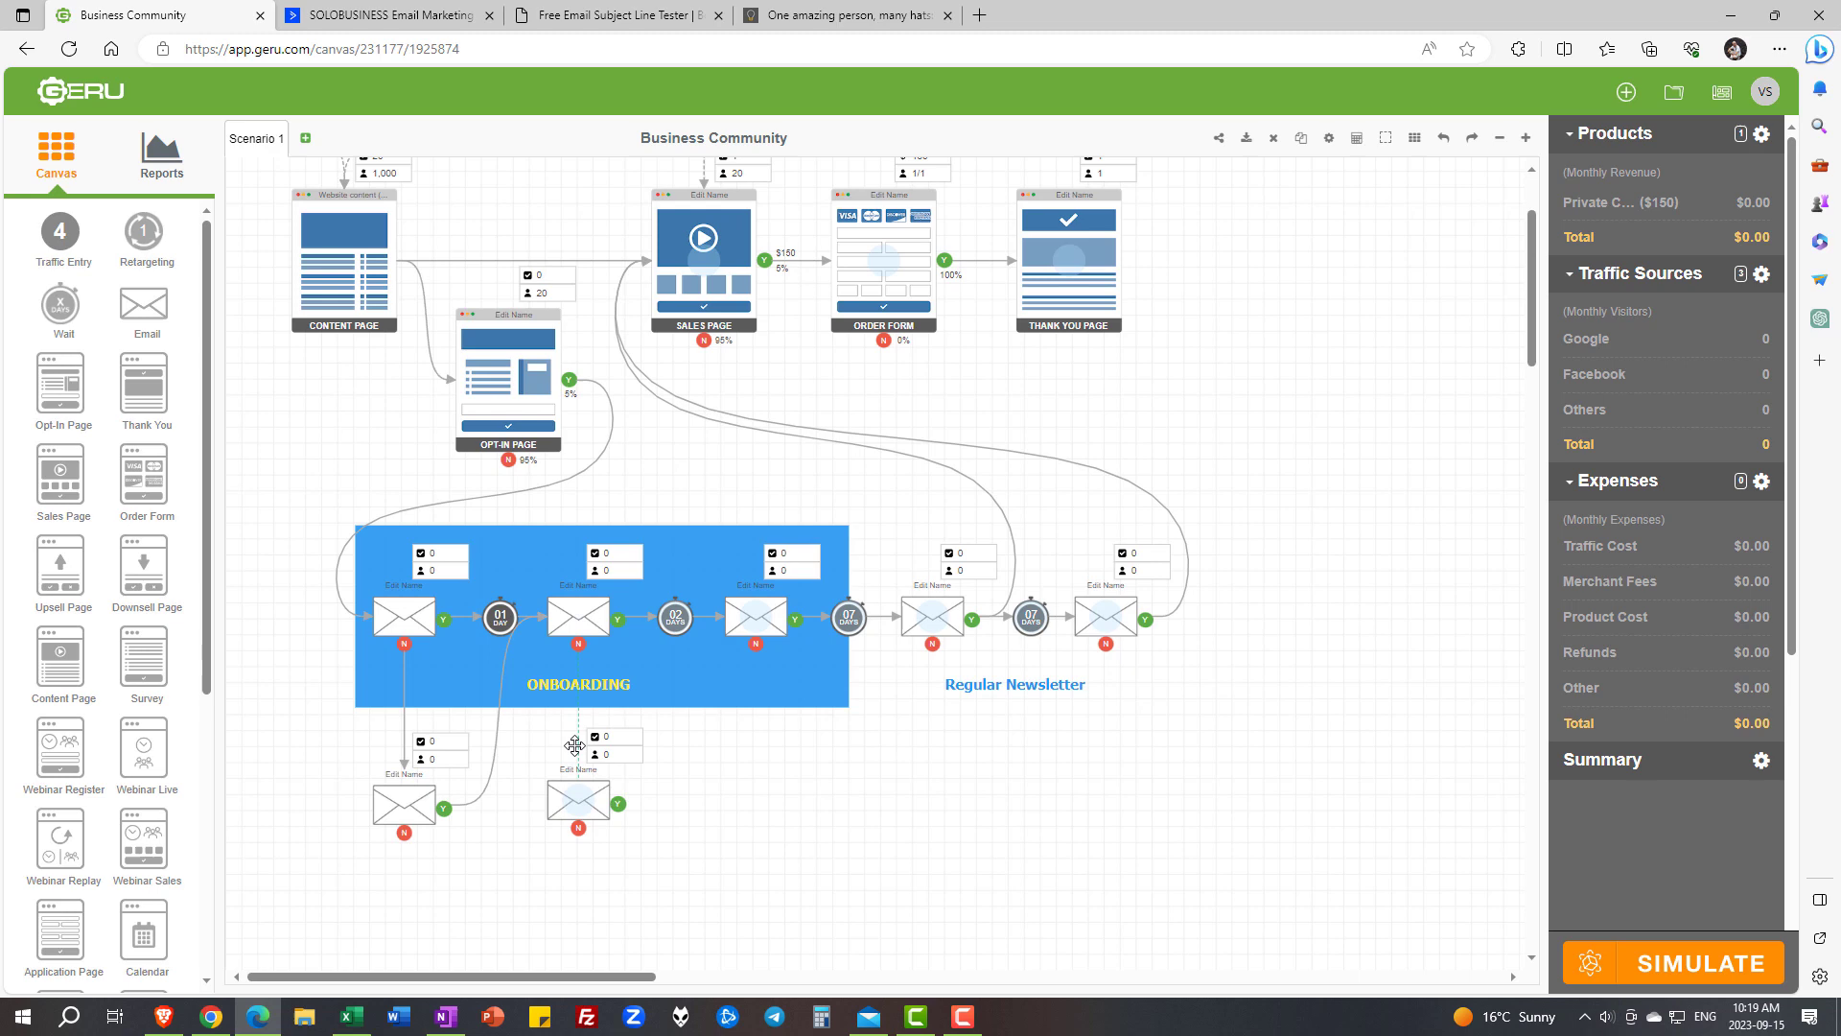
pyautogui.doubleClick(578, 798)
pyautogui.doubleClick(877, 524)
pyautogui.write('20')
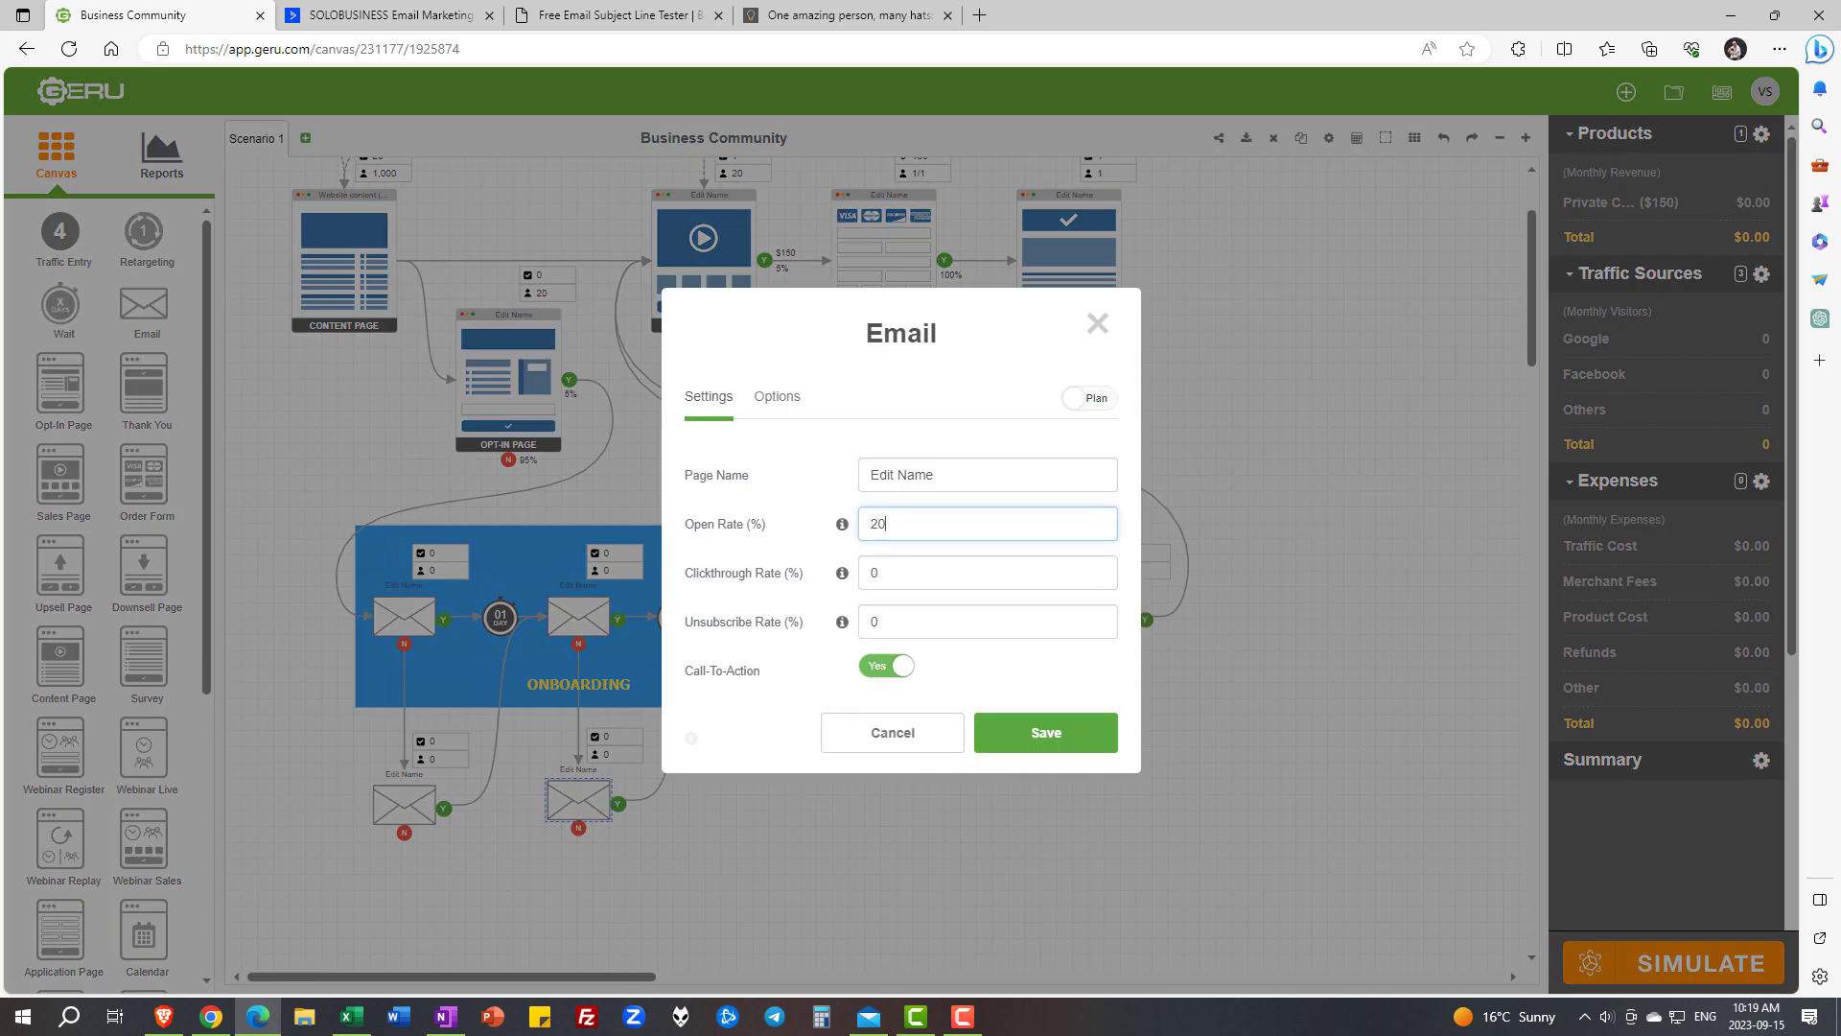
pyautogui.press('Tab')
pyautogui.write('2.5')
pyautogui.press('Tab')
pyautogui.write('0.2')
pyautogui.click(997, 740)
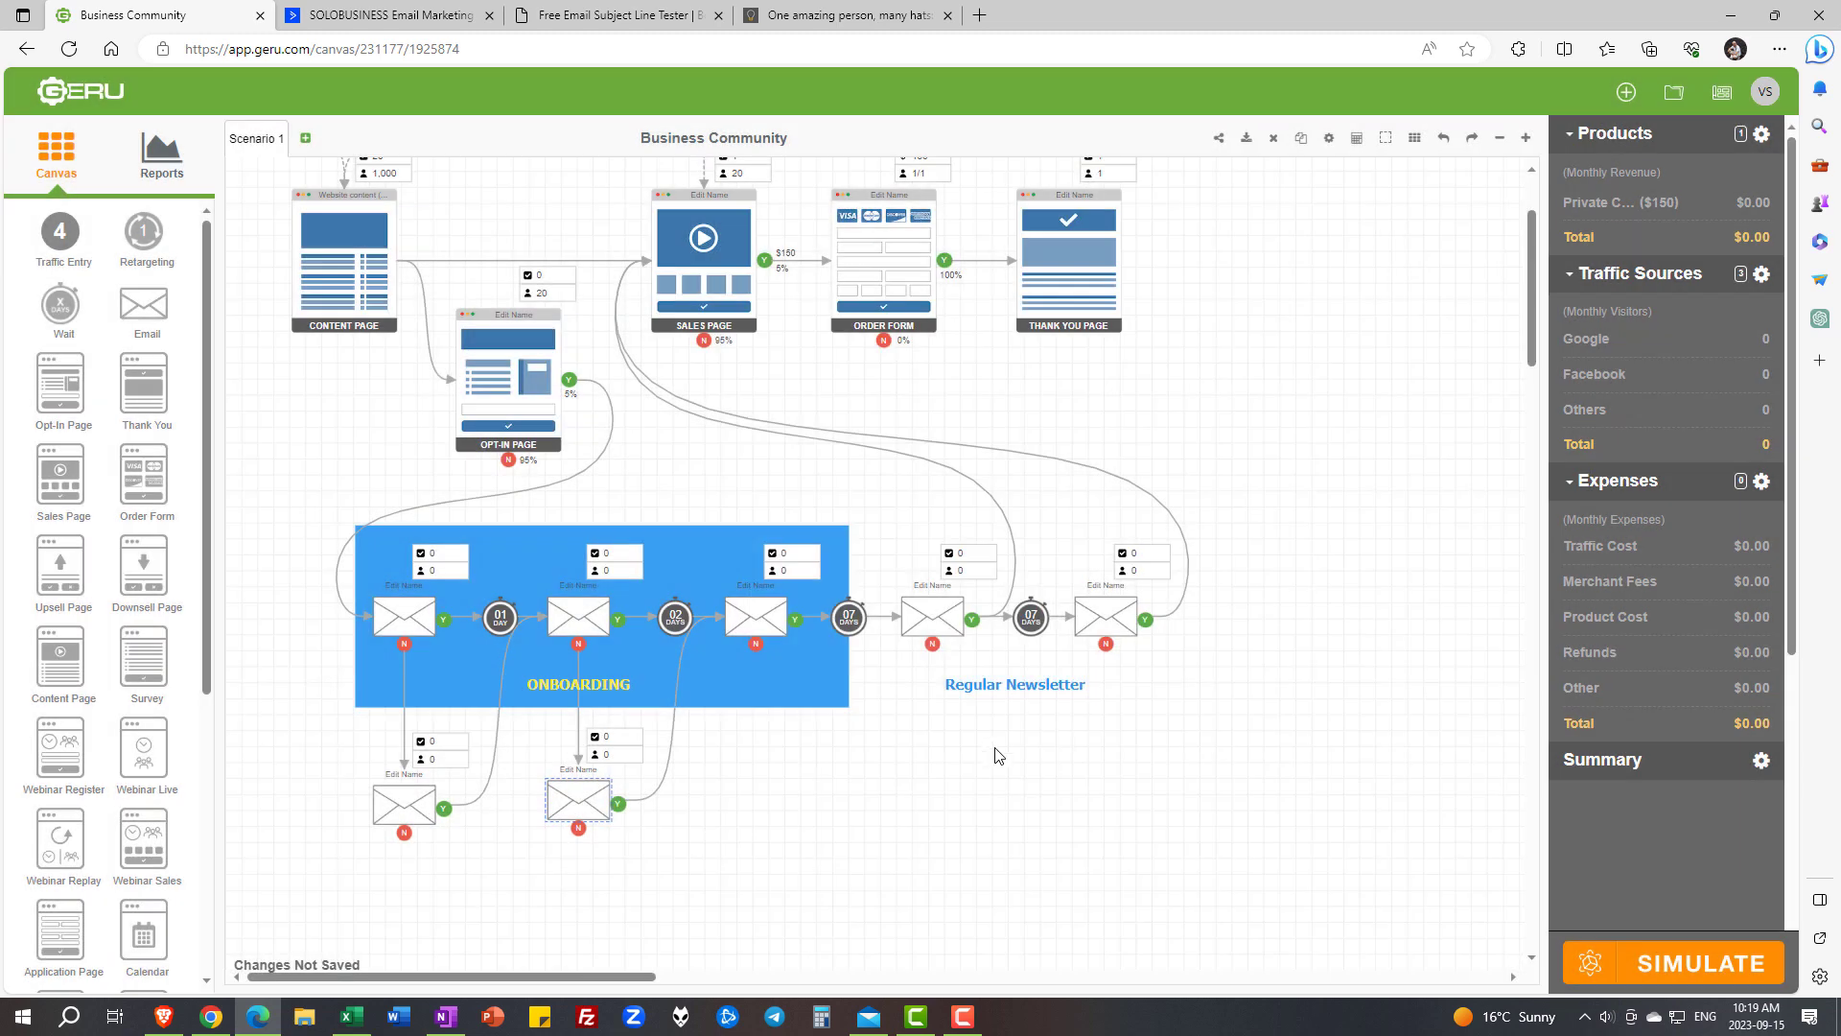
# In ActiveCampaign, look over the contact lists and Master Contact List, then go to Manage Tags
pyautogui.click(363, 18)
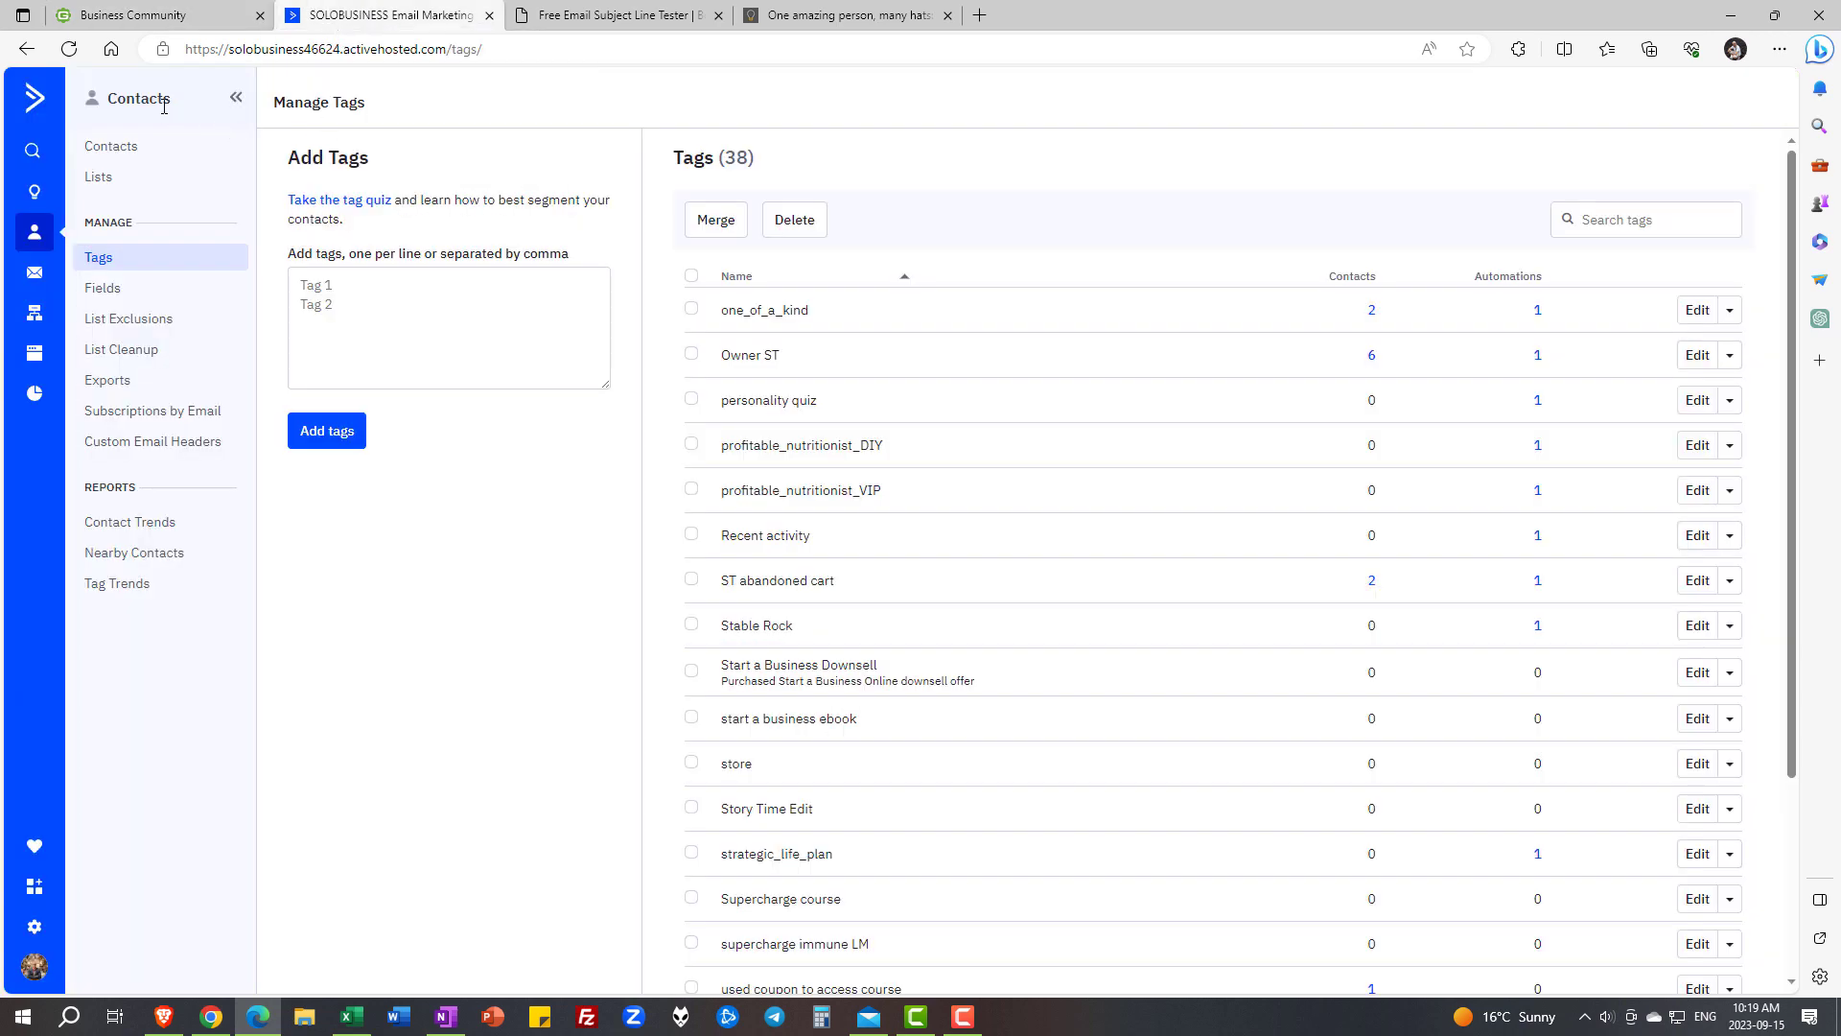
pyautogui.click(104, 175)
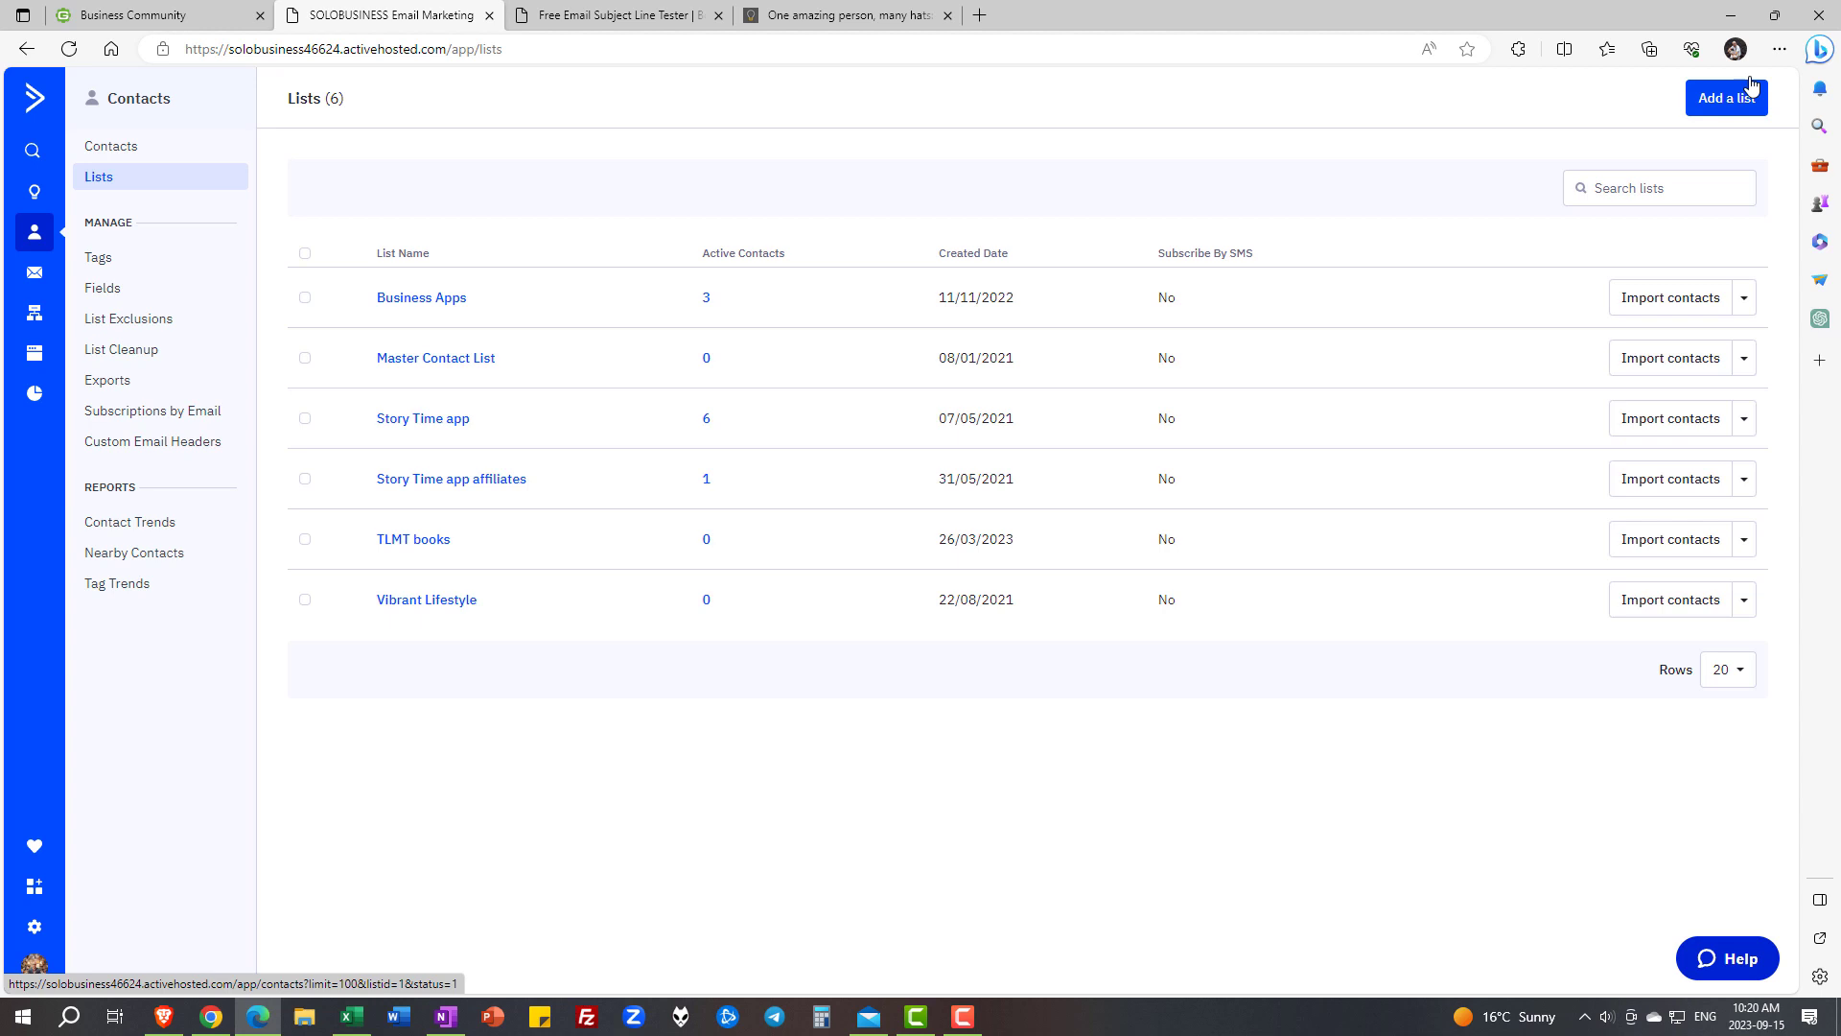
pyautogui.click(1708, 107)
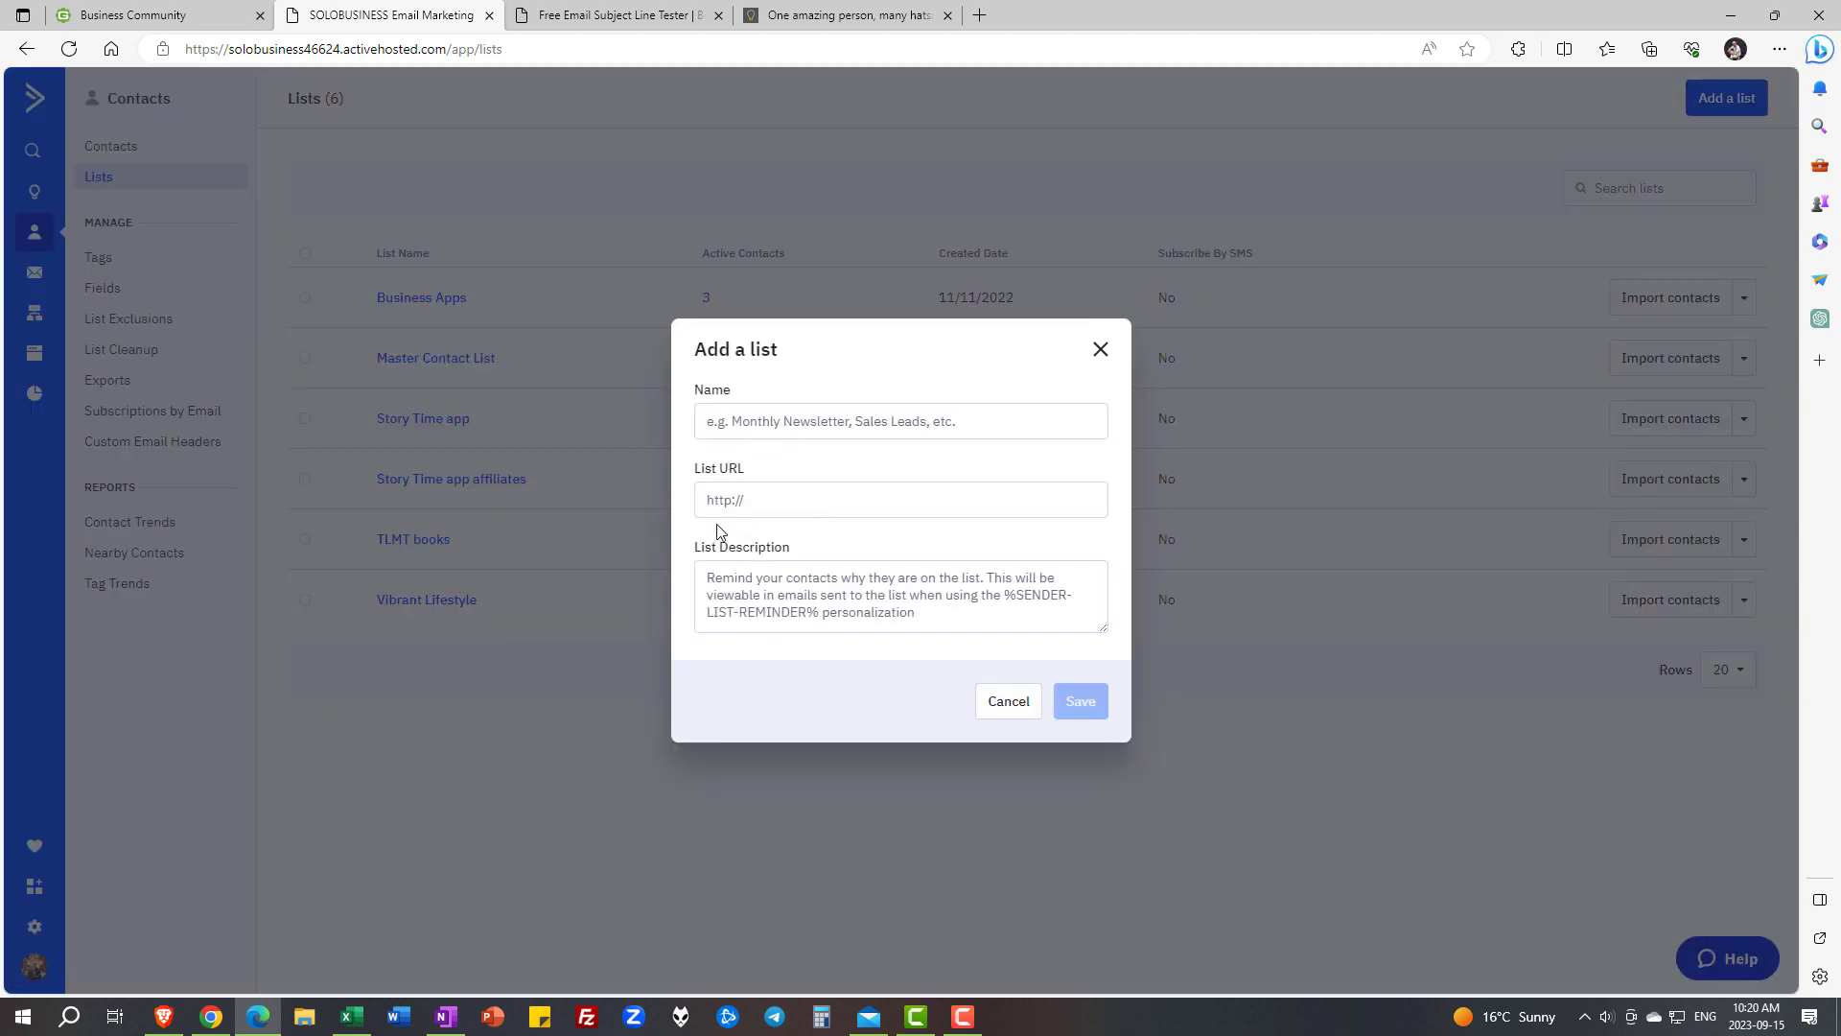
pyautogui.click(1008, 701)
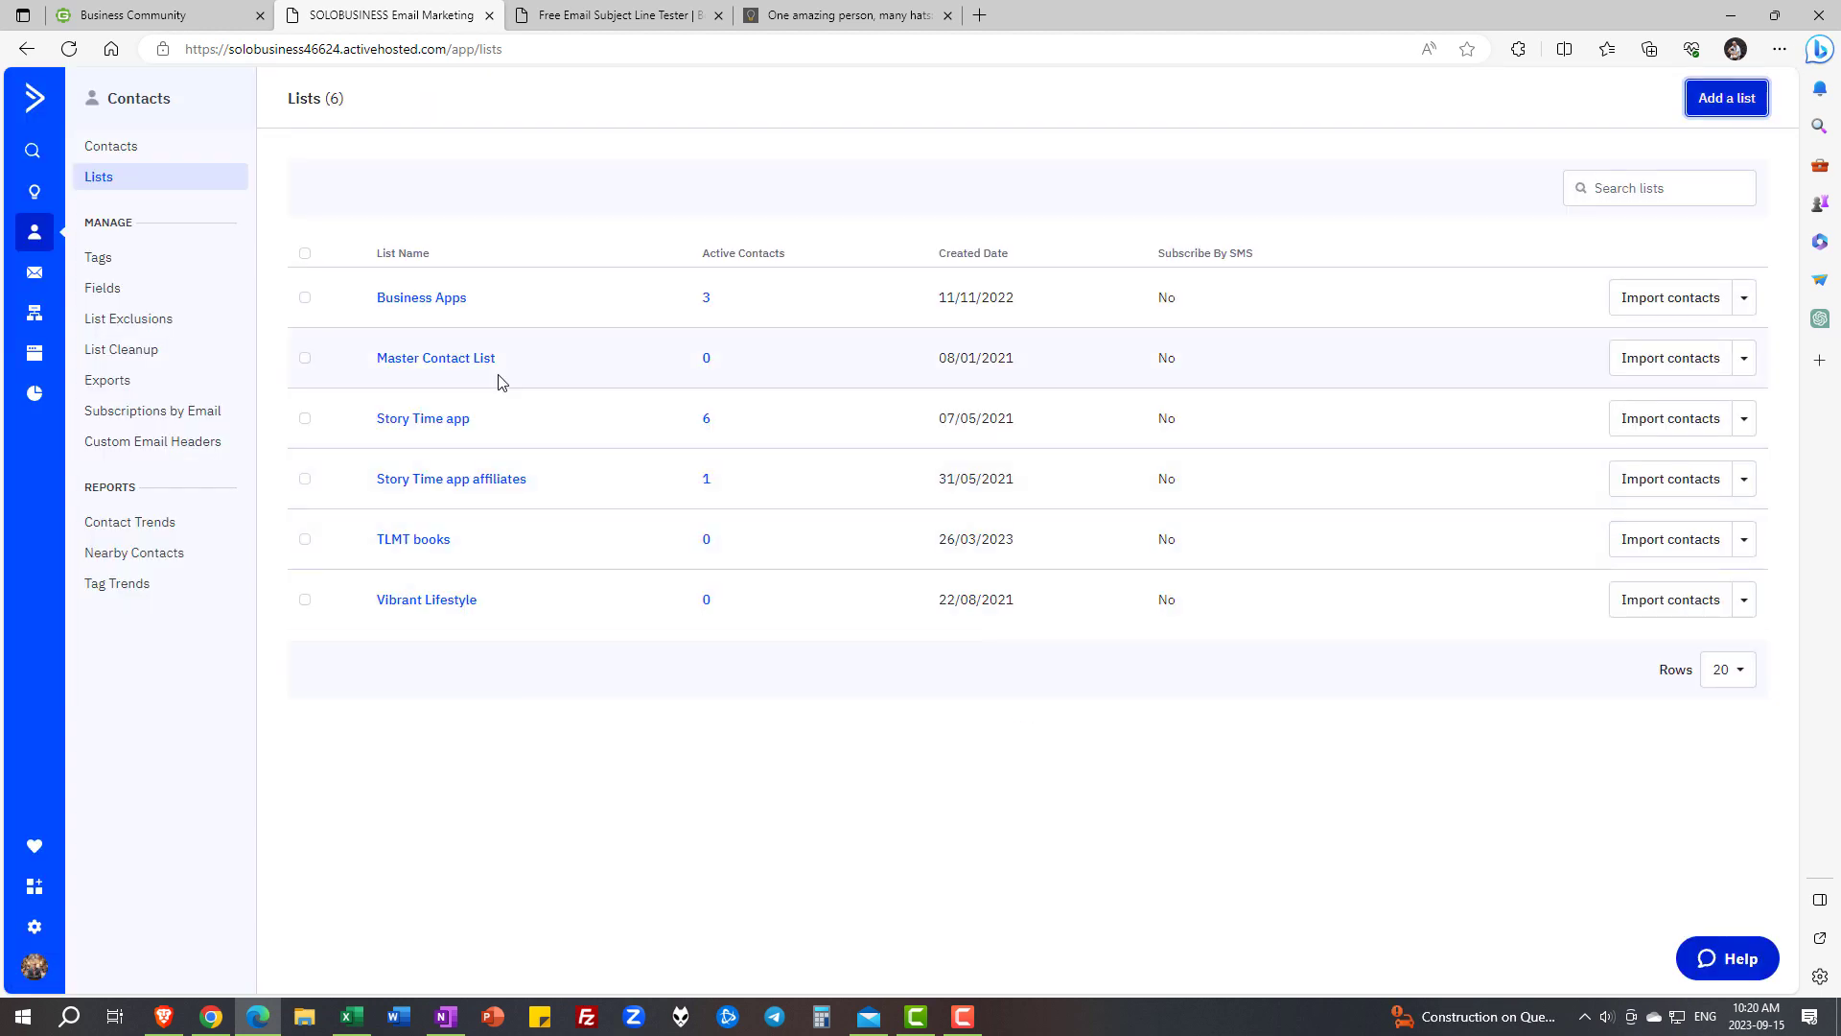
pyautogui.click(431, 358)
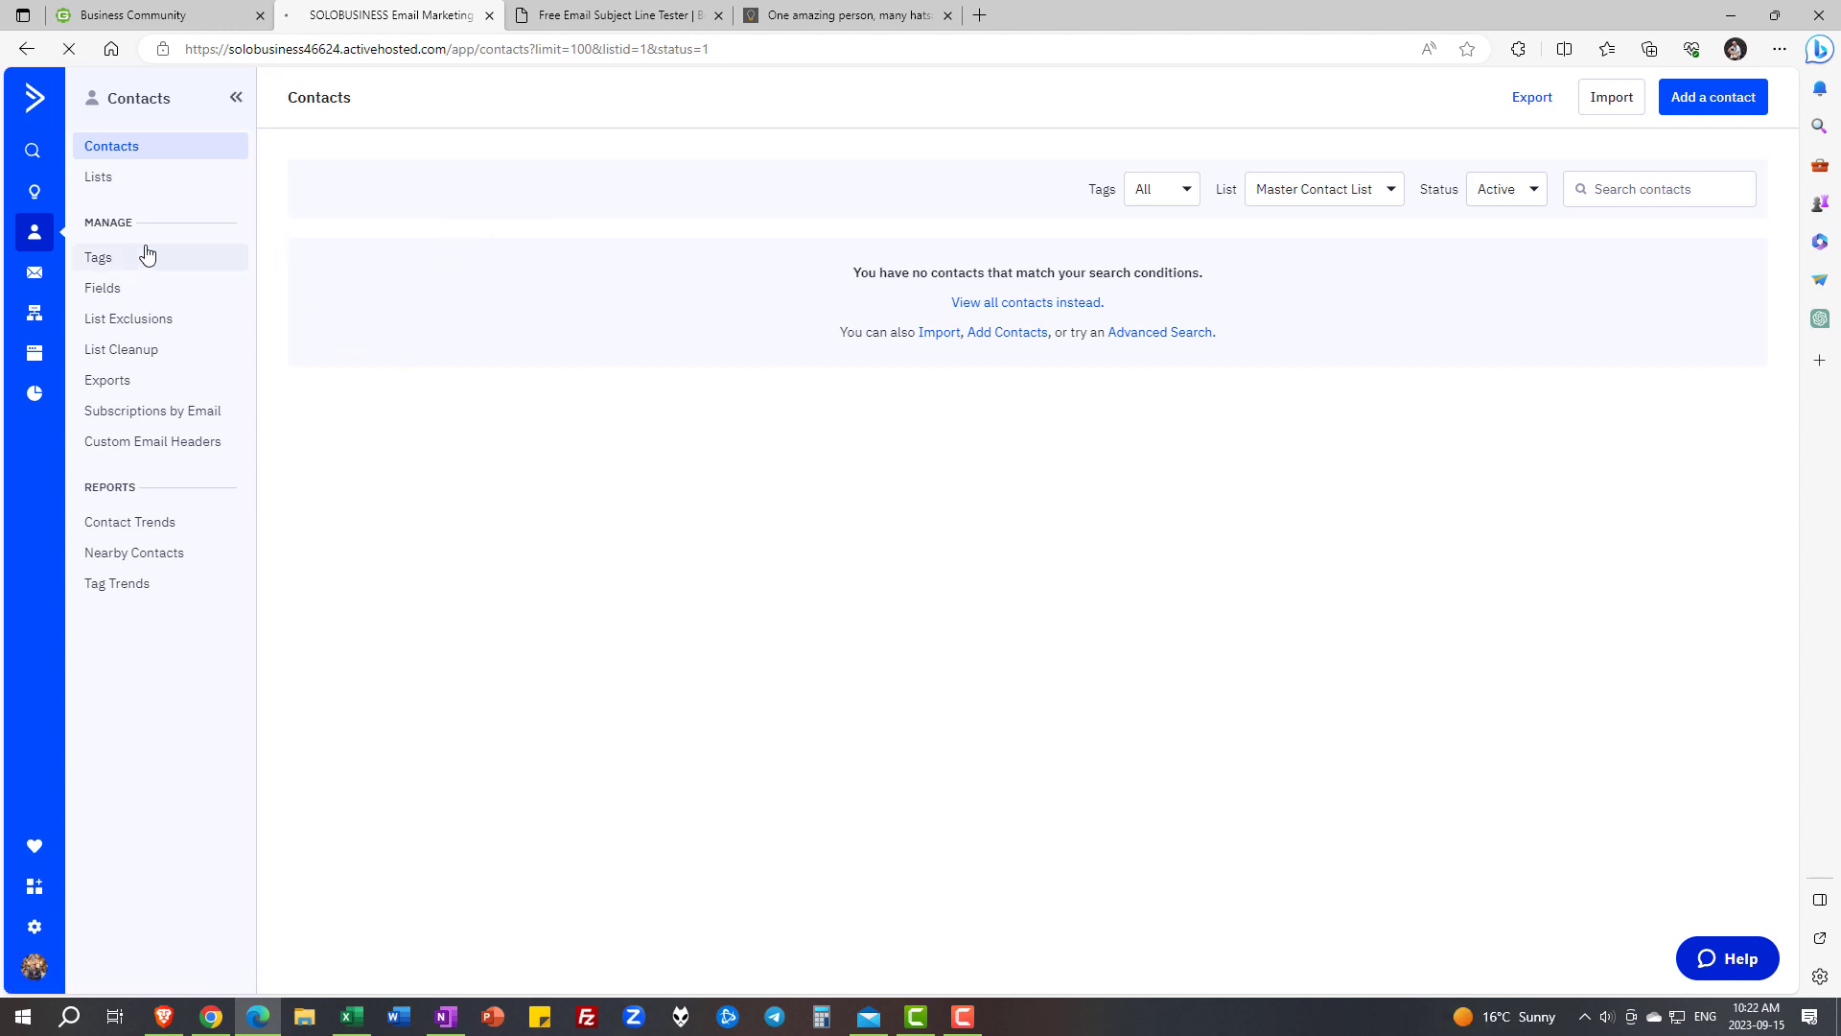
pyautogui.click(146, 253)
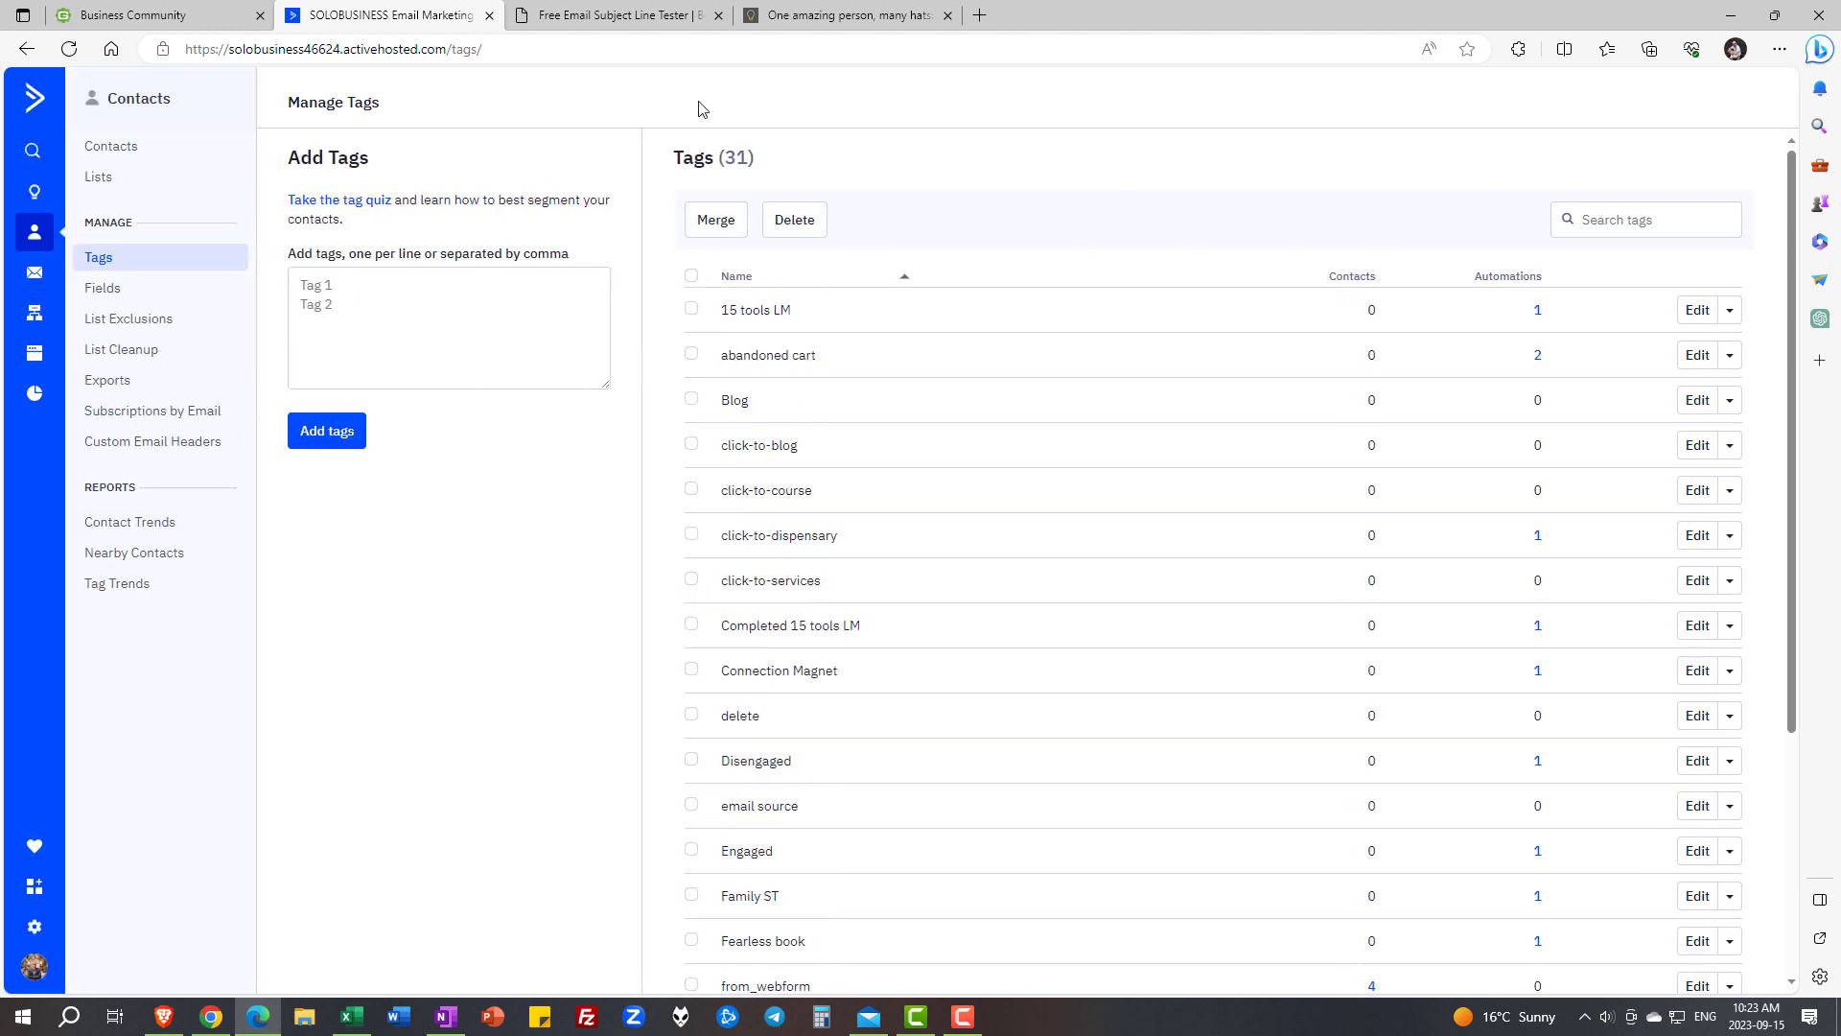
# Create the 'Website signup' tag, making 32 tags, then go to Automations
pyautogui.click(373, 300)
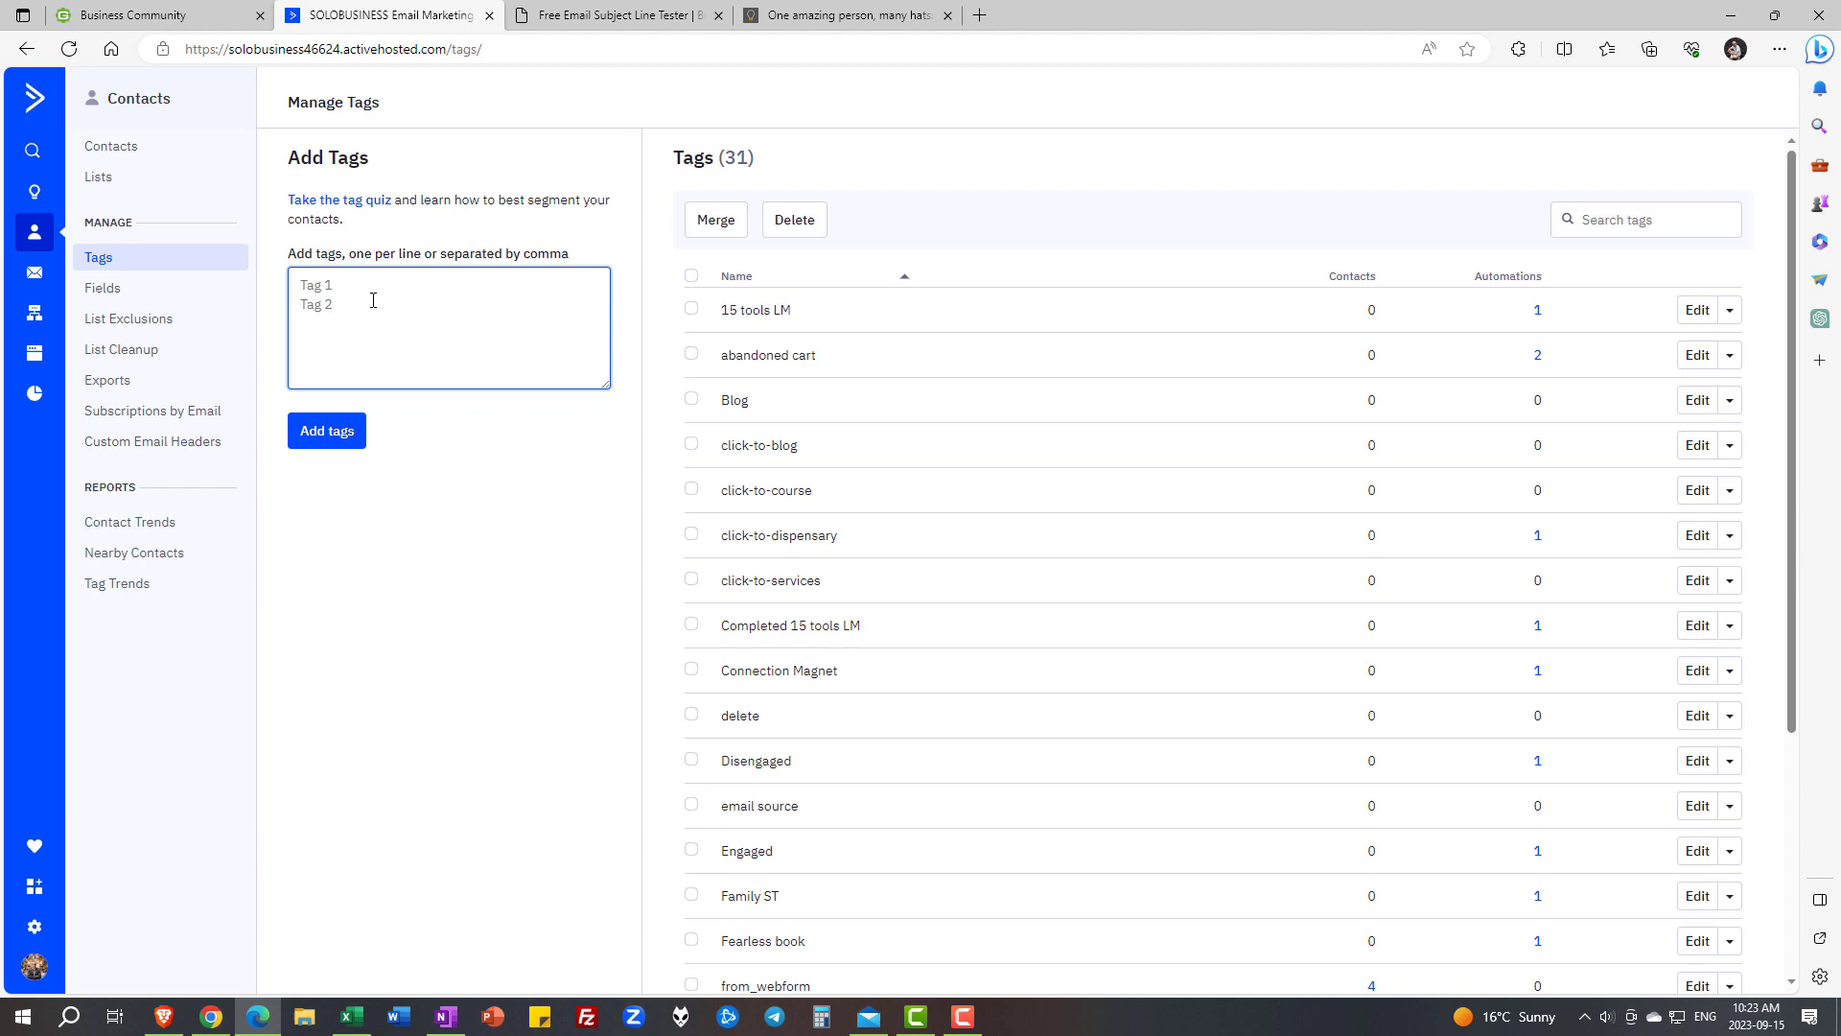
pyautogui.write('Website signup')
pyautogui.click(326, 433)
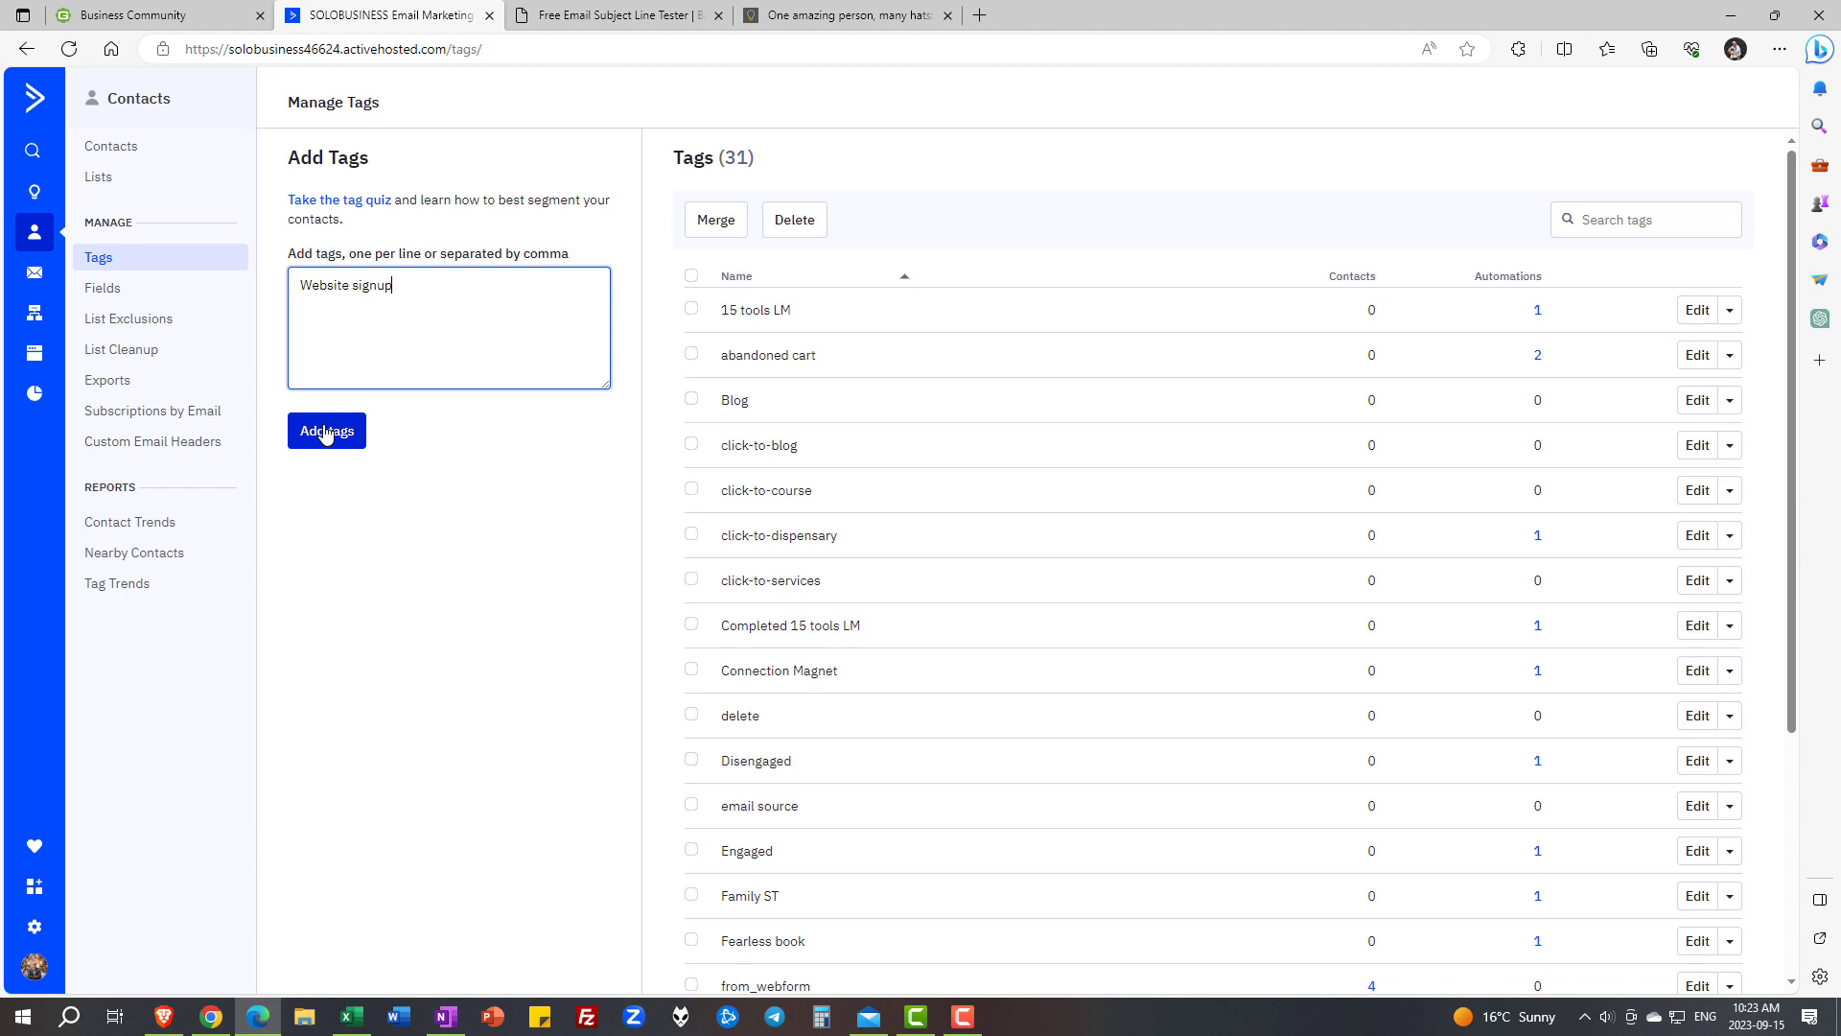
pyautogui.click(326, 433)
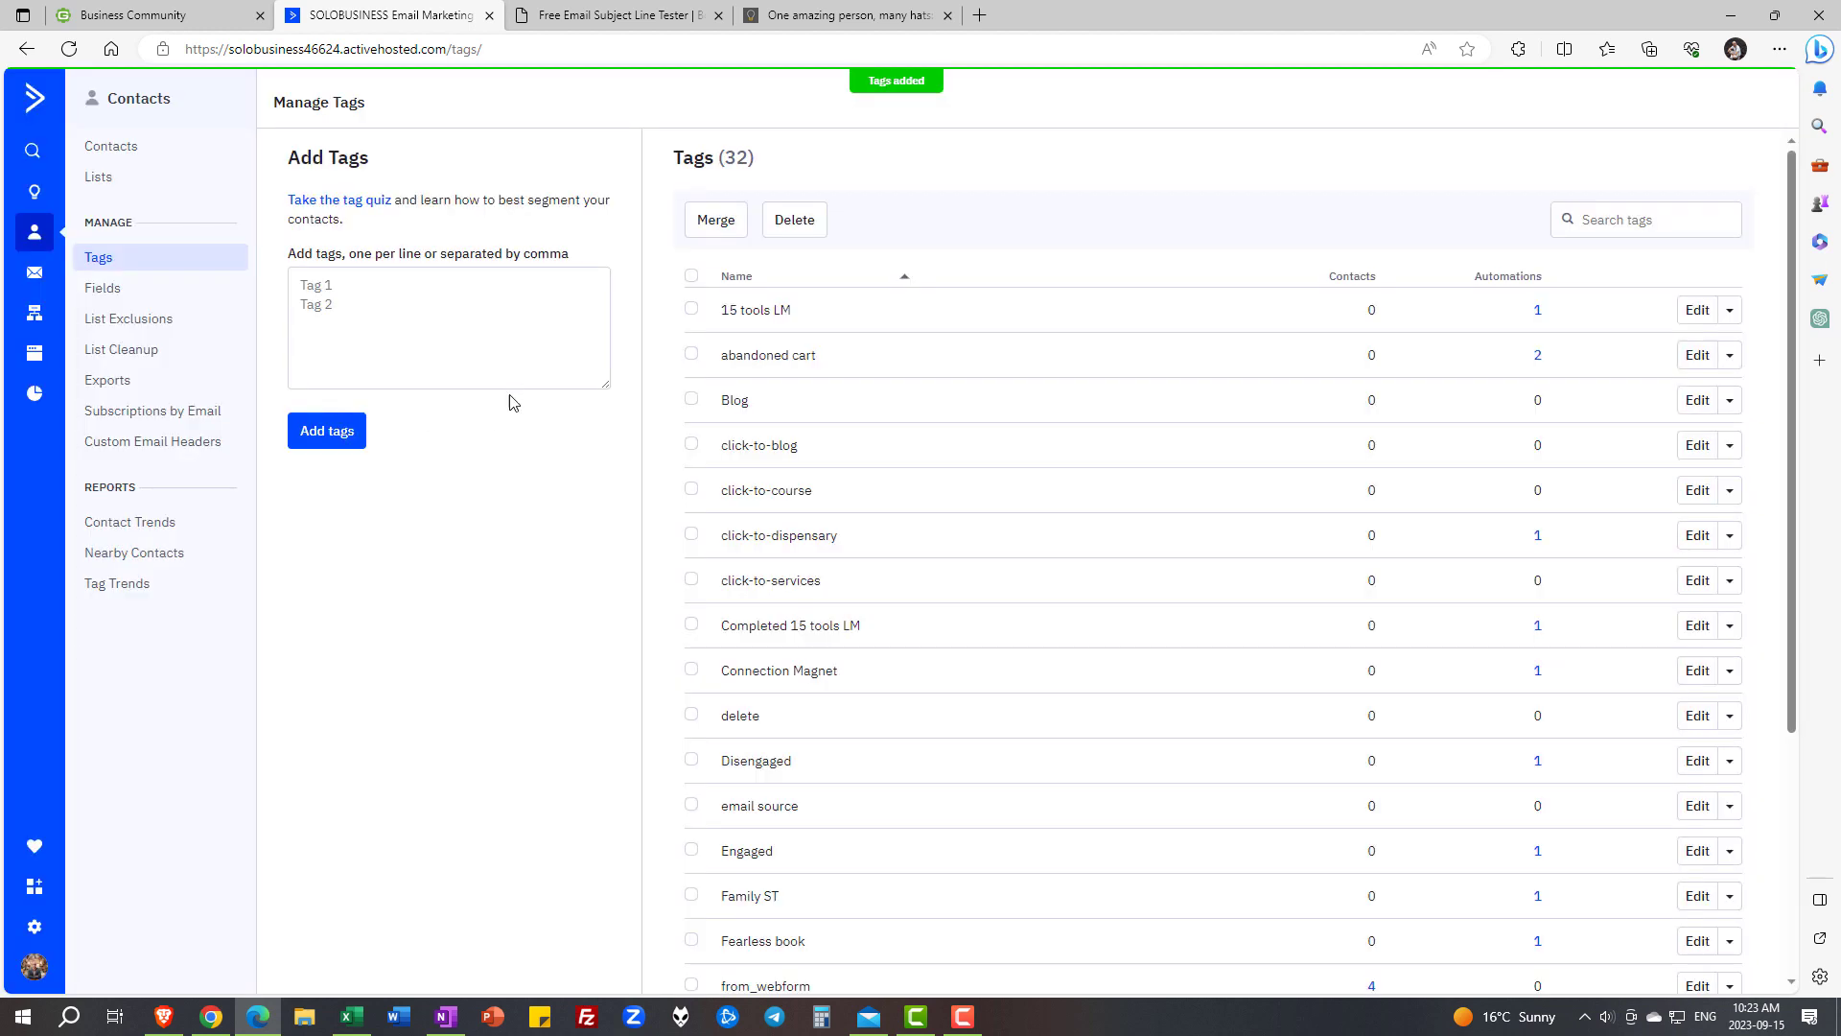
pyautogui.click(35, 312)
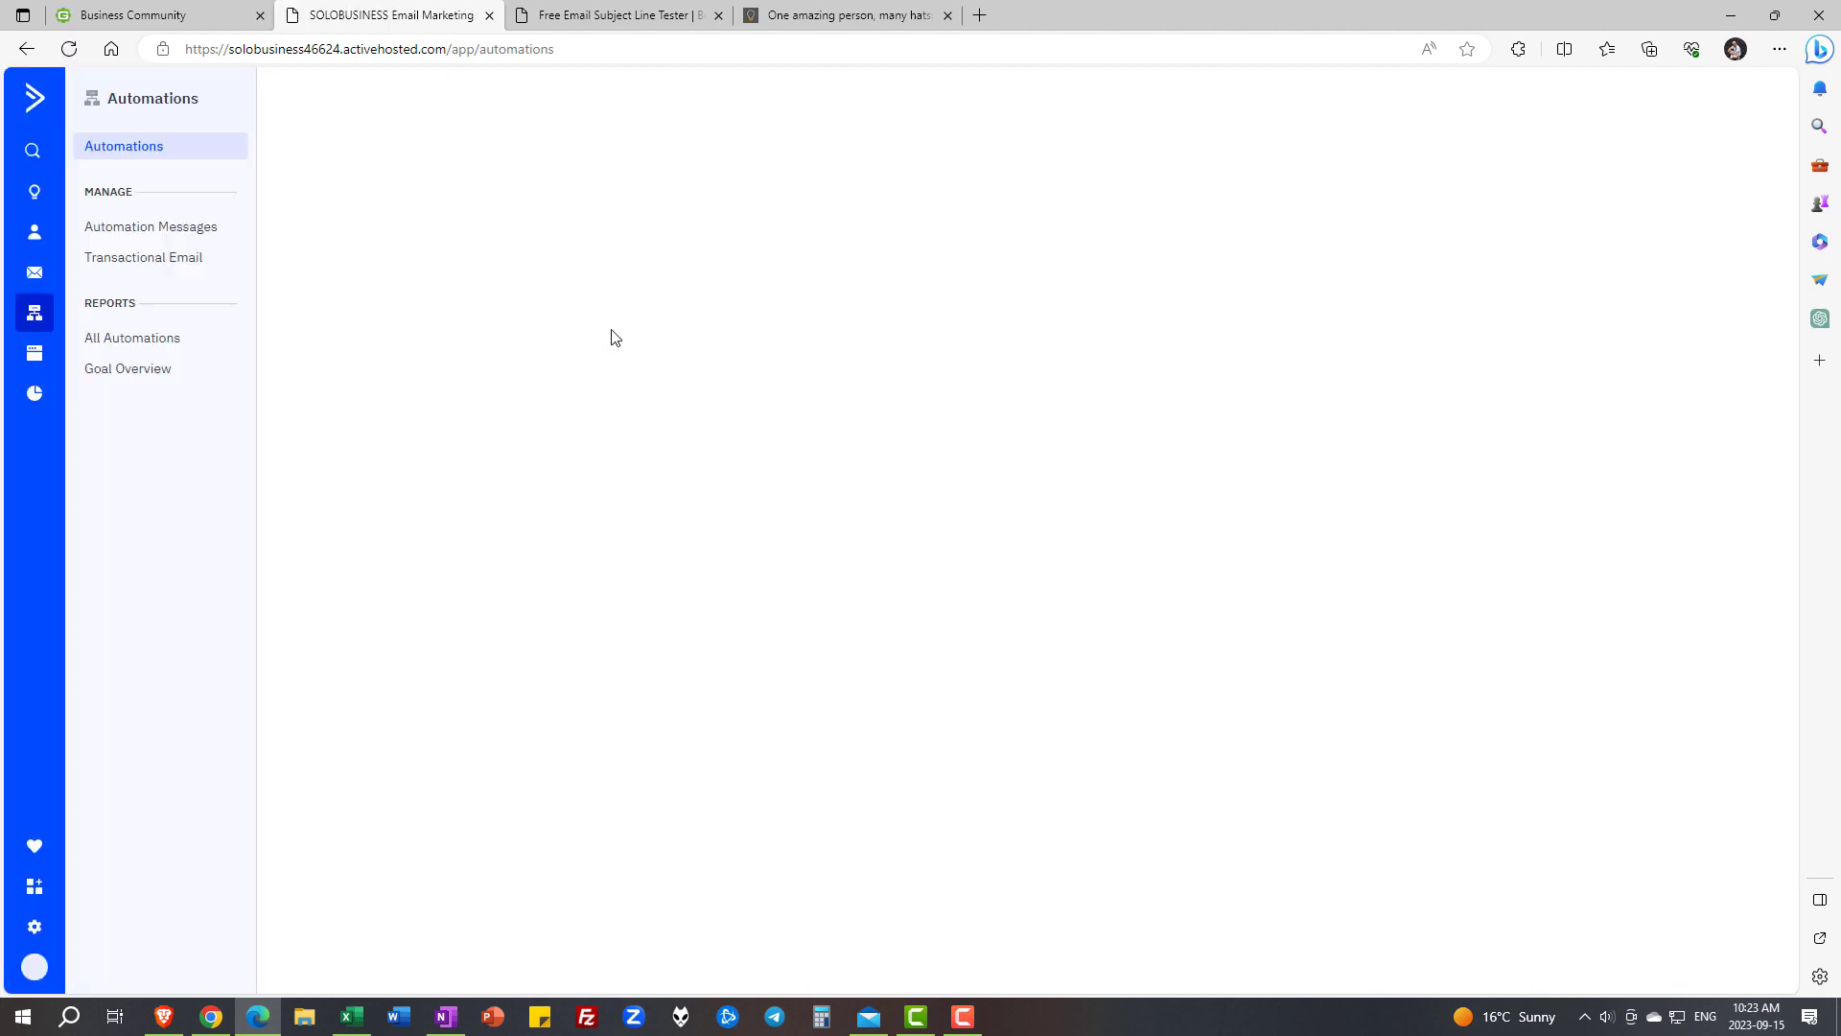
# Create a new blank automation using Start from Scratch
pyautogui.click(1678, 101)
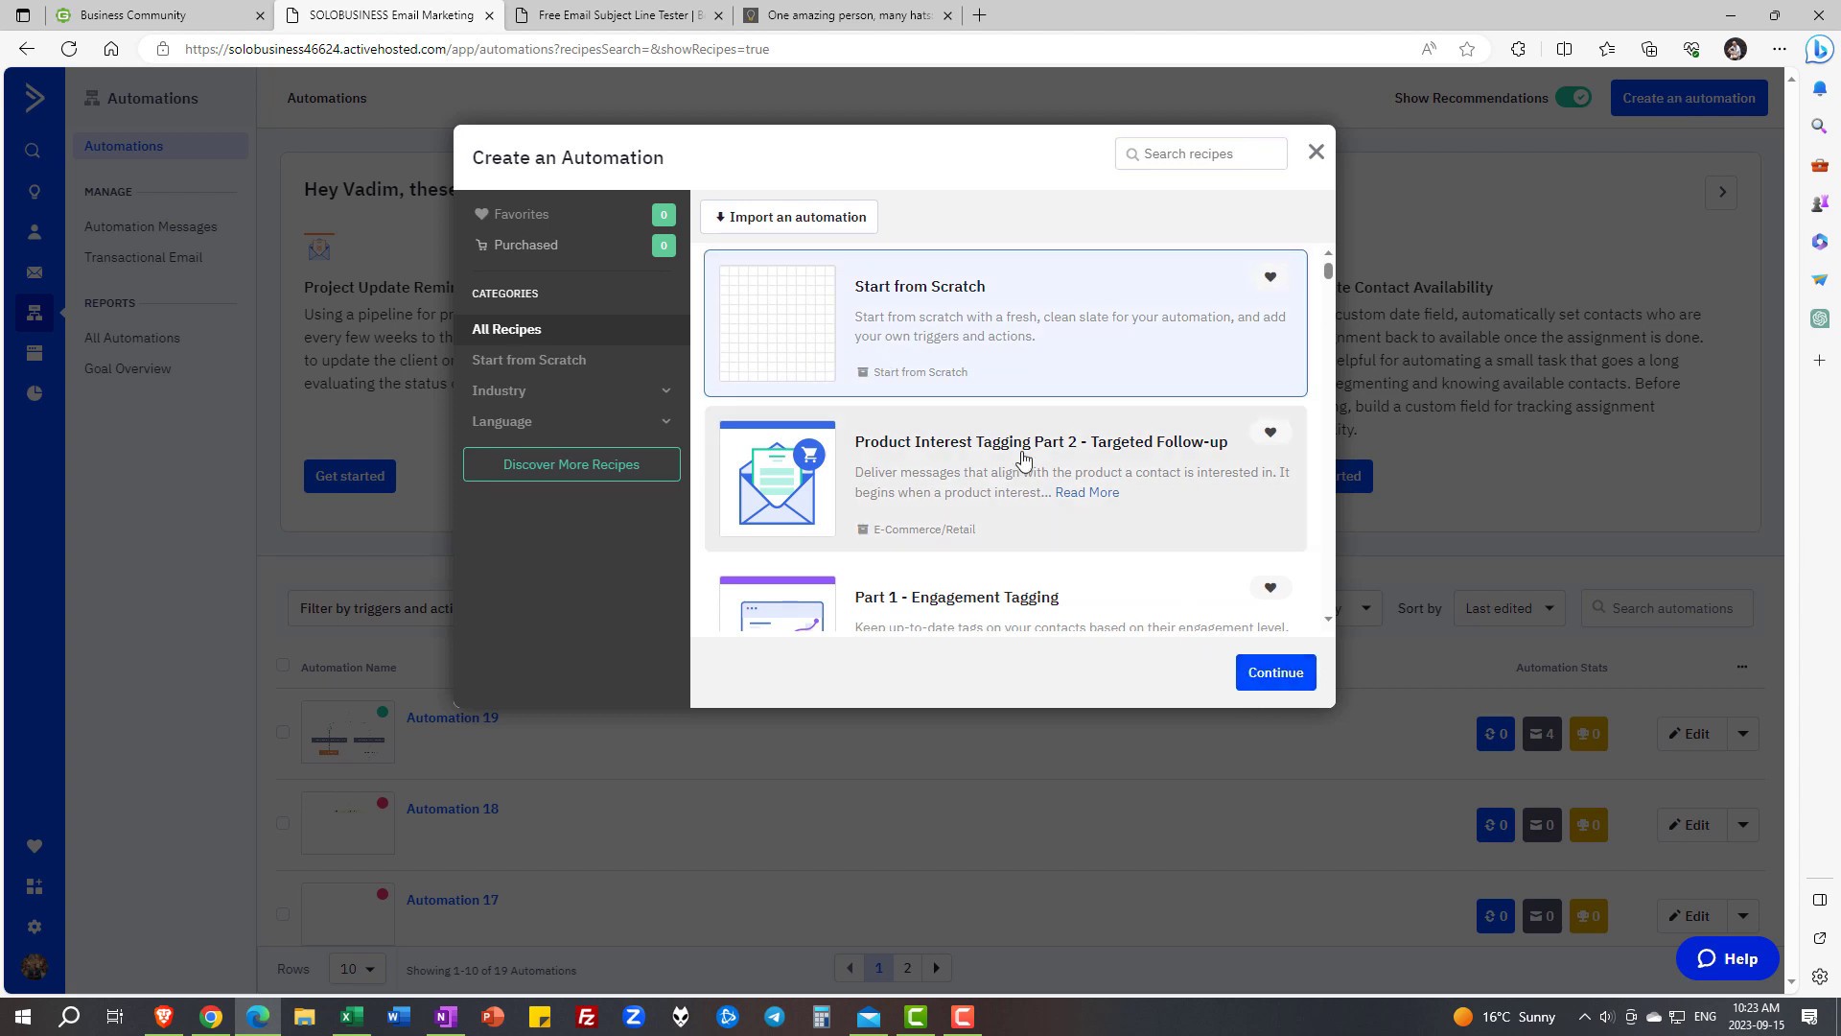
pyautogui.click(1277, 669)
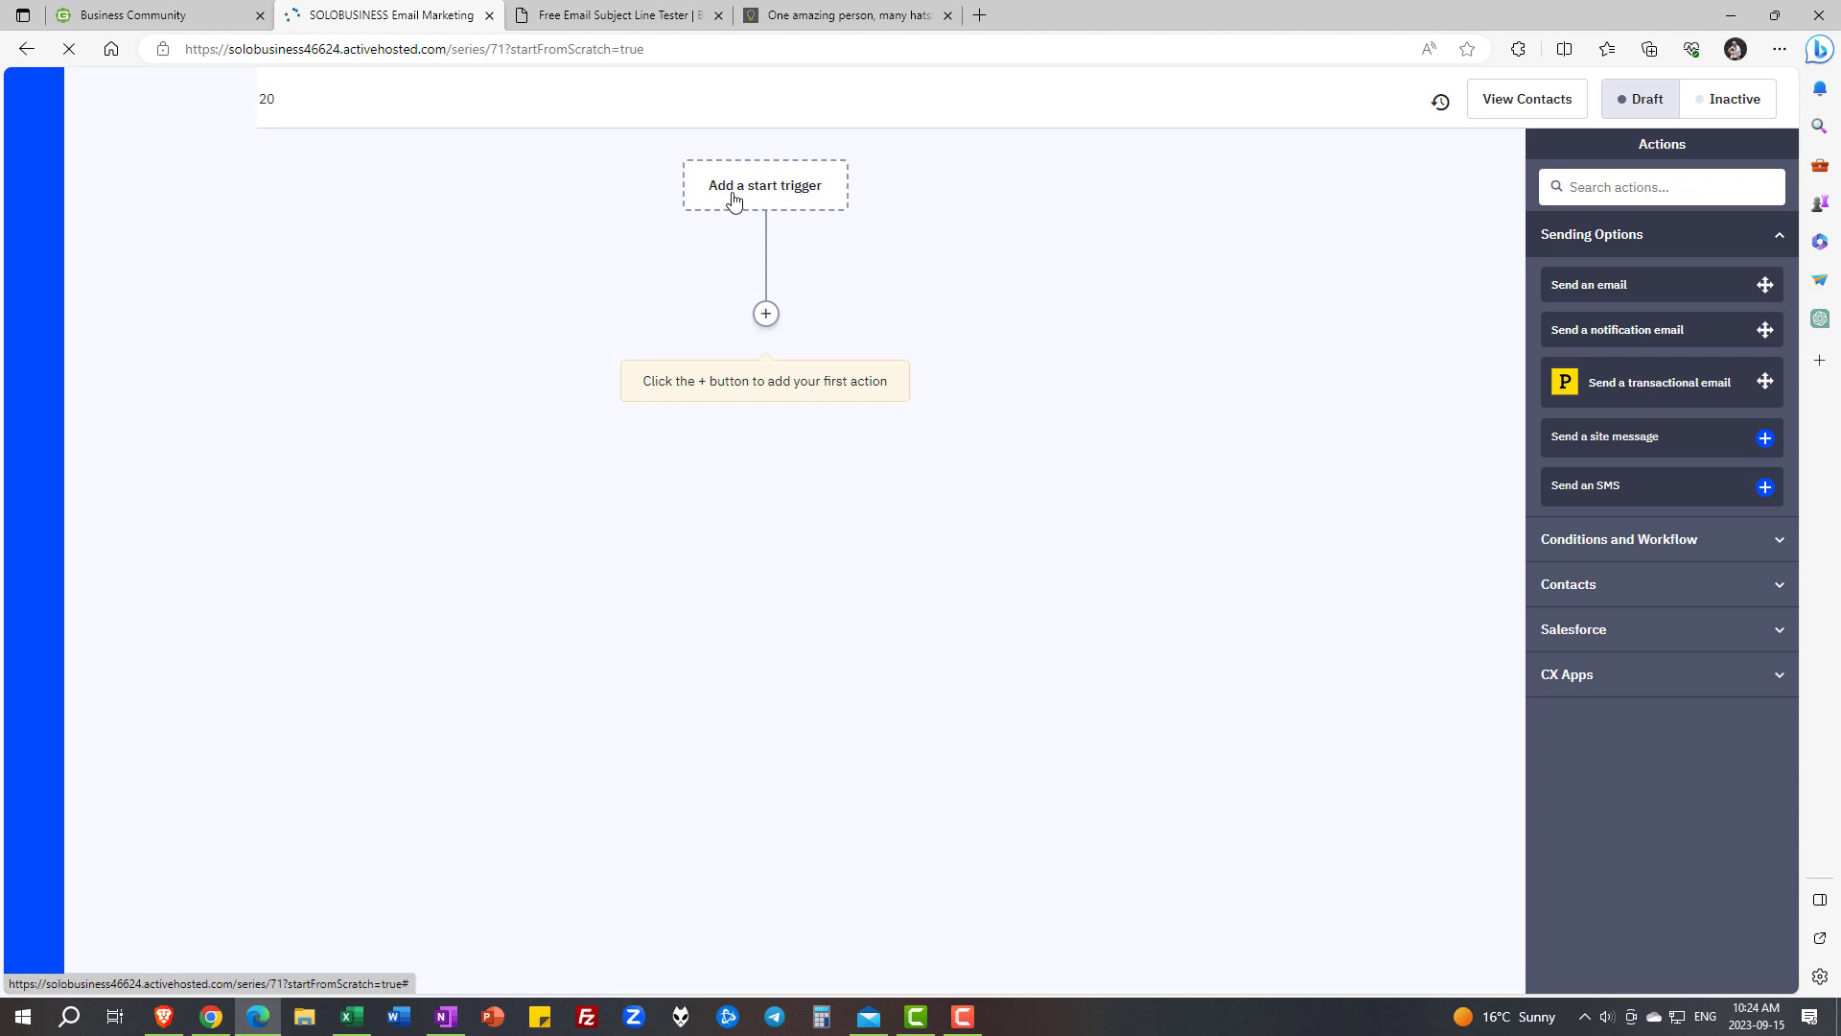
# Trigger the automation when a contact subscribes to the Master Contact List, running once
pyautogui.click(792, 194)
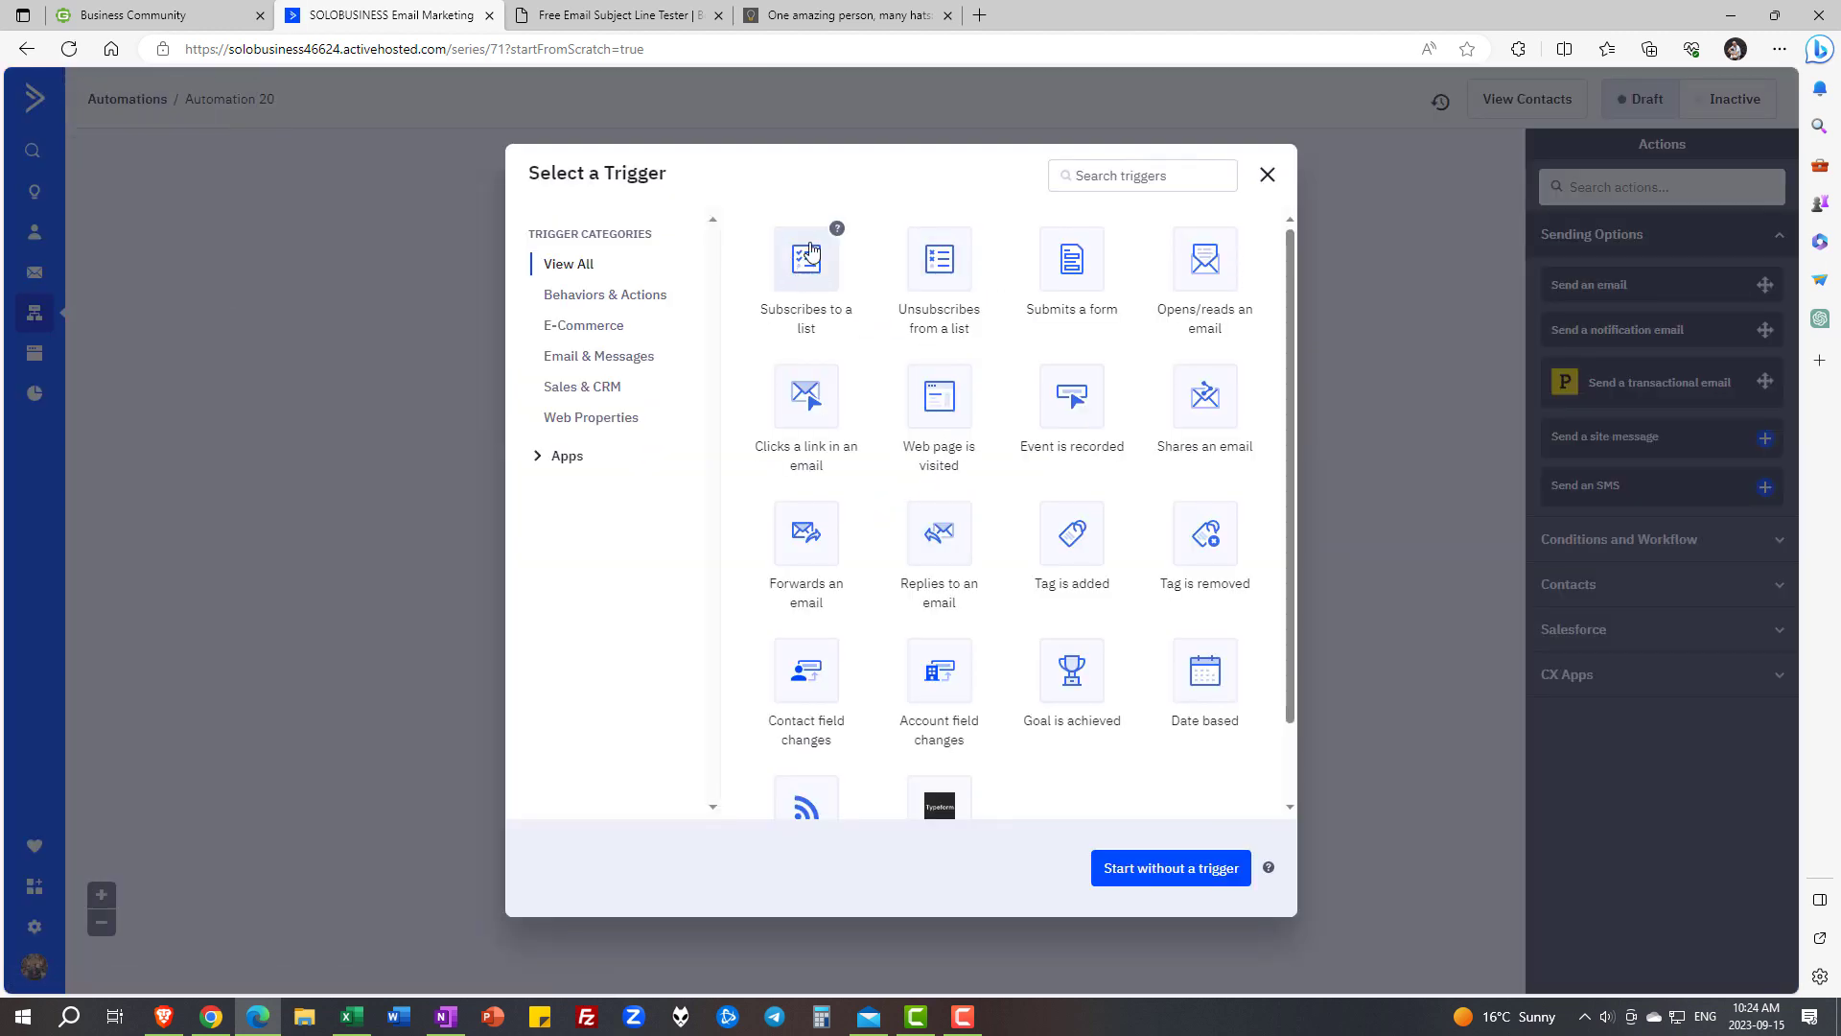
pyautogui.click(1172, 868)
pyautogui.click(670, 220)
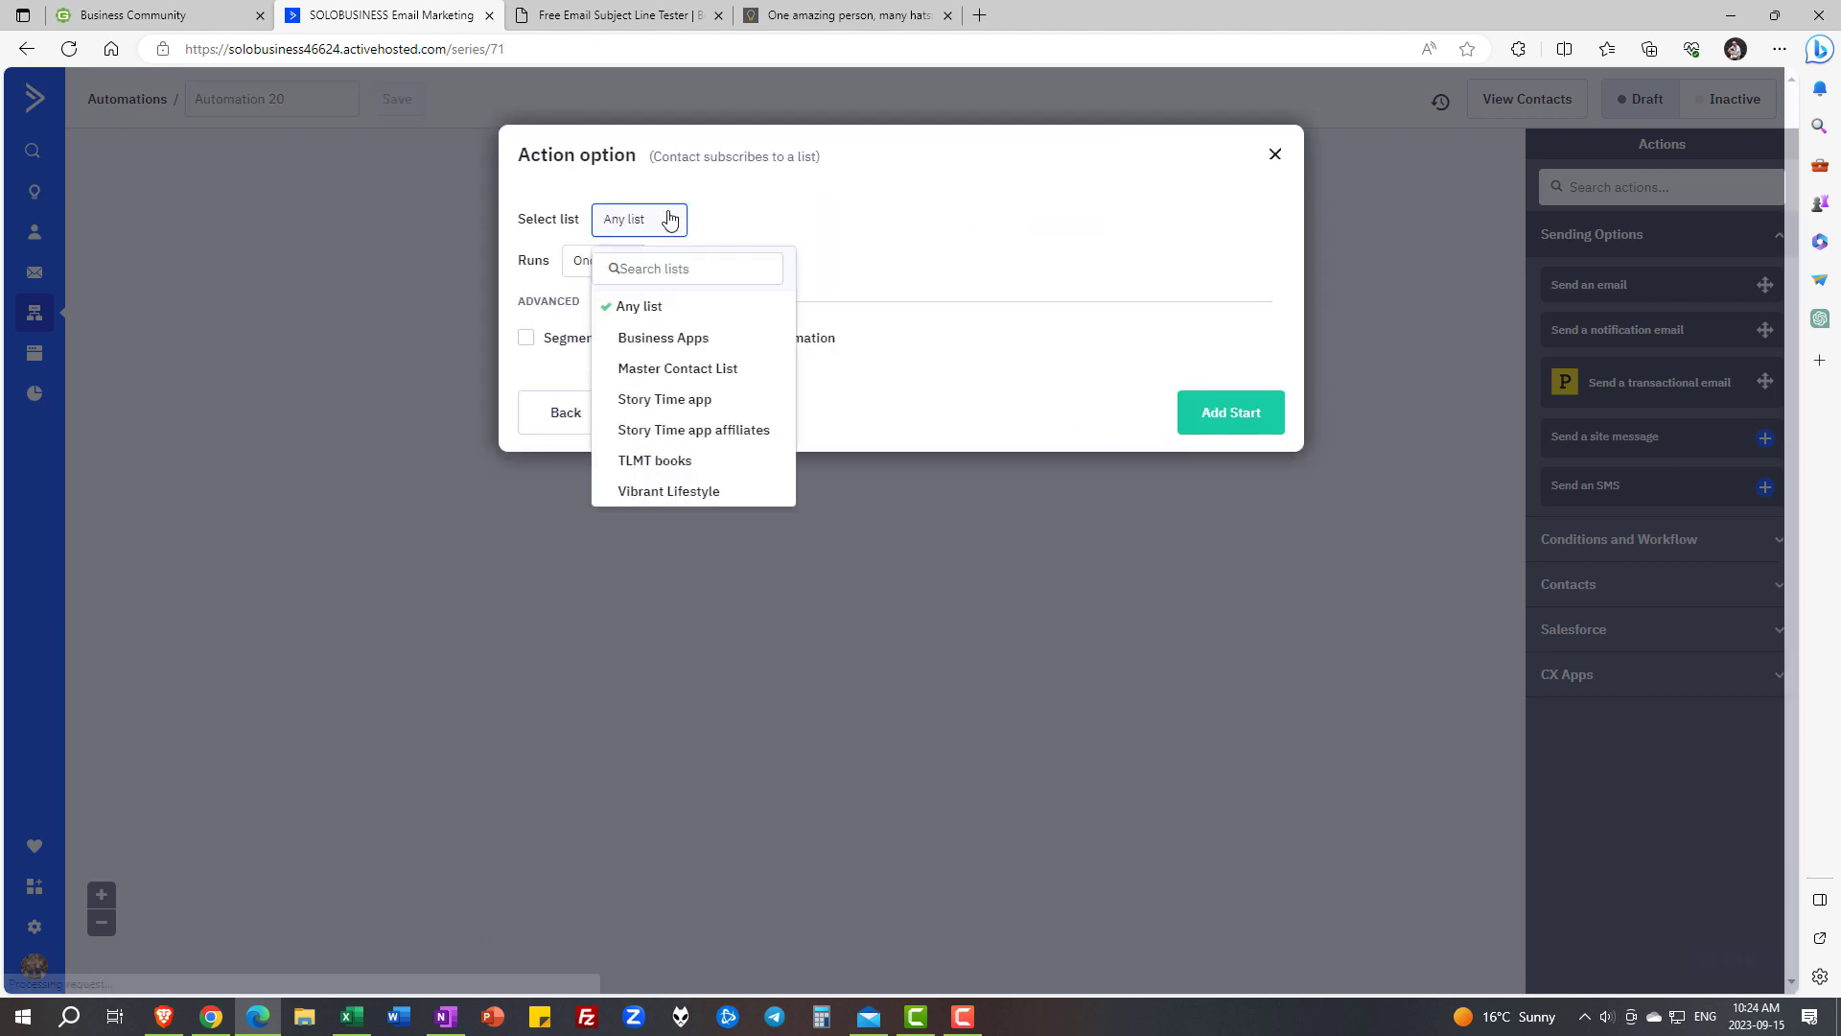
pyautogui.click(686, 367)
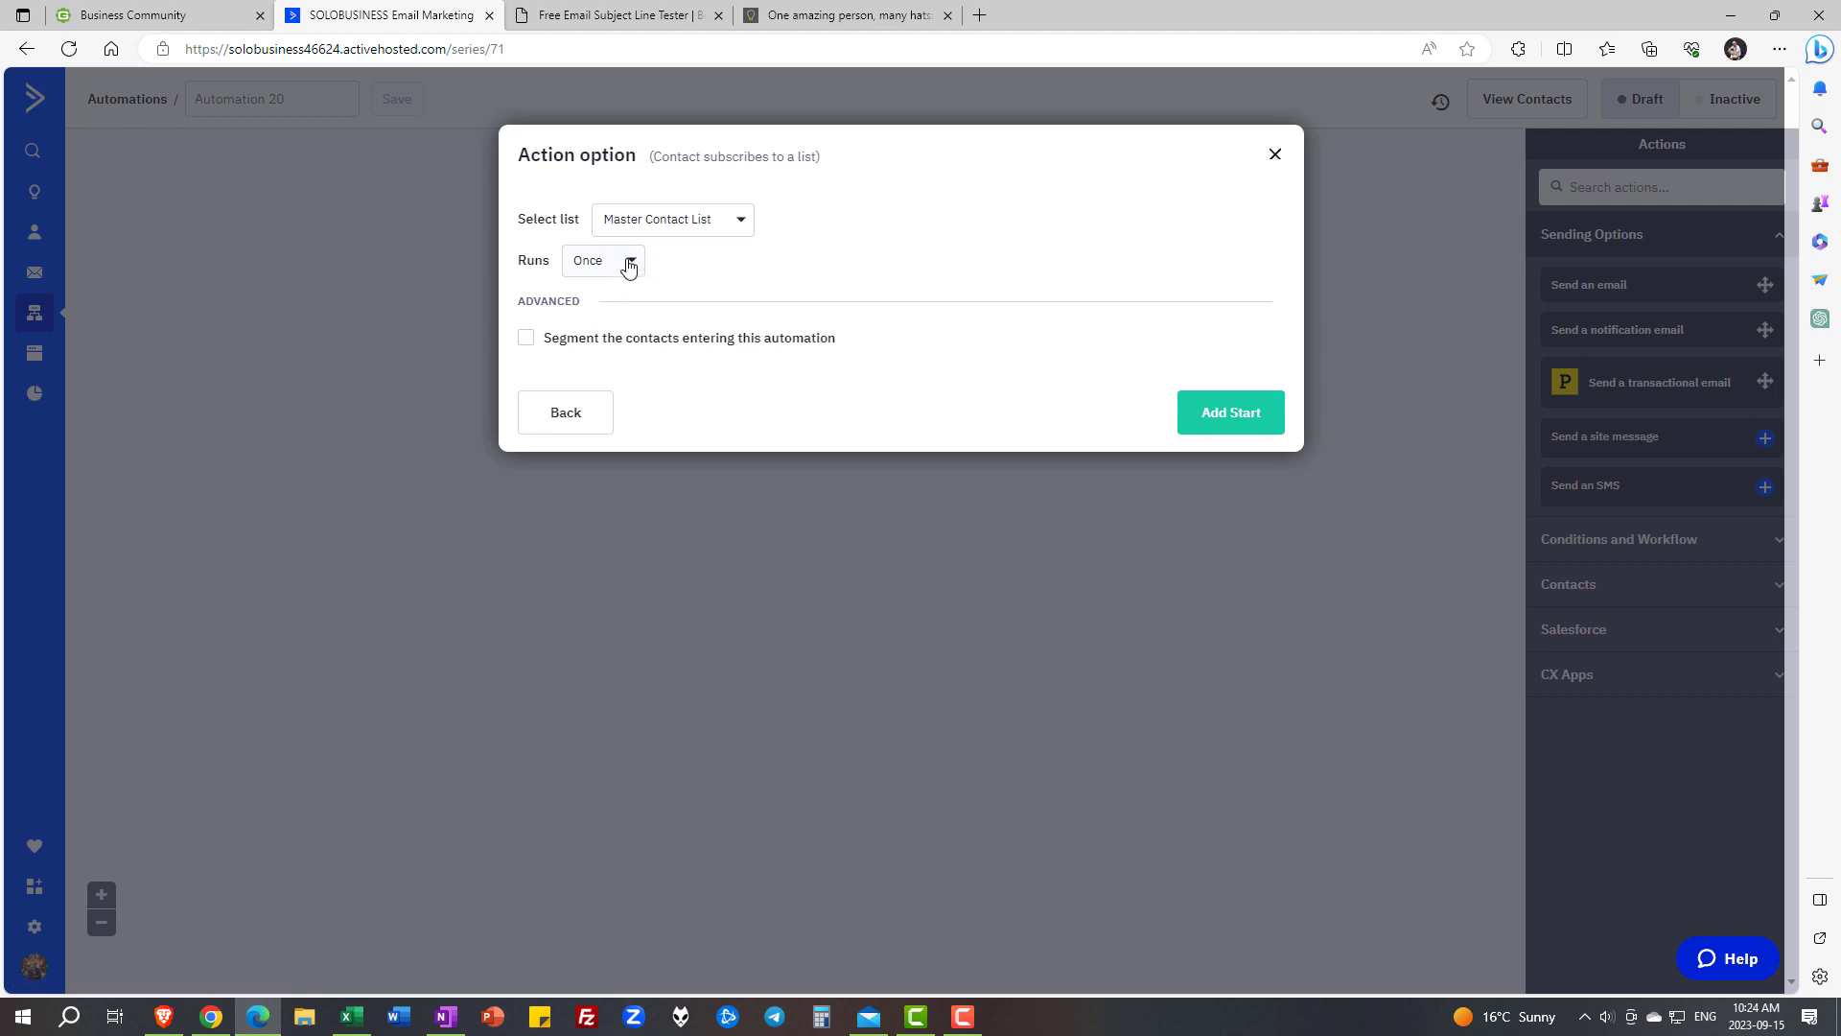
pyautogui.click(1232, 412)
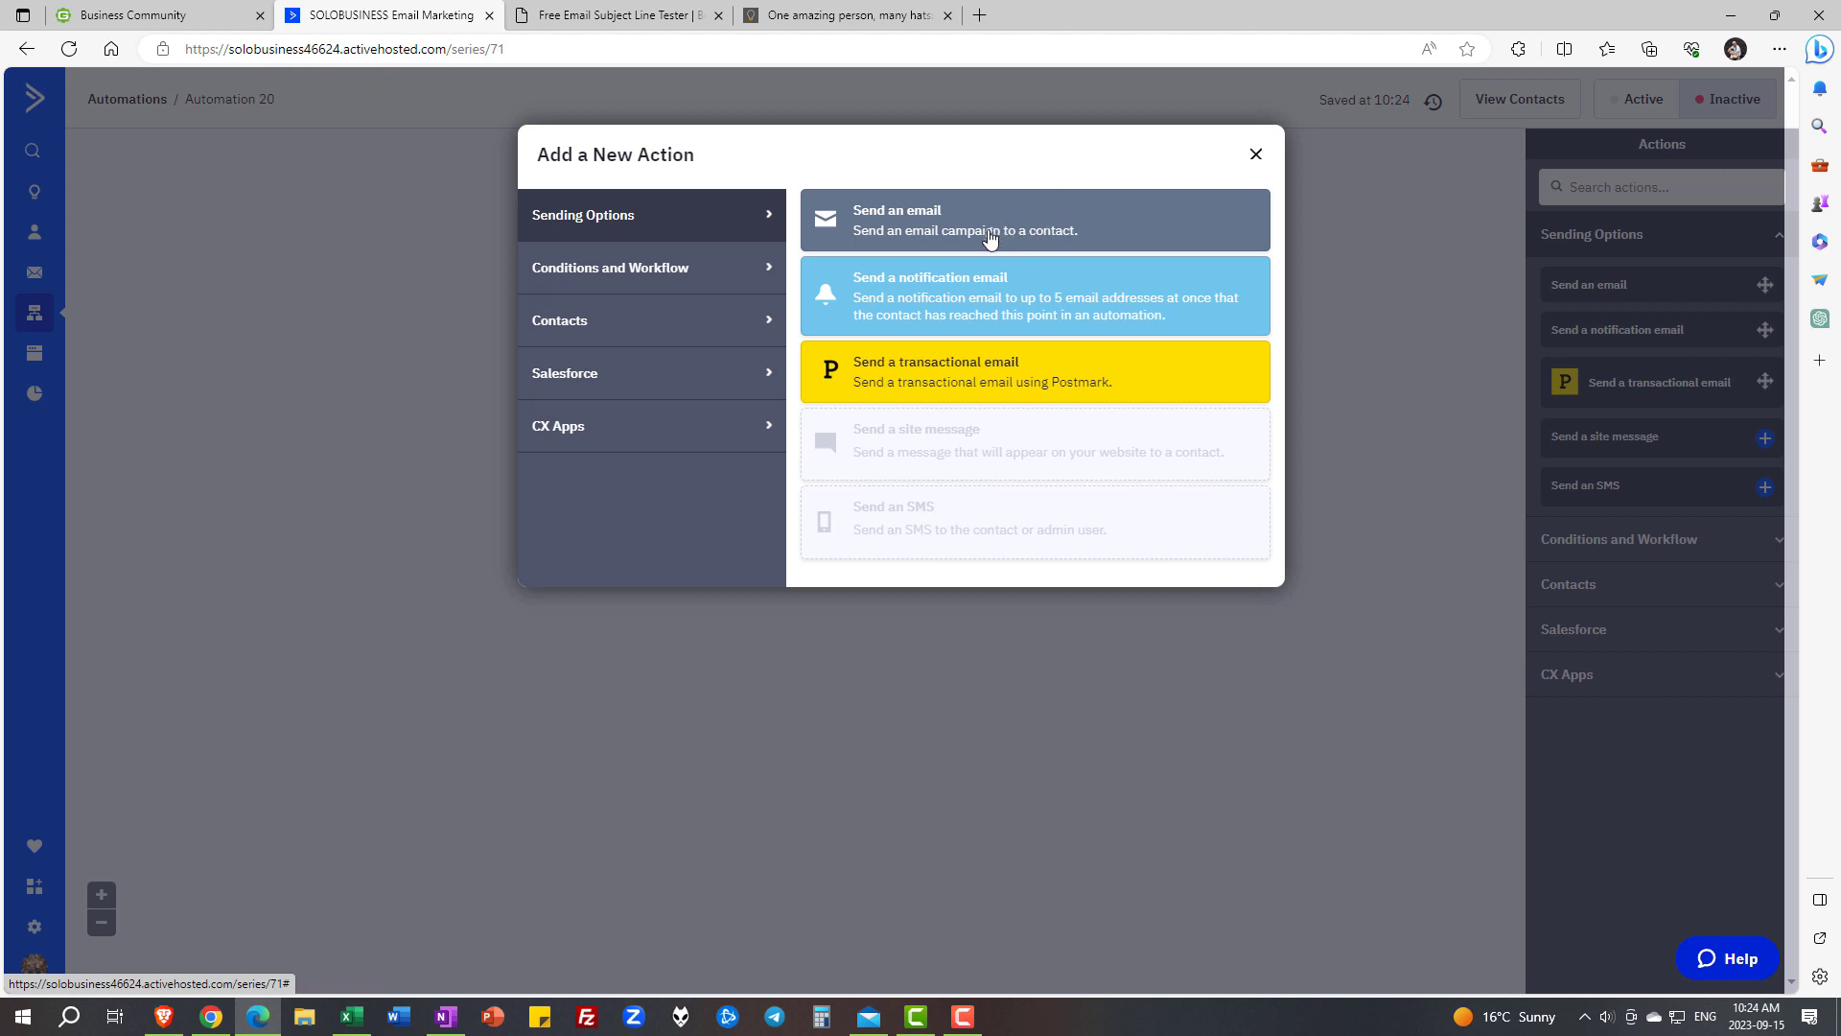
# Add 'Onboarding email 1' to design later, followed by a 1-day wait
pyautogui.click(1074, 245)
pyautogui.write('Onboarding email 1')
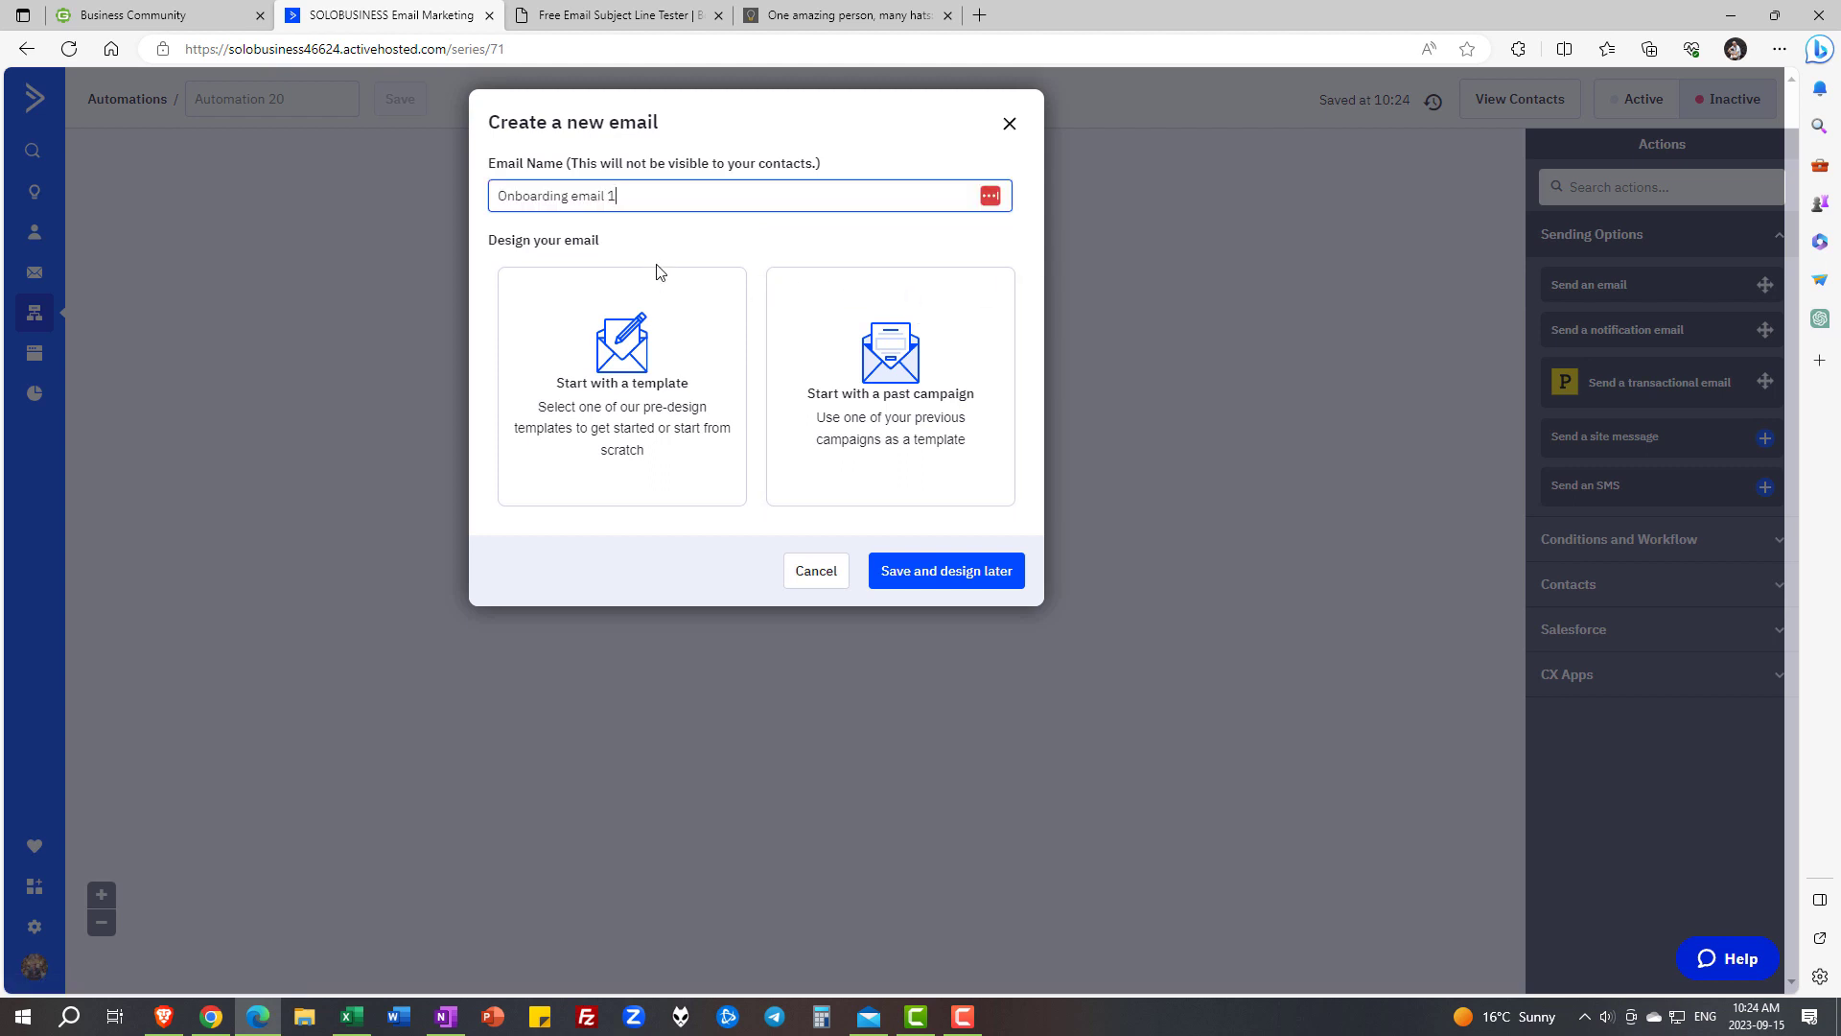
pyautogui.click(956, 584)
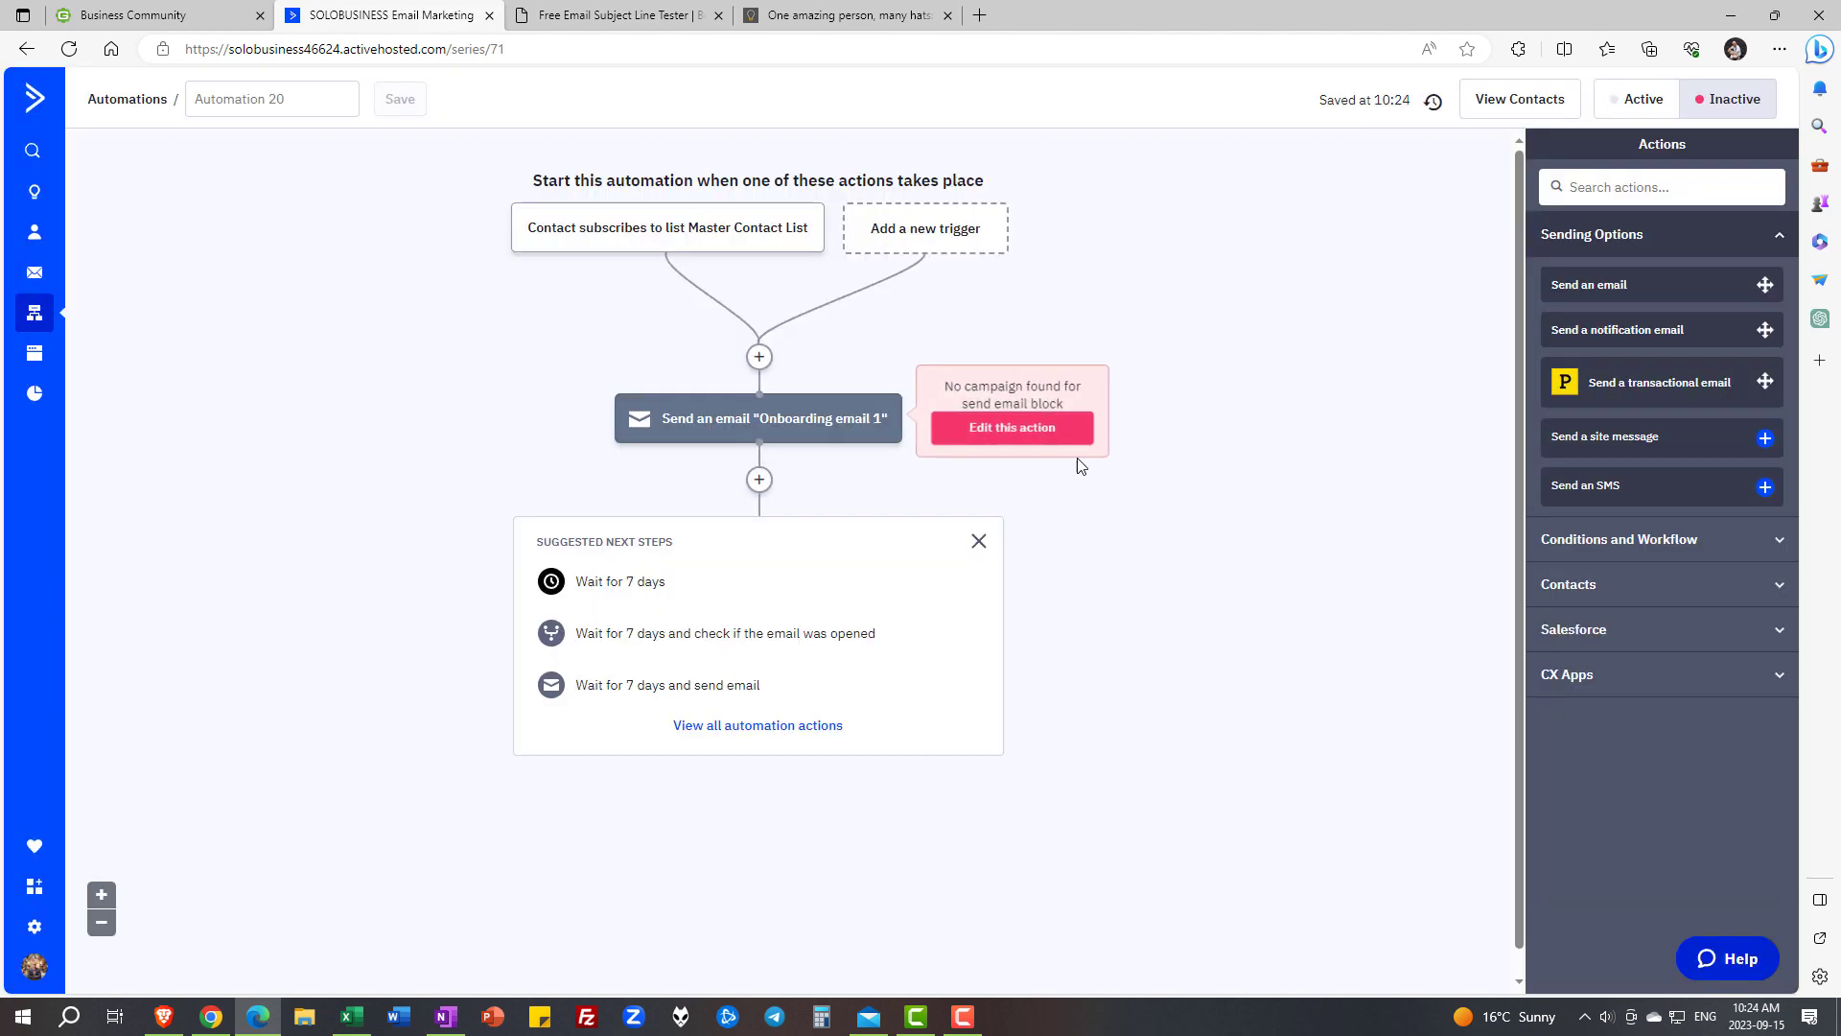
pyautogui.click(760, 480)
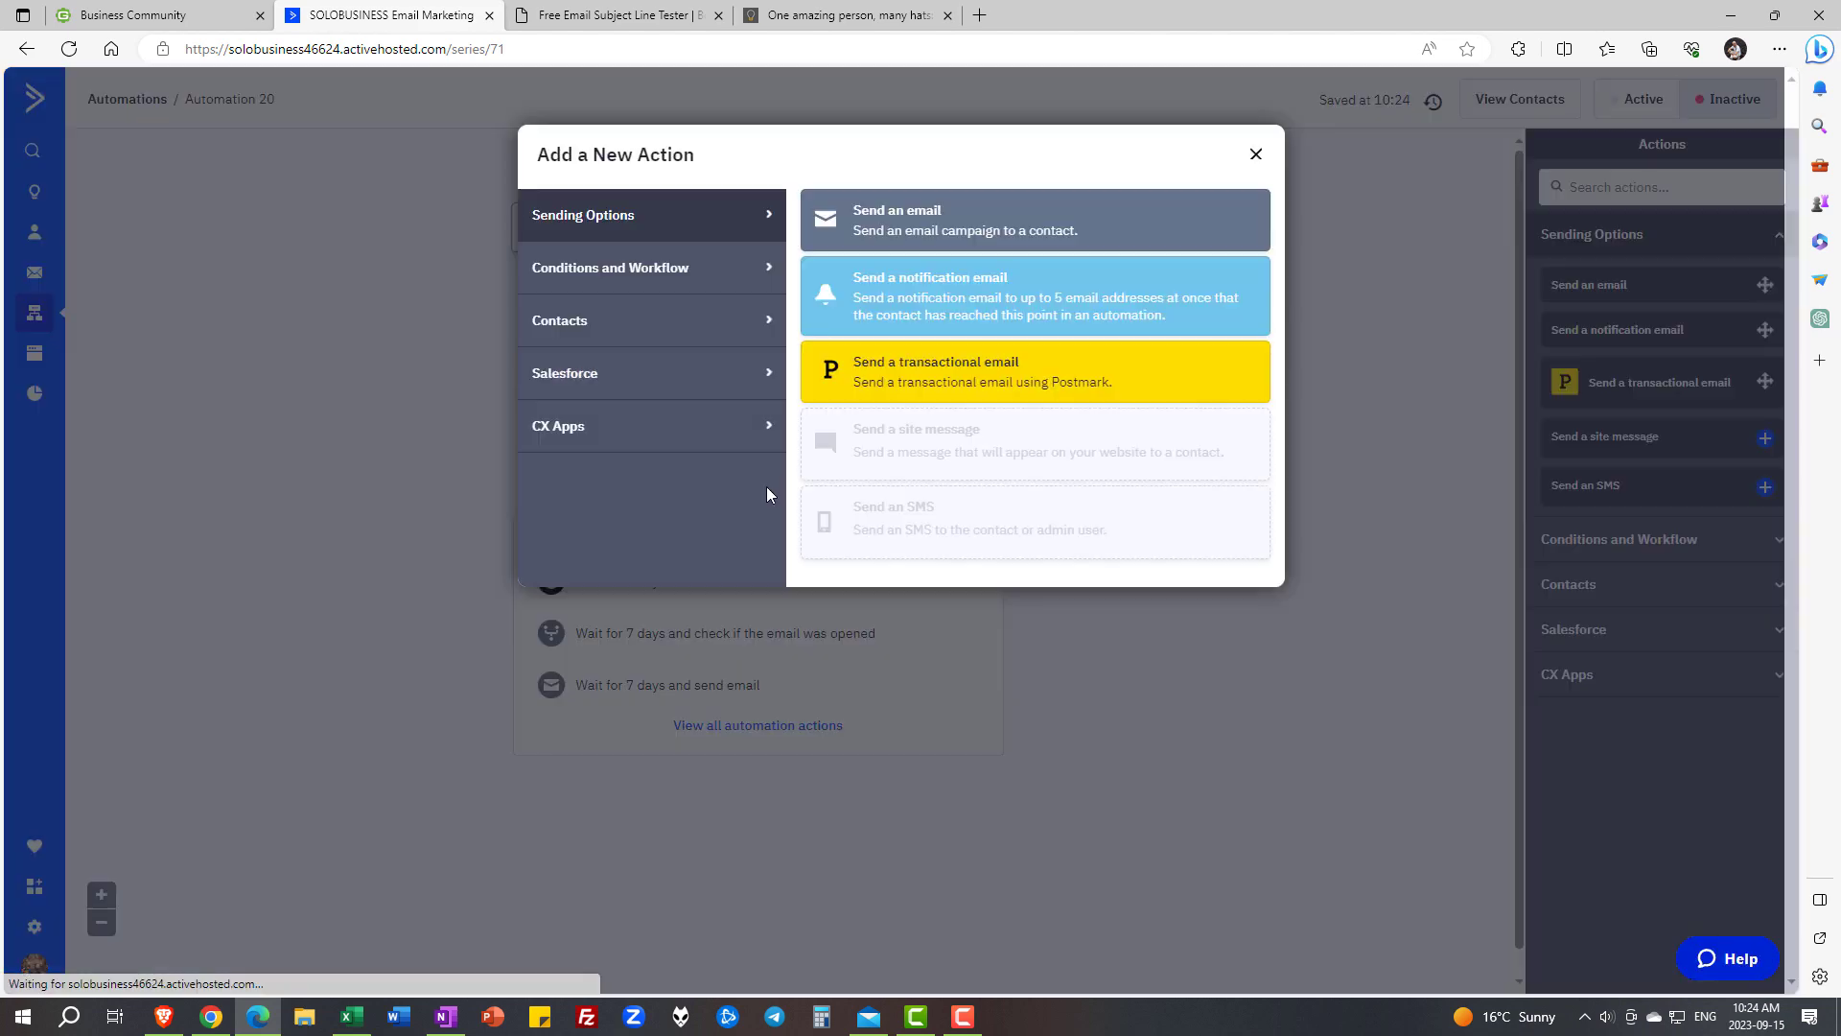
pyautogui.click(680, 281)
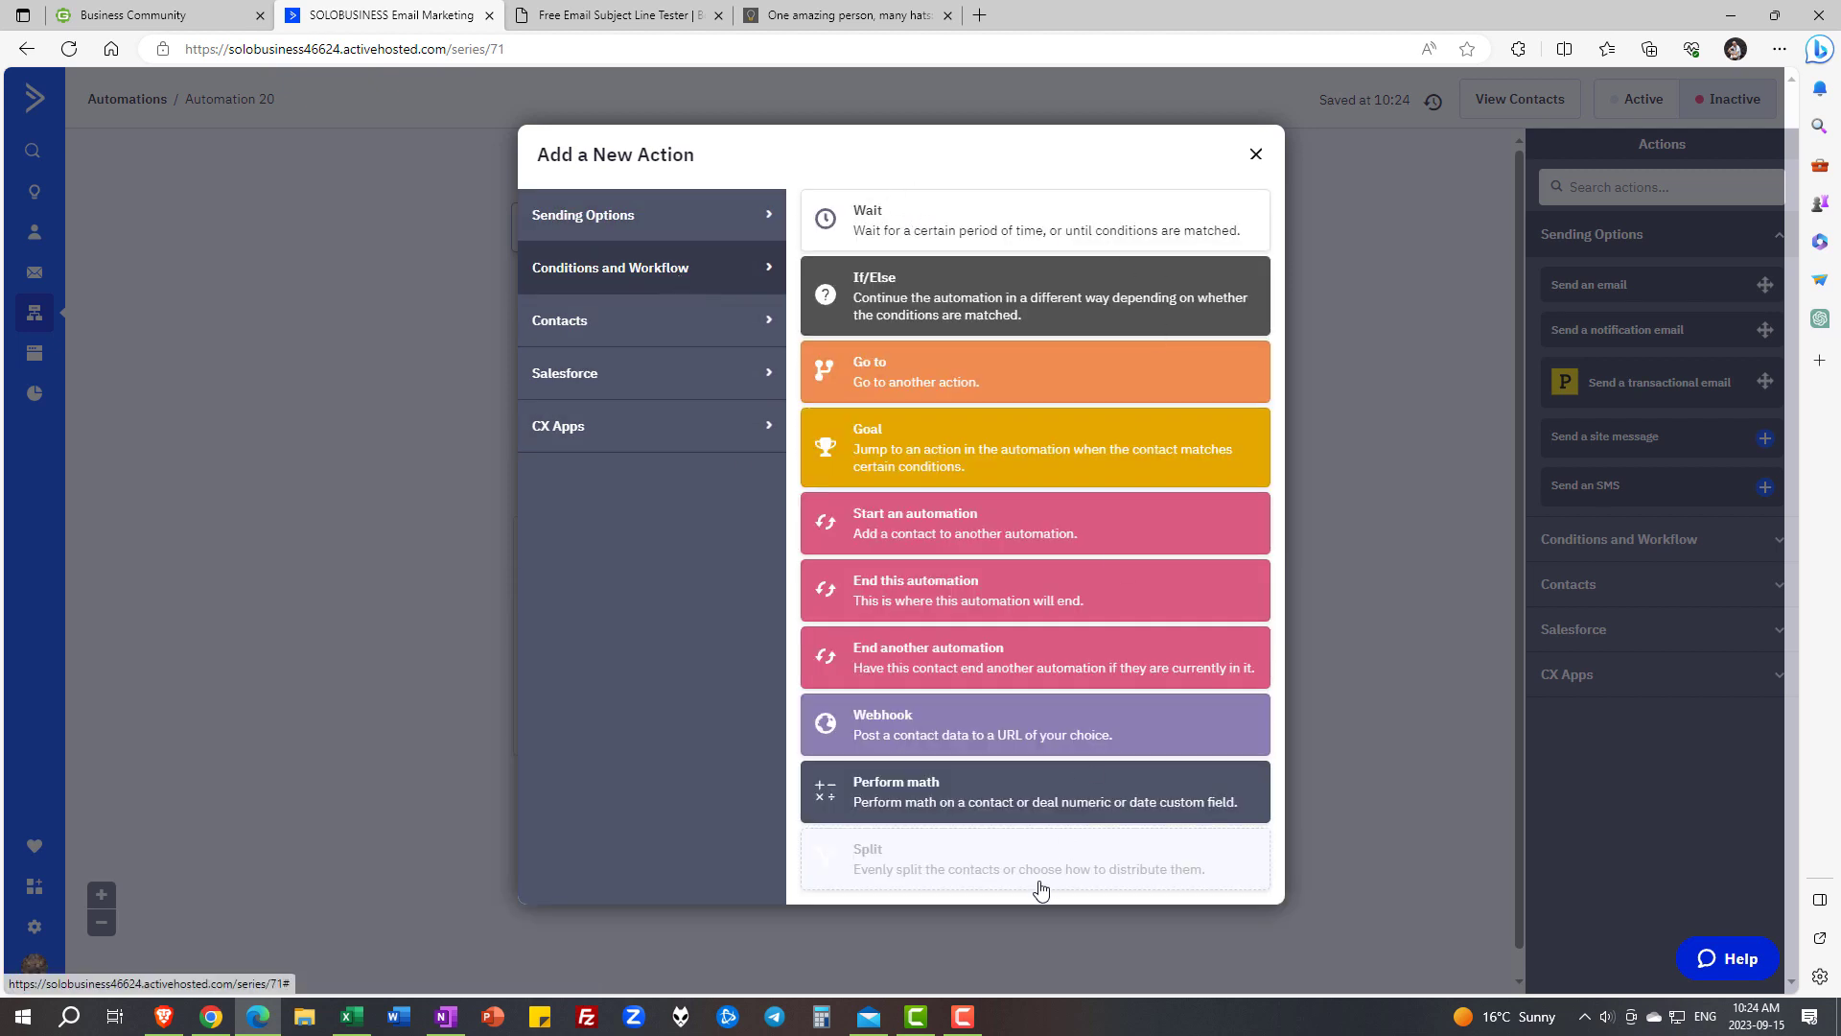
pyautogui.click(1078, 232)
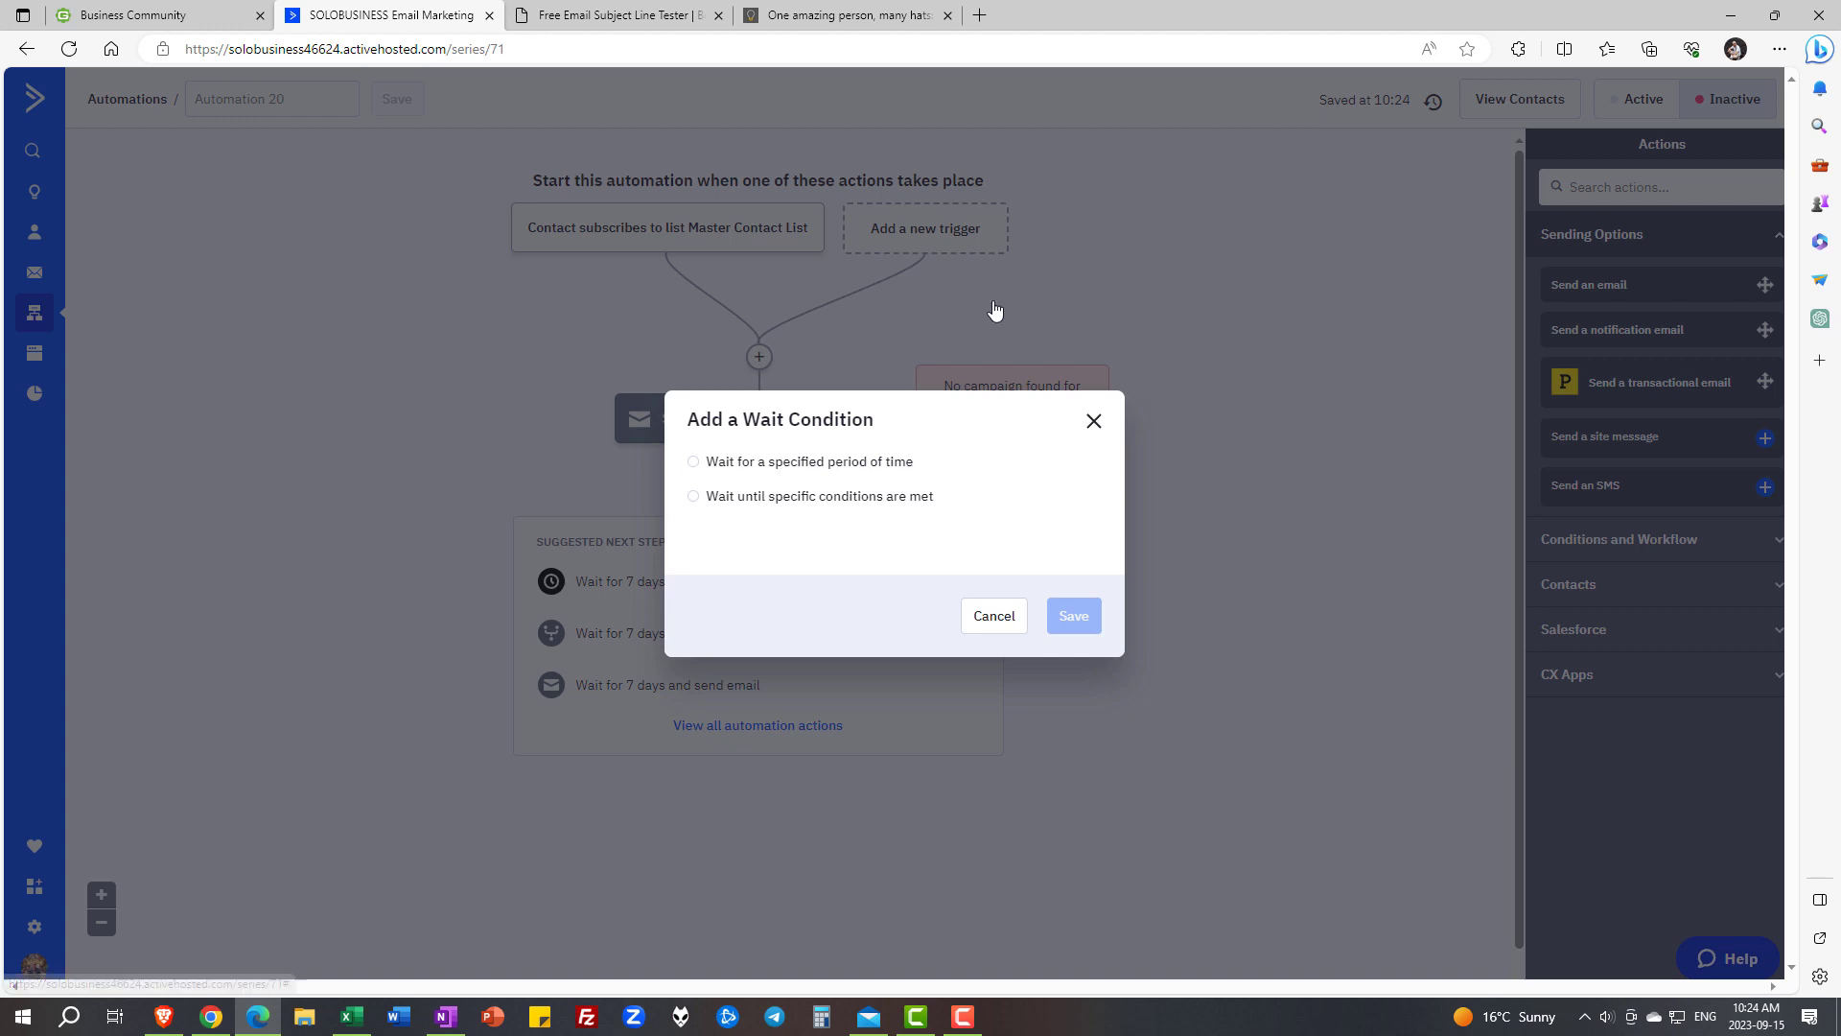
pyautogui.click(733, 464)
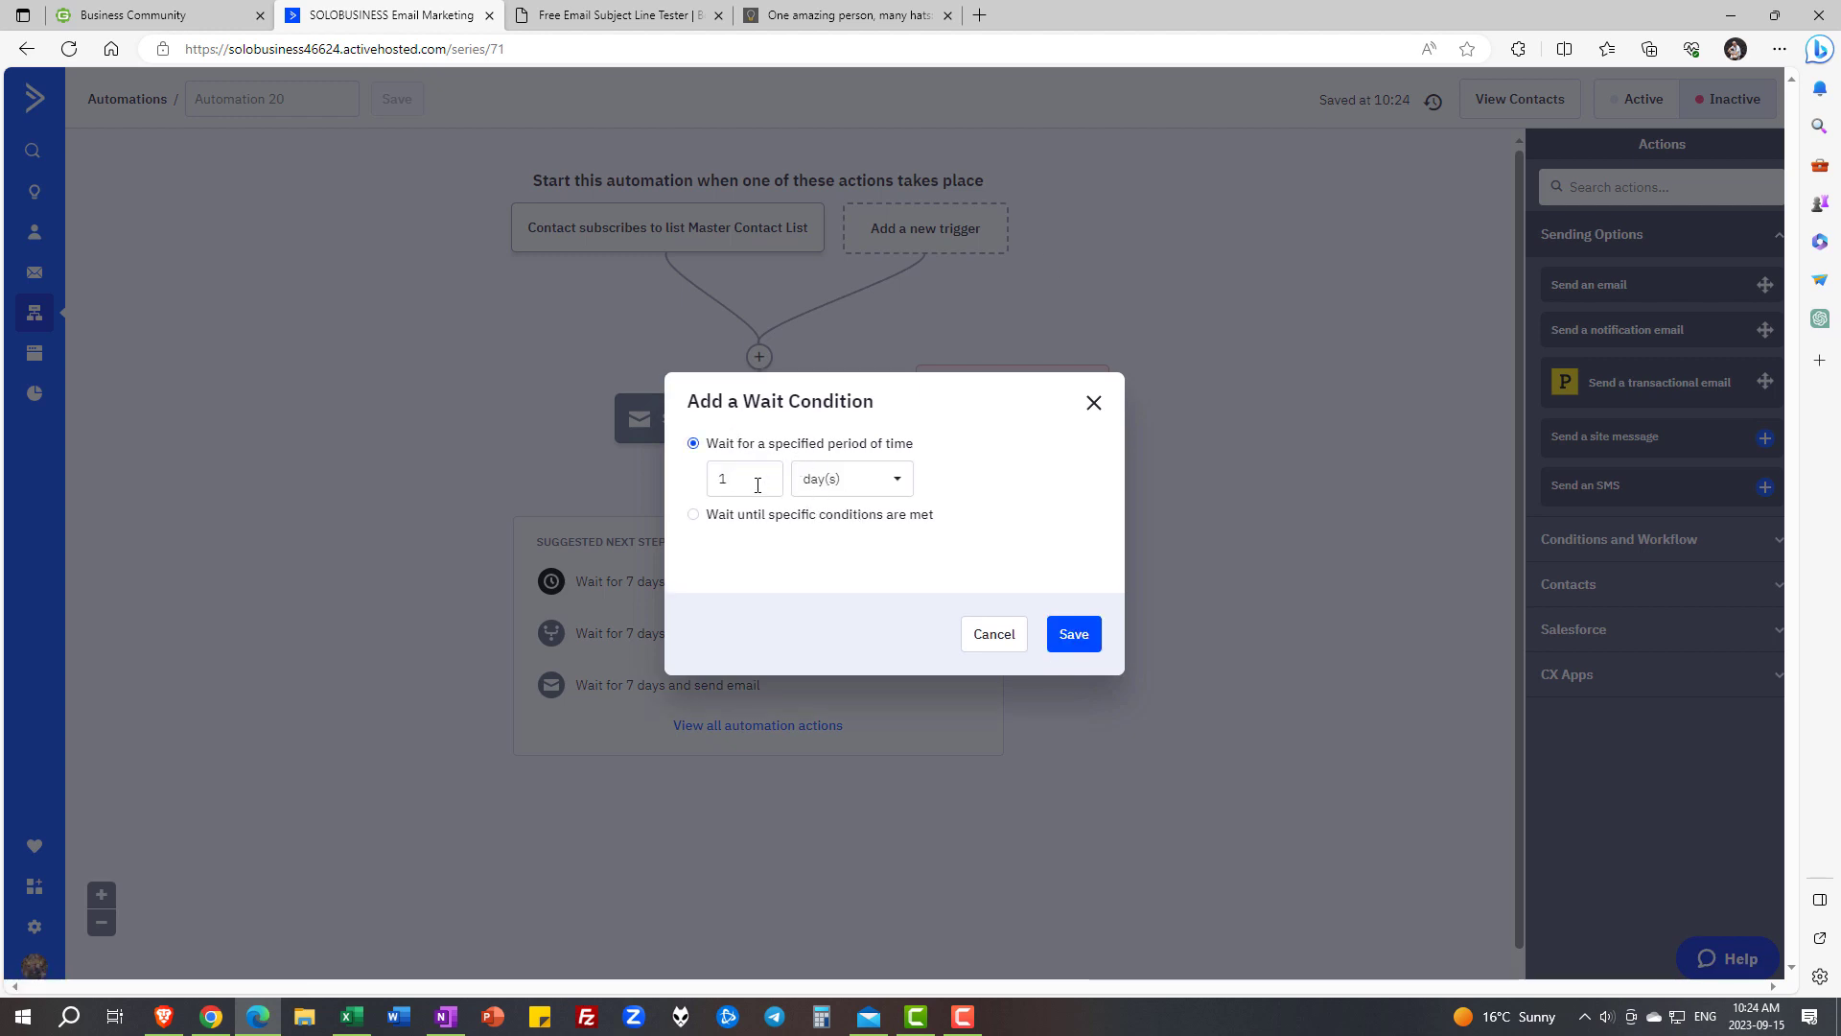
pyautogui.click(1074, 637)
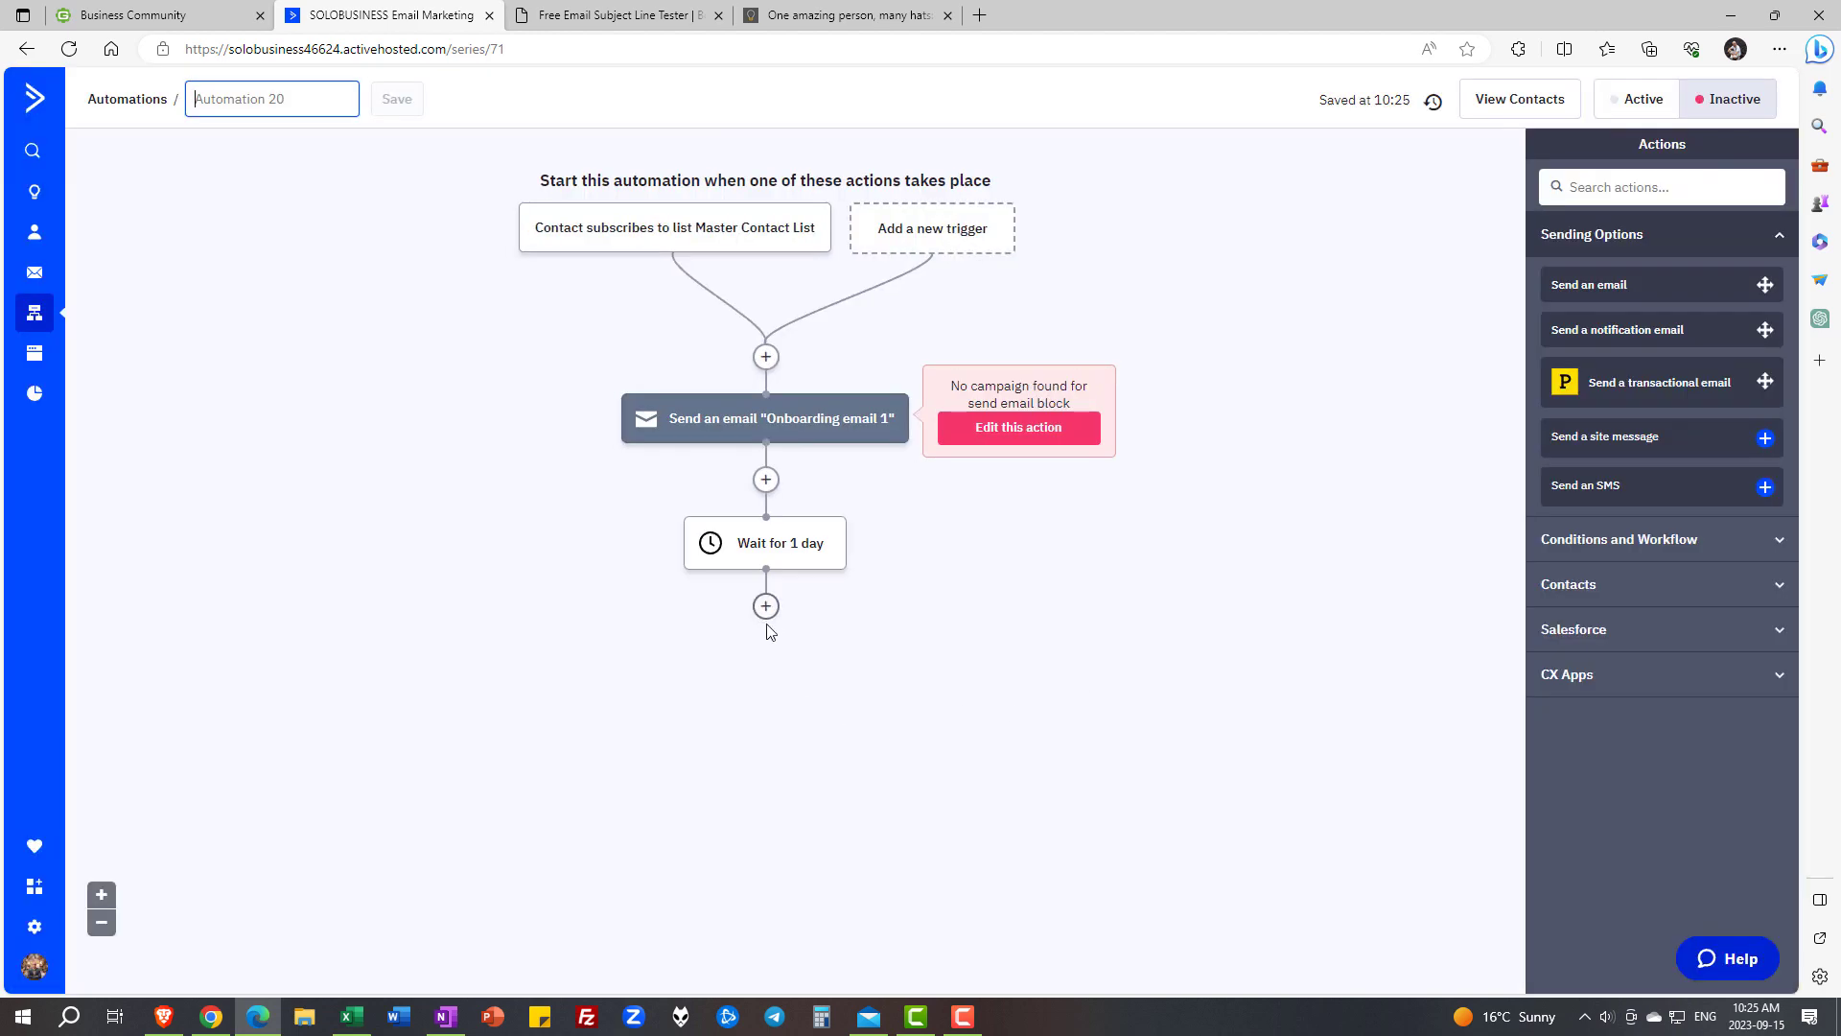
# Add 'Onboarding email 2' to design later, followed by a 2-day wait
pyautogui.click(765, 606)
pyautogui.click(913, 248)
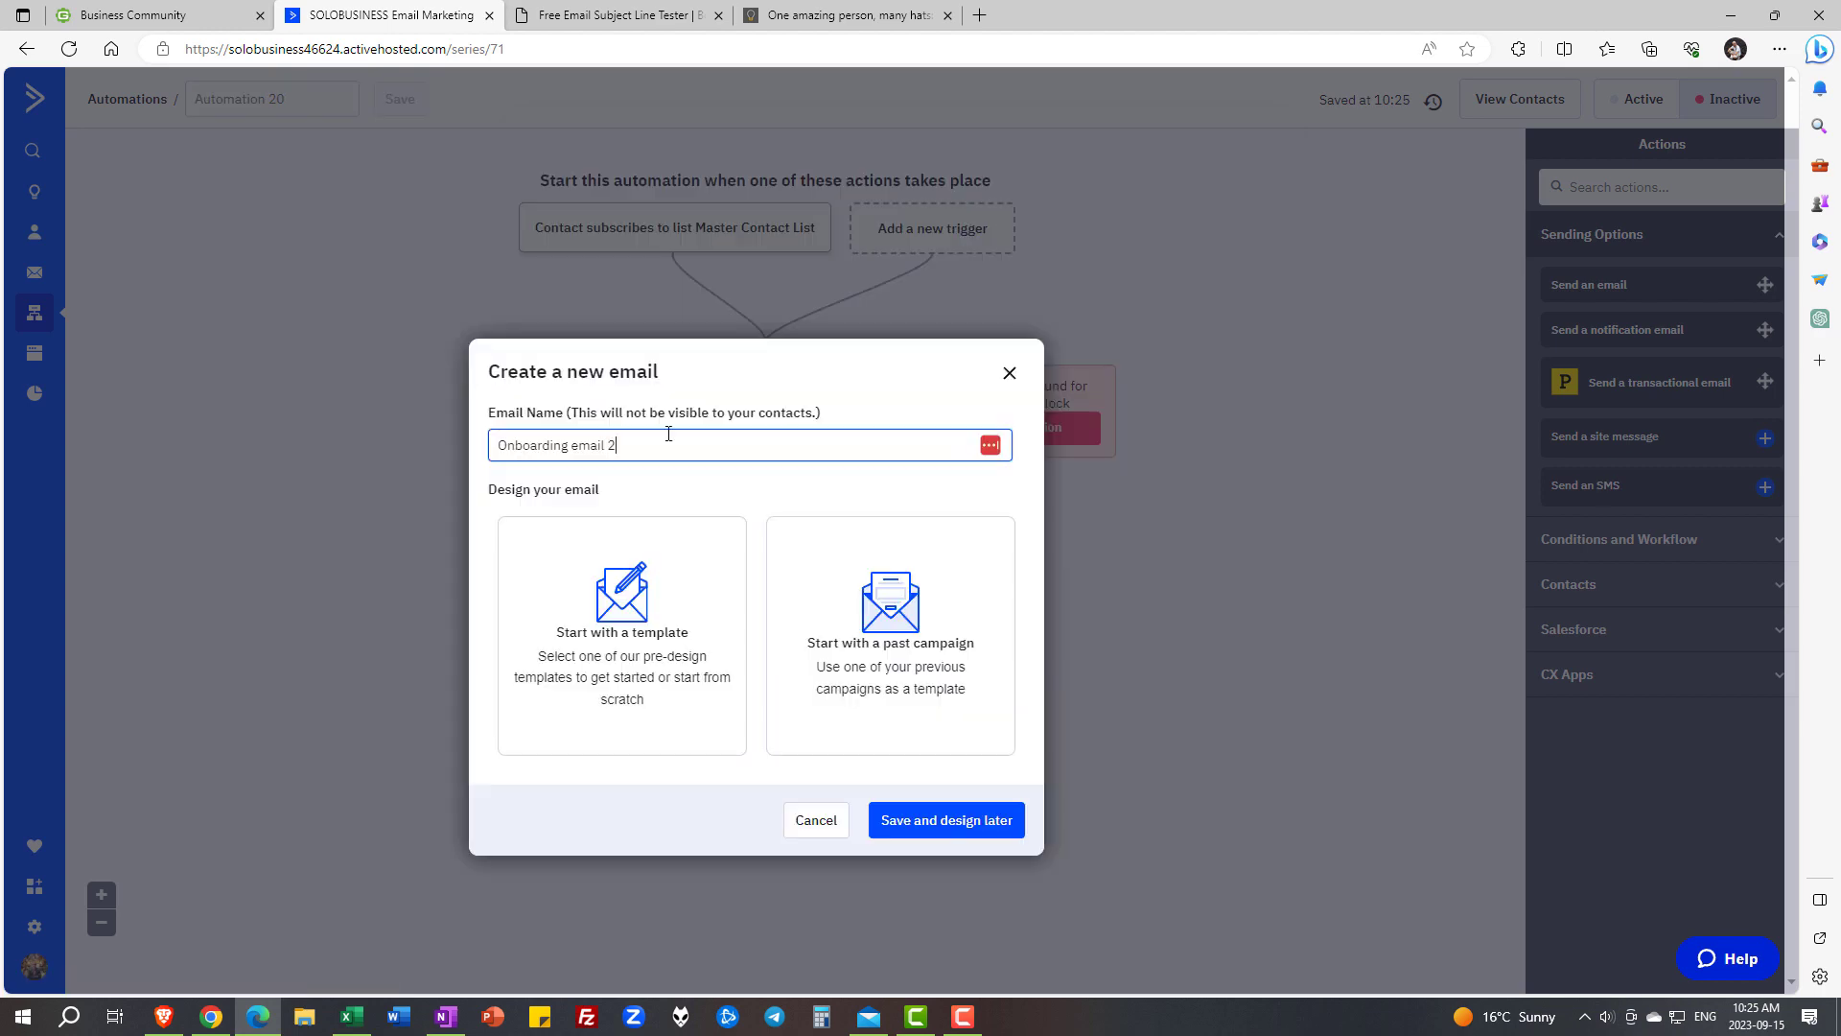
pyautogui.click(1017, 831)
pyautogui.click(646, 258)
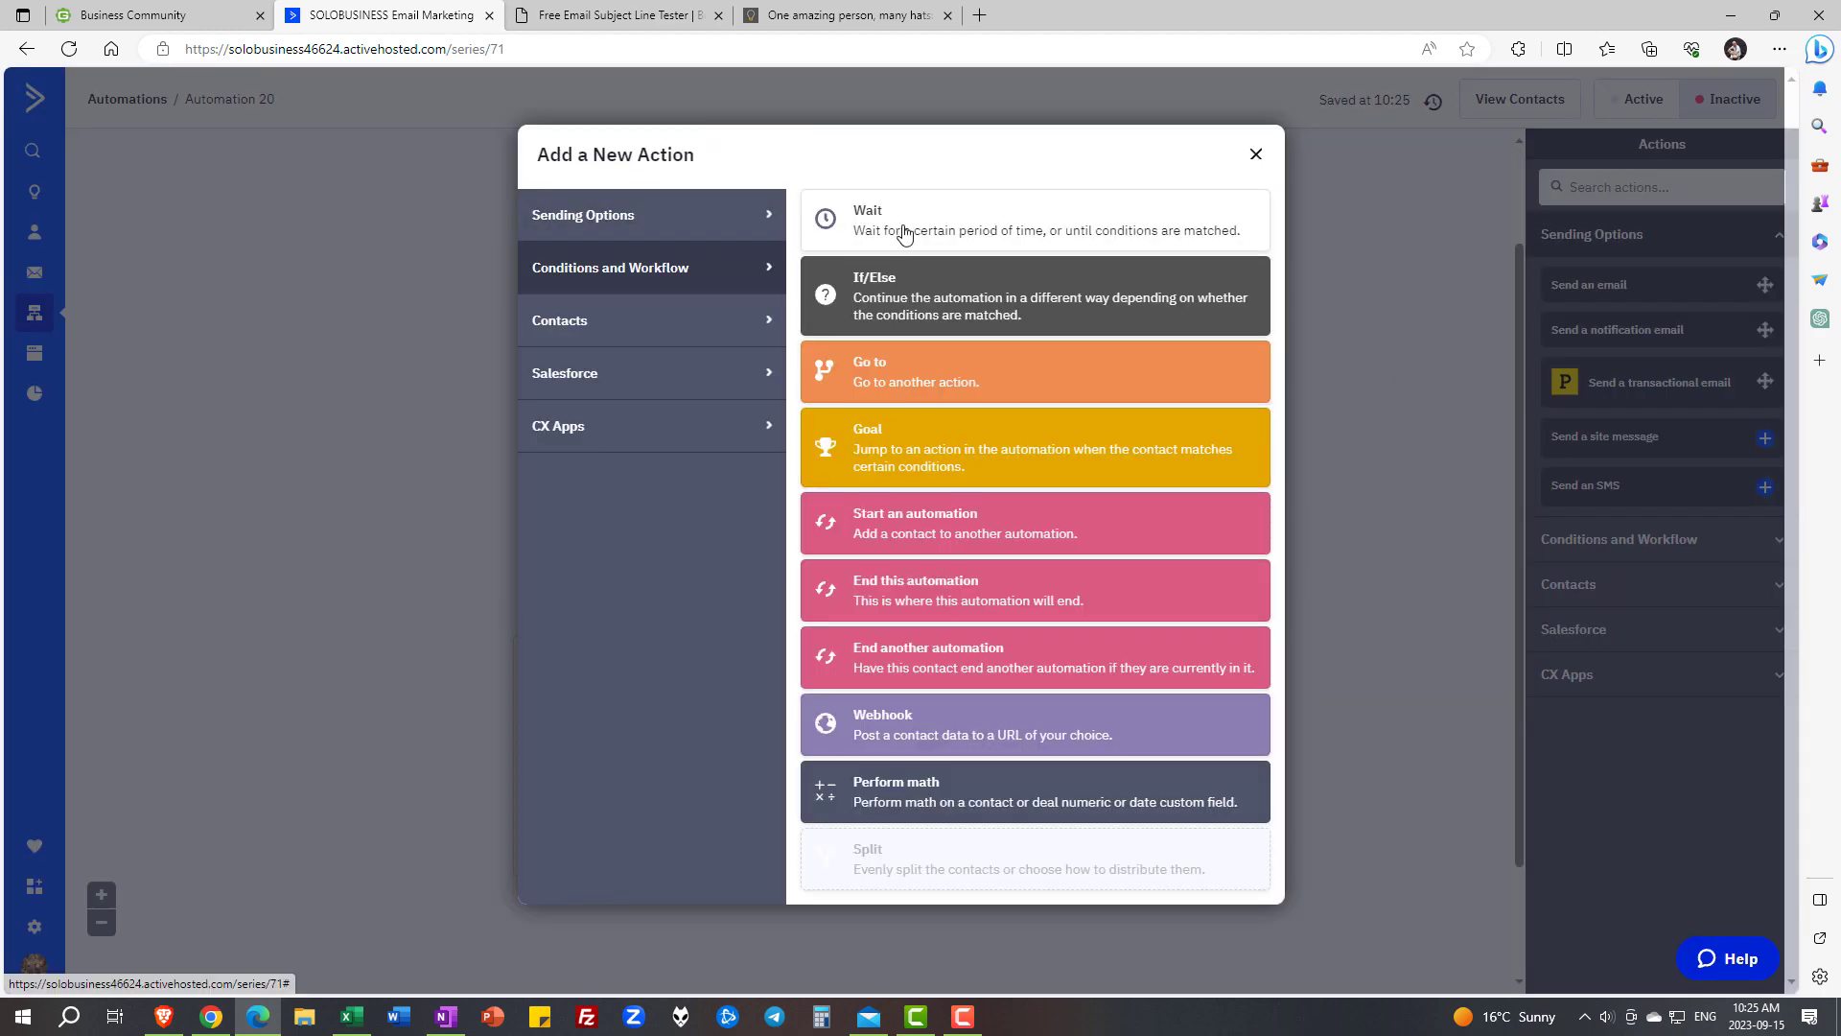
pyautogui.click(921, 232)
pyautogui.click(693, 461)
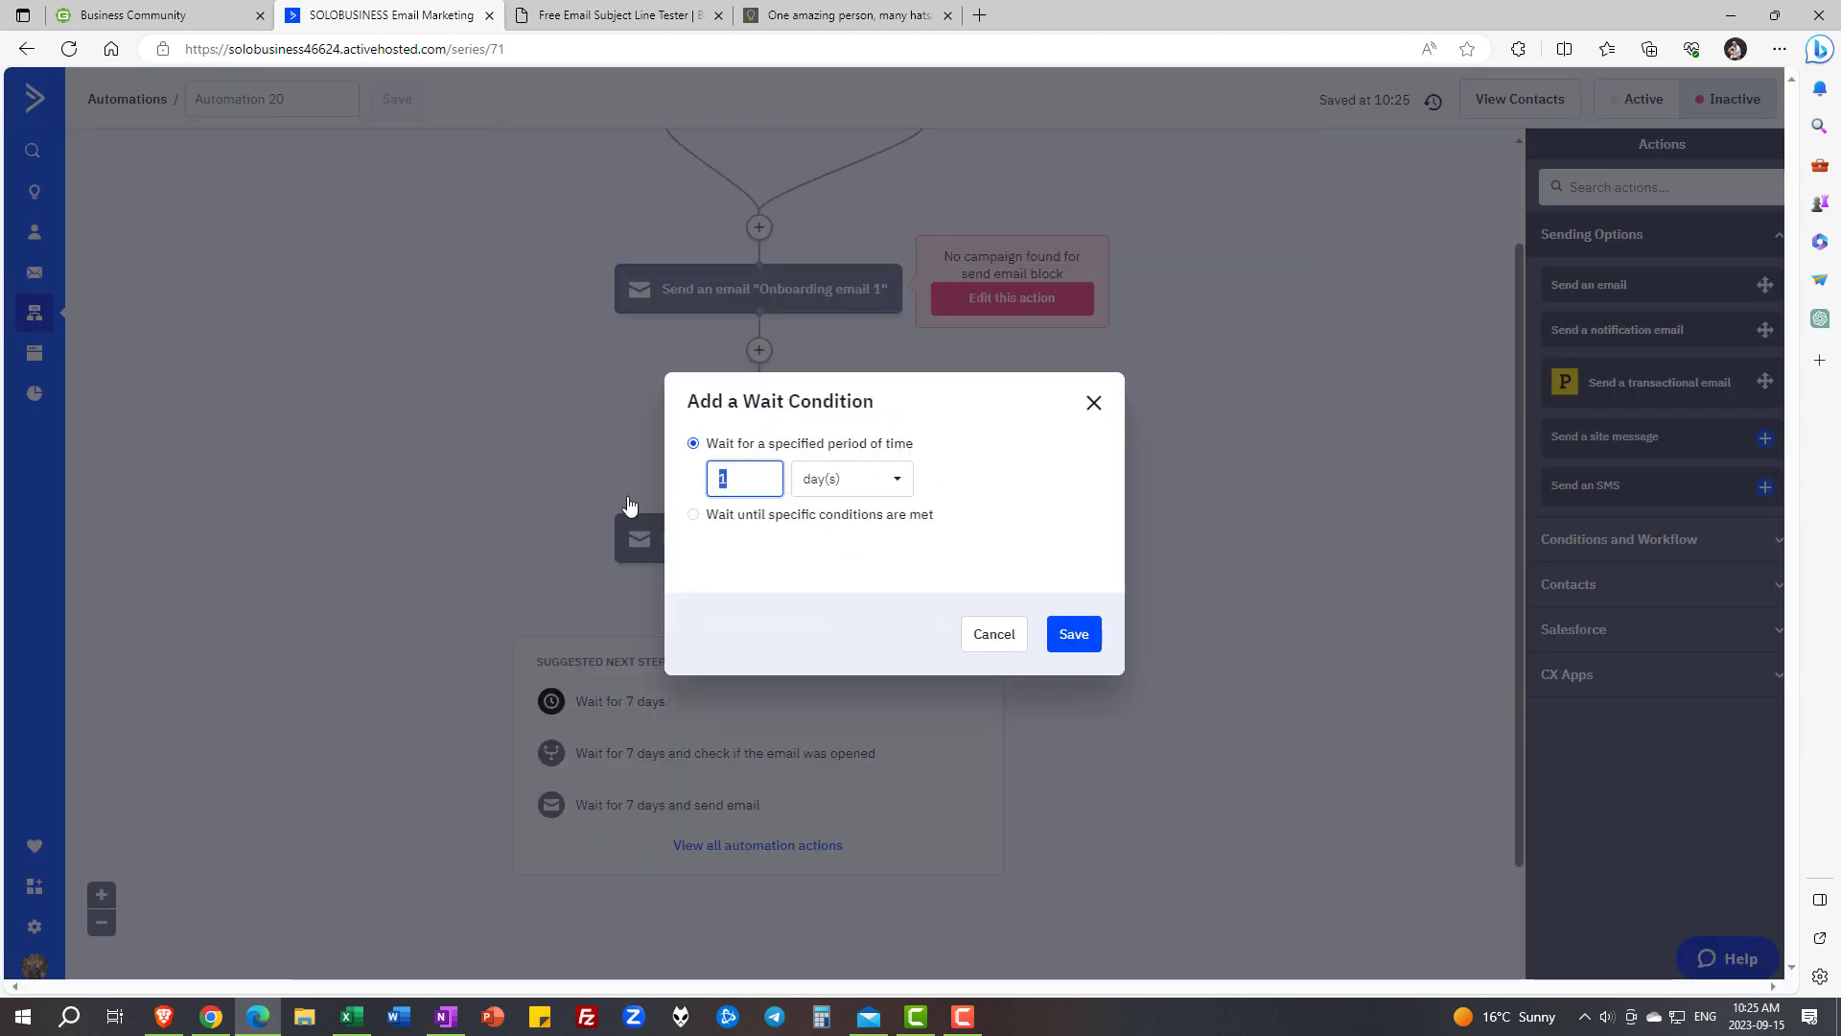
pyautogui.click(1074, 633)
# Add 'Onboarding email 3' after the 2-day wait, saved to design later
pyautogui.click(758, 726)
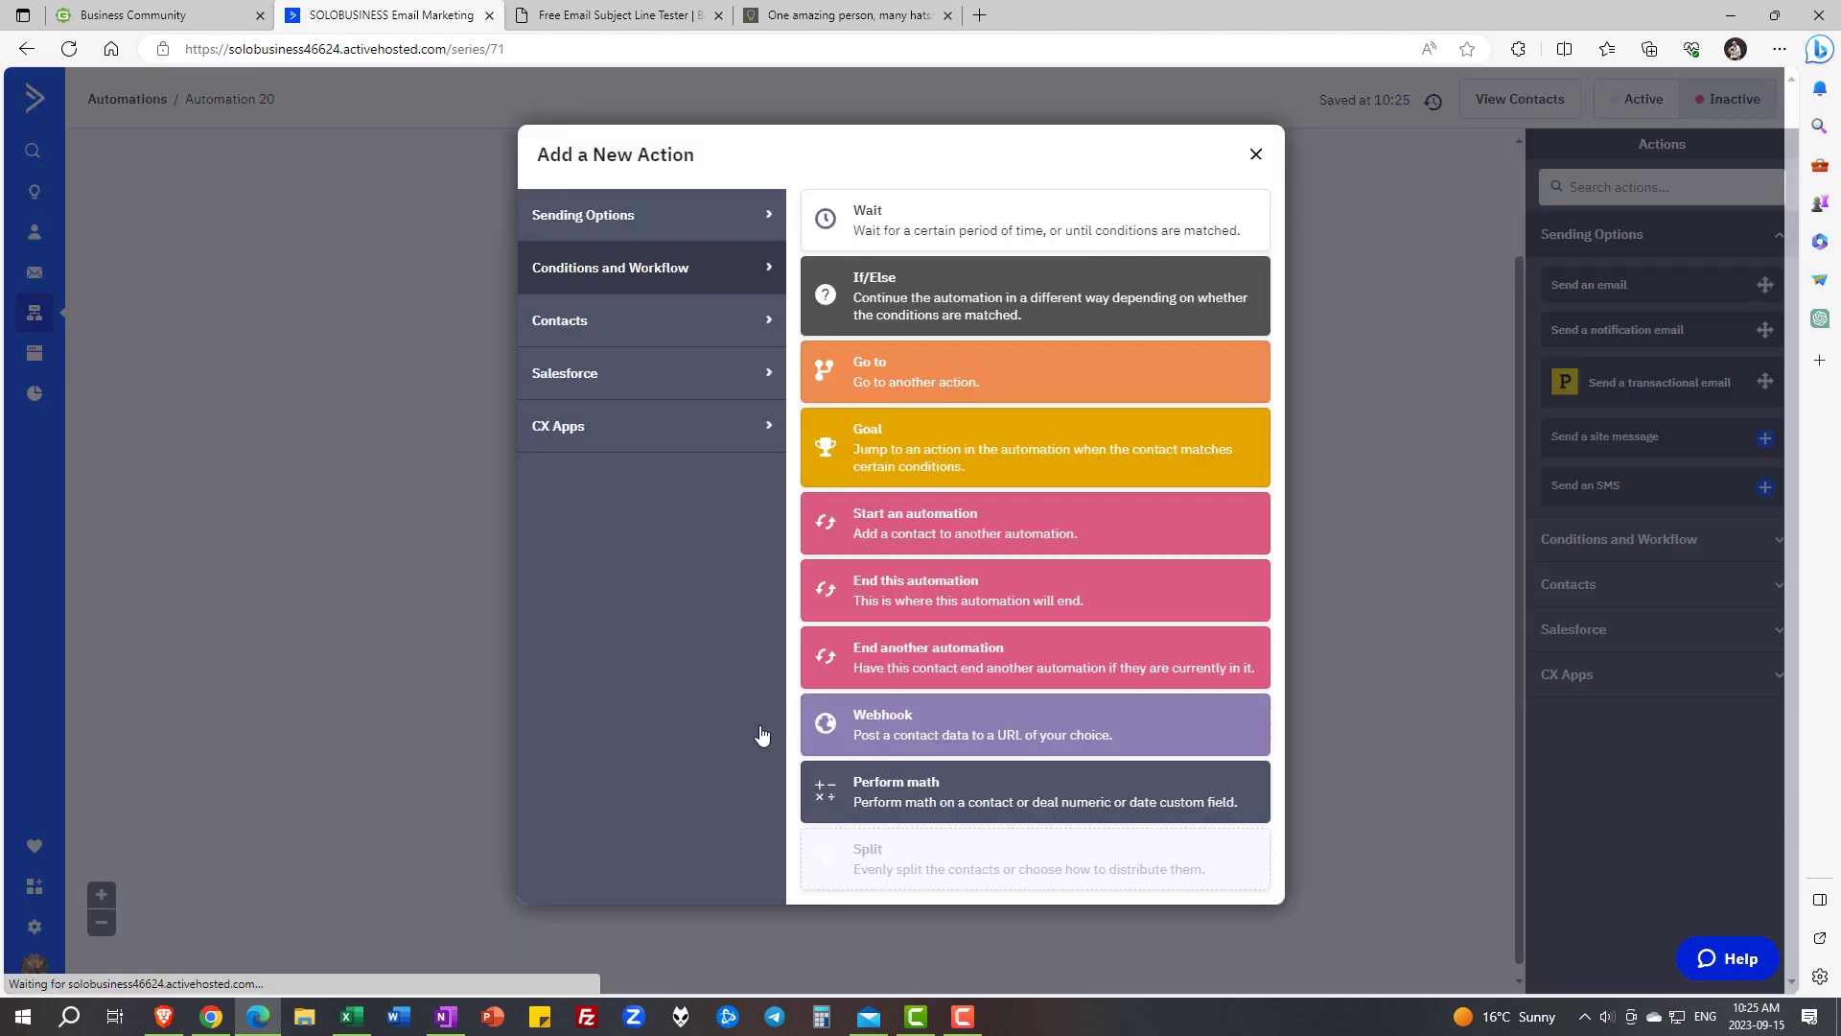
pyautogui.click(968, 197)
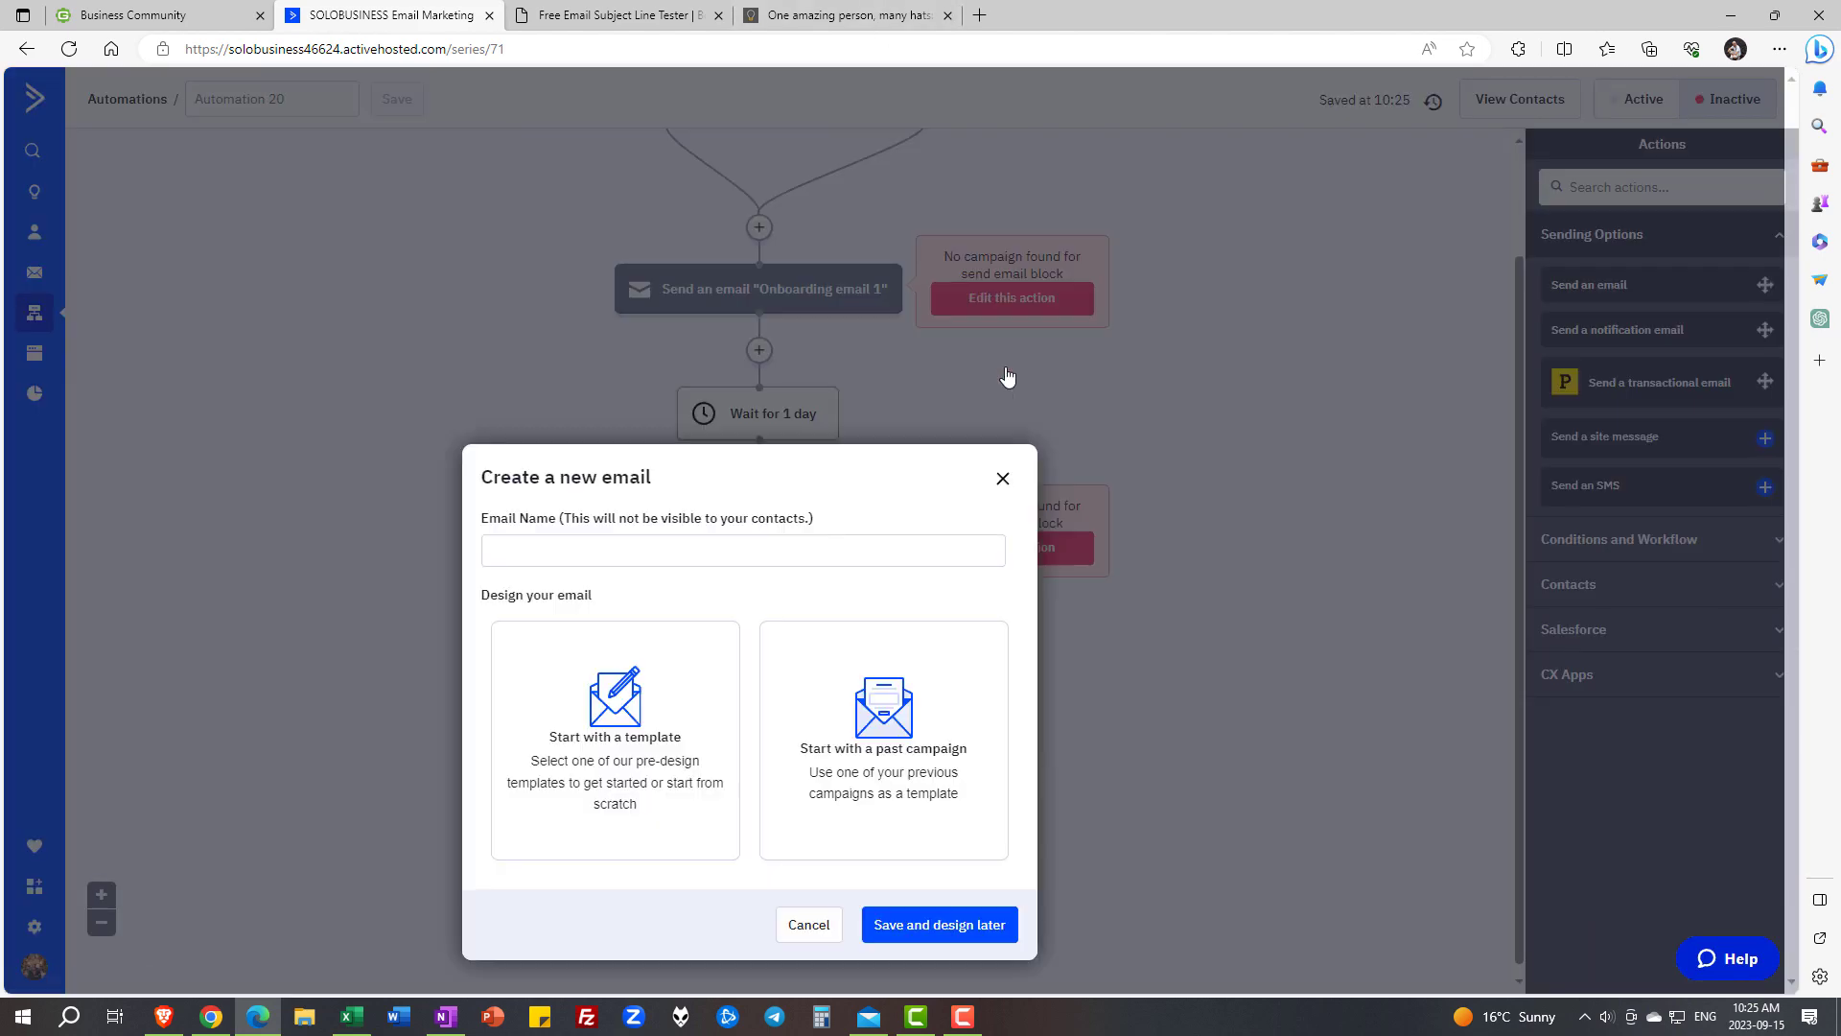
pyautogui.click(967, 925)
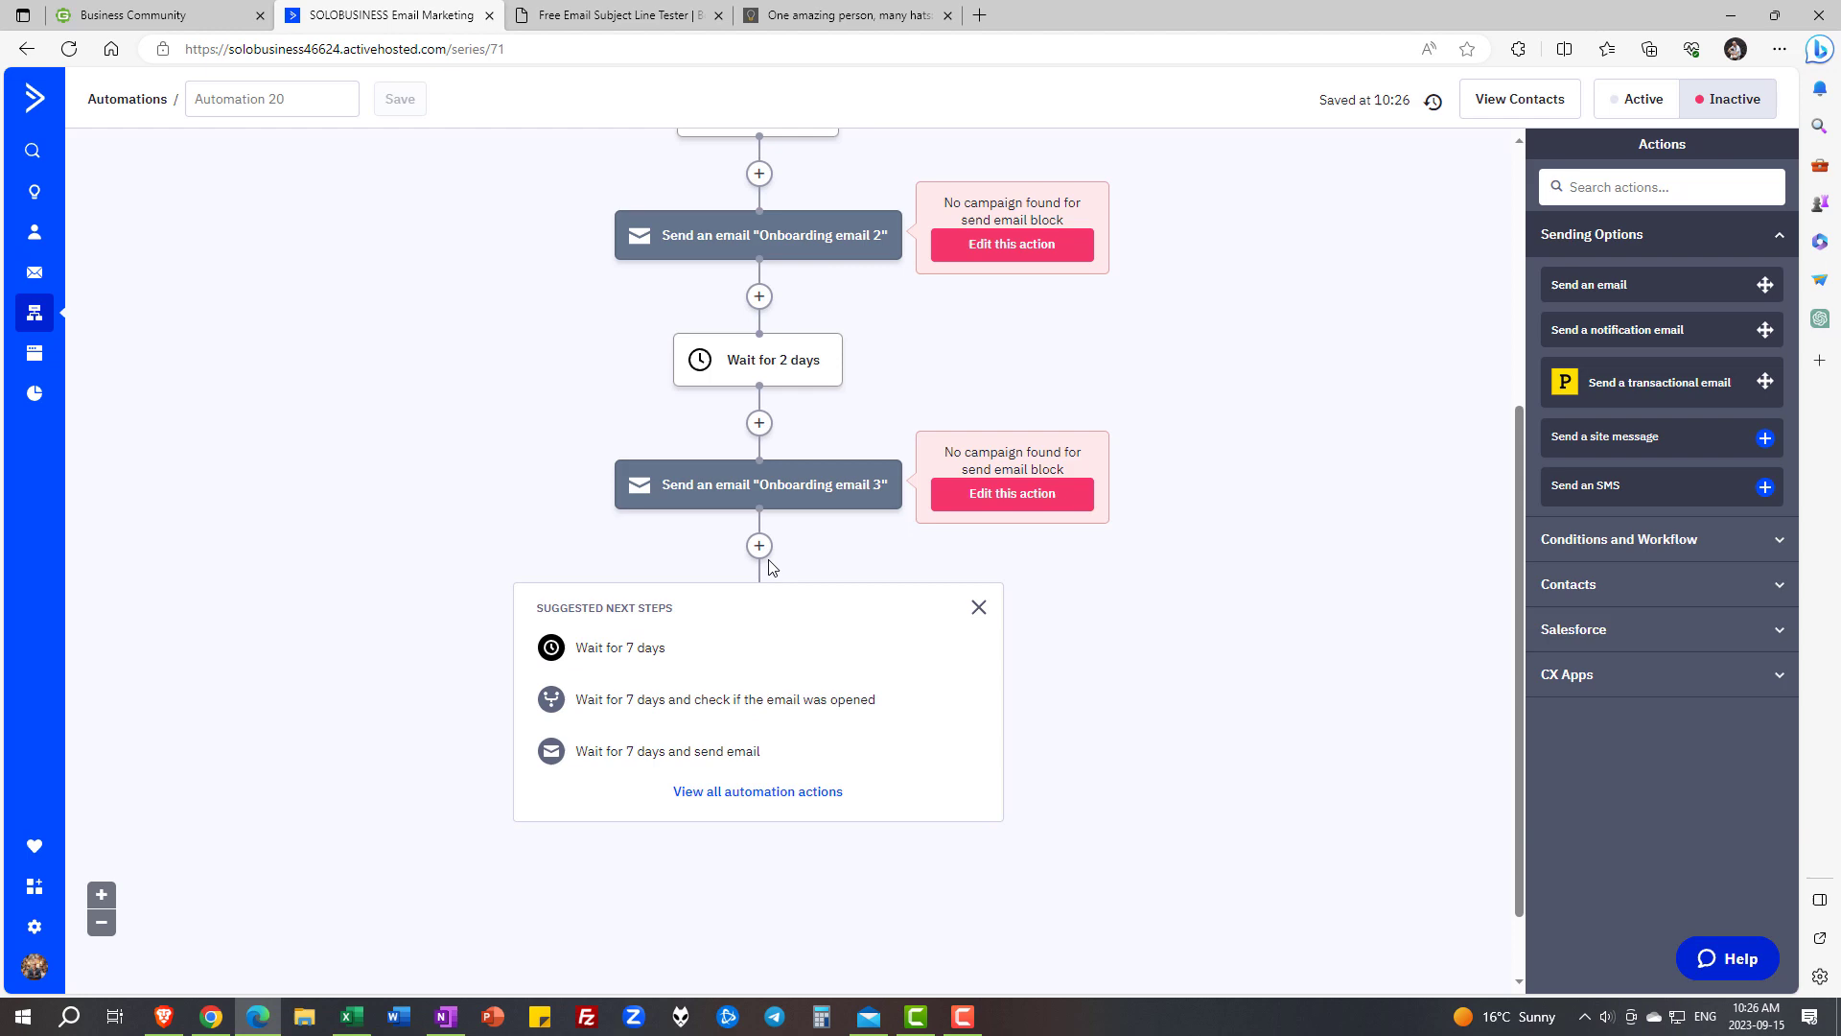
pyautogui.click(757, 541)
pyautogui.click(690, 271)
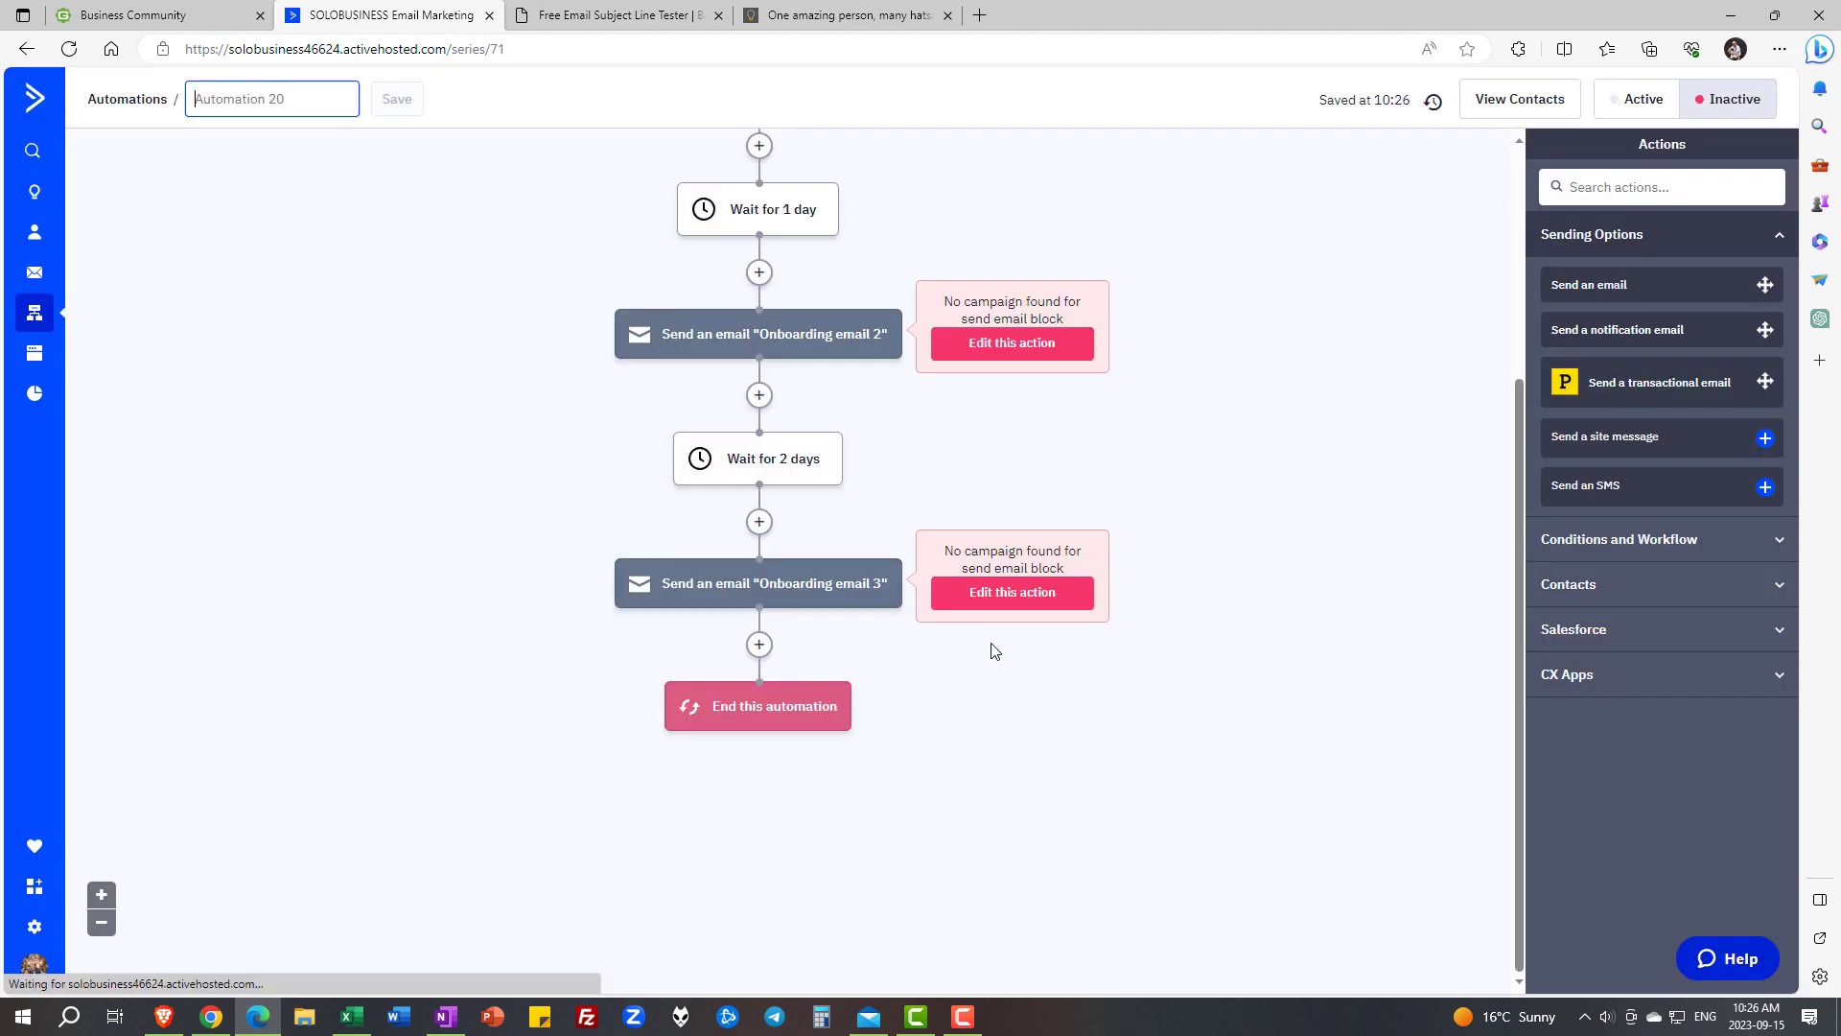
pyautogui.scroll(3, 991, 645)
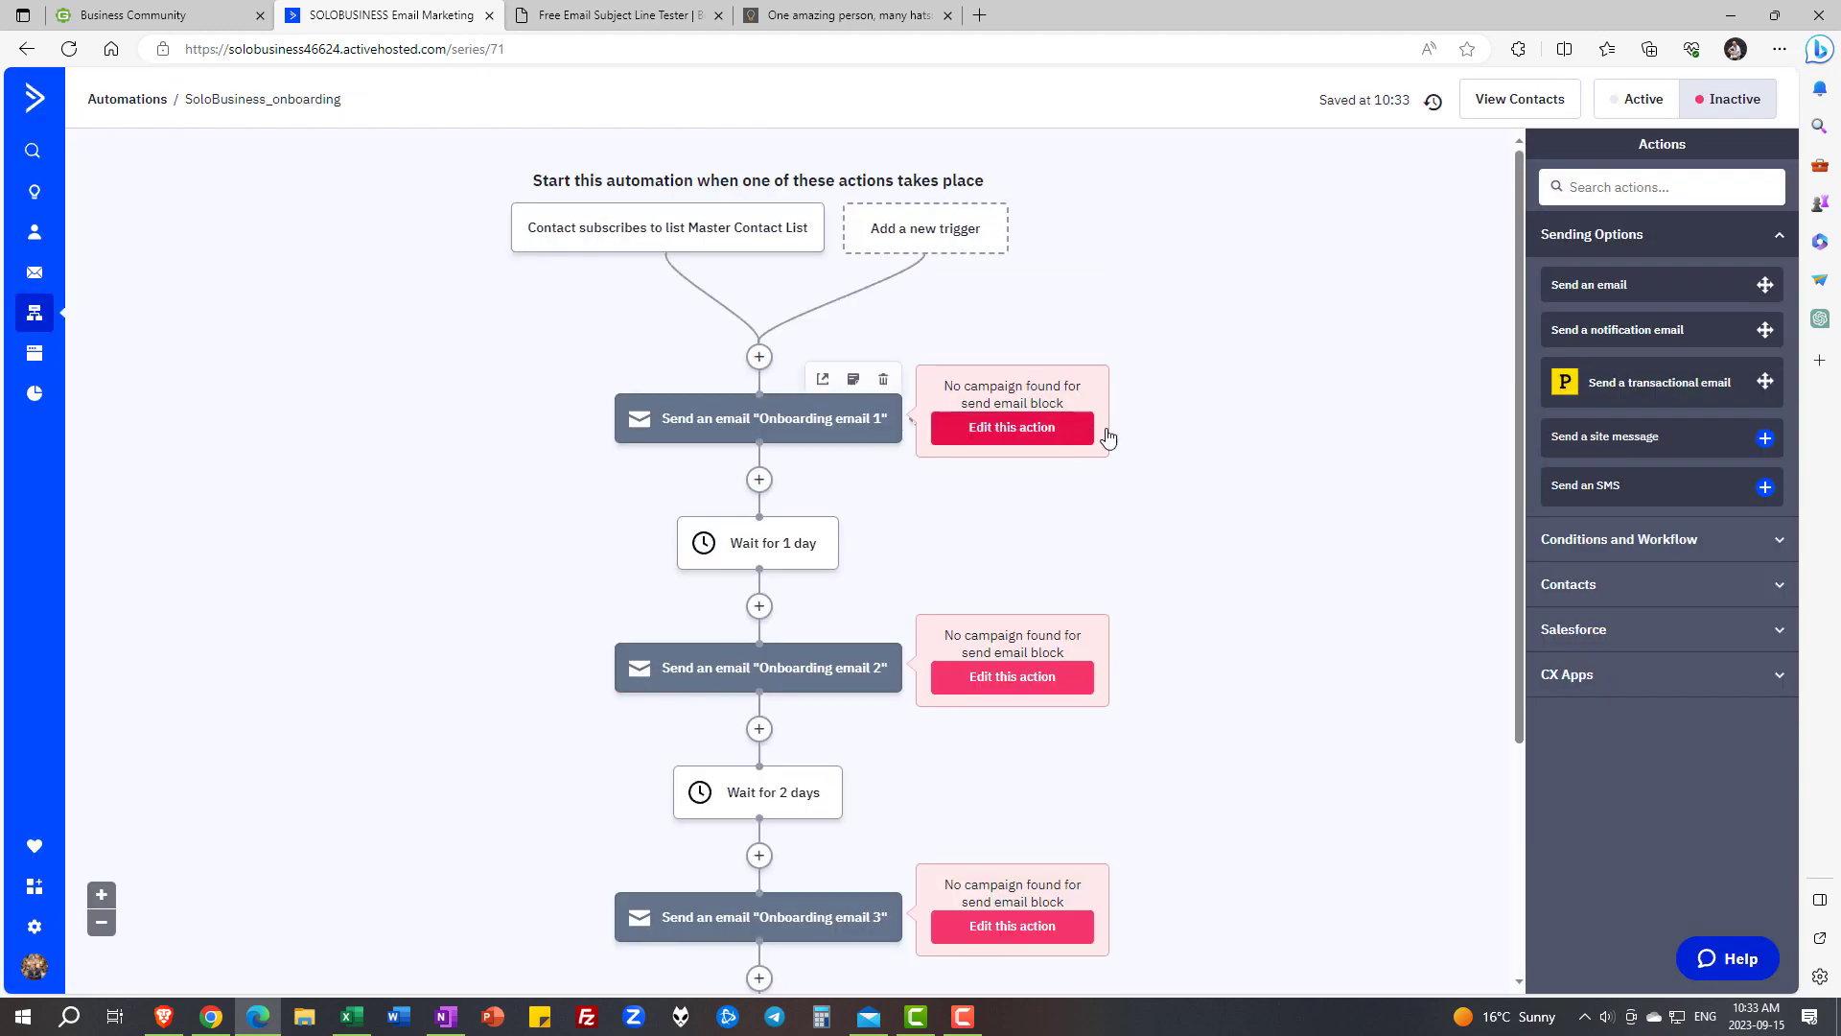
# Make Onboarding email 1 a Text Only email started from scratch
pyautogui.click(1023, 436)
pyautogui.press('Return')
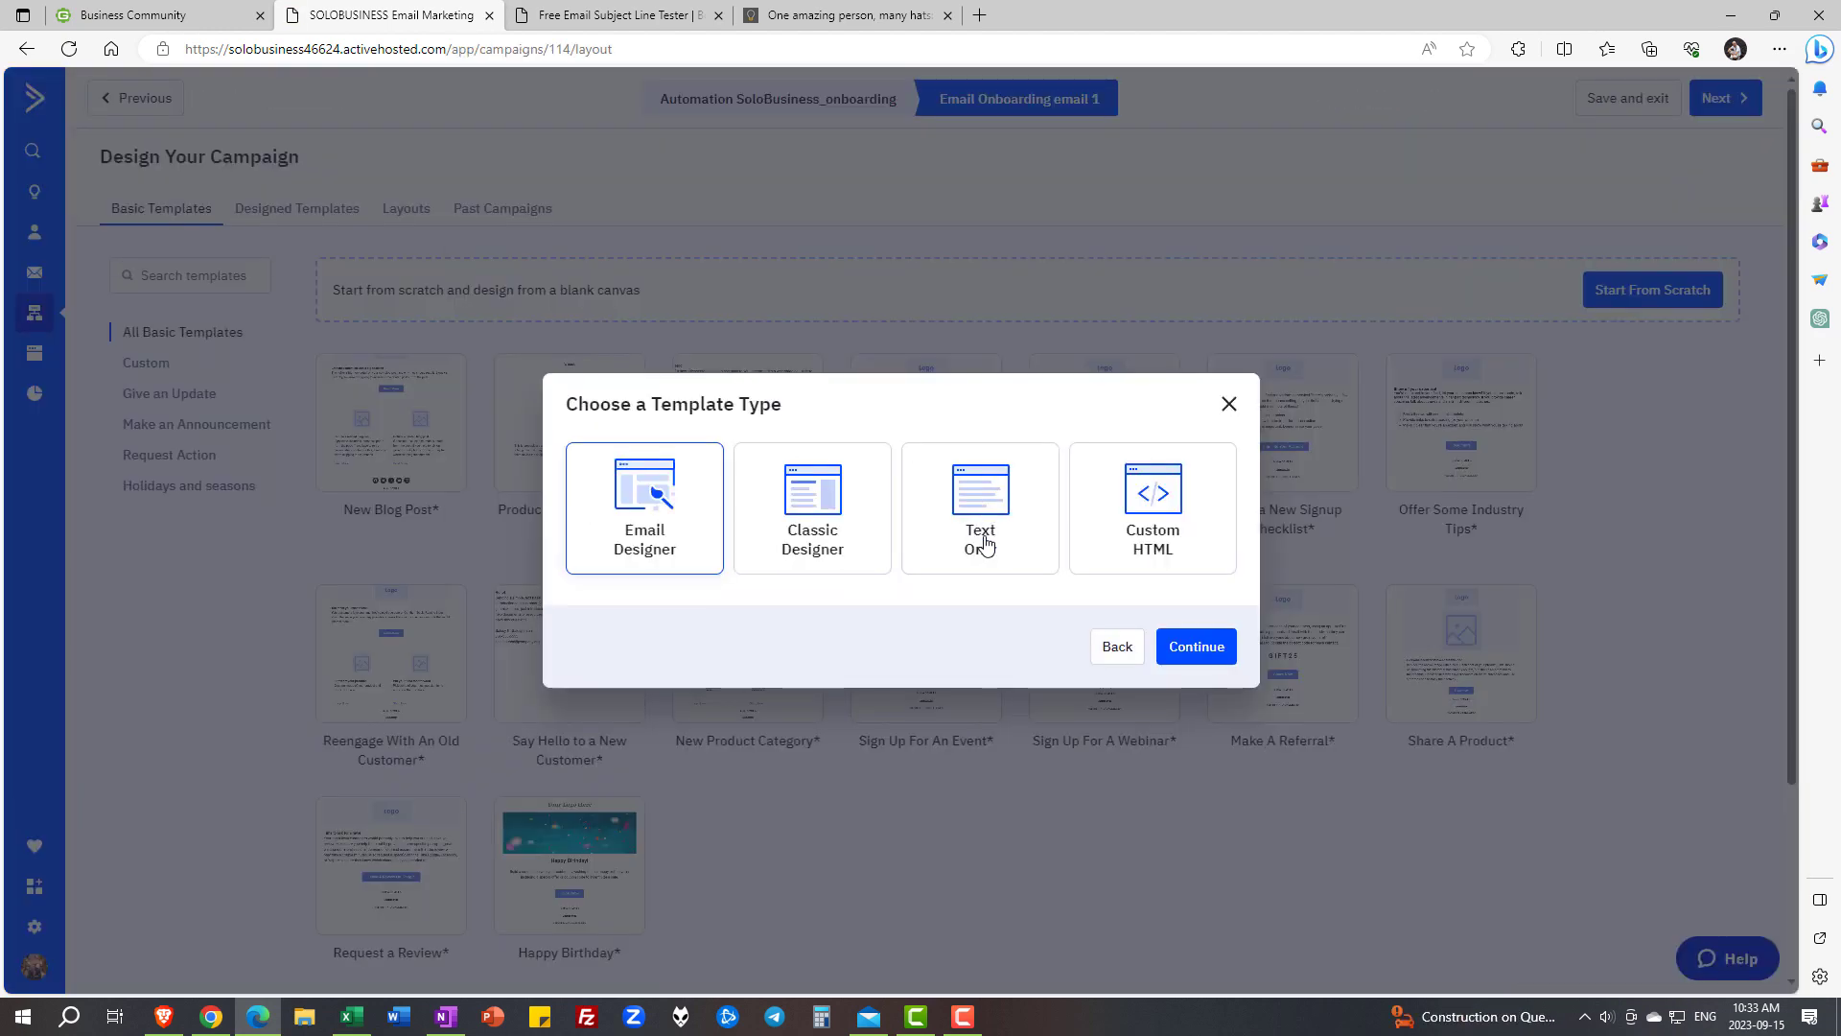
pyautogui.click(985, 544)
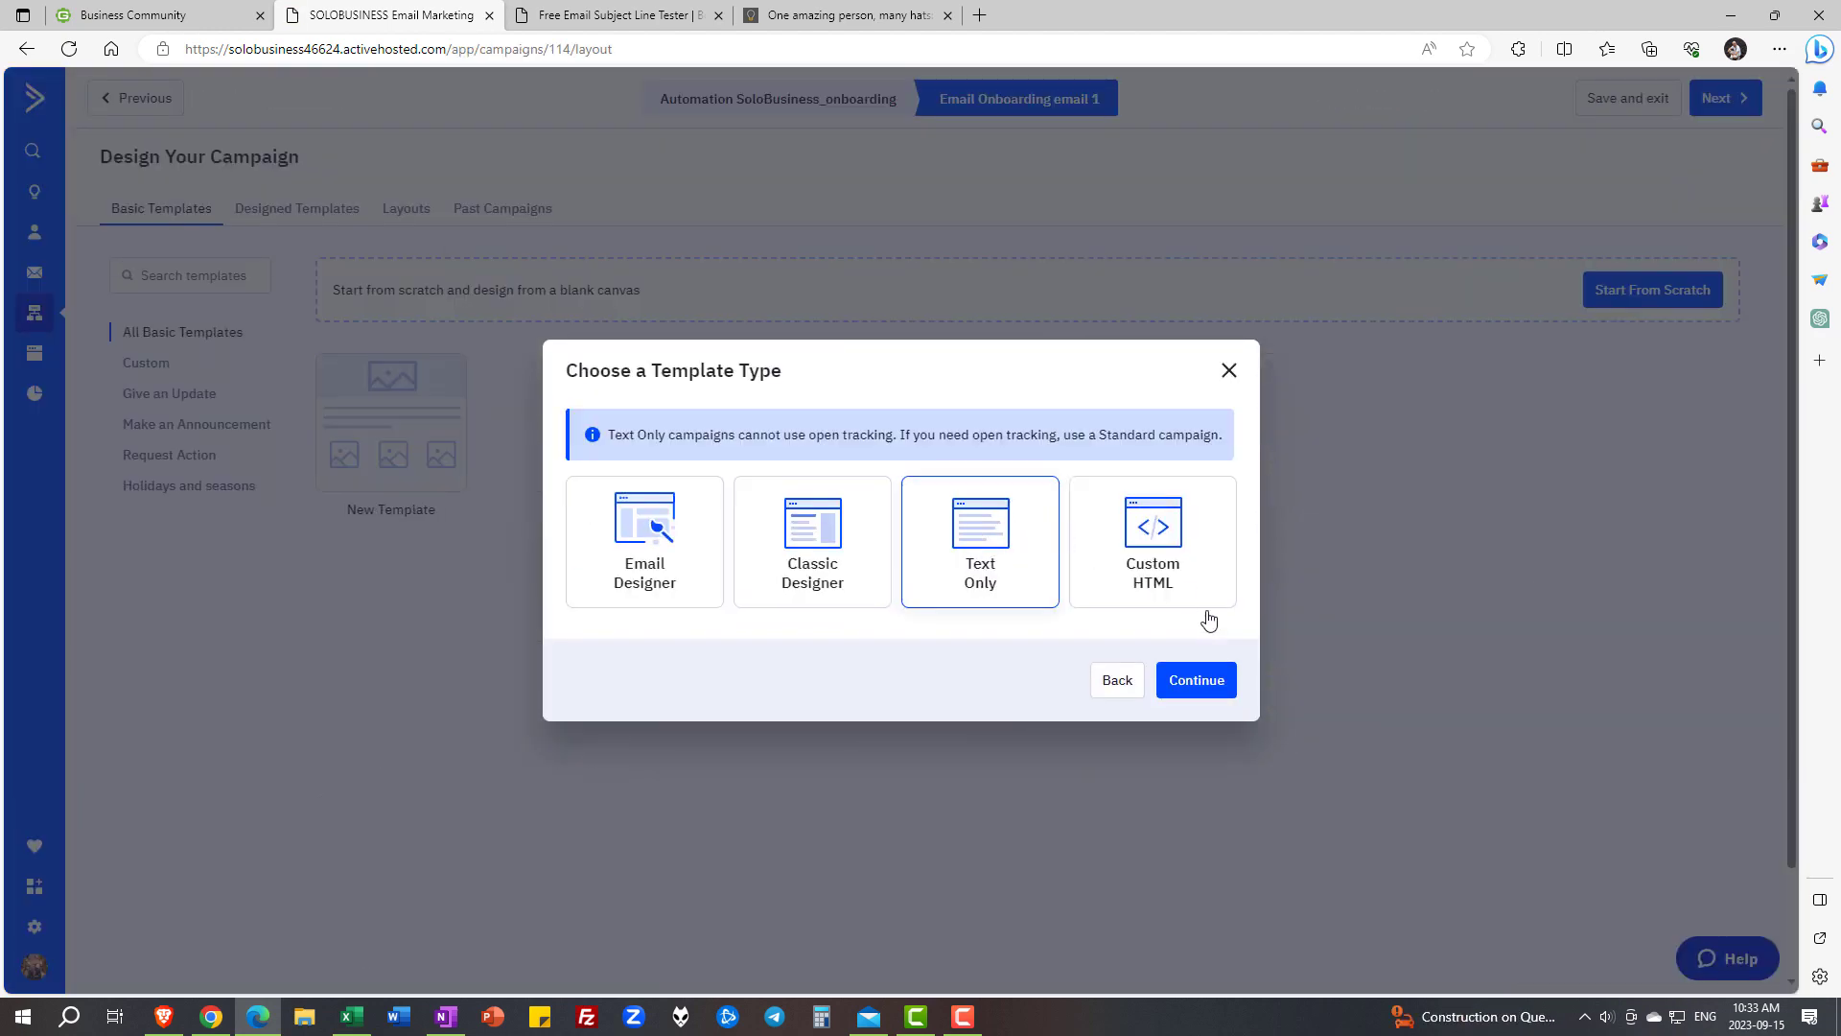
pyautogui.click(1186, 681)
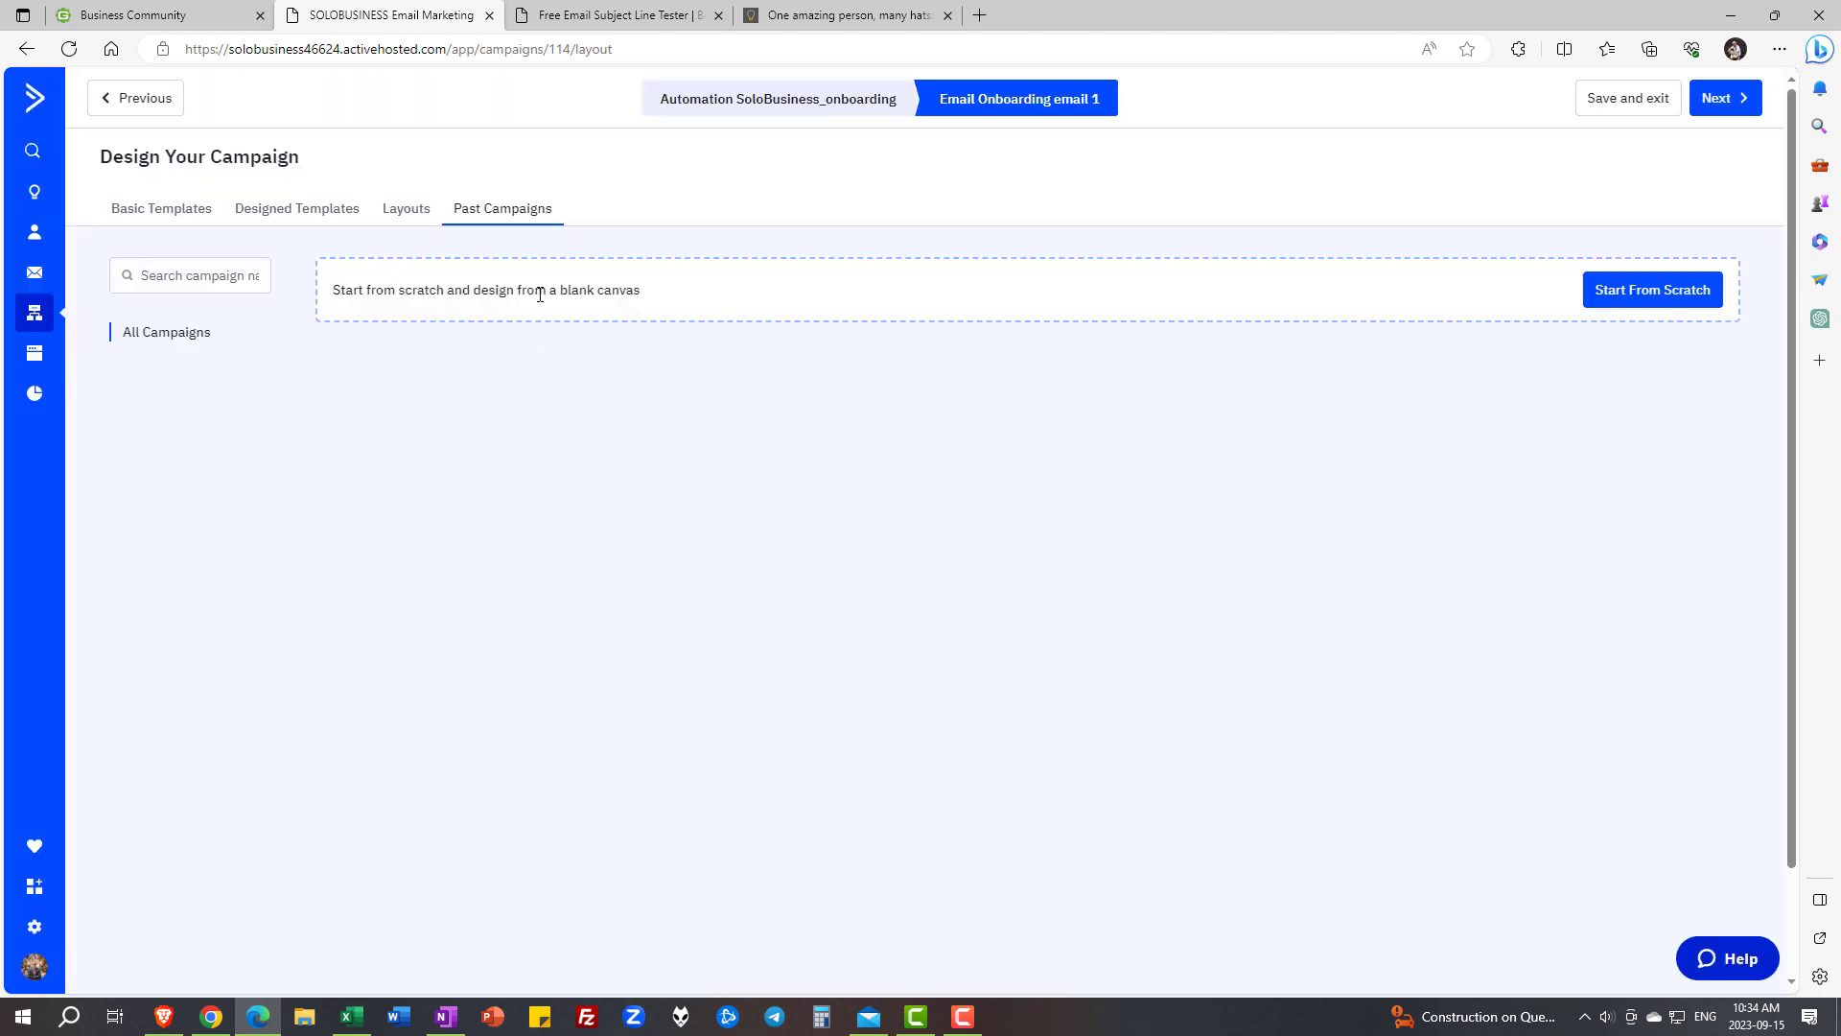
pyautogui.click(1677, 292)
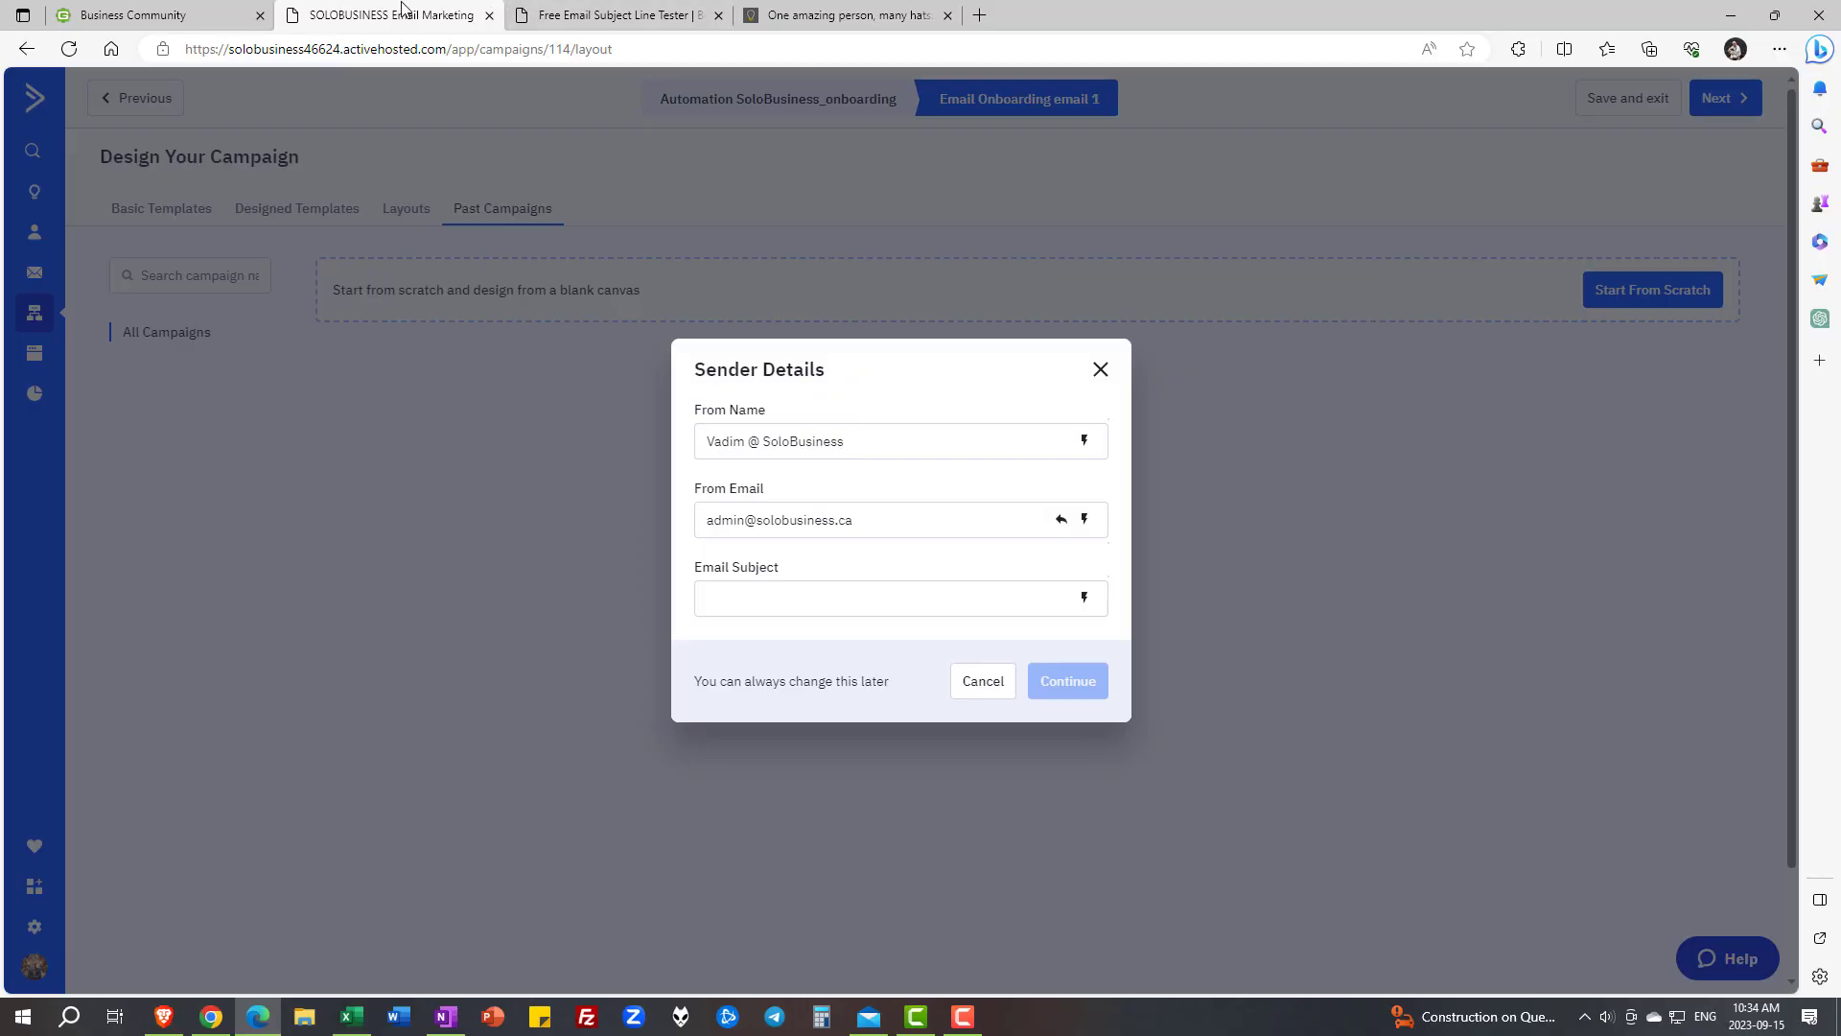
# Score the first subject line draft in Omnisend's Subject Line Tester and review the results
pyautogui.click(509, 8)
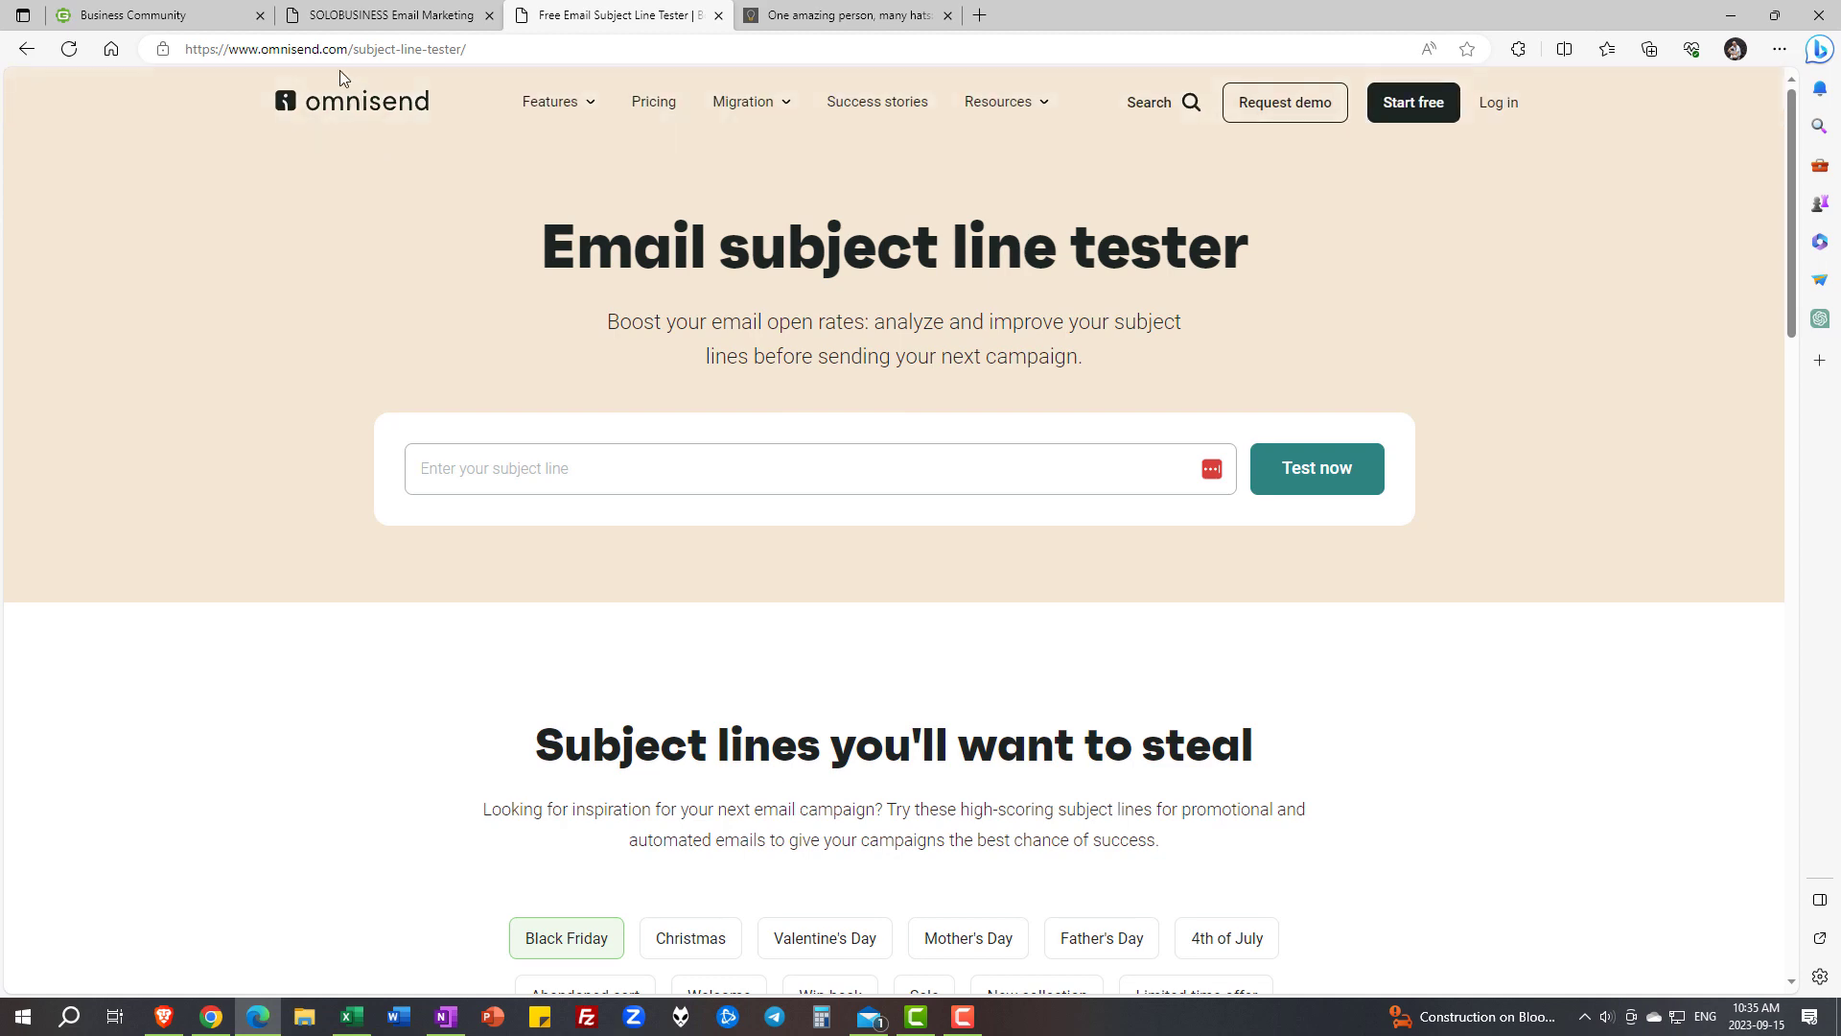
pyautogui.click(458, 473)
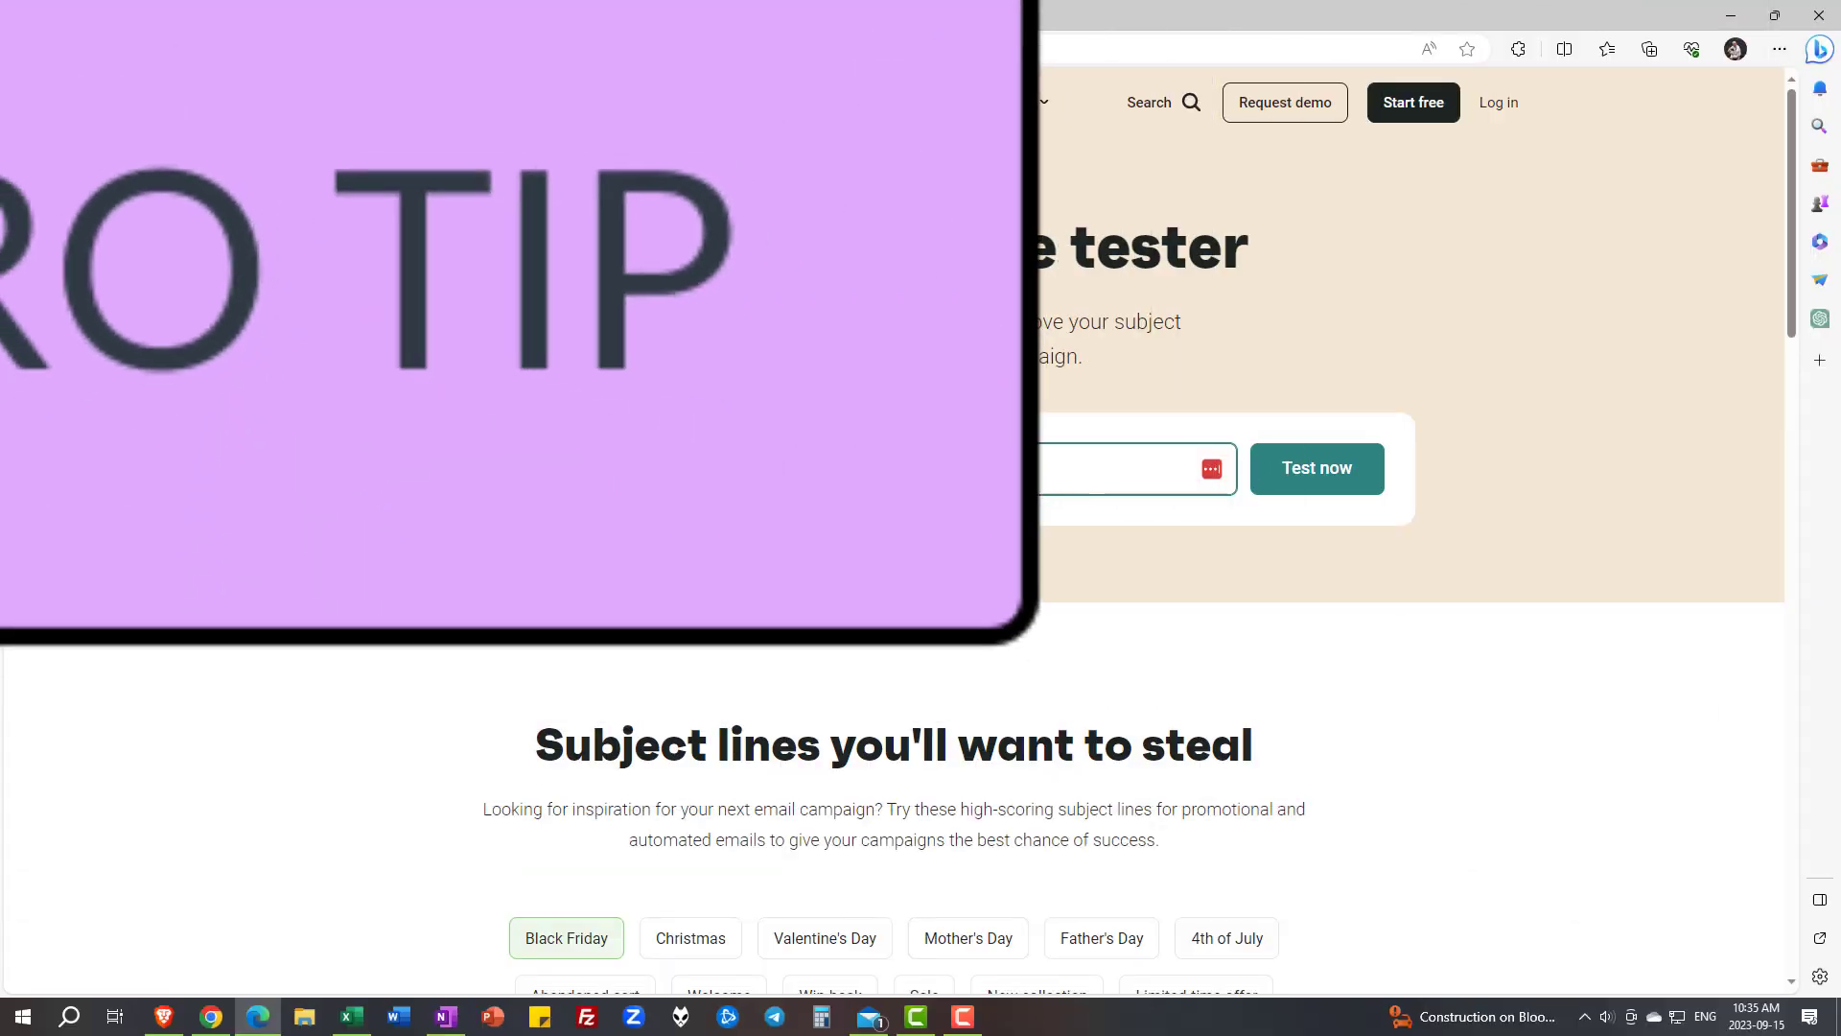
pyautogui.write('🚀 John, Your Journey Starts Now!')
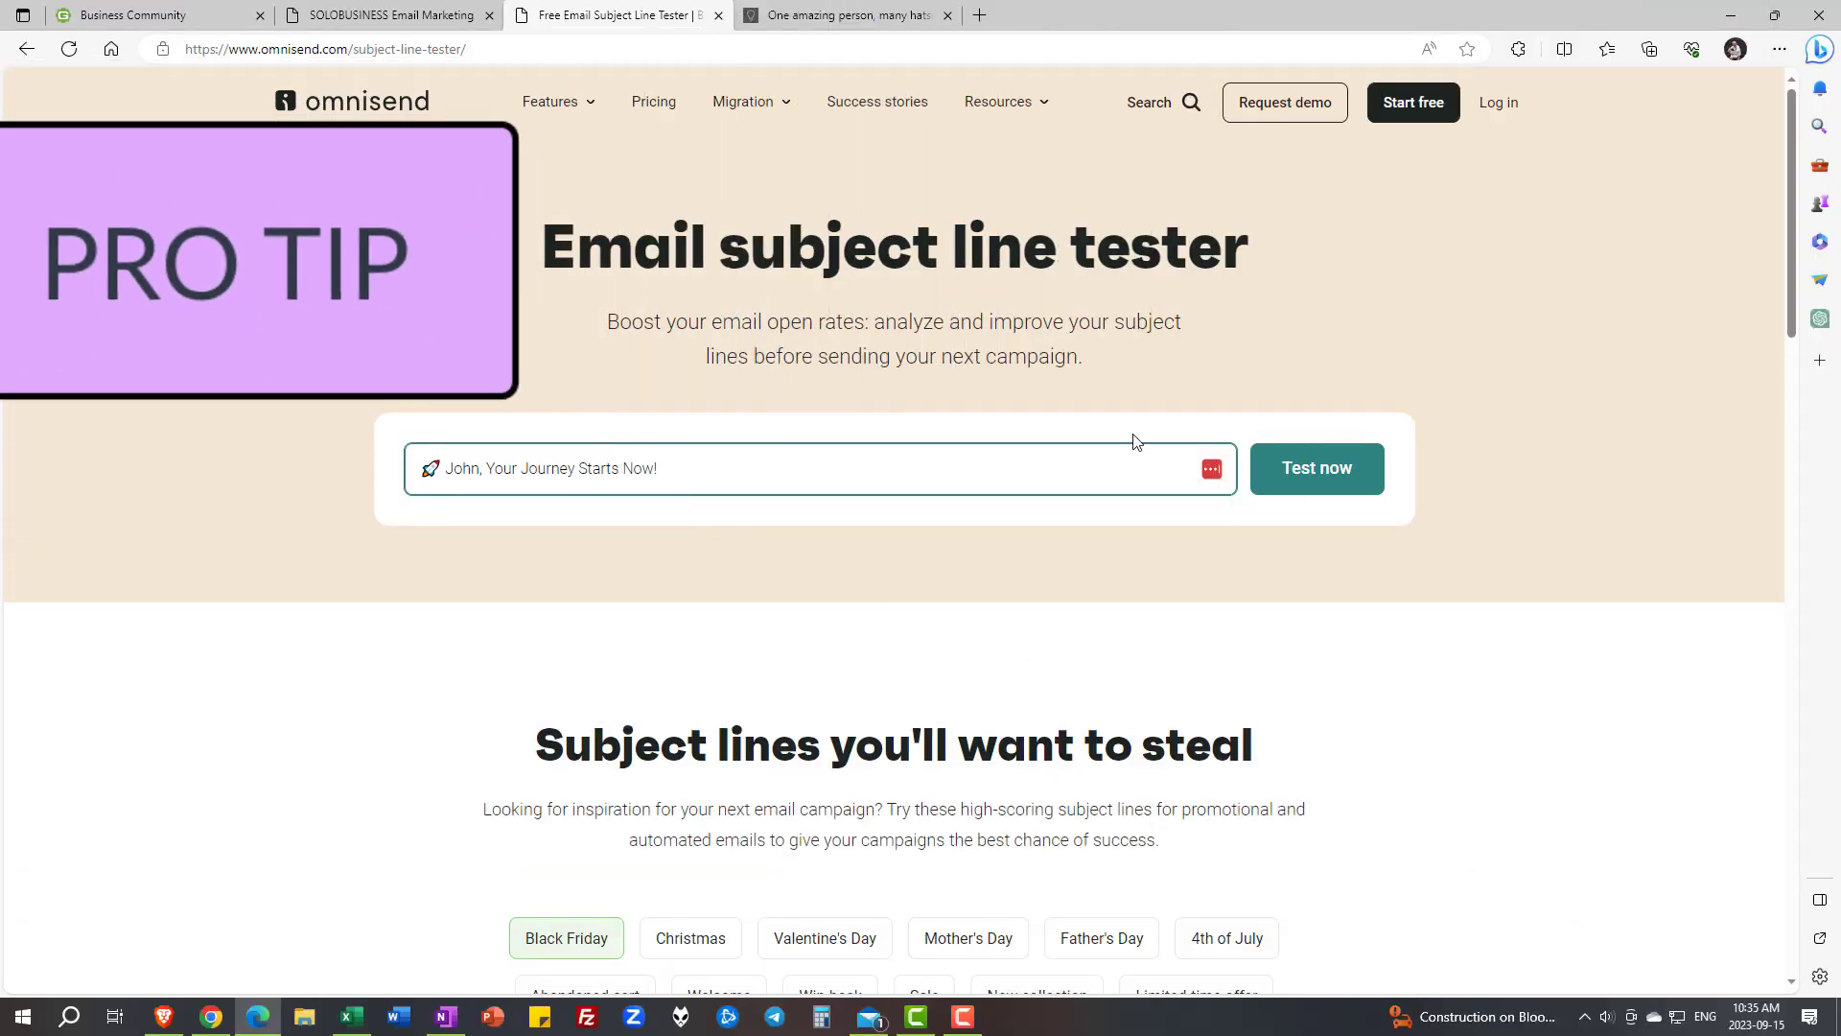
pyautogui.click(1299, 477)
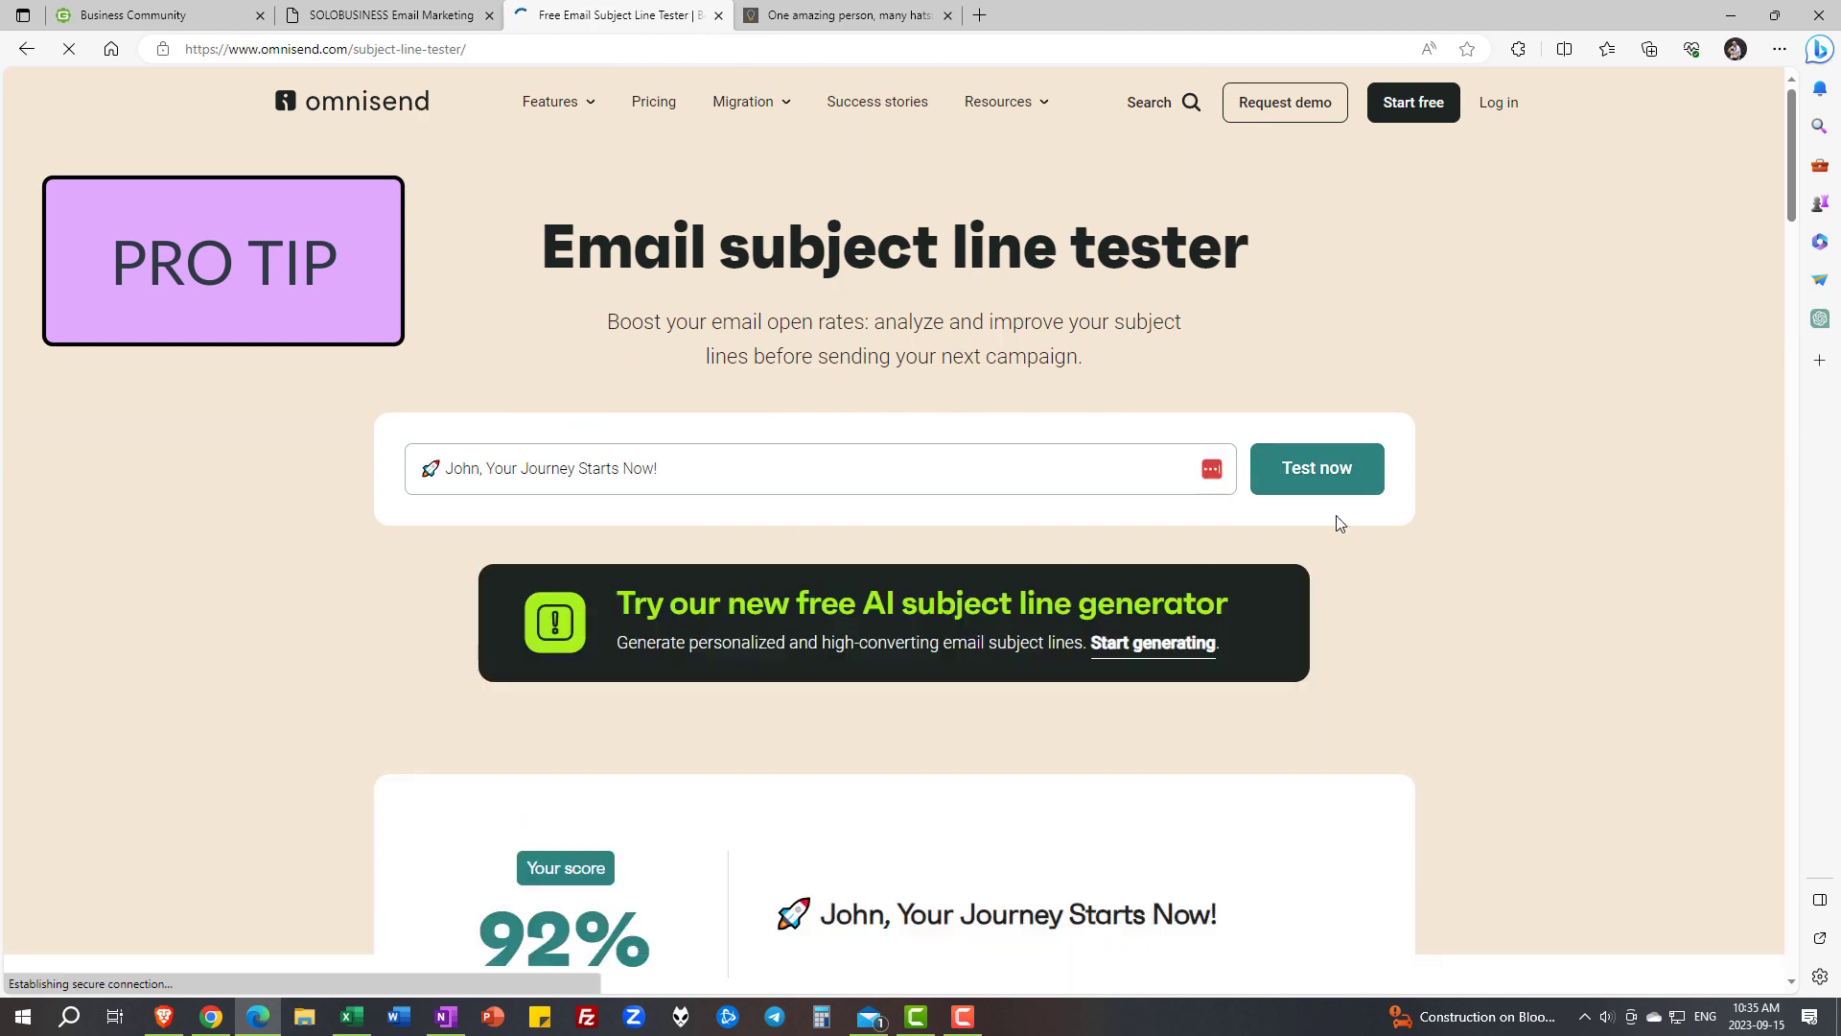
pyautogui.scroll(-3, 658, 621)
pyautogui.scroll(-6, 657, 622)
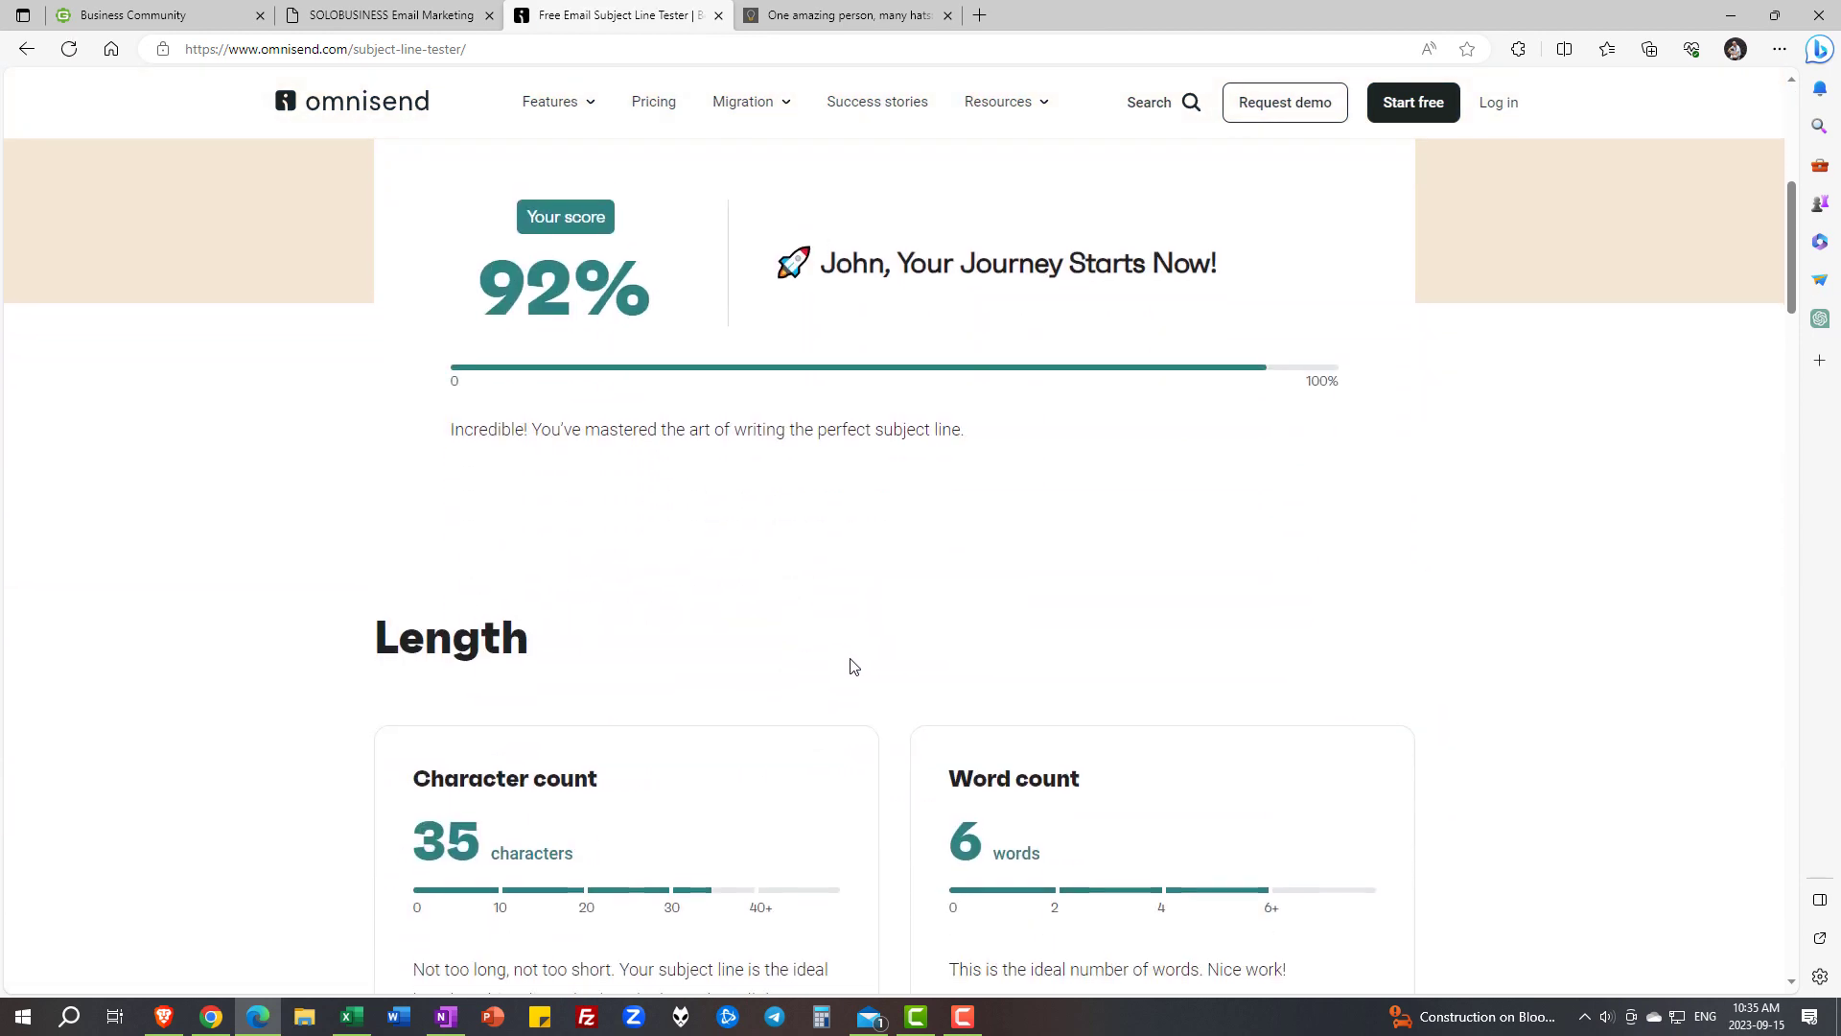
pyautogui.scroll(-4, 947, 580)
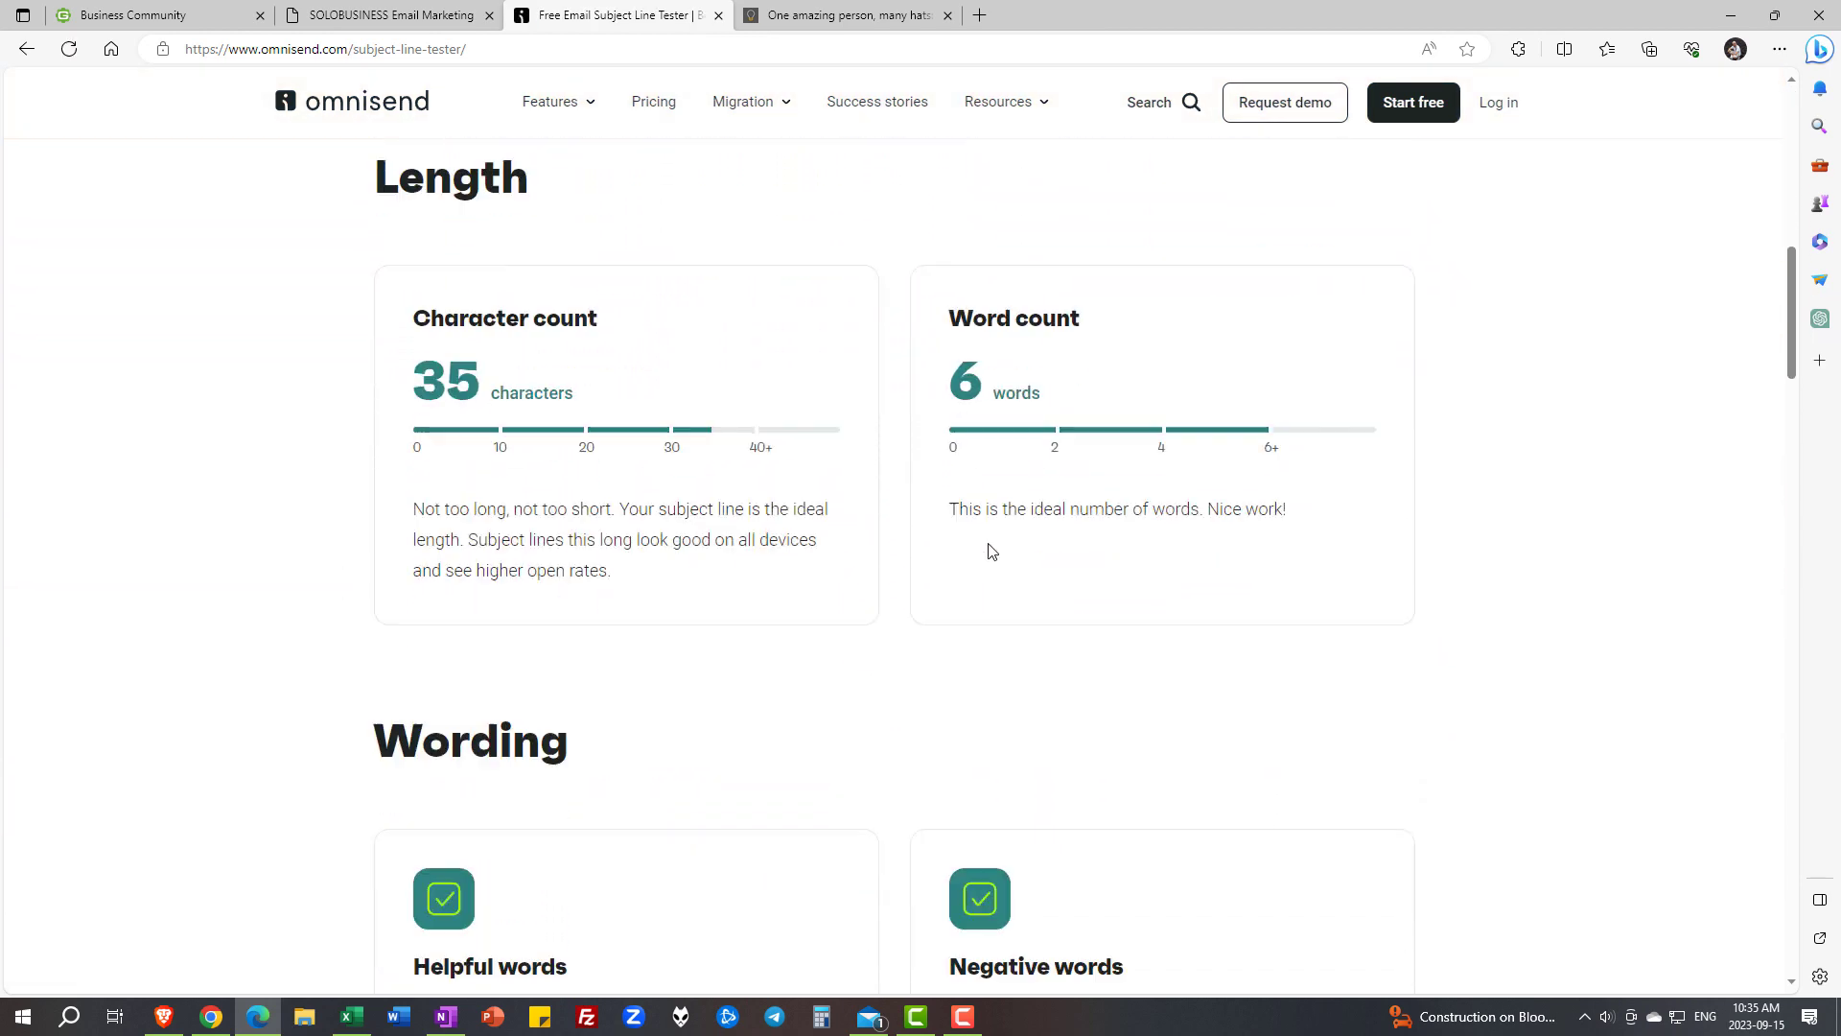
pyautogui.scroll(-7, 963, 808)
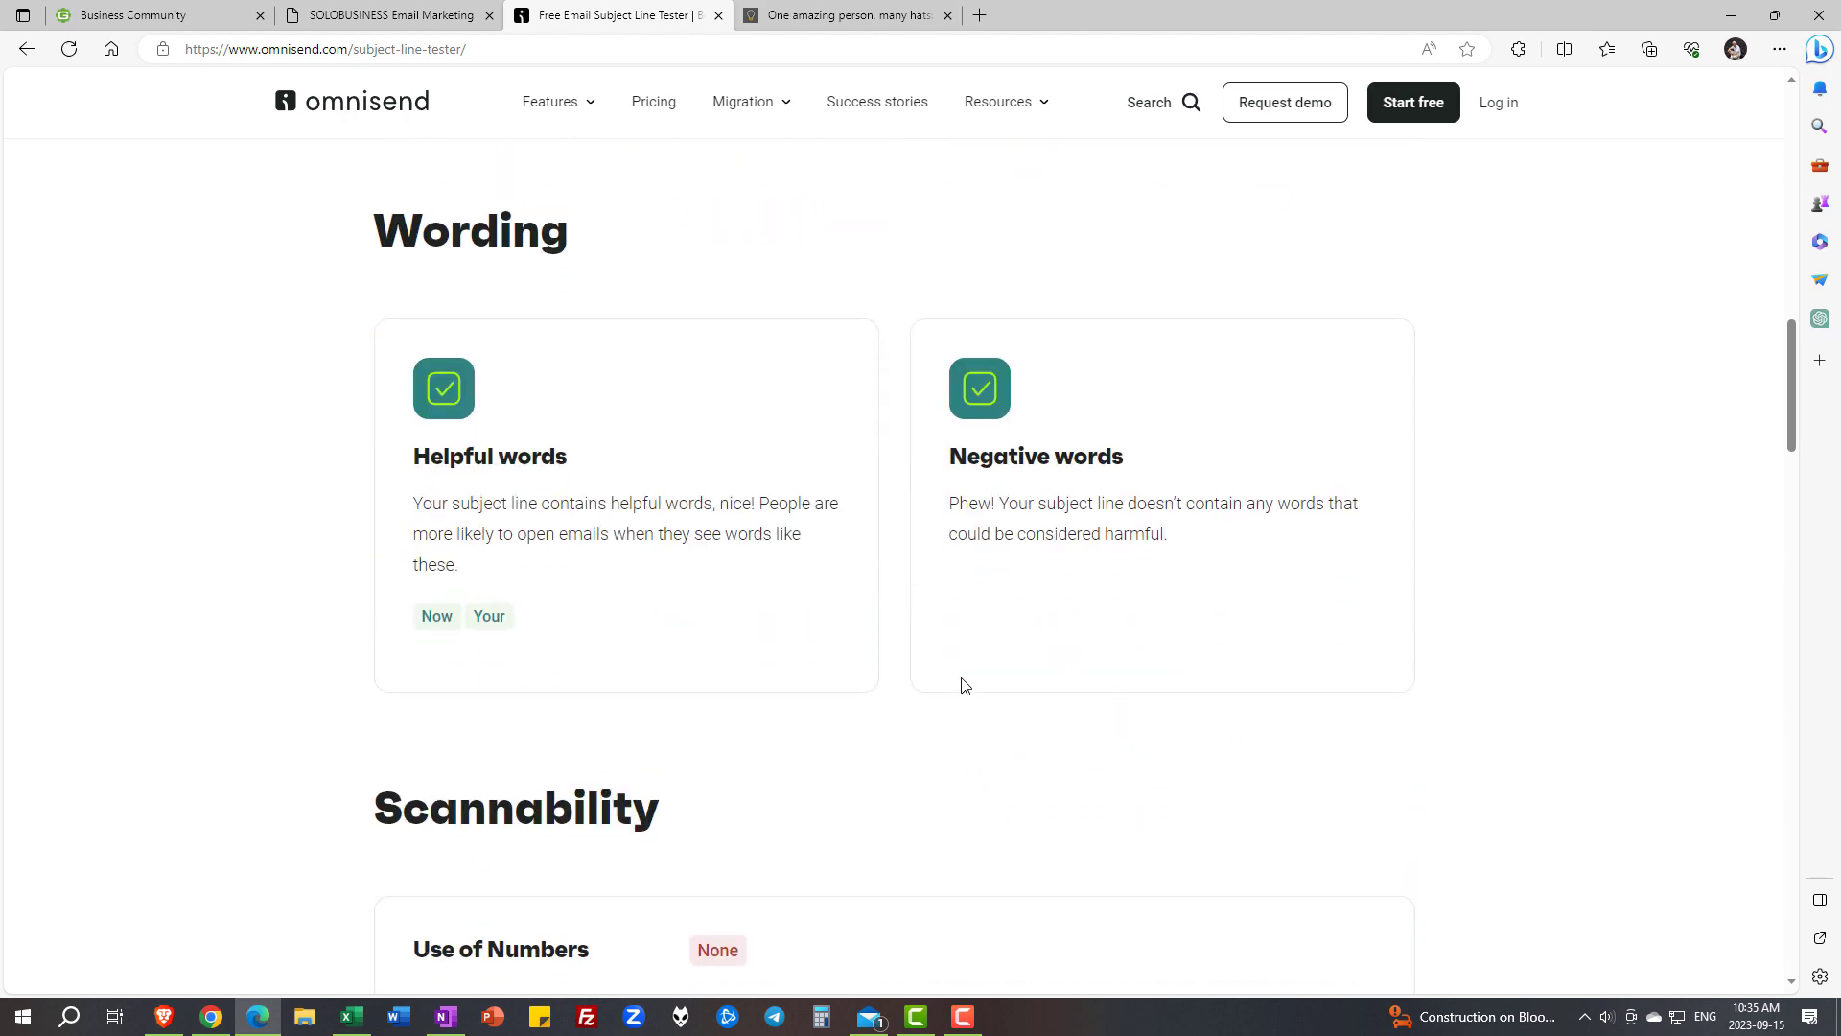
pyautogui.scroll(-1, 945, 634)
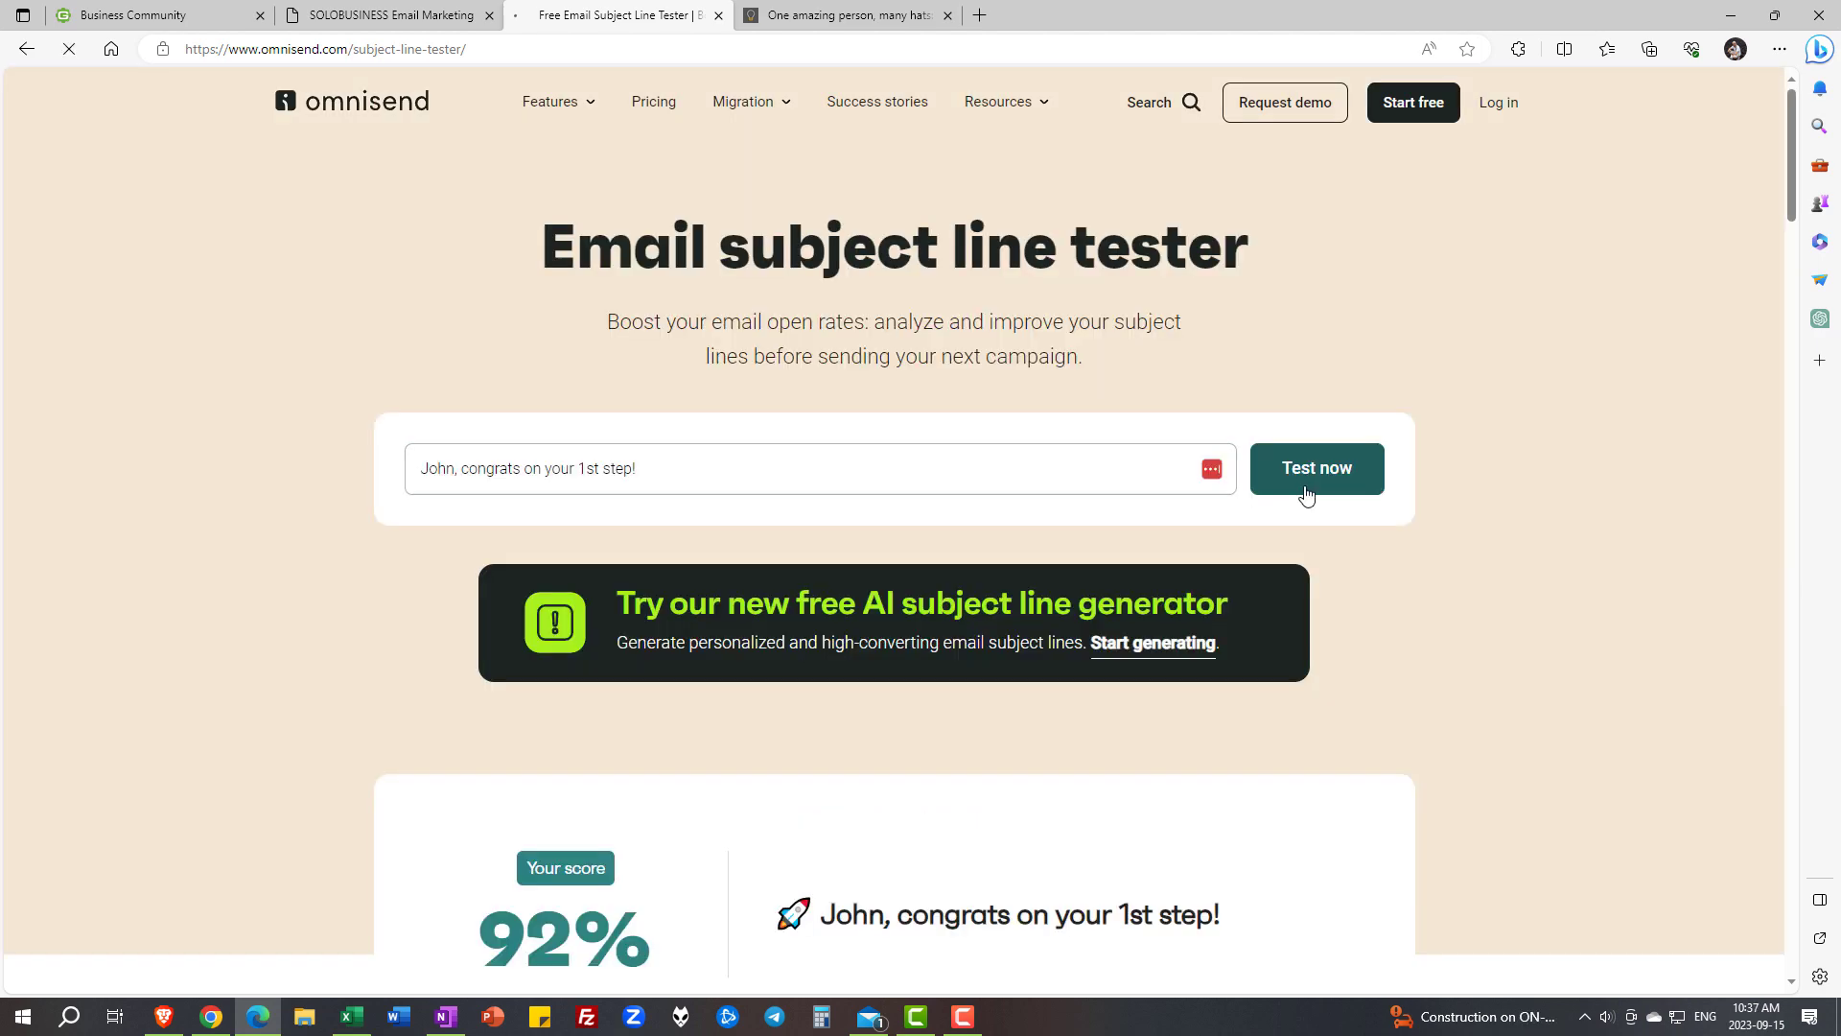
# Retest the revised 'congrats your 1st solo step!' subject line until it scores 100%
pyautogui.click(1313, 480)
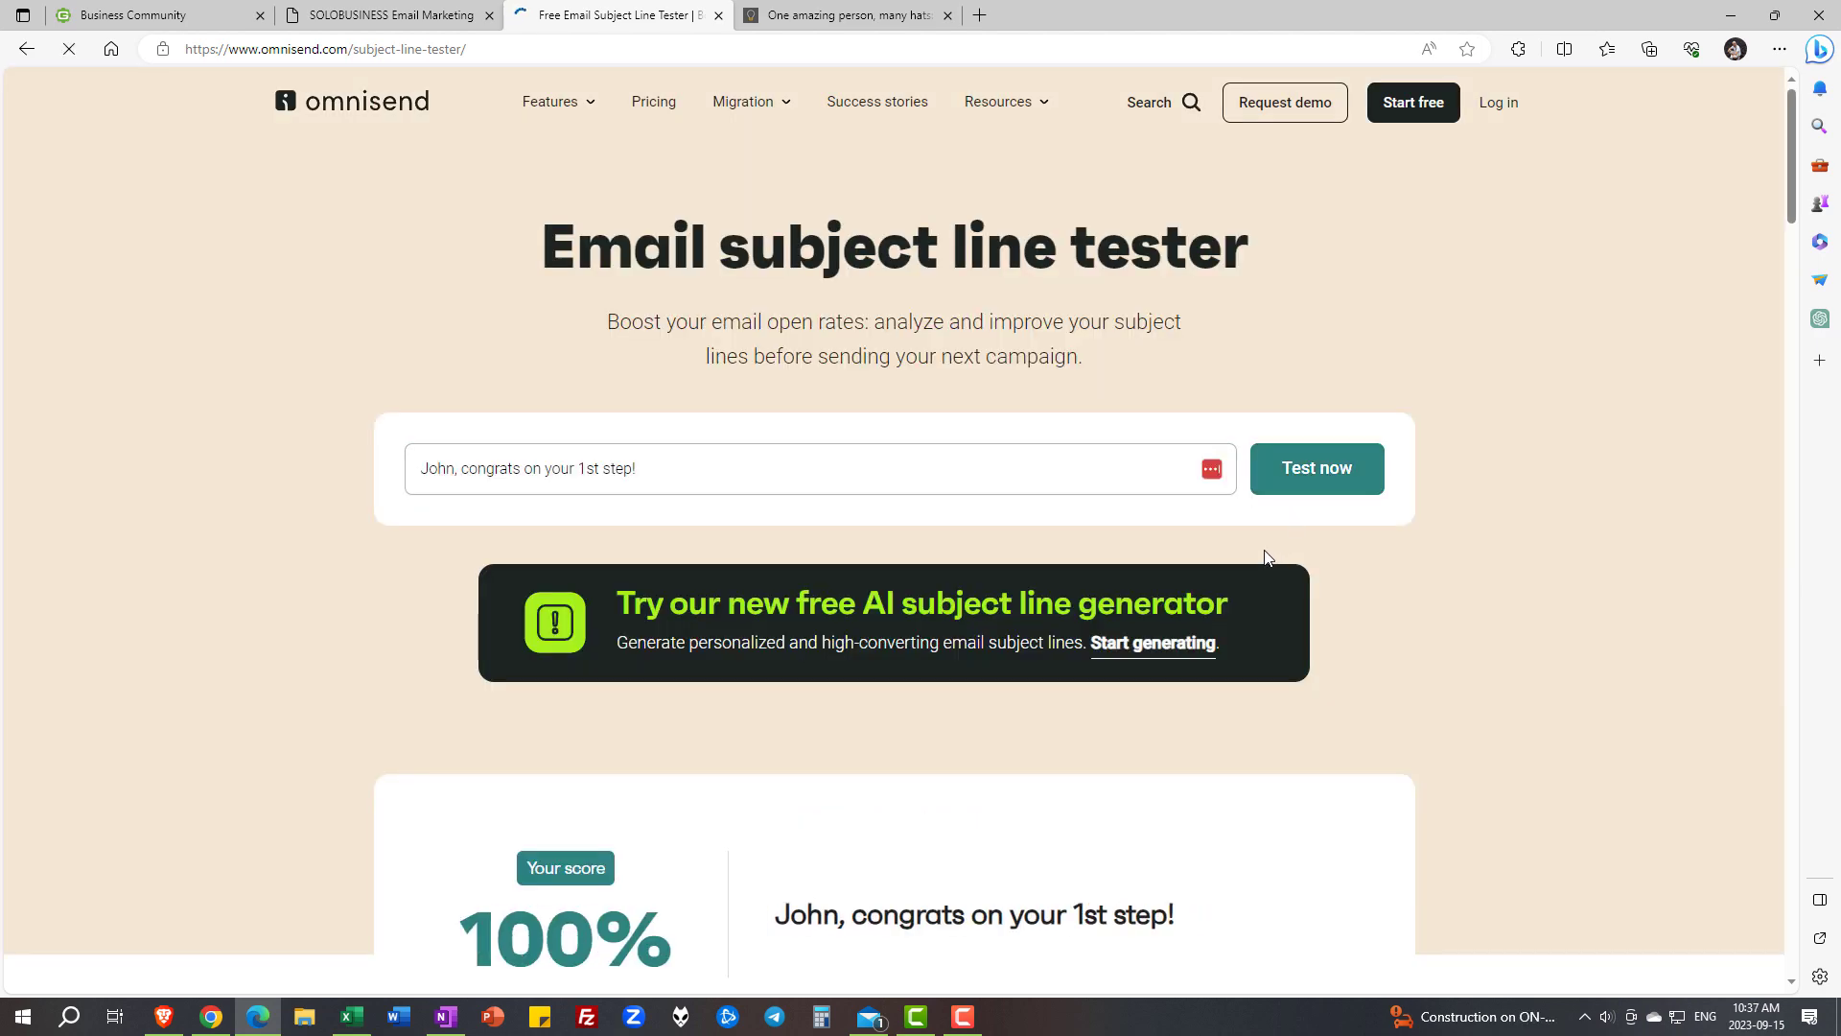
pyautogui.scroll(-2, 1247, 566)
pyautogui.scroll(-11, 1234, 575)
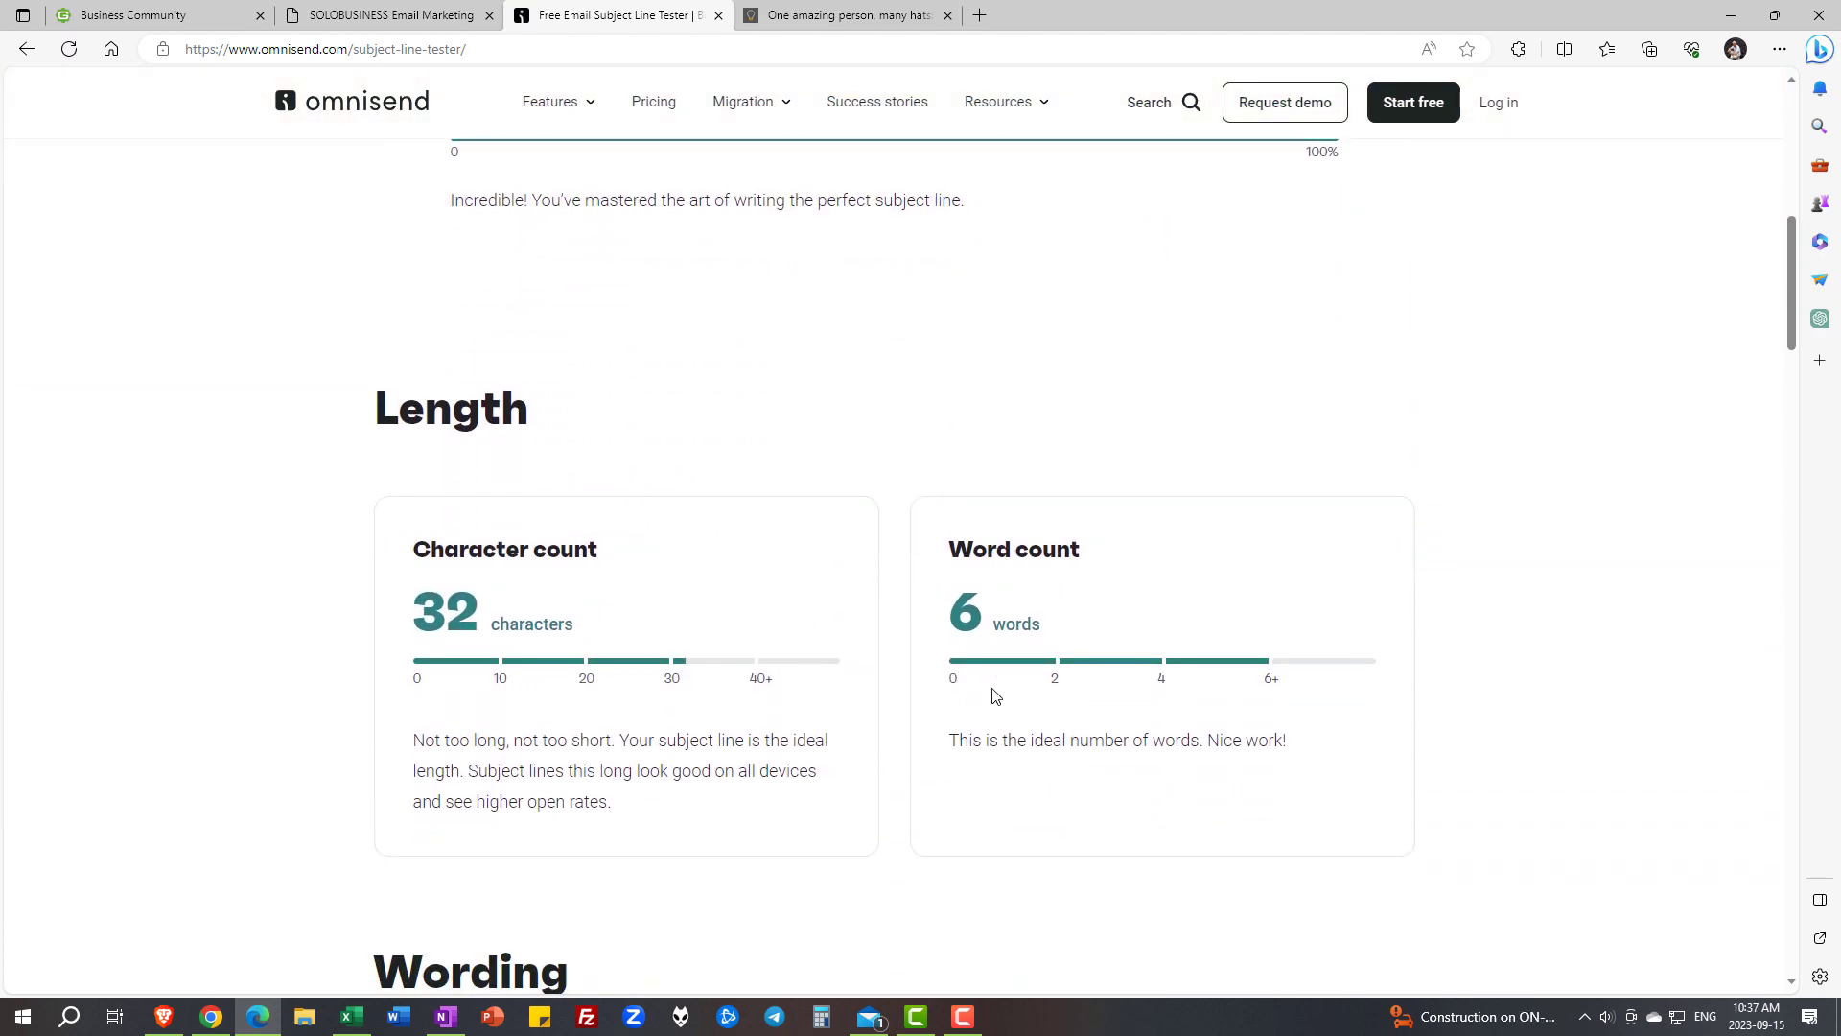
pyautogui.scroll(-15, 890, 720)
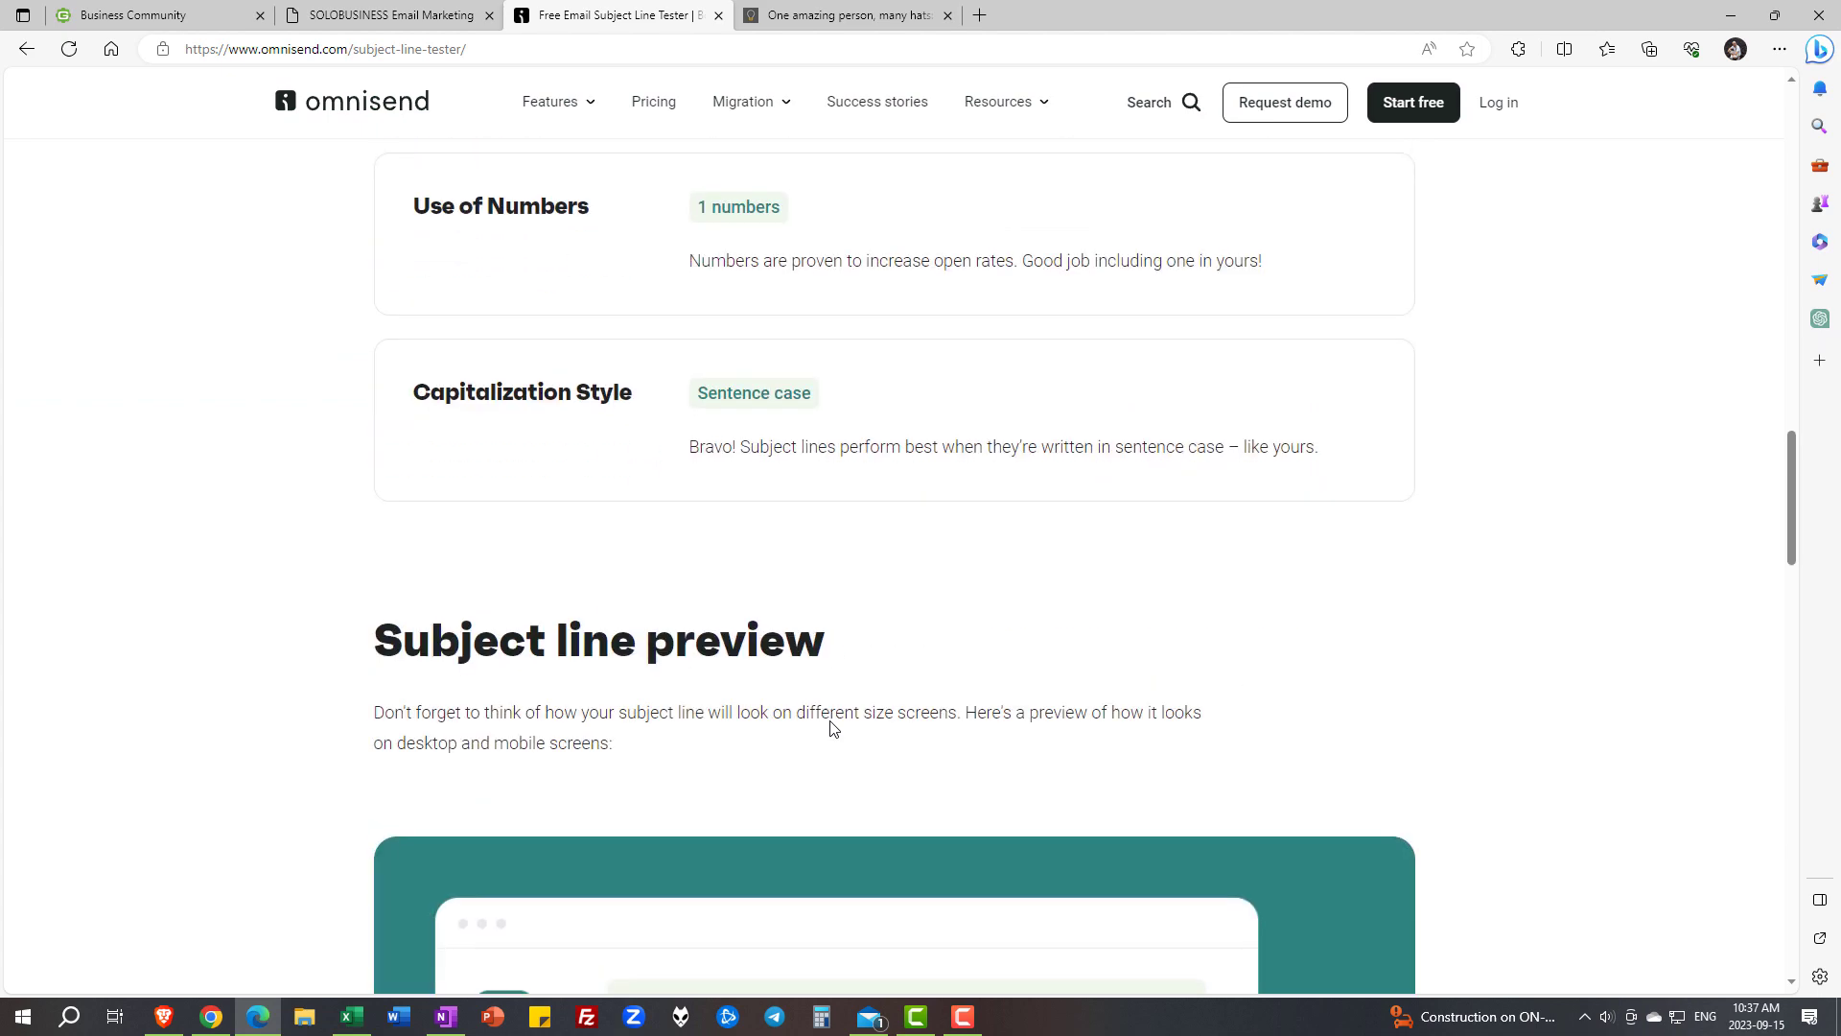
pyautogui.scroll(-3, 830, 729)
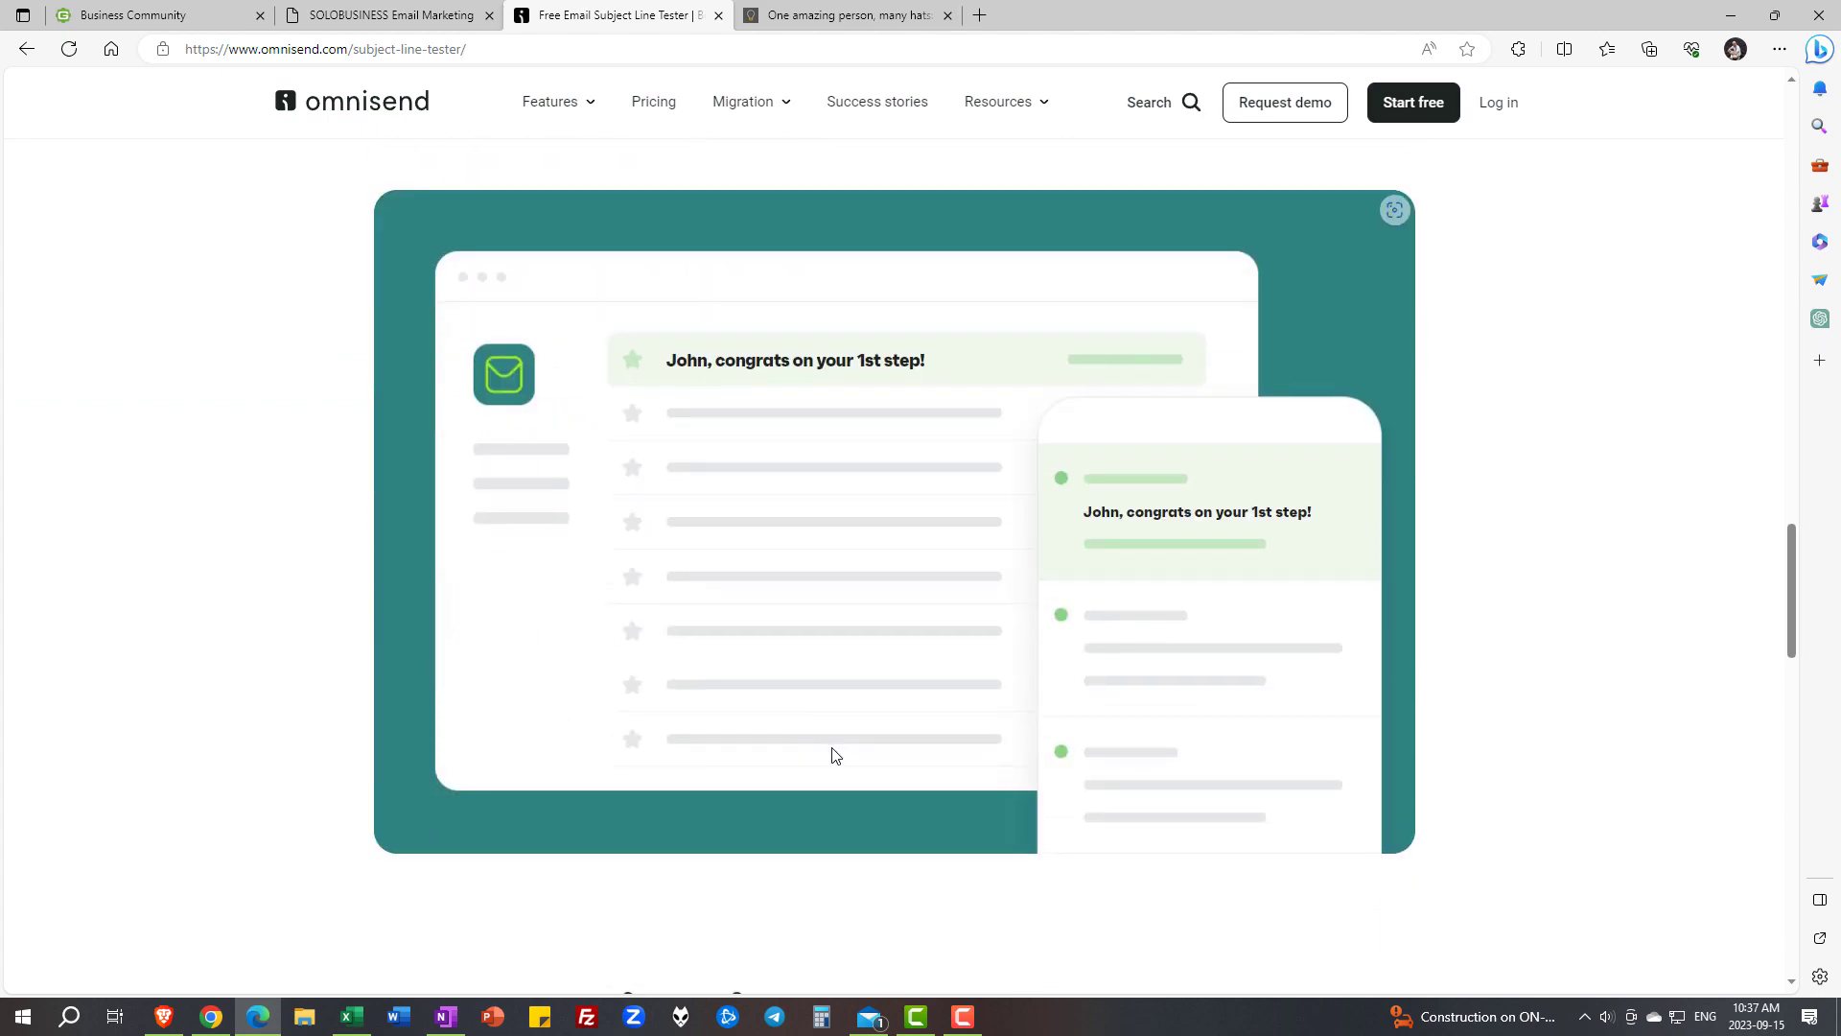
pyautogui.press('Home')
pyautogui.moveTo(648, 470); pyautogui.dragTo(354, 475)
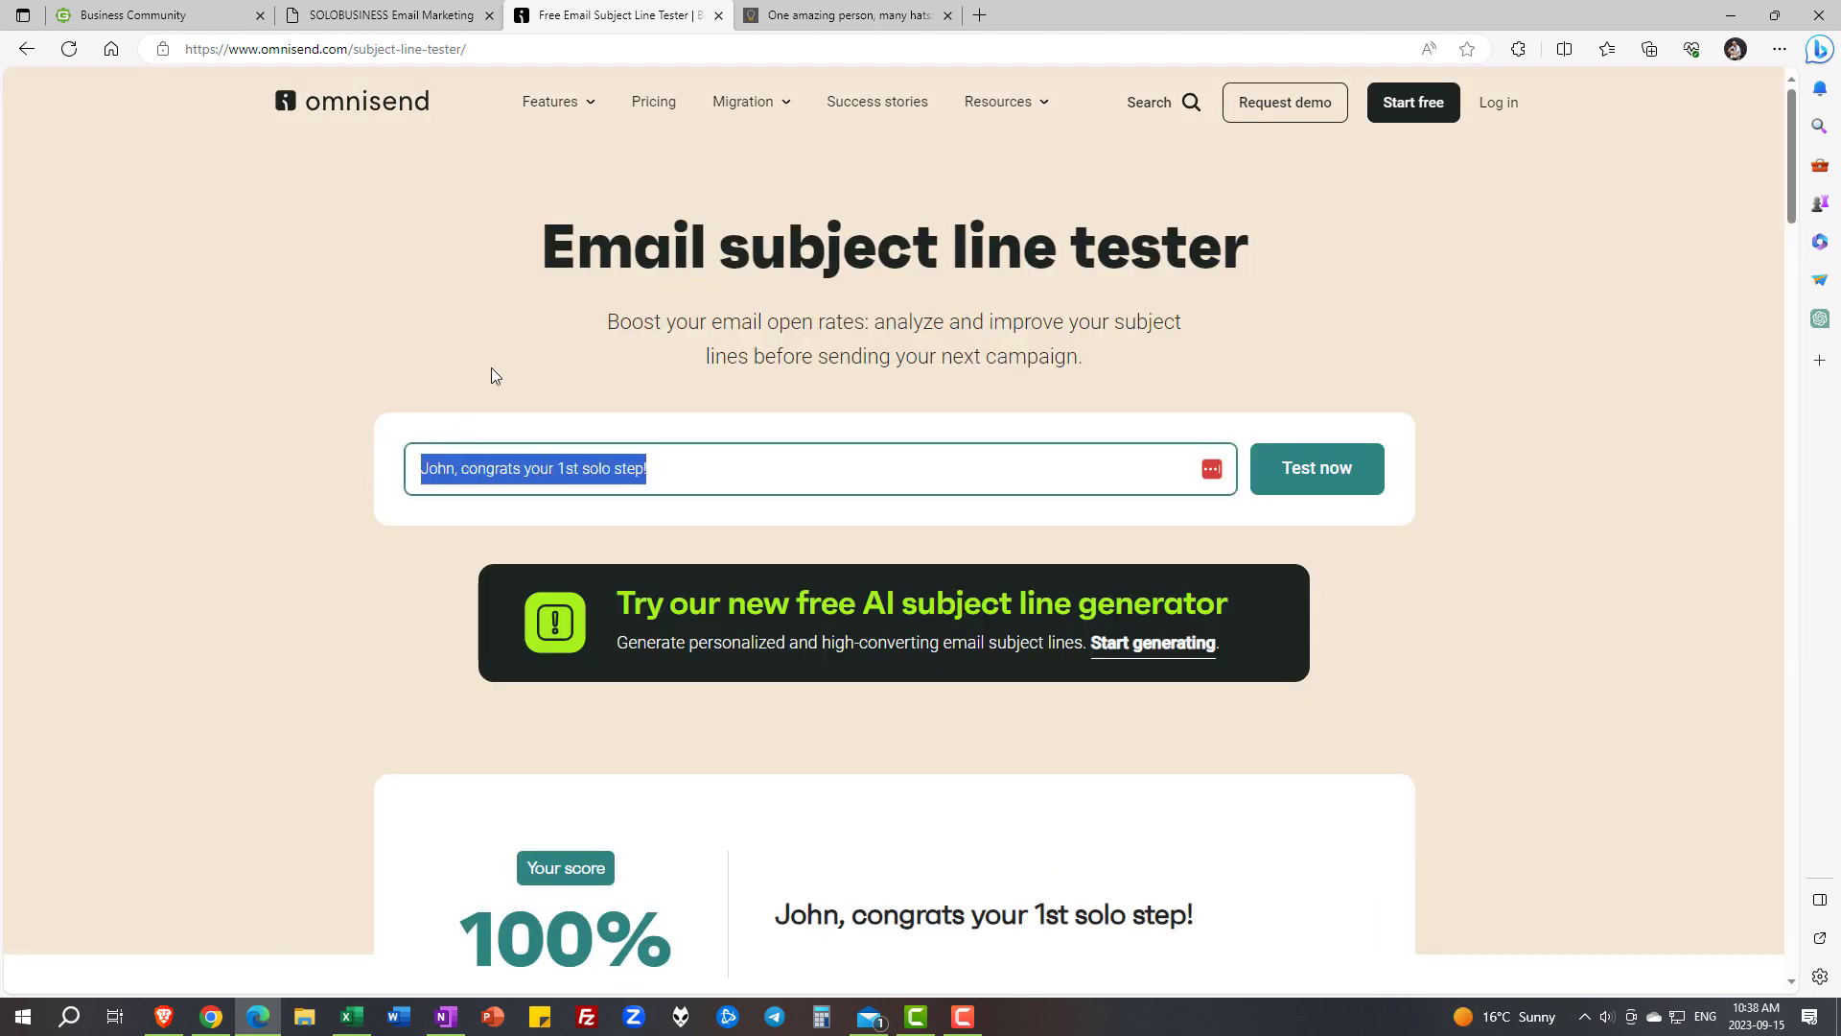
pyautogui.hotkey('alt', 'Left')
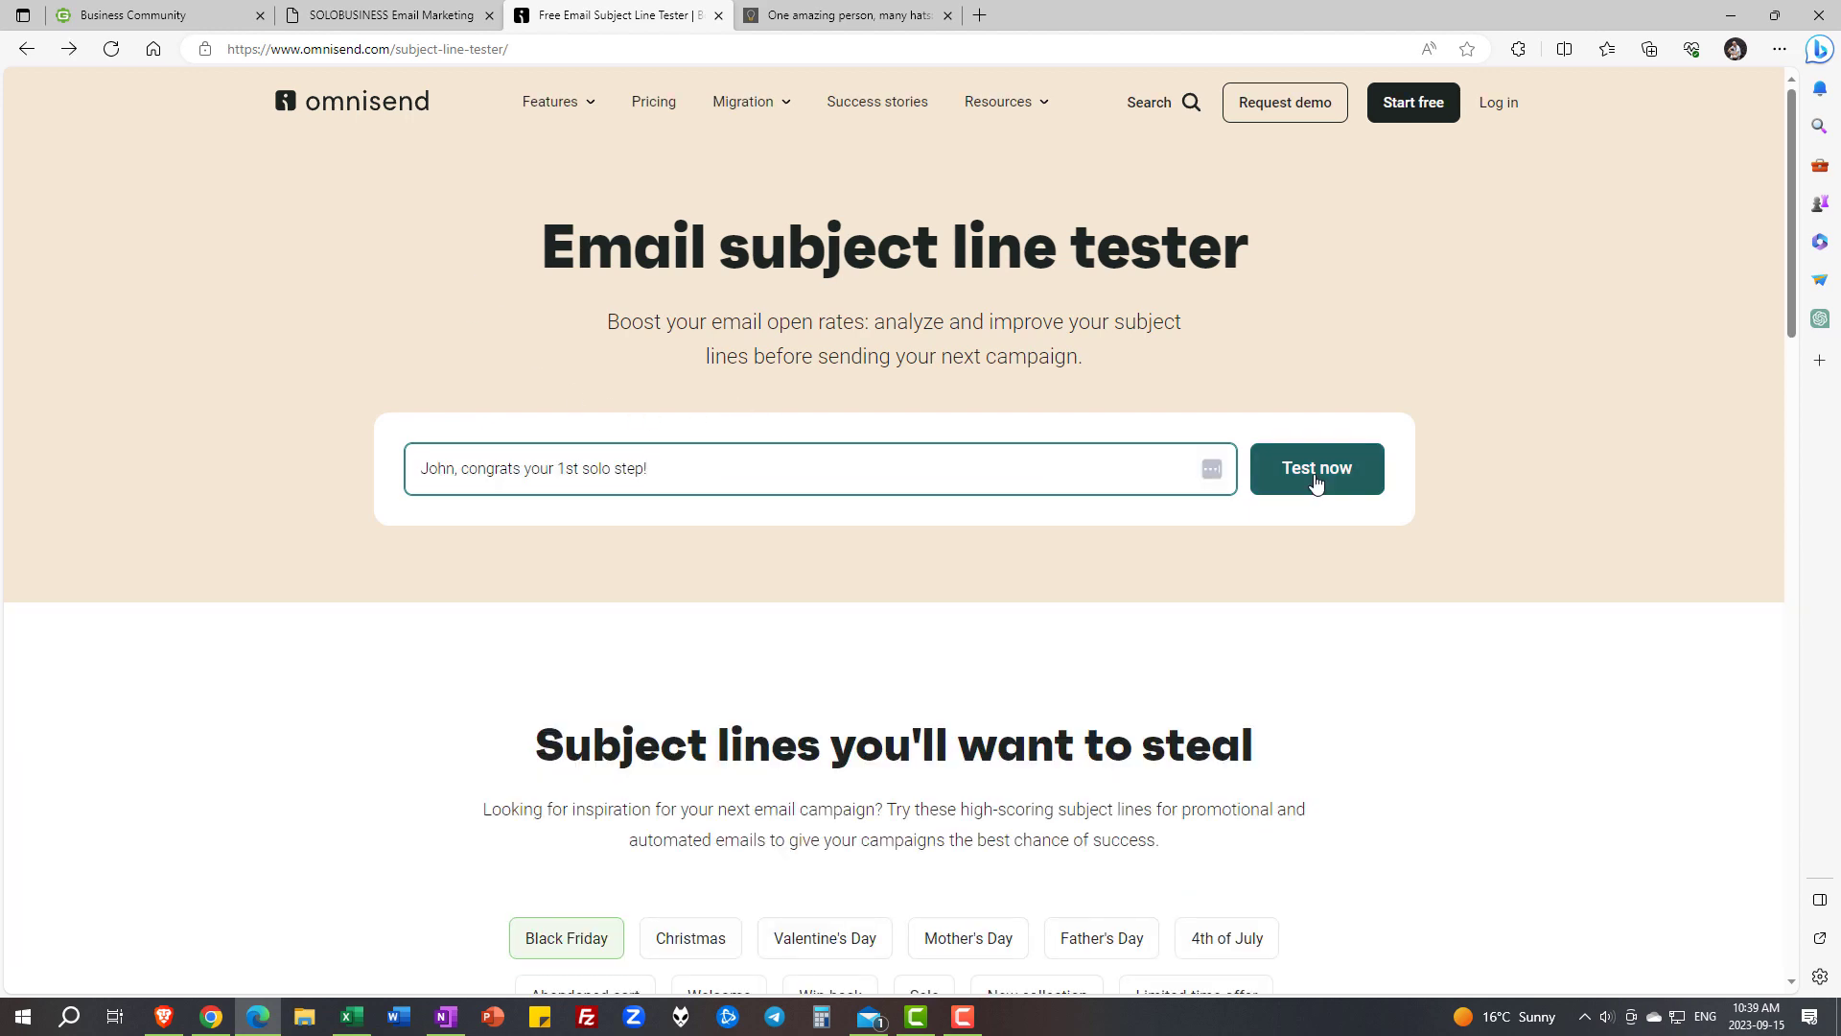
pyautogui.click(1316, 479)
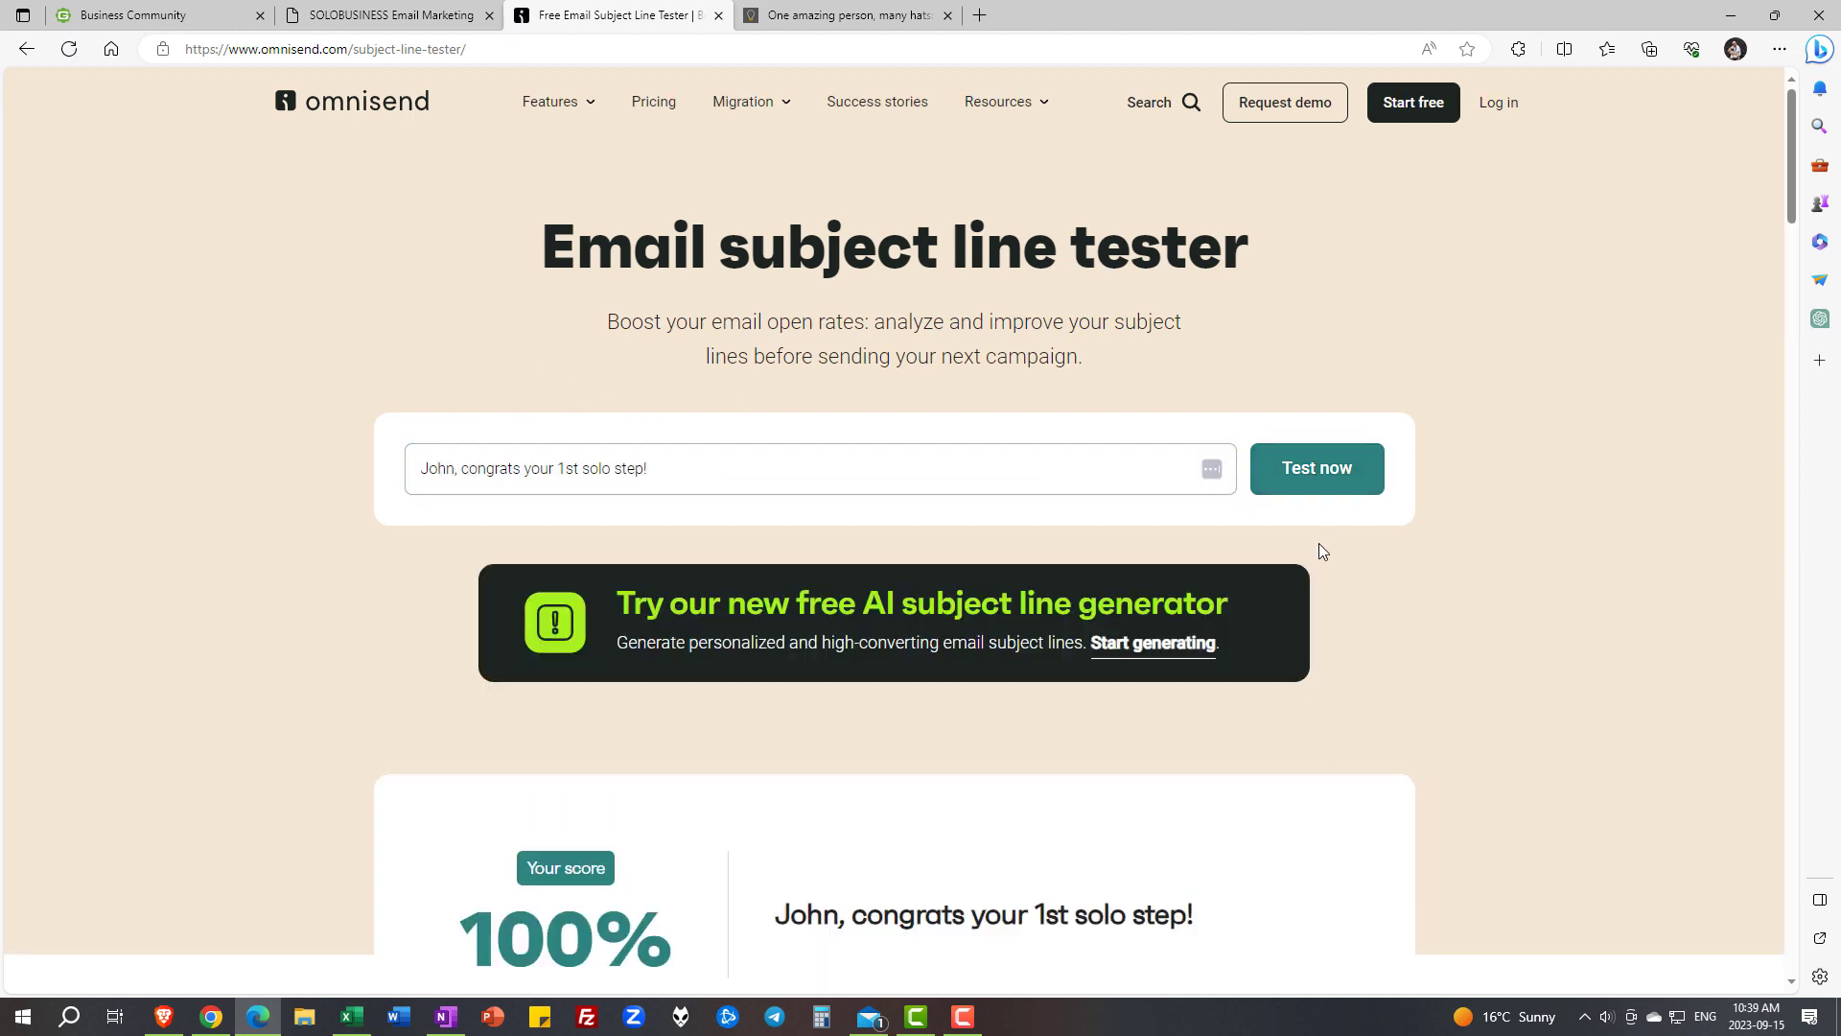
# Paste the onboarding text into Onboarding email 1 and replace 'there' with the contact's first name
pyautogui.hotkey('ctrl', 'shift', 'Tab')
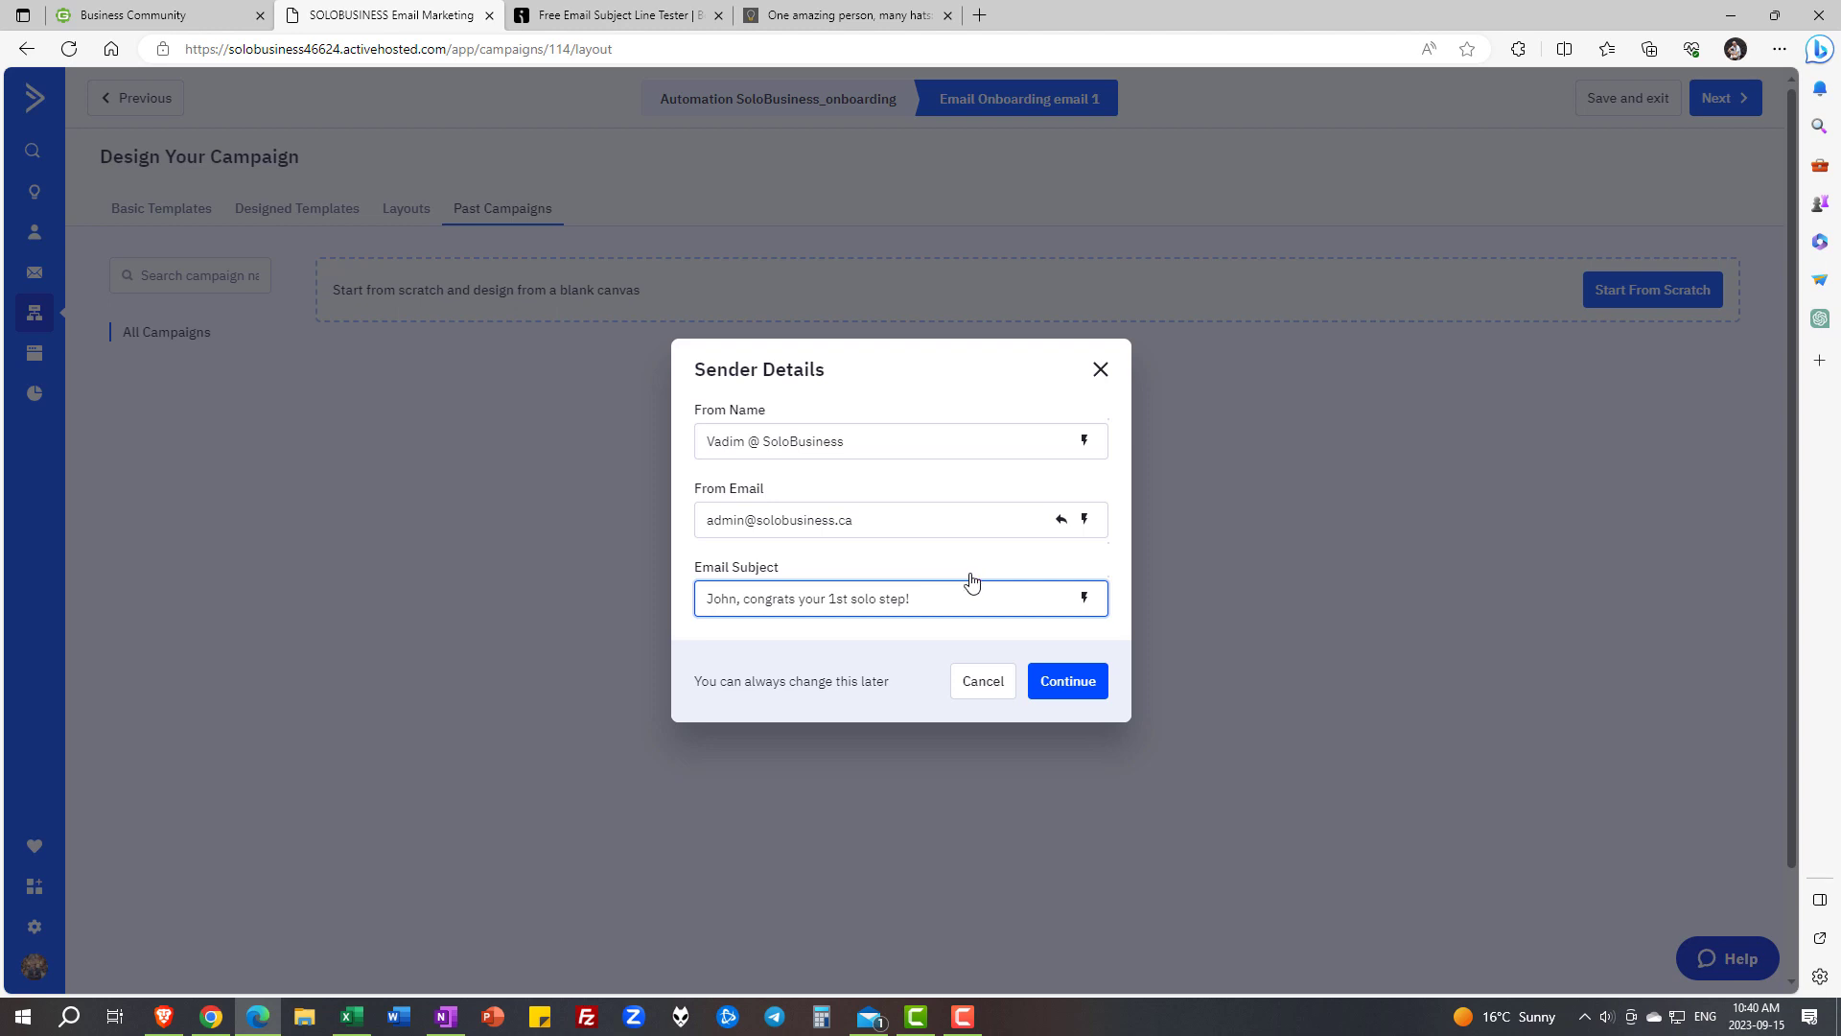
pyautogui.click(1072, 683)
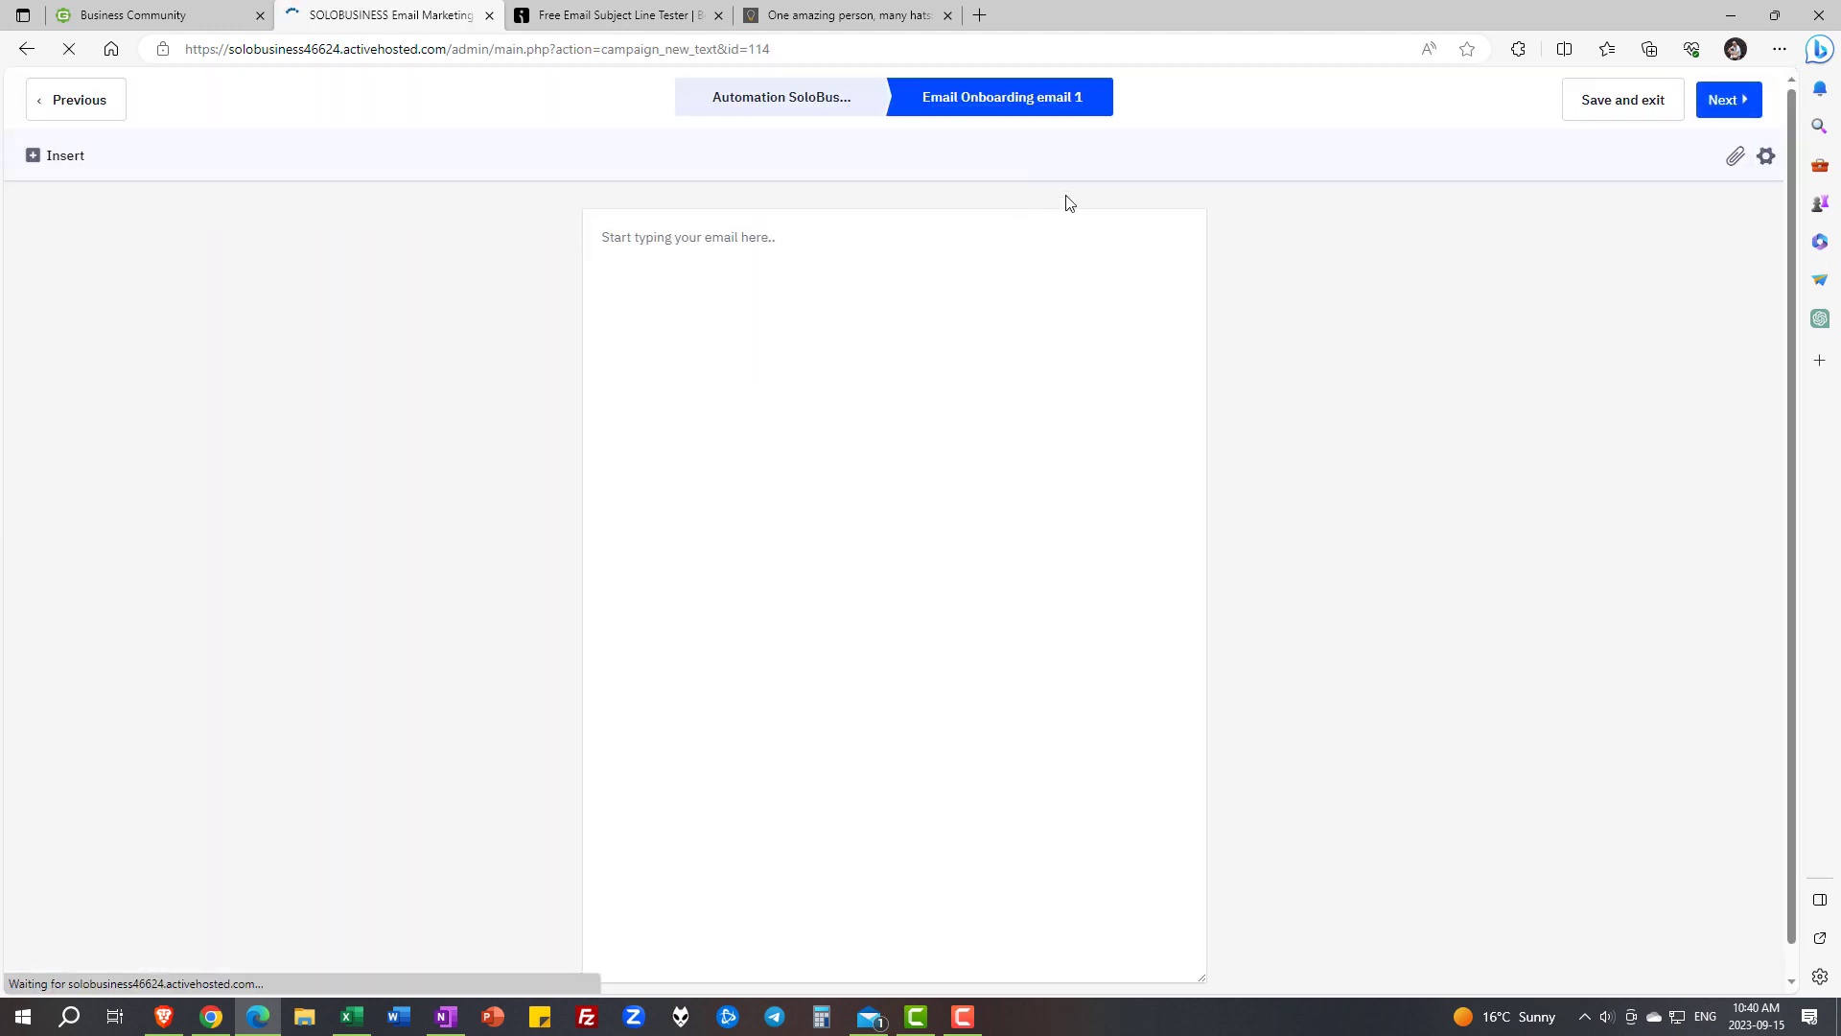
pyautogui.click(679, 263)
pyautogui.write('Hi there,  I\'m thrilled to have you as part of SoloBusiness! As the owner of your business, you\'re in the driver\'s seat, and I\'m here to help you navigate the path to success using battle-tested process automation strategies. Let\'s get started together!  Email 1: The SoloBusiness Kick-off  Hey [Client\'s Name],  Welcome aboard, fellow solo entrepreneur! 🎉  I hope you\'re as excited as I am about the journey ahead. To kick things off, please reply to this email with the word "Solo." It\'ll help me get to know you better and tailor our support to your needs.  Also, don\'t forget to follow me on Twitter [@YourTwitterHandle]. I regularly share tips, insights, and inspiration that can supercharge your business journey. Let\'s stay connected!  Looking forward to hearing from you,  [Your Name] Owner, SoloBusiness')
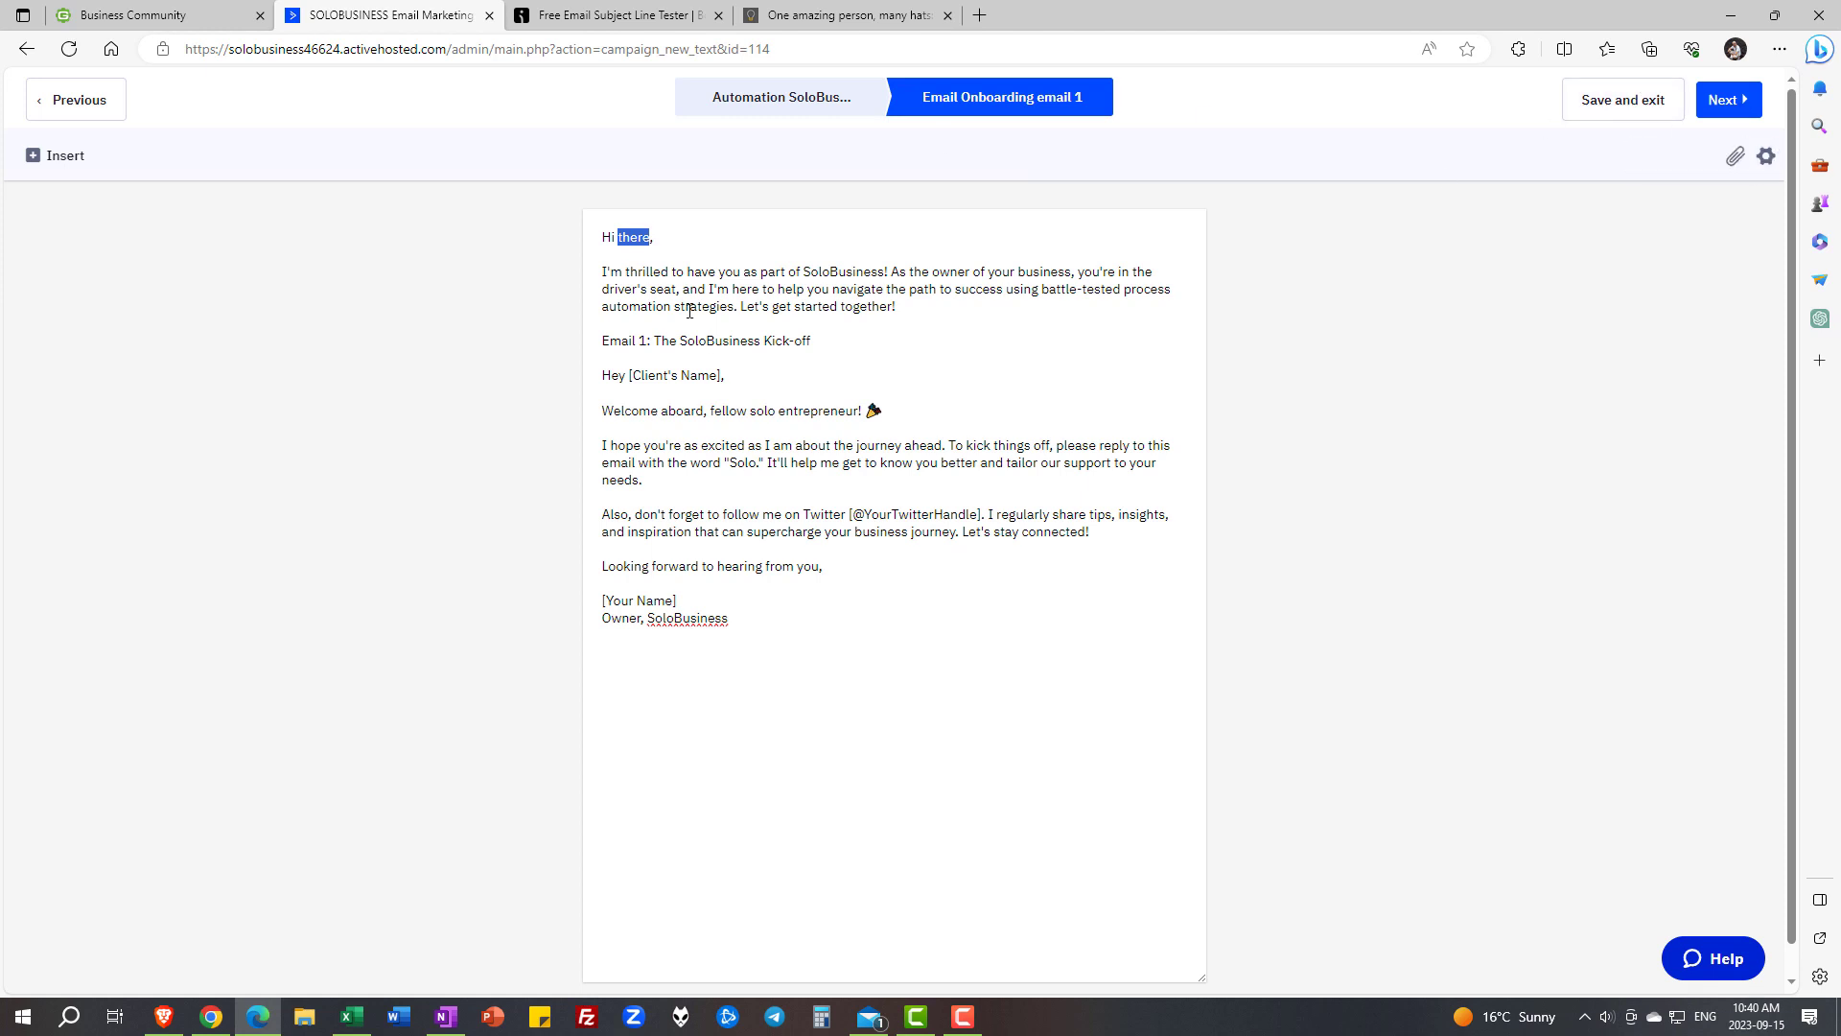
pyautogui.click(35, 156)
pyautogui.click(148, 263)
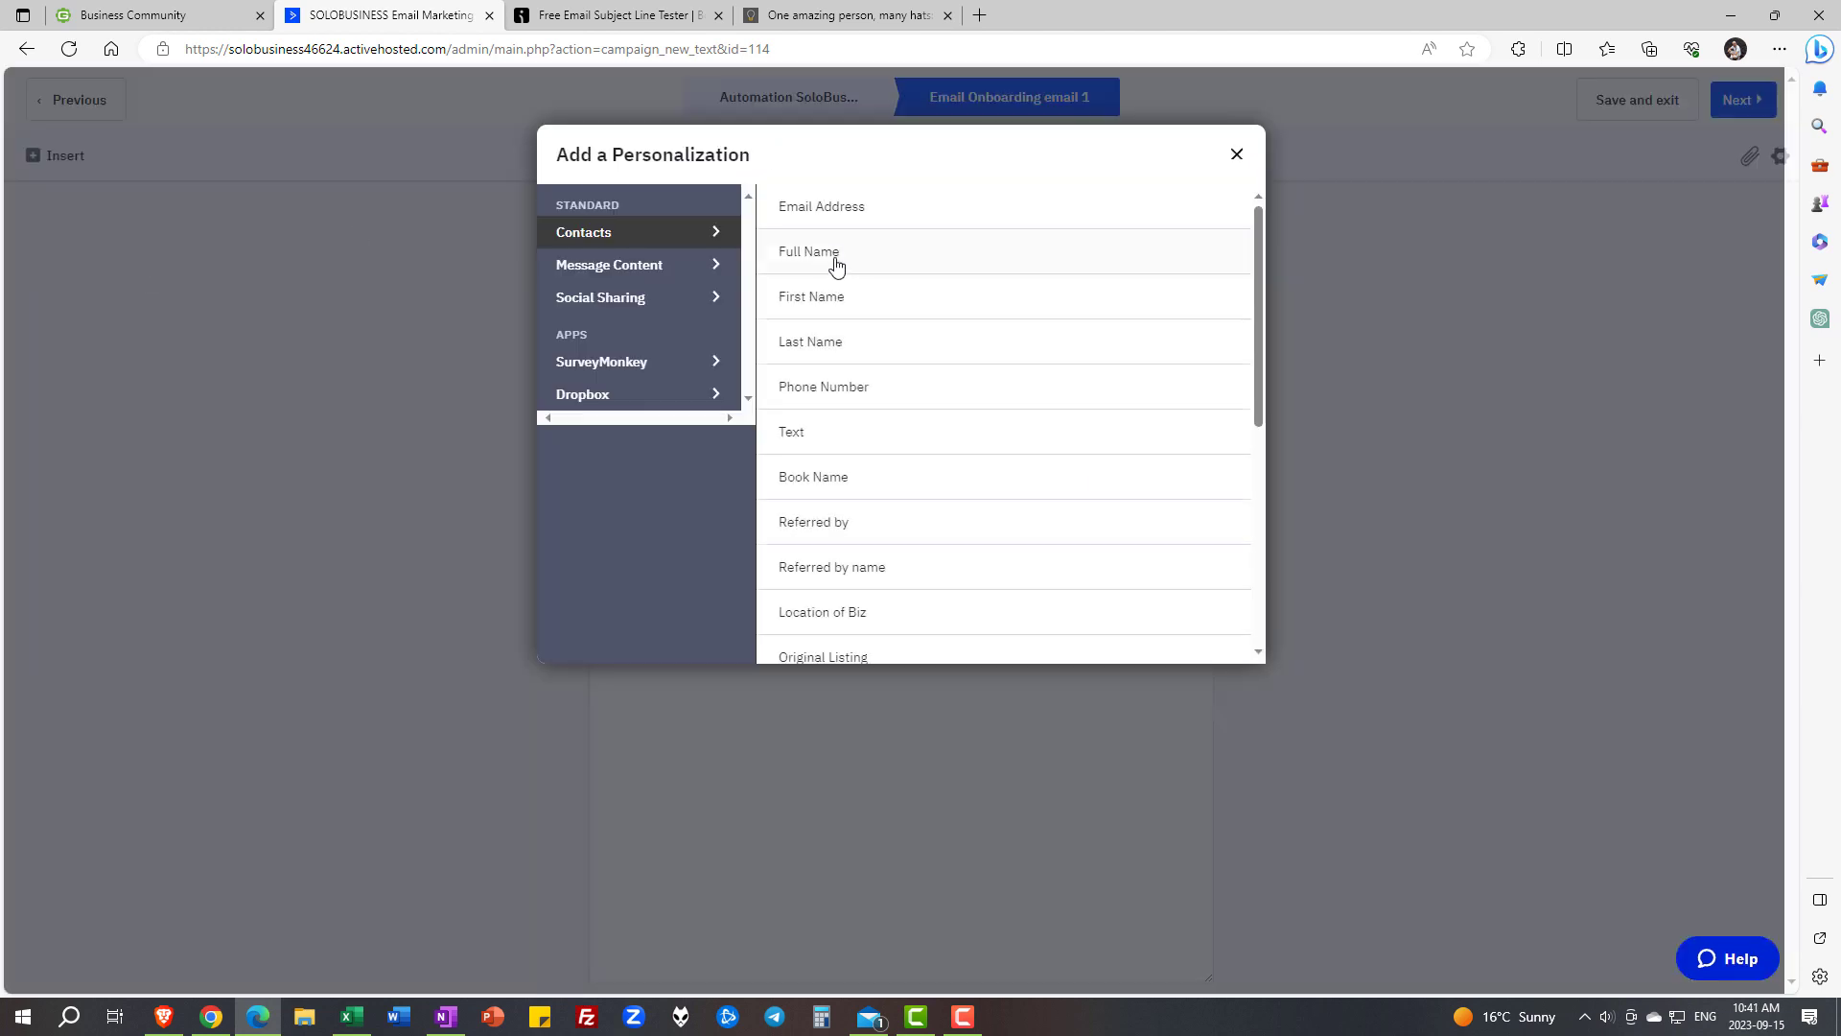
pyautogui.click(833, 303)
# Put the First Name placeholder at the start of the email subject in place of the sample name
pyautogui.click(1766, 156)
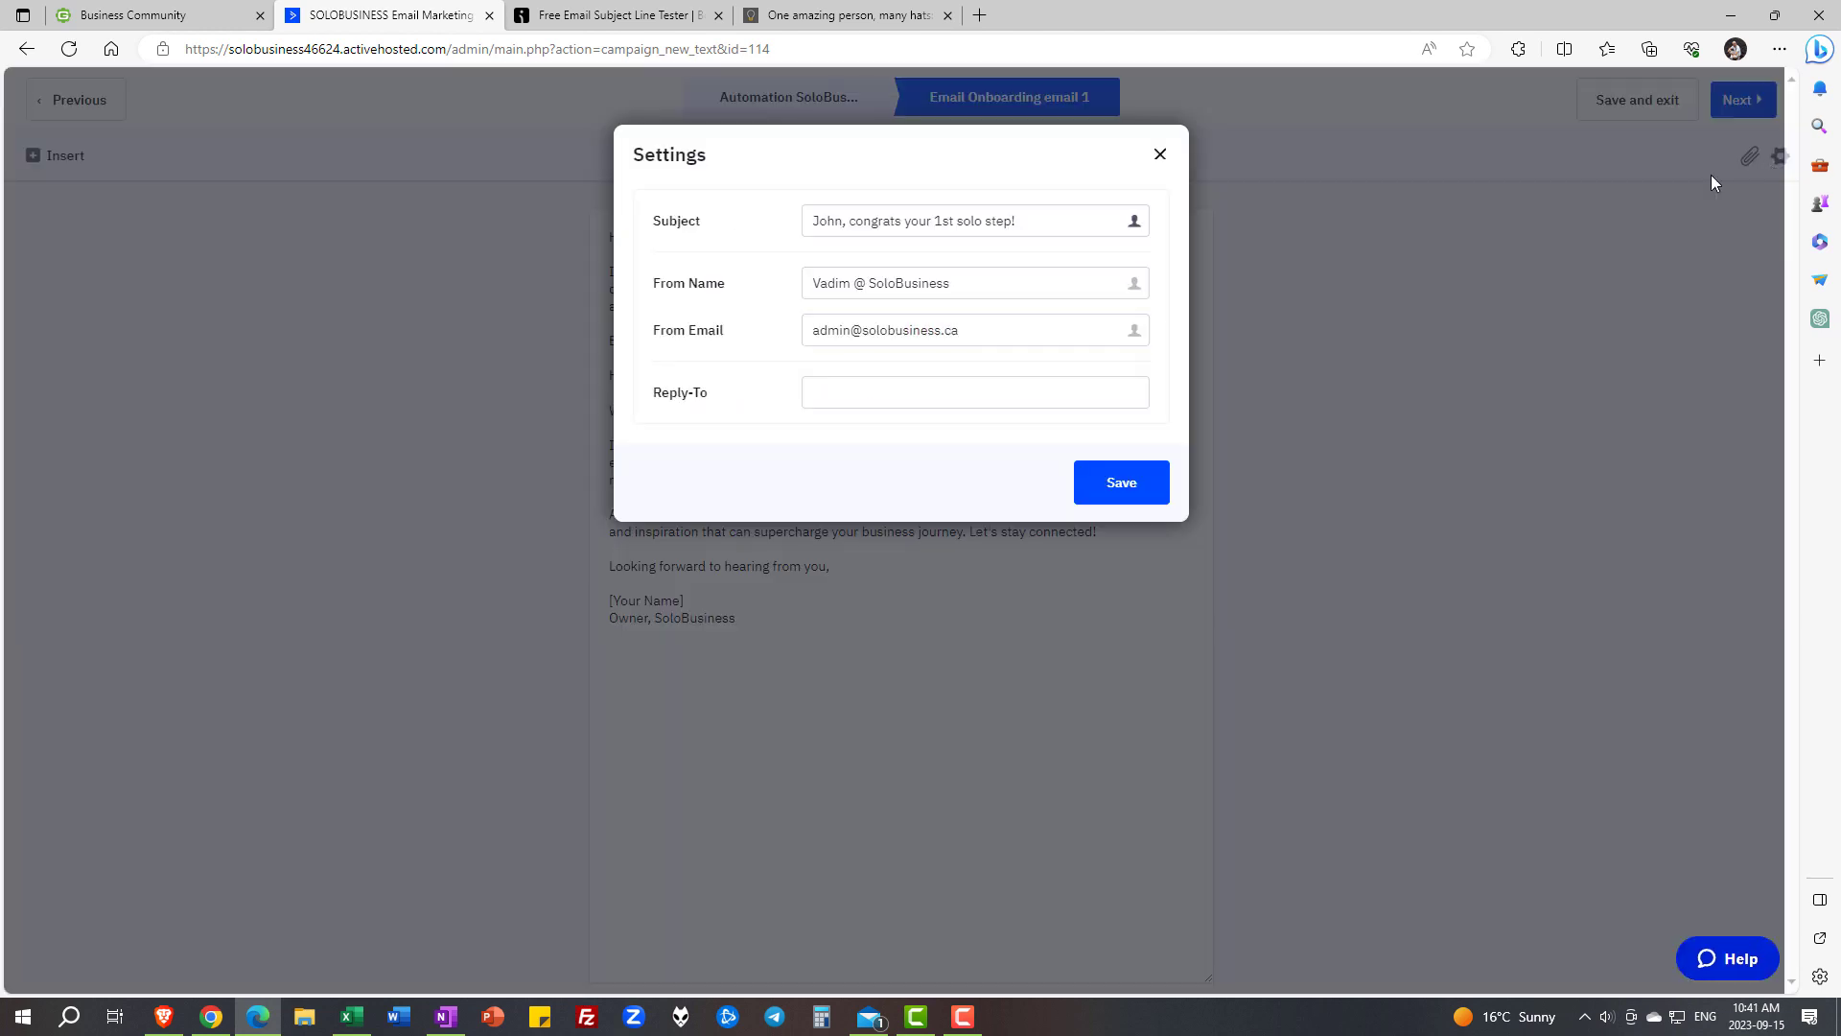
pyautogui.click(1133, 221)
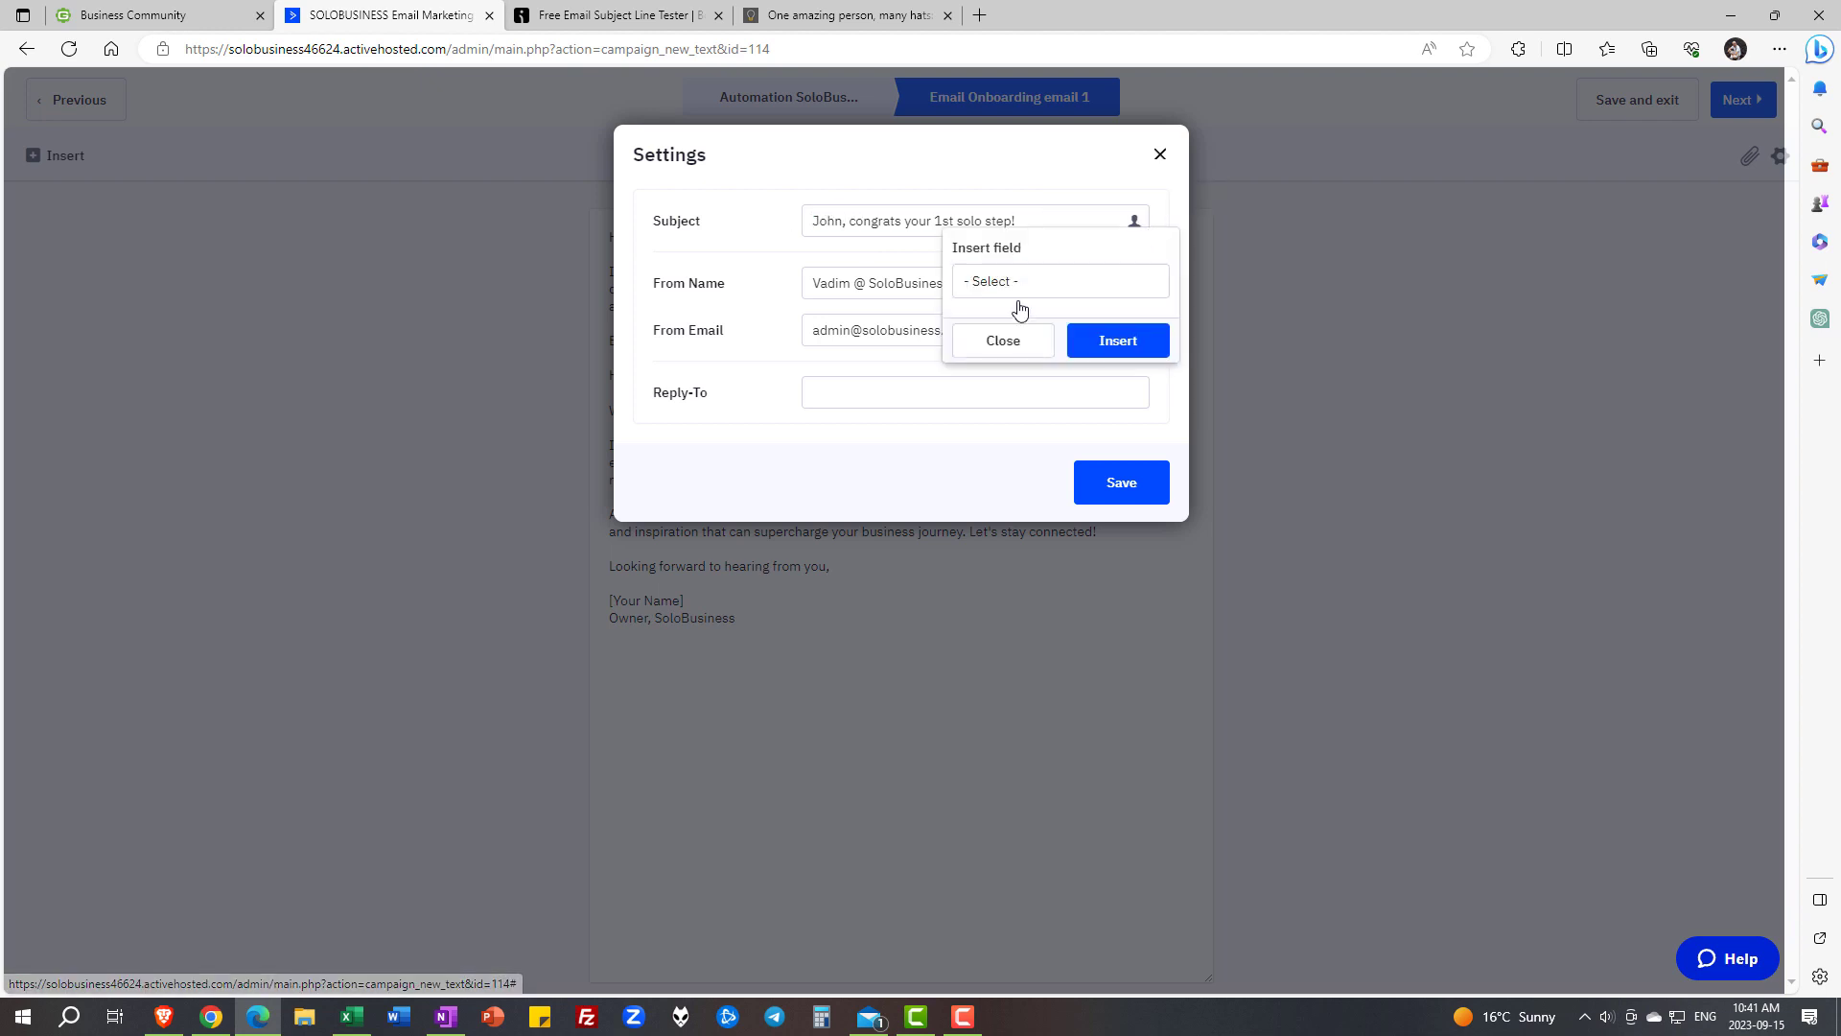
pyautogui.click(1017, 280)
pyautogui.click(1012, 393)
pyautogui.click(1140, 351)
pyautogui.moveTo(1017, 220); pyautogui.dragTo(1091, 220)
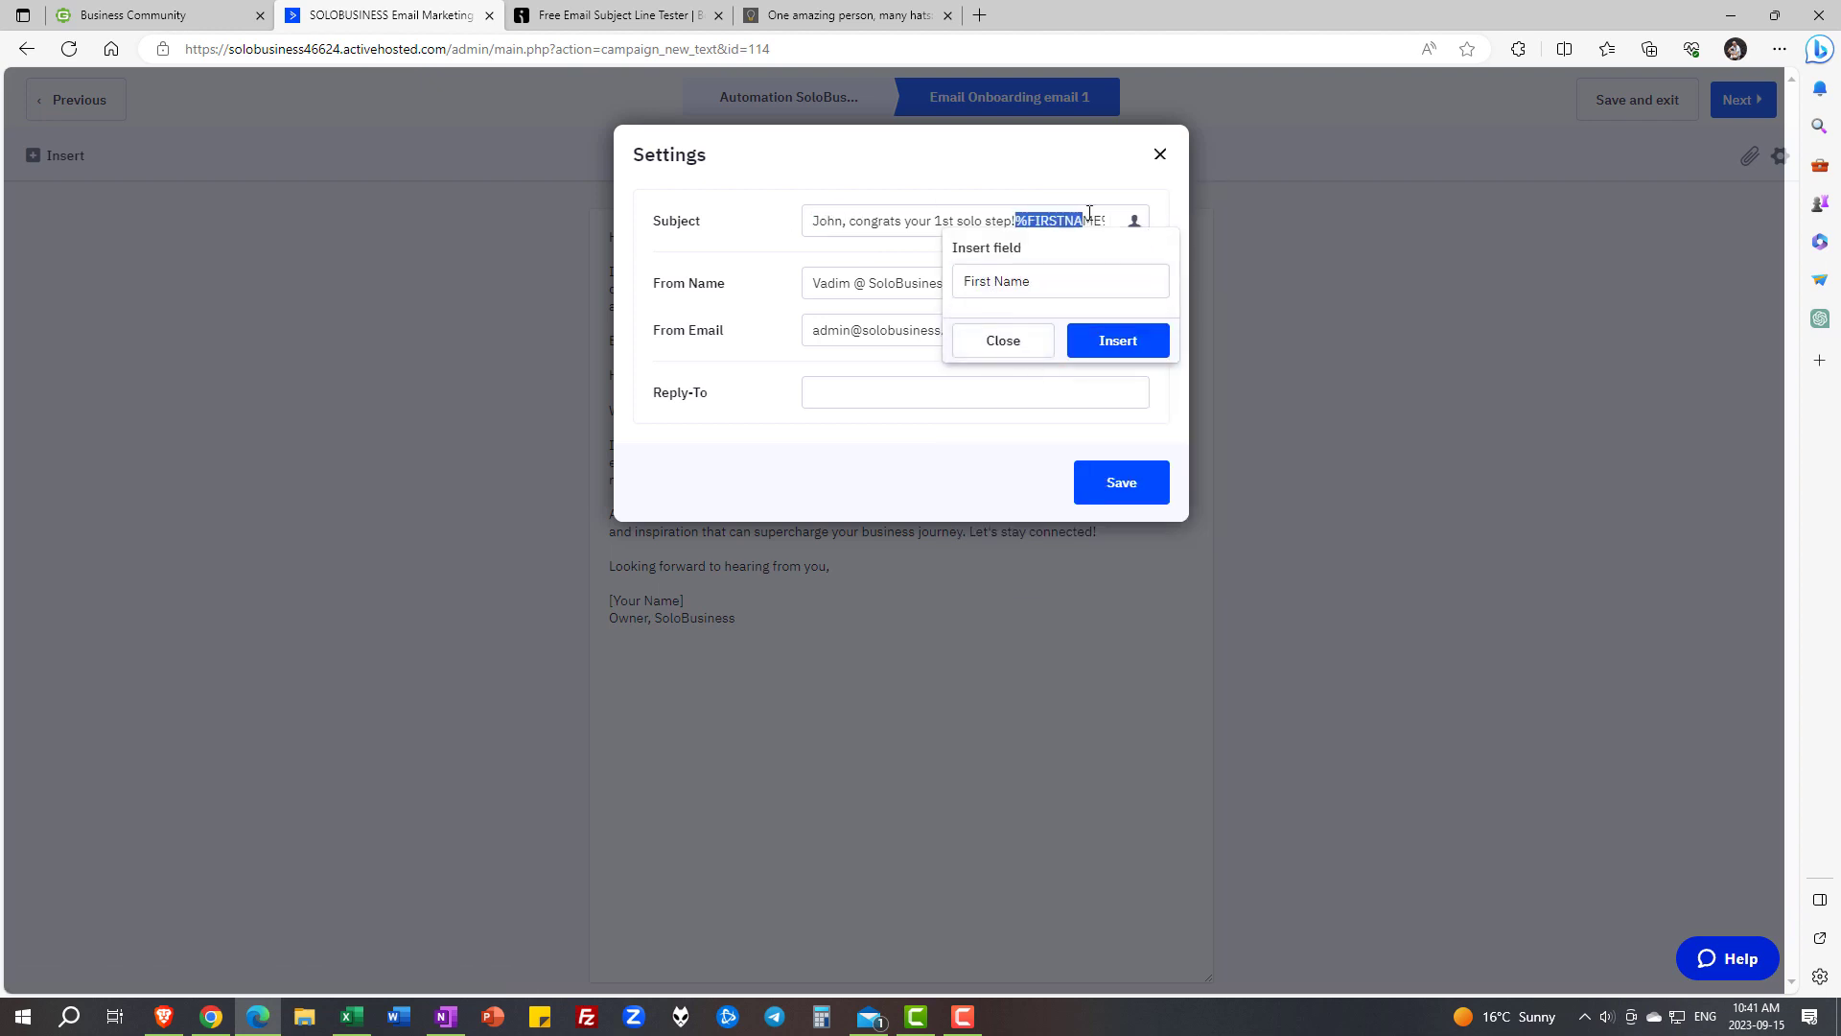
pyautogui.hotkey('ctrl', 'x')
pyautogui.doubleClick(826, 220)
pyautogui.hotkey('ctrl', 'v')
pyautogui.click(1003, 340)
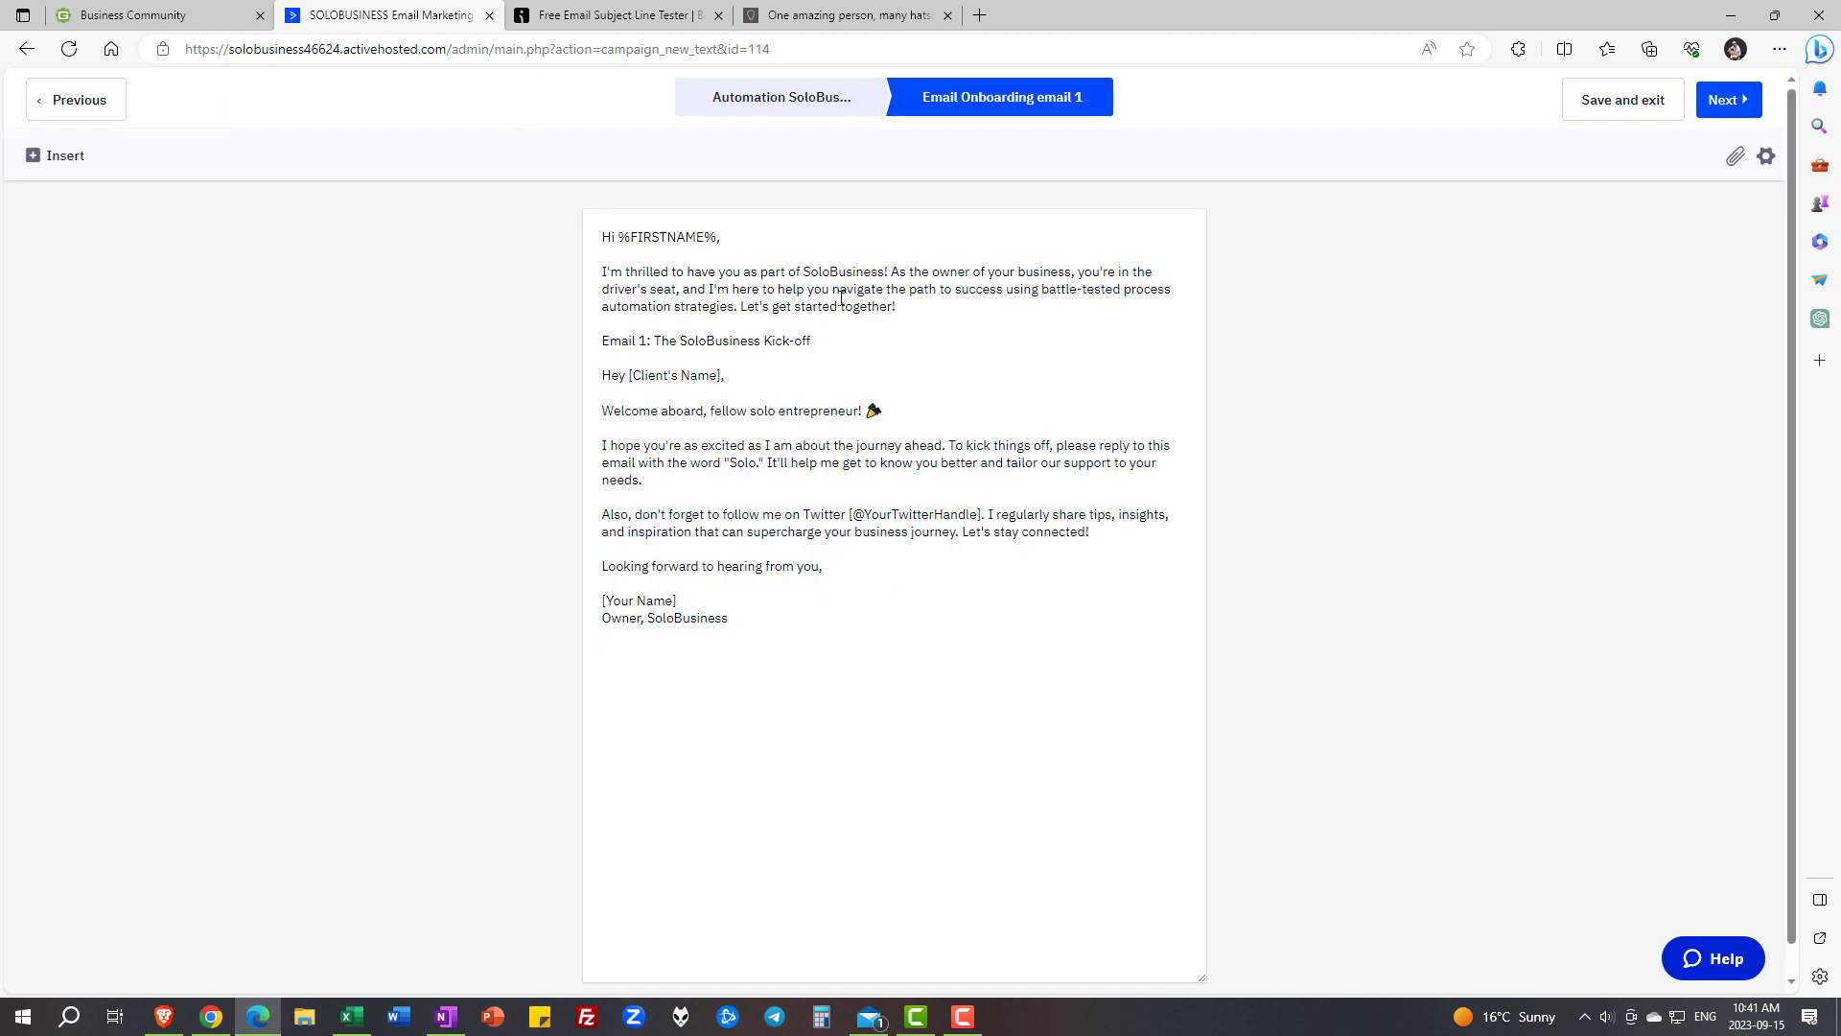
# Split the opening into short paragraphs, dropping the Email 1 heading and moving the Welcome aboard line
pyautogui.press('Return')
pyautogui.press('Delete')
pyautogui.hotkey('shift', 'End')
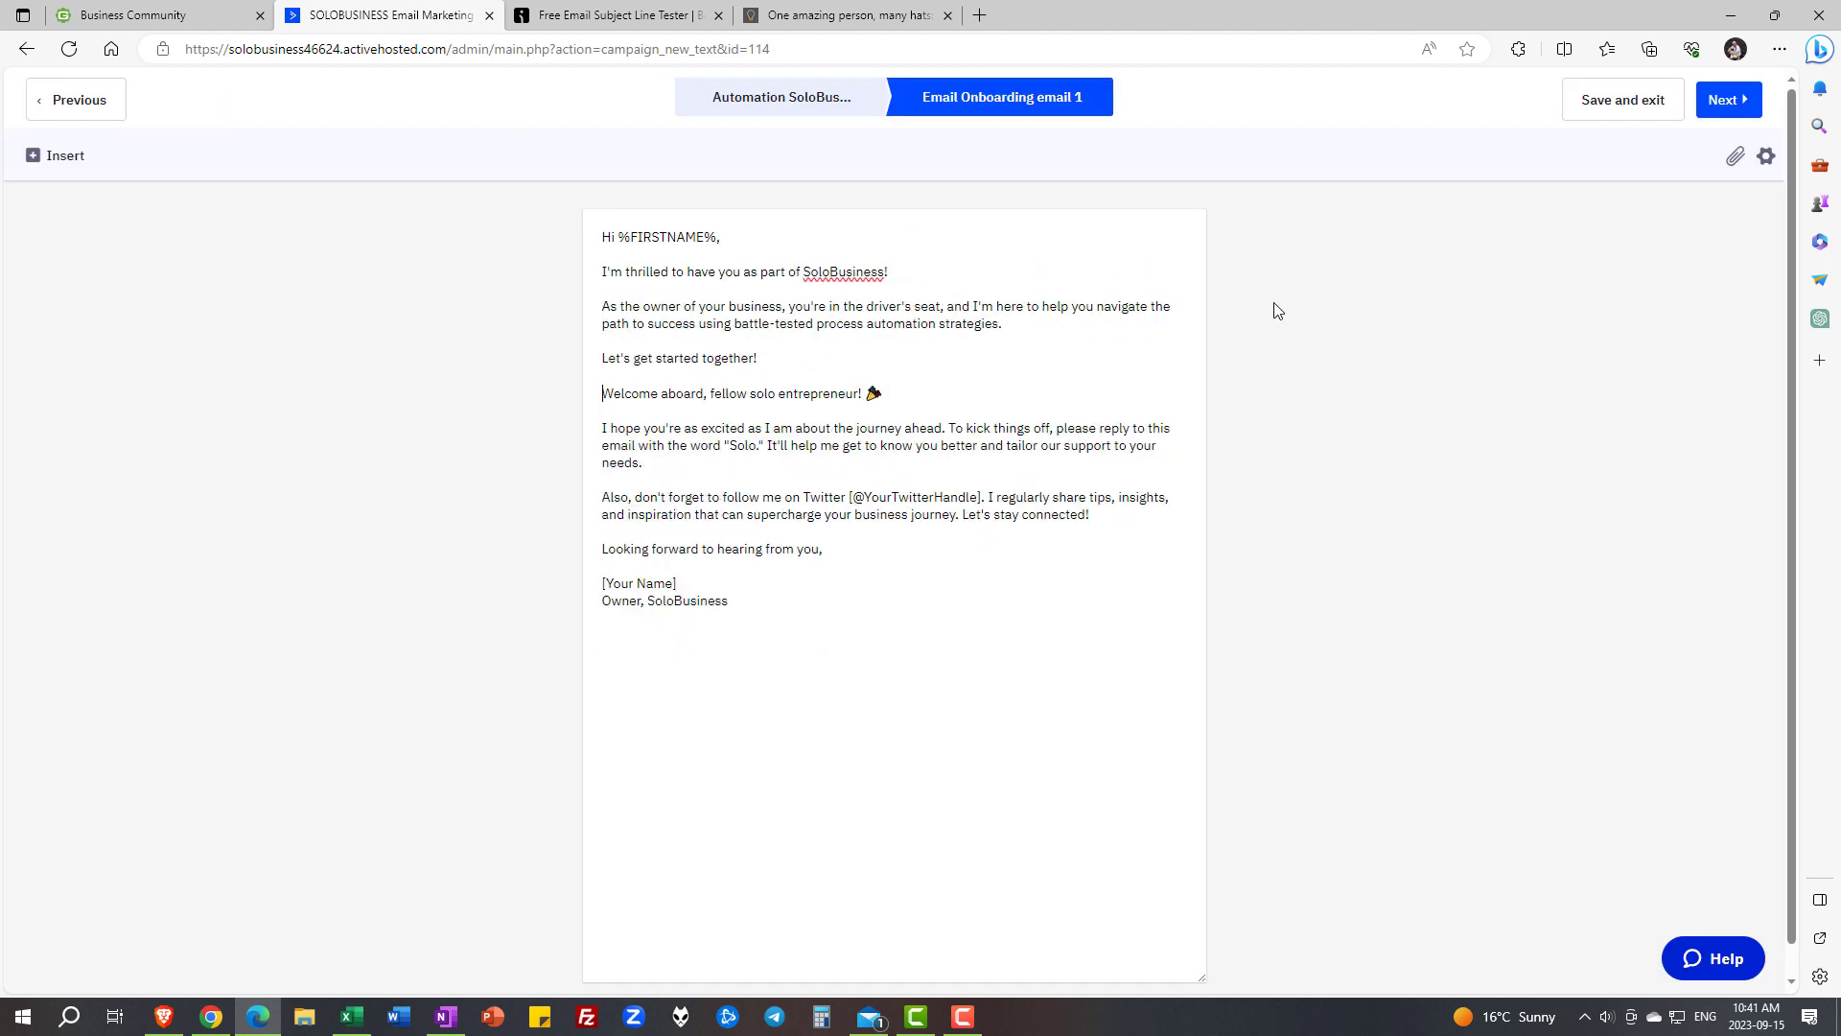
pyautogui.hotkey('ctrl', 'x')
pyautogui.press('Up')
pyautogui.press('Up')
pyautogui.press('Up')
pyautogui.press('Up')
pyautogui.hotkey('shift', 'End')
pyautogui.hotkey('ctrl', 'v')
pyautogui.press('Delete')
pyautogui.press('Return')
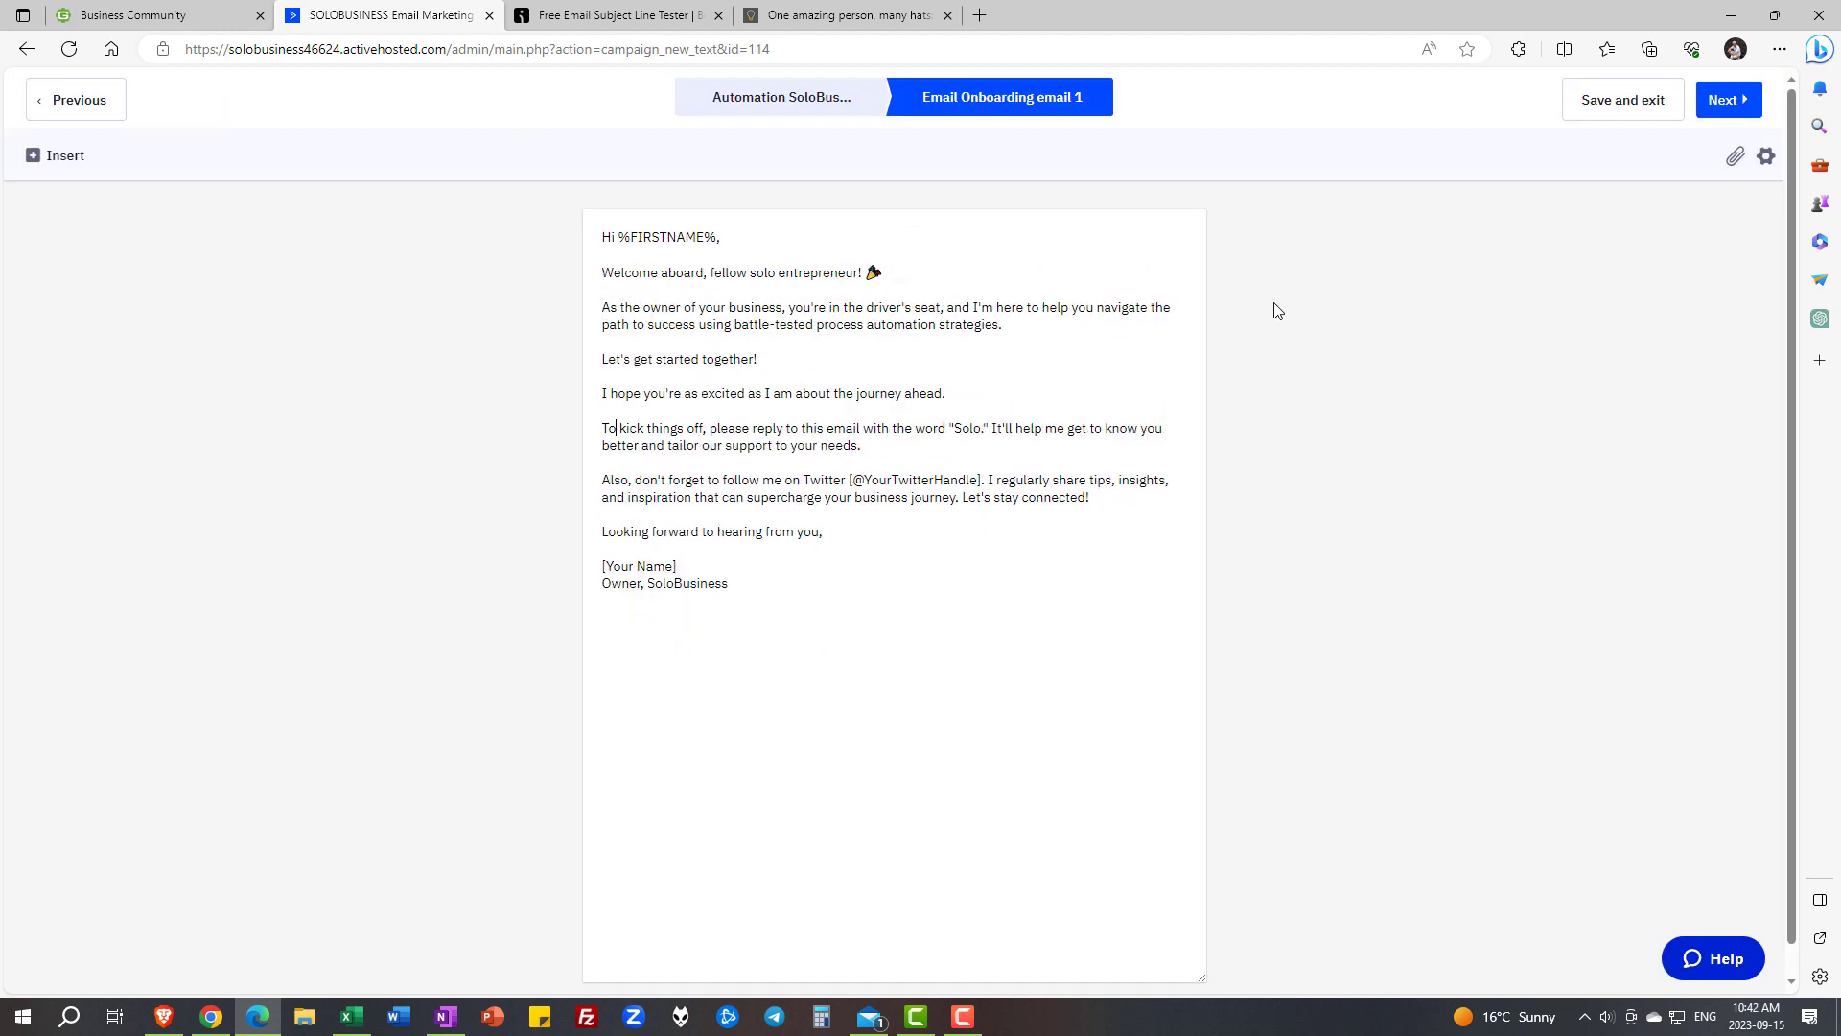
pyautogui.hotkey('ctrl', 'shift', 'Right')
pyautogui.hotkey('ctrl', 'shift', 'Right')
pyautogui.hotkey('ctrl', 'shift', 'Right')
pyautogui.hotkey('ctrl', 'shift', 'Right')
pyautogui.hotkey('ctrl', 'shift', 'Right')
pyautogui.hotkey('ctrl', 'shift', 'Right')
pyautogui.hotkey('ctrl', 'shift', 'Right')
pyautogui.hotkey('ctrl', 'shift', 'Right')
pyautogui.hotkey('ctrl', 'shift', 'Right')
pyautogui.press('Left')
pyautogui.press('Left')
pyautogui.hotkey('ctrl', 'shift', 'Right')
pyautogui.hotkey('ctrl', 'shift', 'Right')
pyautogui.hotkey('ctrl', 'shift', 'Right')
pyautogui.hotkey('ctrl', 'shift', 'Right')
pyautogui.hotkey('ctrl', 'shift', 'Right')
pyautogui.hotkey('ctrl', 'shift', 'Right')
pyautogui.hotkey('ctrl', 'shift', 'Right')
pyautogui.hotkey('ctrl', 'shift', 'Right')
pyautogui.hotkey('ctrl', 'shift', 'Right')
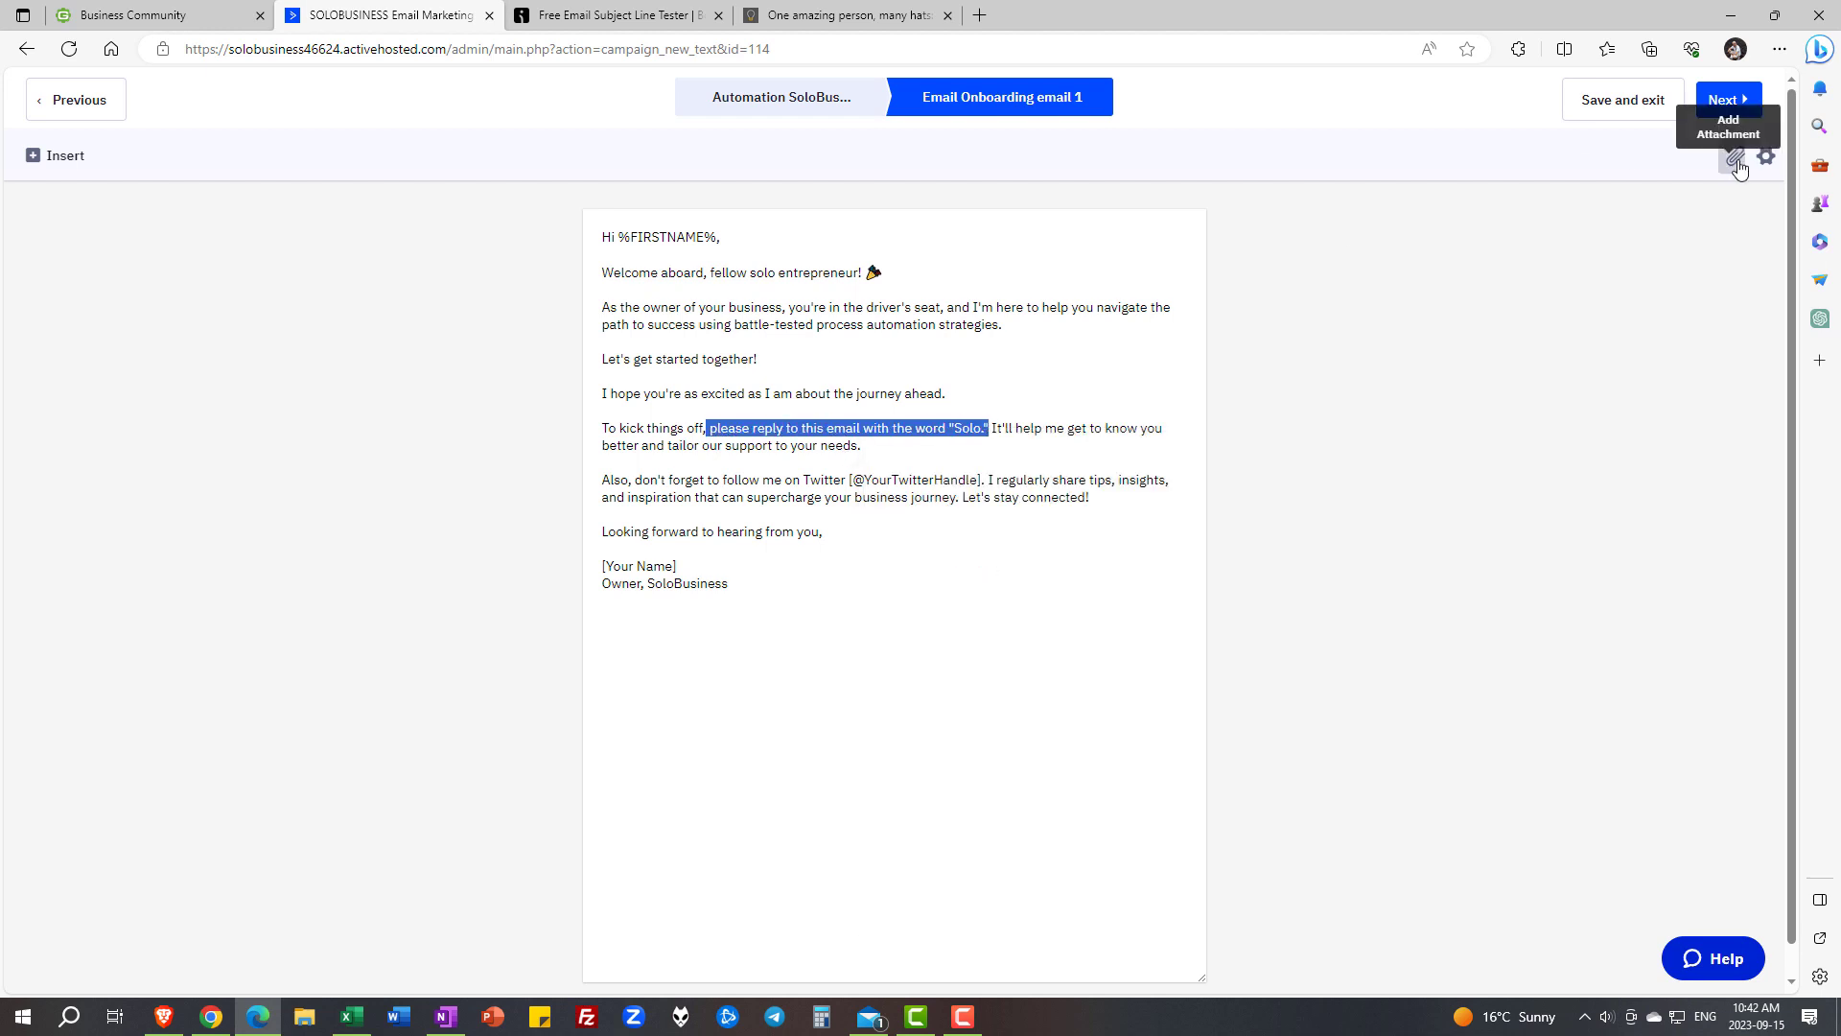
# Change the follow line to 'X (fka Twitter)' with the sender's handle, tips sentence on its own line
pyautogui.click(860, 483)
pyautogui.write('X (fka')
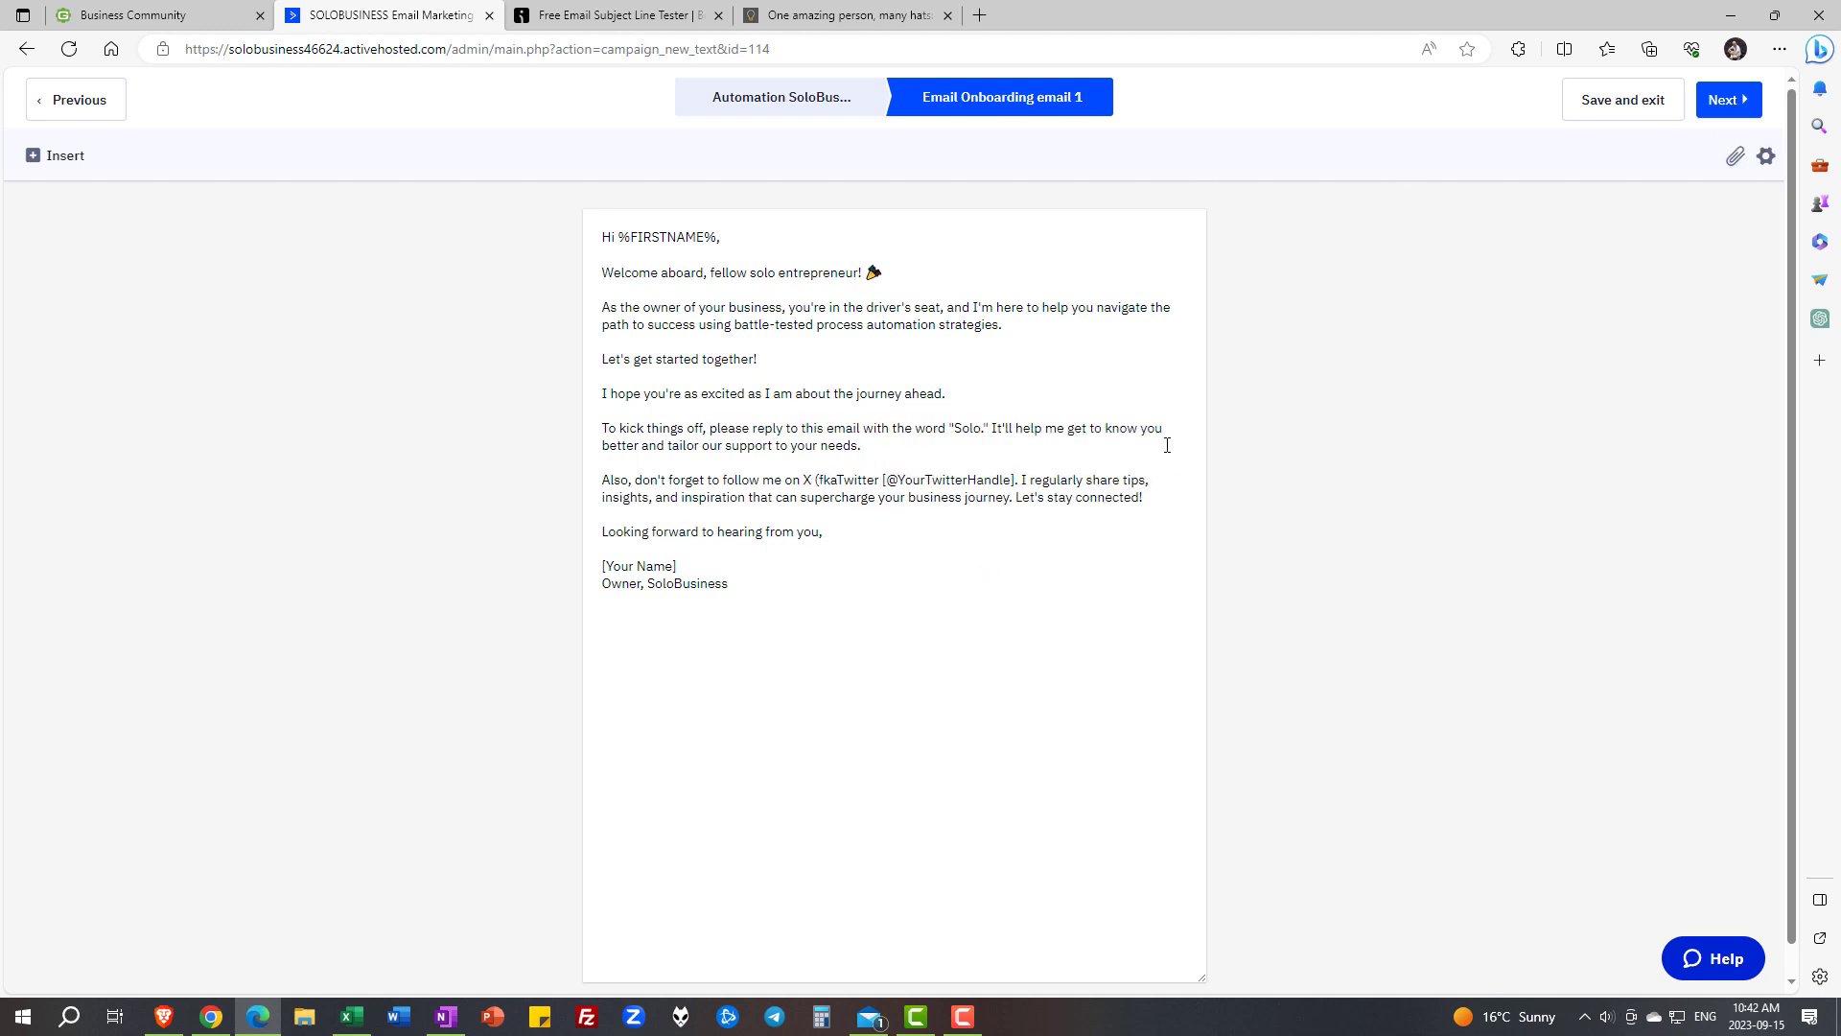
pyautogui.press('Right')
pyautogui.press('Right')
pyautogui.press('Right')
pyautogui.press('Right')
pyautogui.press('Right')
pyautogui.press('Right')
pyautogui.press('Right')
pyautogui.write(')')
pyautogui.press('Right')
pyautogui.hotkey('ctrl', 'shift', 'Right')
pyautogui.write('@business_solo')
pyautogui.press('Return')
pyautogui.press('Return')
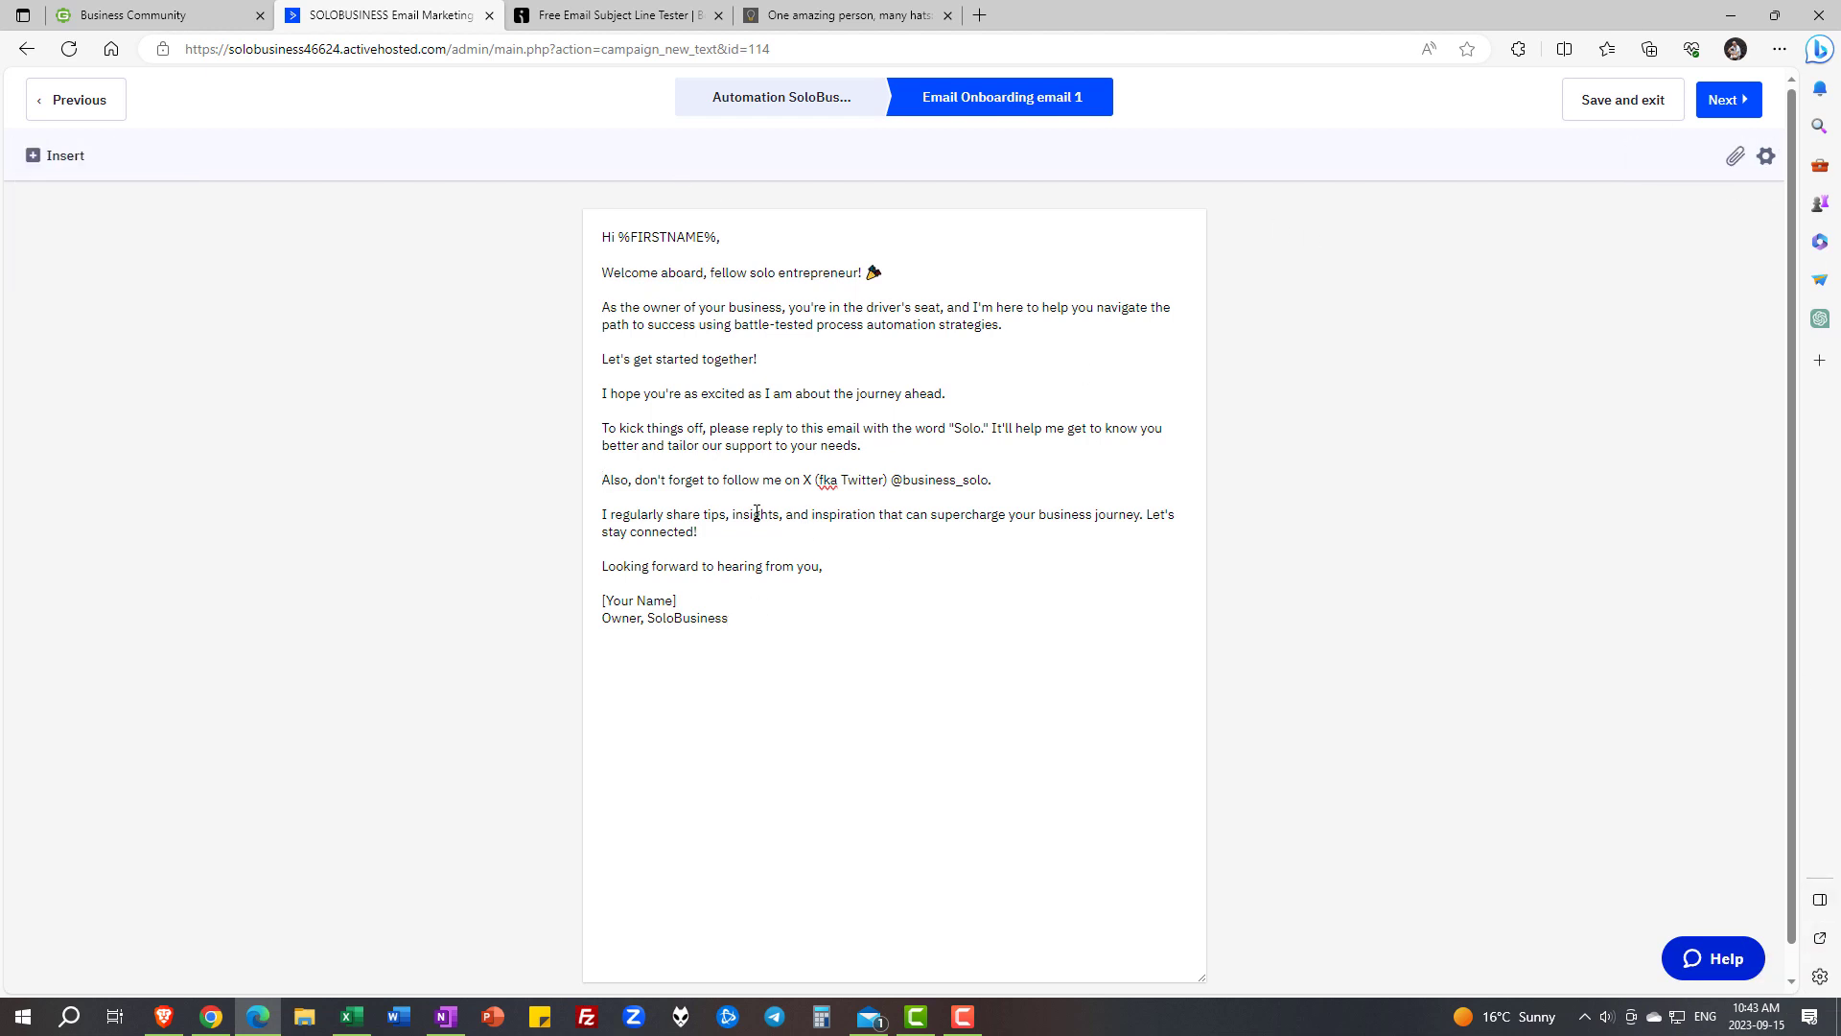
# Reword the kick-off sentence to request dragging the email into Primary Inbox, with 'Ok - check and check!' separate
pyautogui.hotkey('ctrl', 'shift', 'Right')
pyautogui.hotkey('ctrl', 'shift', 'Right')
pyautogui.hotkey('ctrl', 'shift', 'Right')
pyautogui.hotkey('ctrl', 'shift', 'Right')
pyautogui.hotkey('ctrl', 'shift', 'Right')
pyautogui.write('make sure my emails reach you every single time. And')
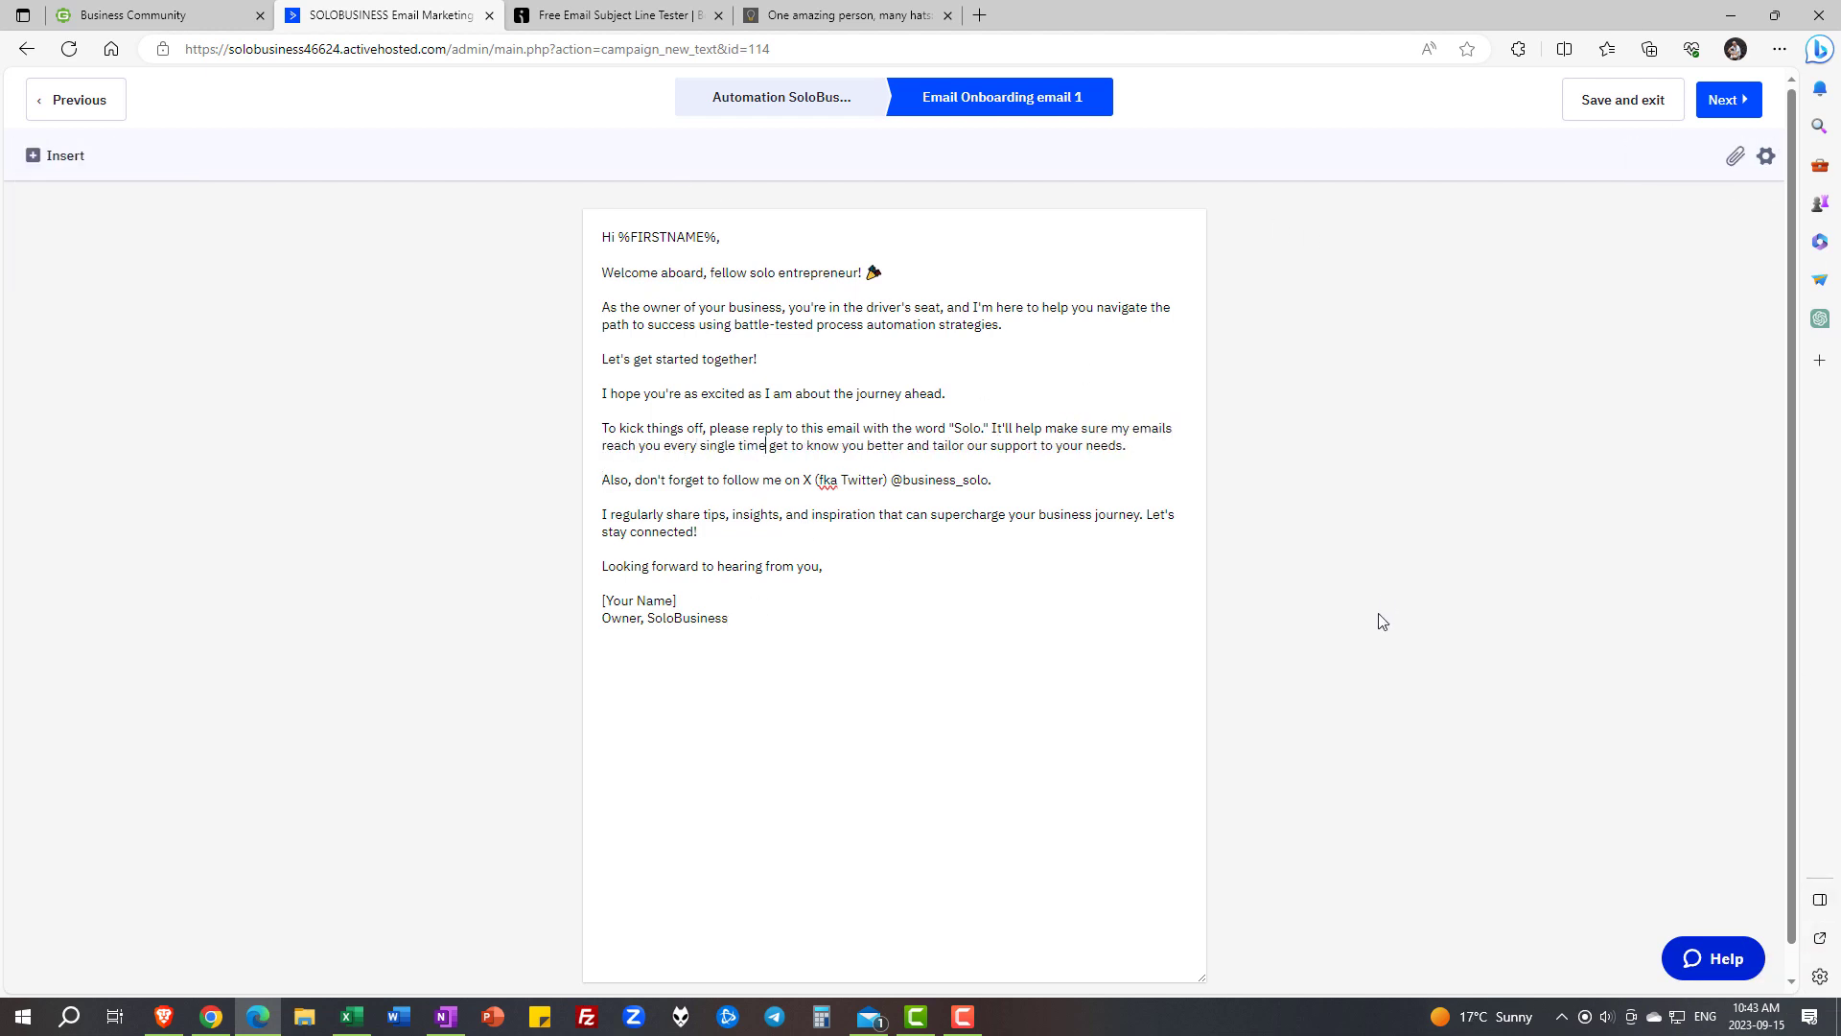
pyautogui.hotkey('shift', 'End')
pyautogui.press('Delete')
pyautogui.write('drag the email into your Primary Inbox. Ok - check and check!')
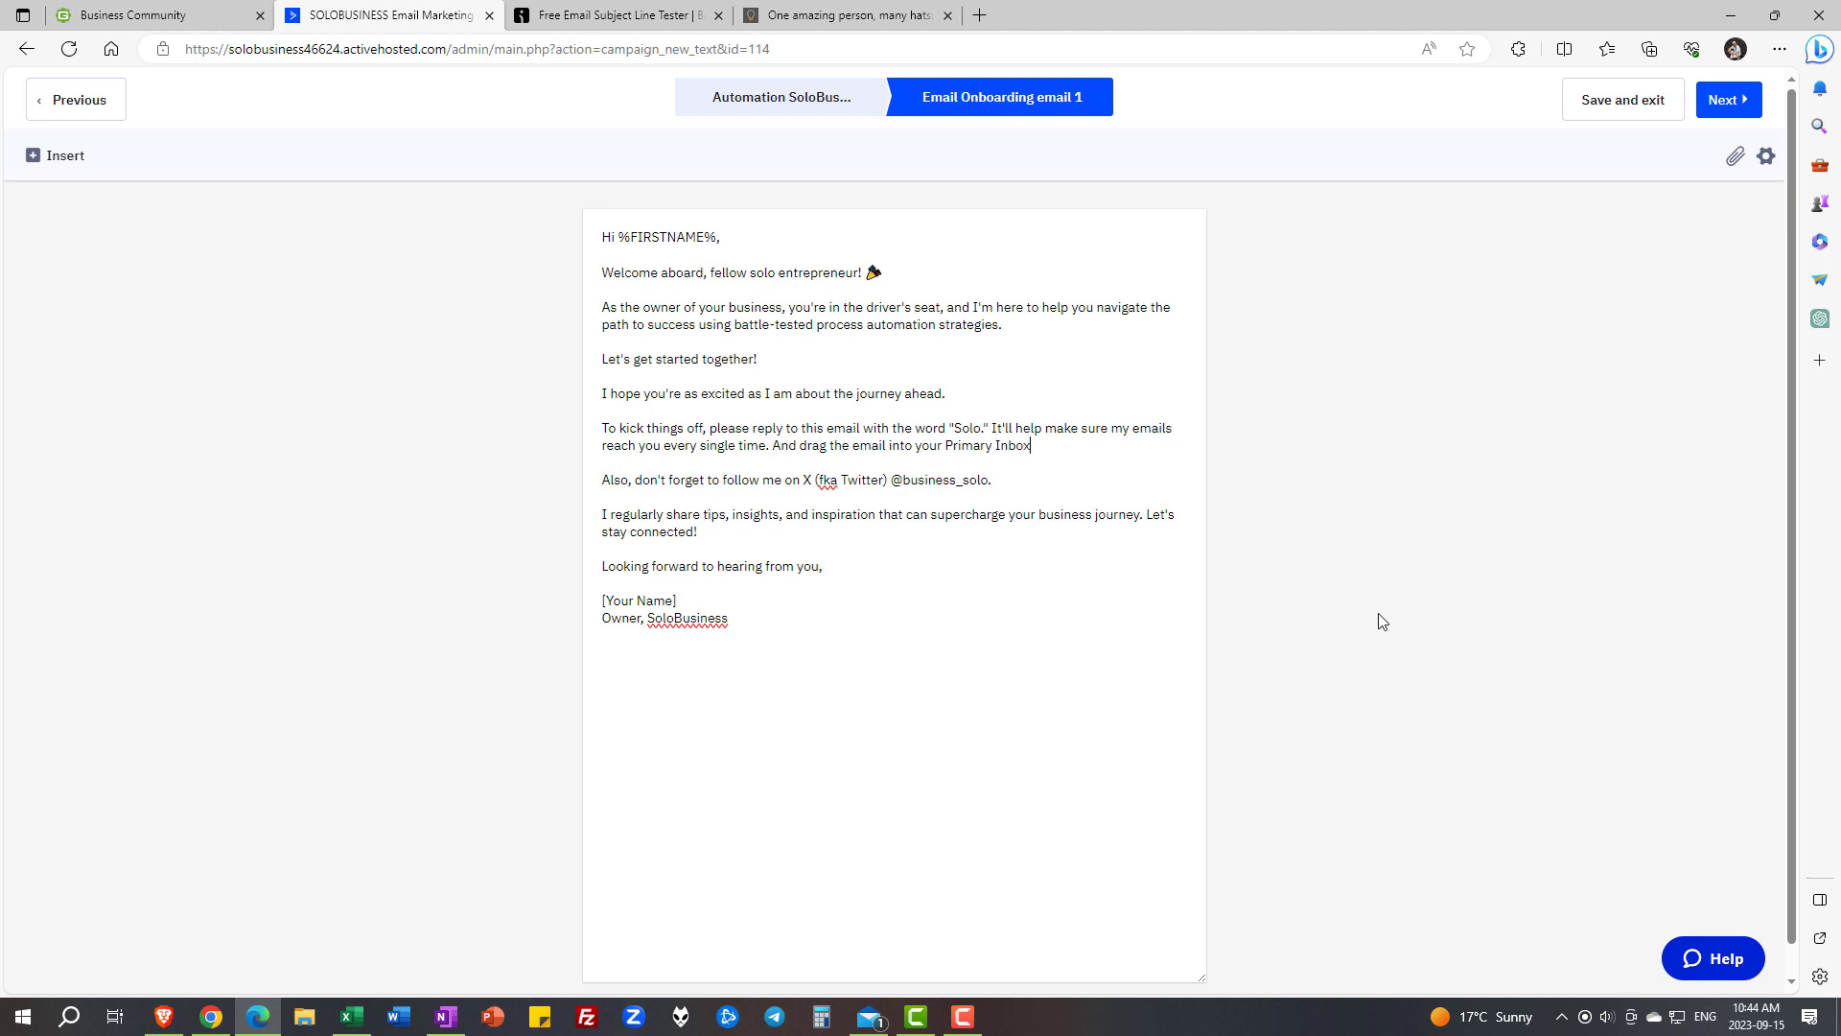
pyautogui.click(1064, 445)
pyautogui.press('Return')
pyautogui.press('Return')
# Replace the old sign-off with 'Talk soon,' and select the name placeholder below it
pyautogui.press('Down')
pyautogui.press('Down')
pyautogui.press('Down')
pyautogui.press('Down')
pyautogui.press('Down')
pyautogui.press('Down')
pyautogui.press('Down')
pyautogui.hotkey('ctrl', 'shift', 'Right')
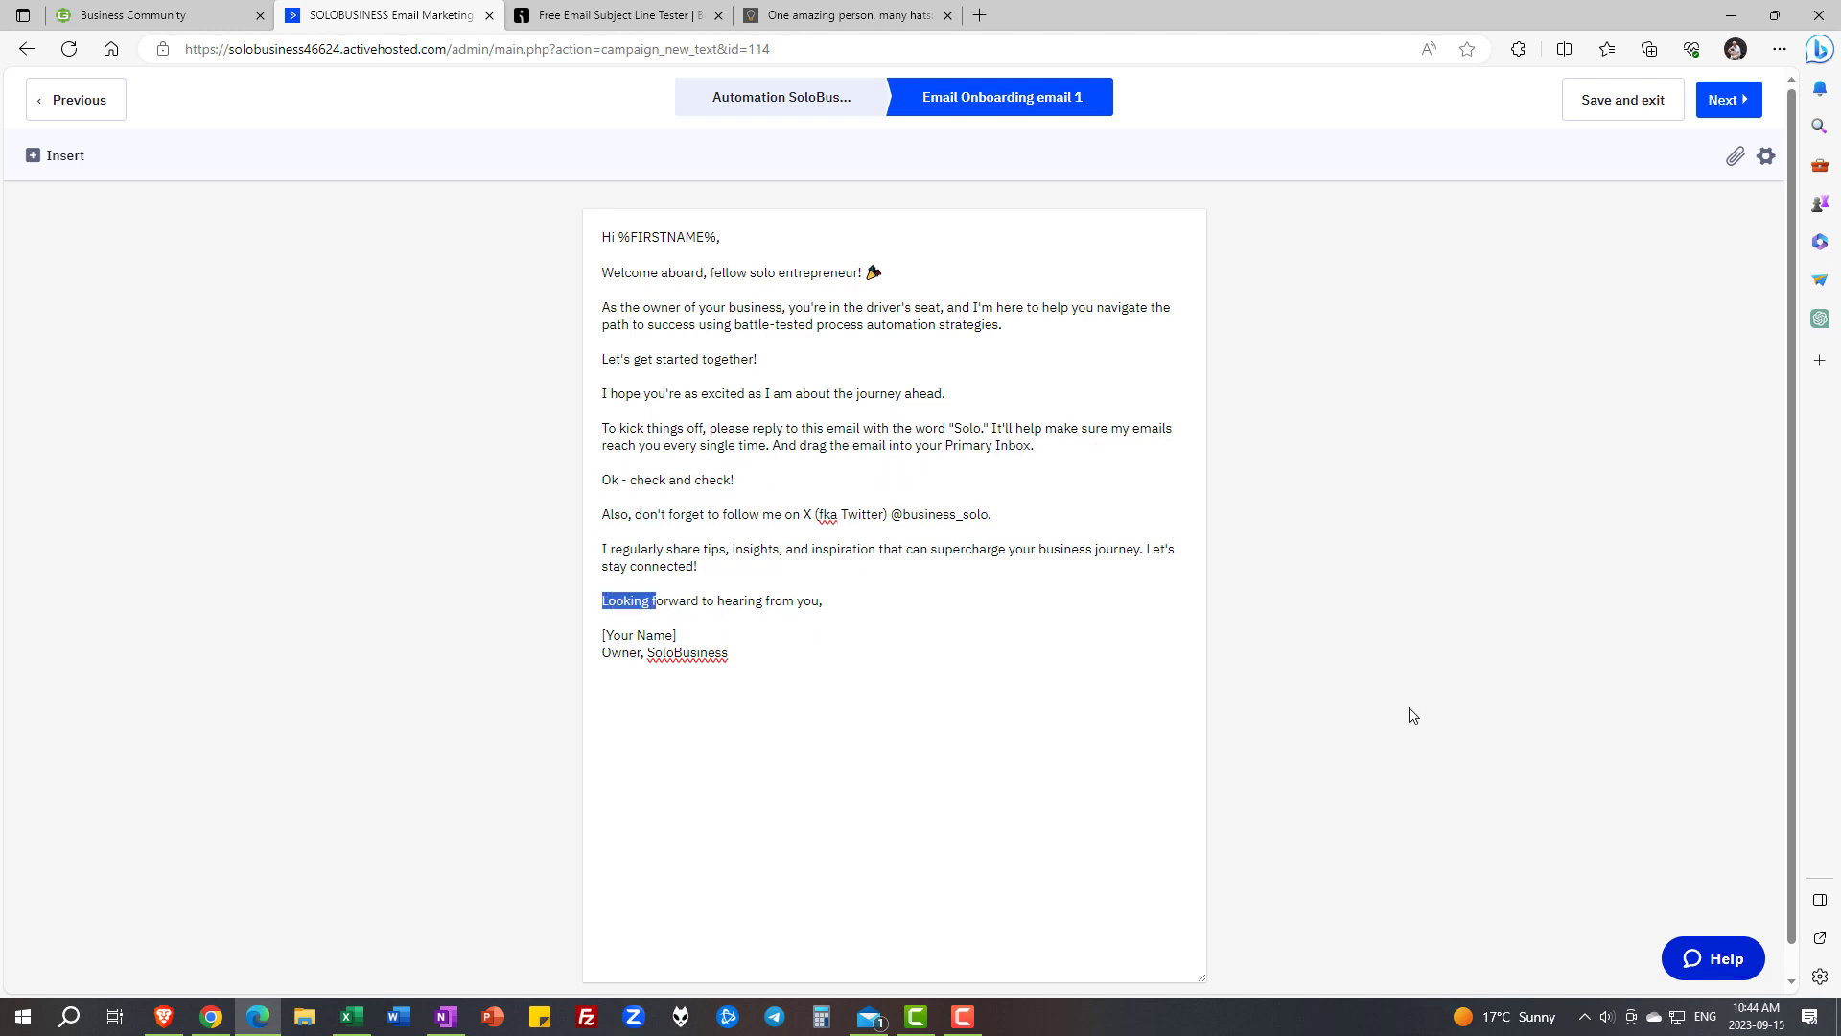
pyautogui.hotkey('shift', 'End')
pyautogui.write('Talk soon,')
pyautogui.press('Down')
pyautogui.press('Down')
pyautogui.press('Home')
pyautogui.hotkey('shift', 'End')
pyautogui.write('Vadim')
pyautogui.press('Up')
pyautogui.press('Up')
pyautogui.press('Up')
pyautogui.press('Up')
pyautogui.press('Up')
pyautogui.press('Up')
pyautogui.press('Up')
pyautogui.hotkey('shift', 'Right')
pyautogui.write('https://twitter.com/')
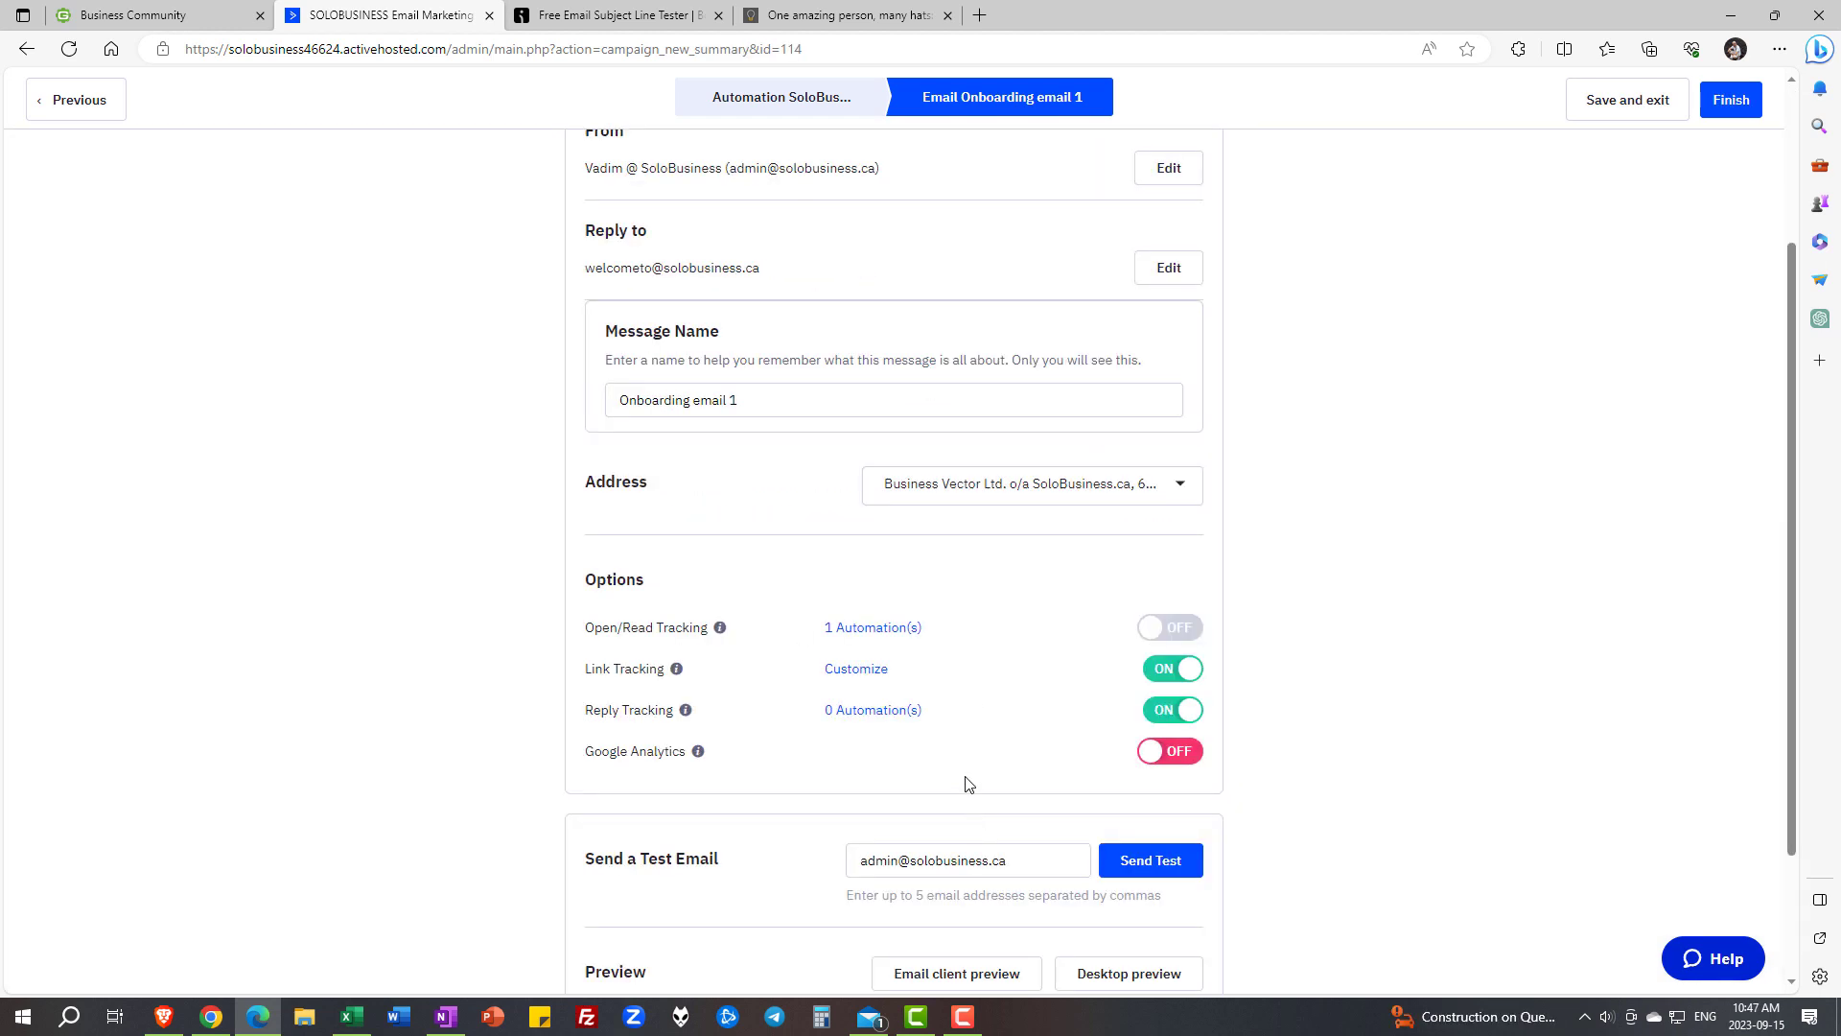
pyautogui.scroll(-1, 899, 767)
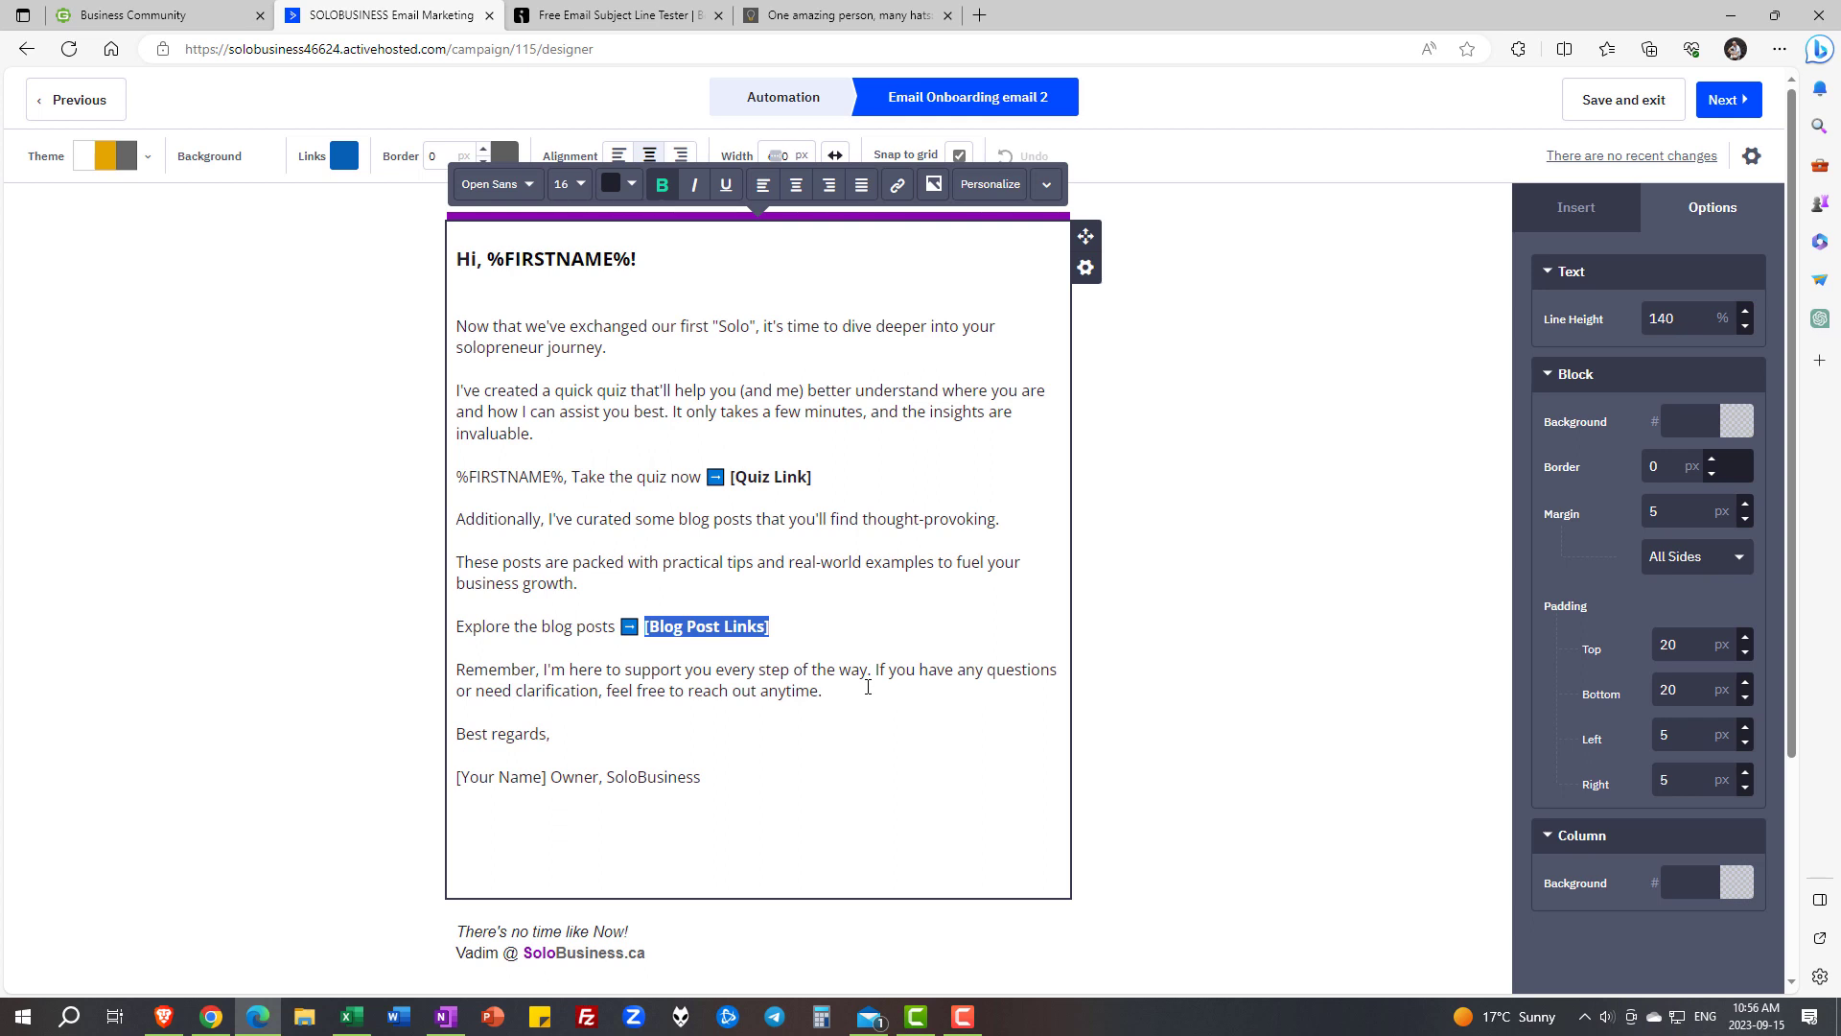
pyautogui.click(868, 686)
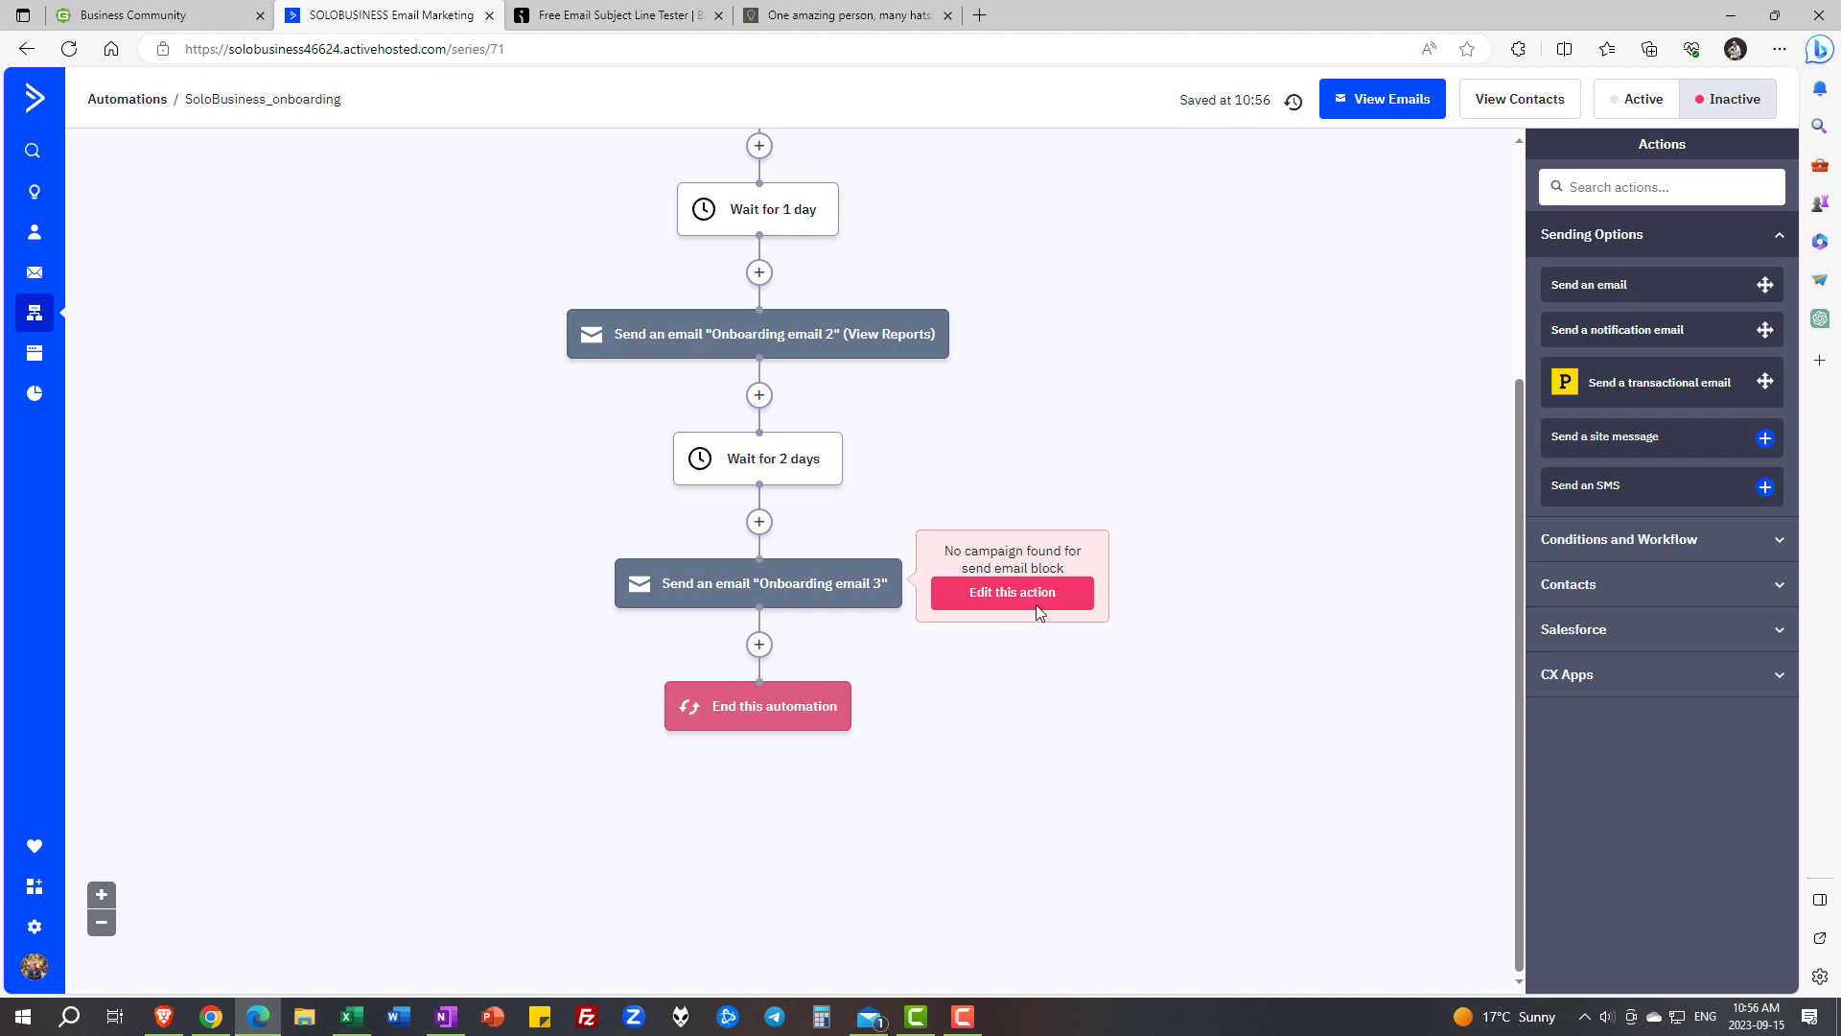
# Give Onboarding email 3 a %FIRSTNAME% subject and remove the empty space below its closing
pyautogui.click(1020, 593)
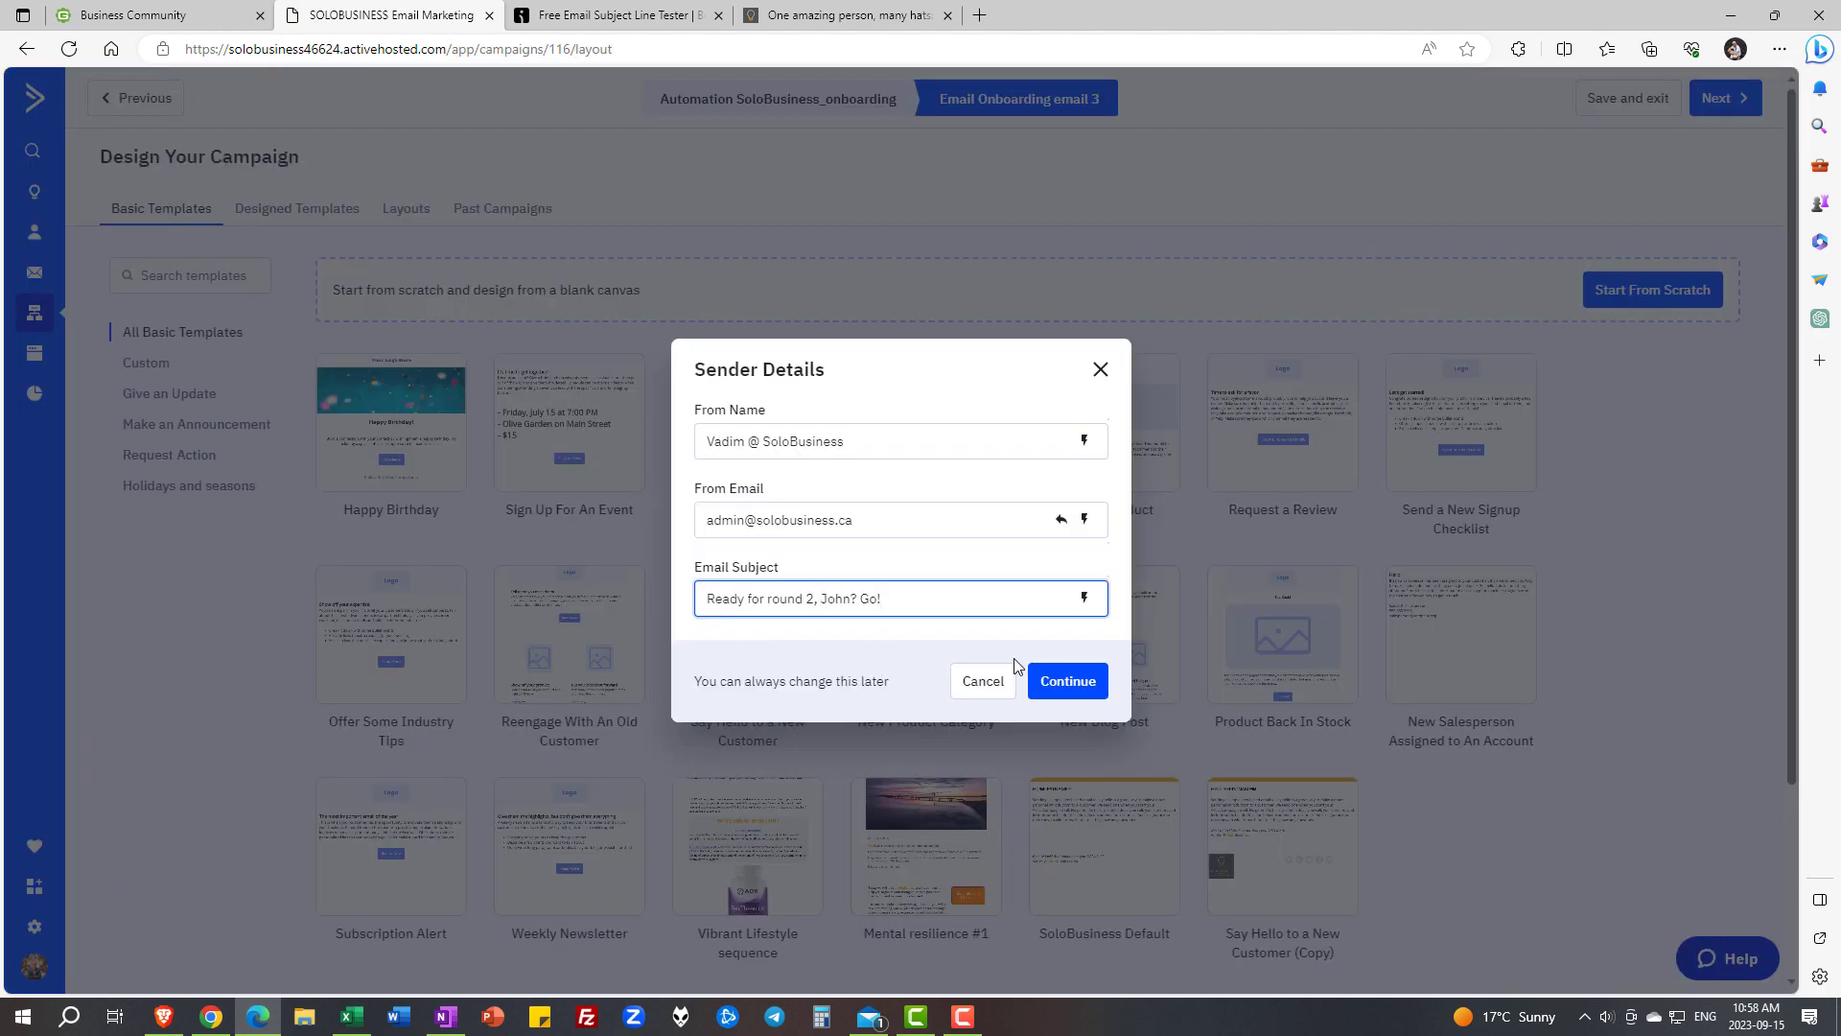
pyautogui.write('%FIRSTNAME%!')
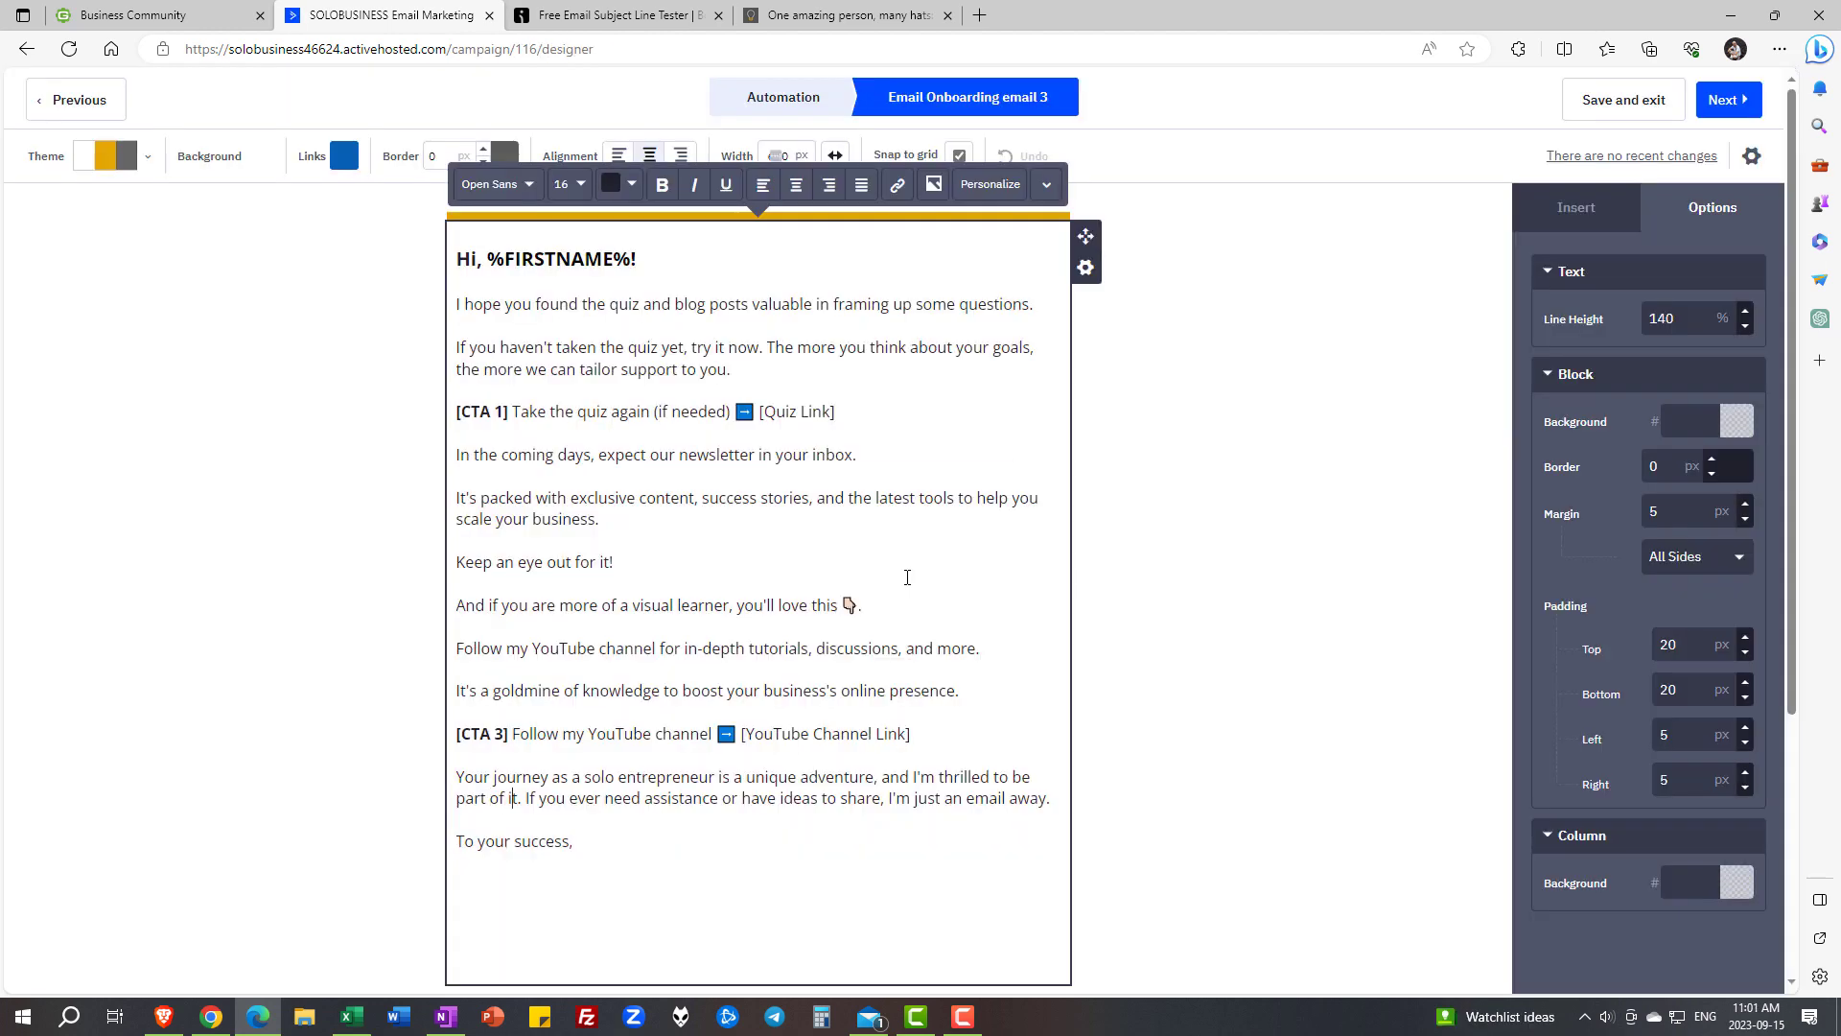
pyautogui.press('Down')
pyautogui.press('Delete')
pyautogui.press('Delete')
pyautogui.press('Delete')
pyautogui.press('Delete')
pyautogui.press('Delete')
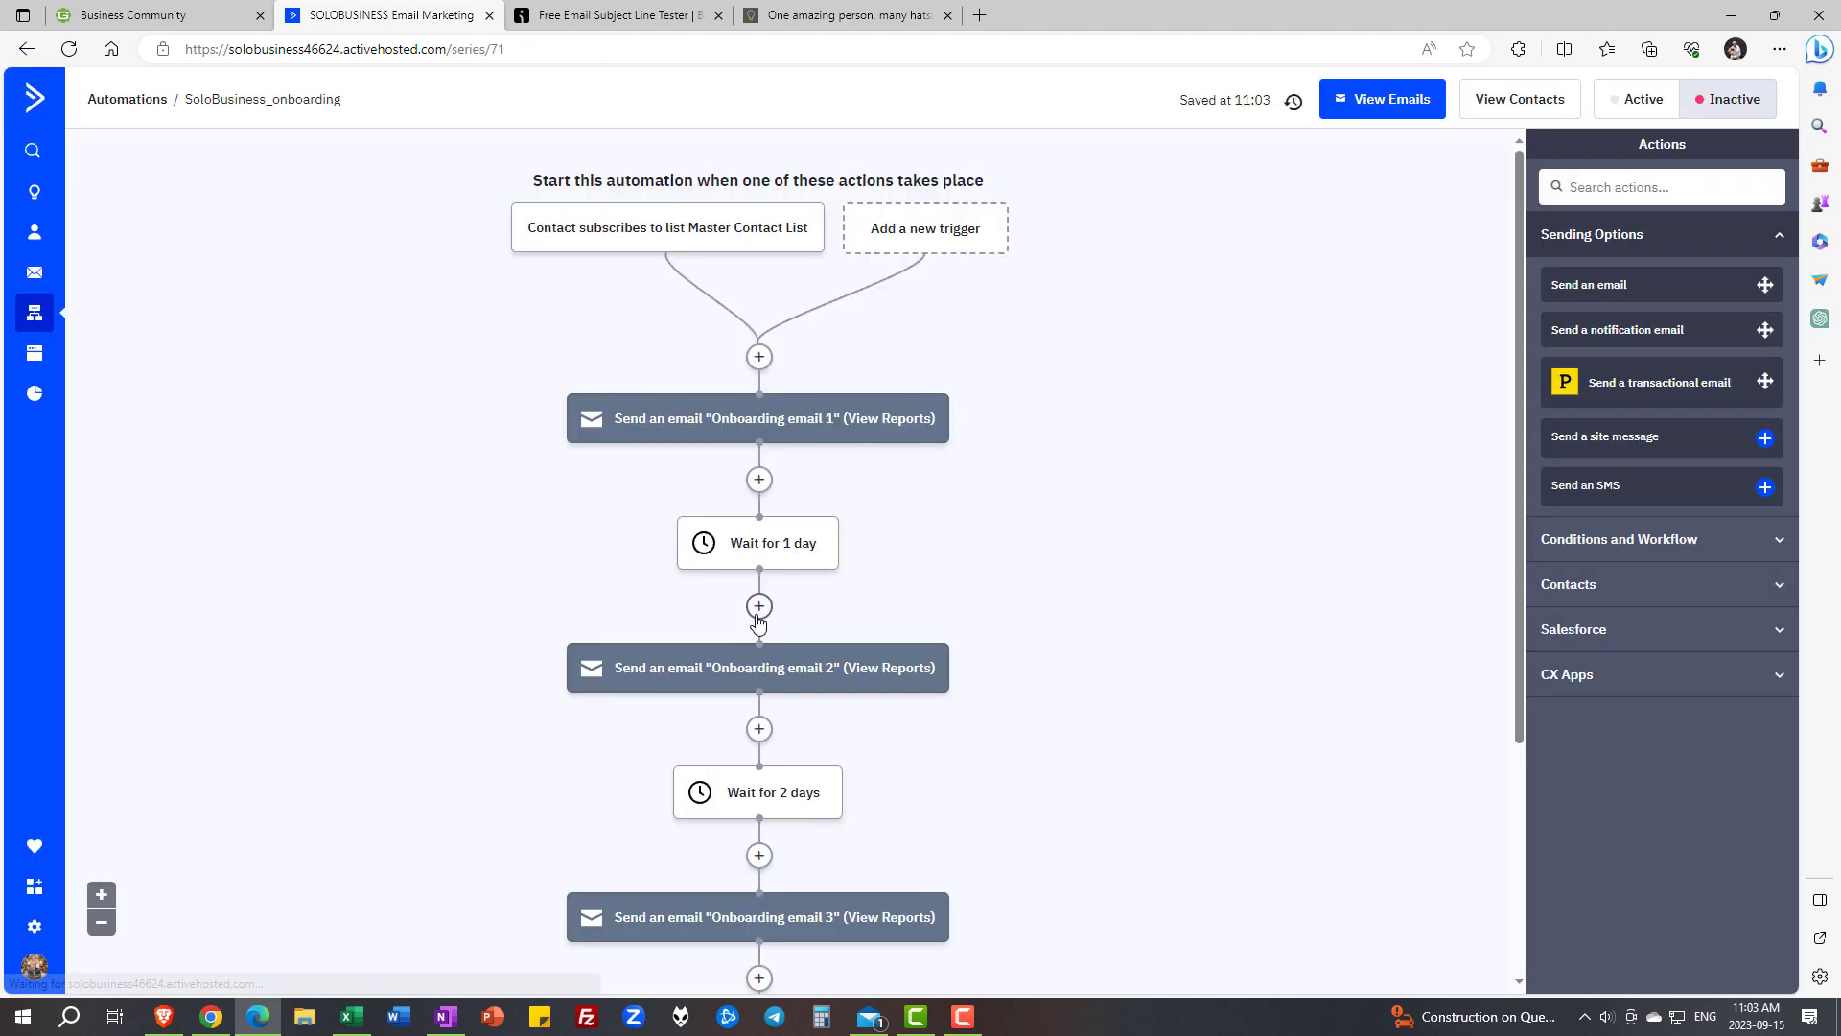
# After the first wait, add a 'has opened in last 2 days' If/Else whose No branch jumps back to Onboarding email 1
pyautogui.click(759, 614)
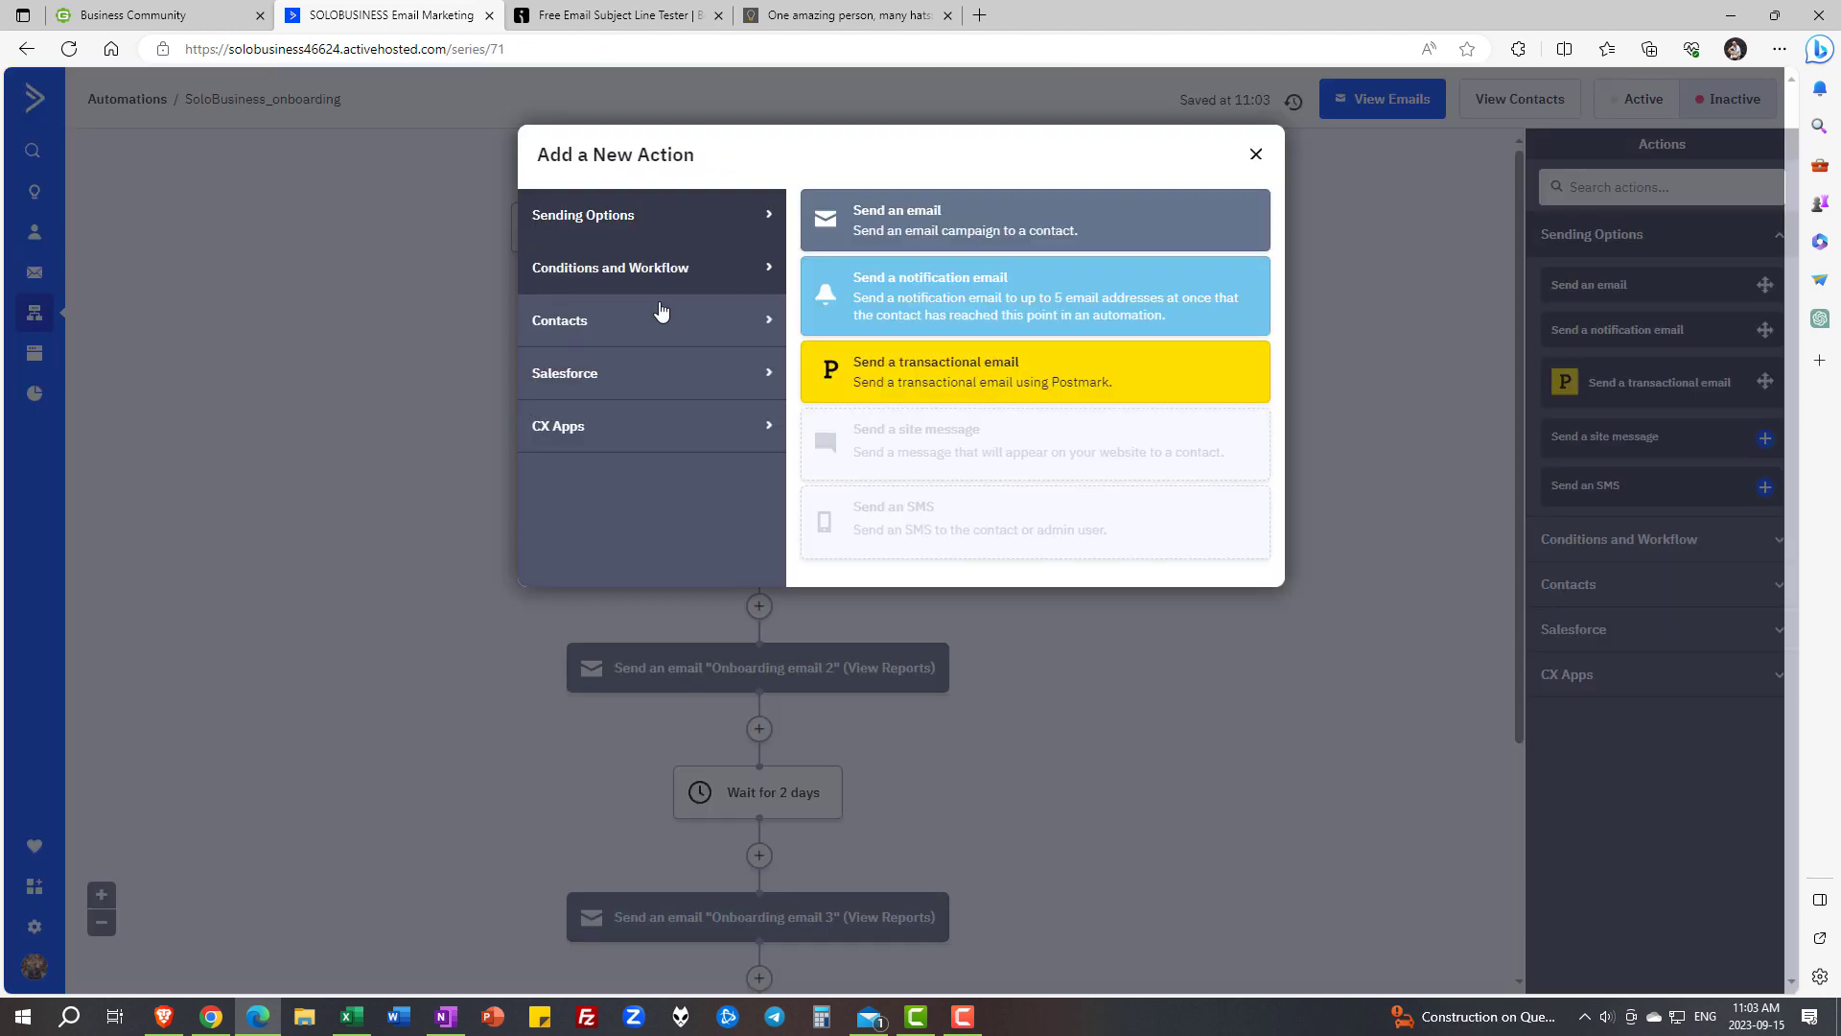
pyautogui.click(637, 358)
pyautogui.click(937, 293)
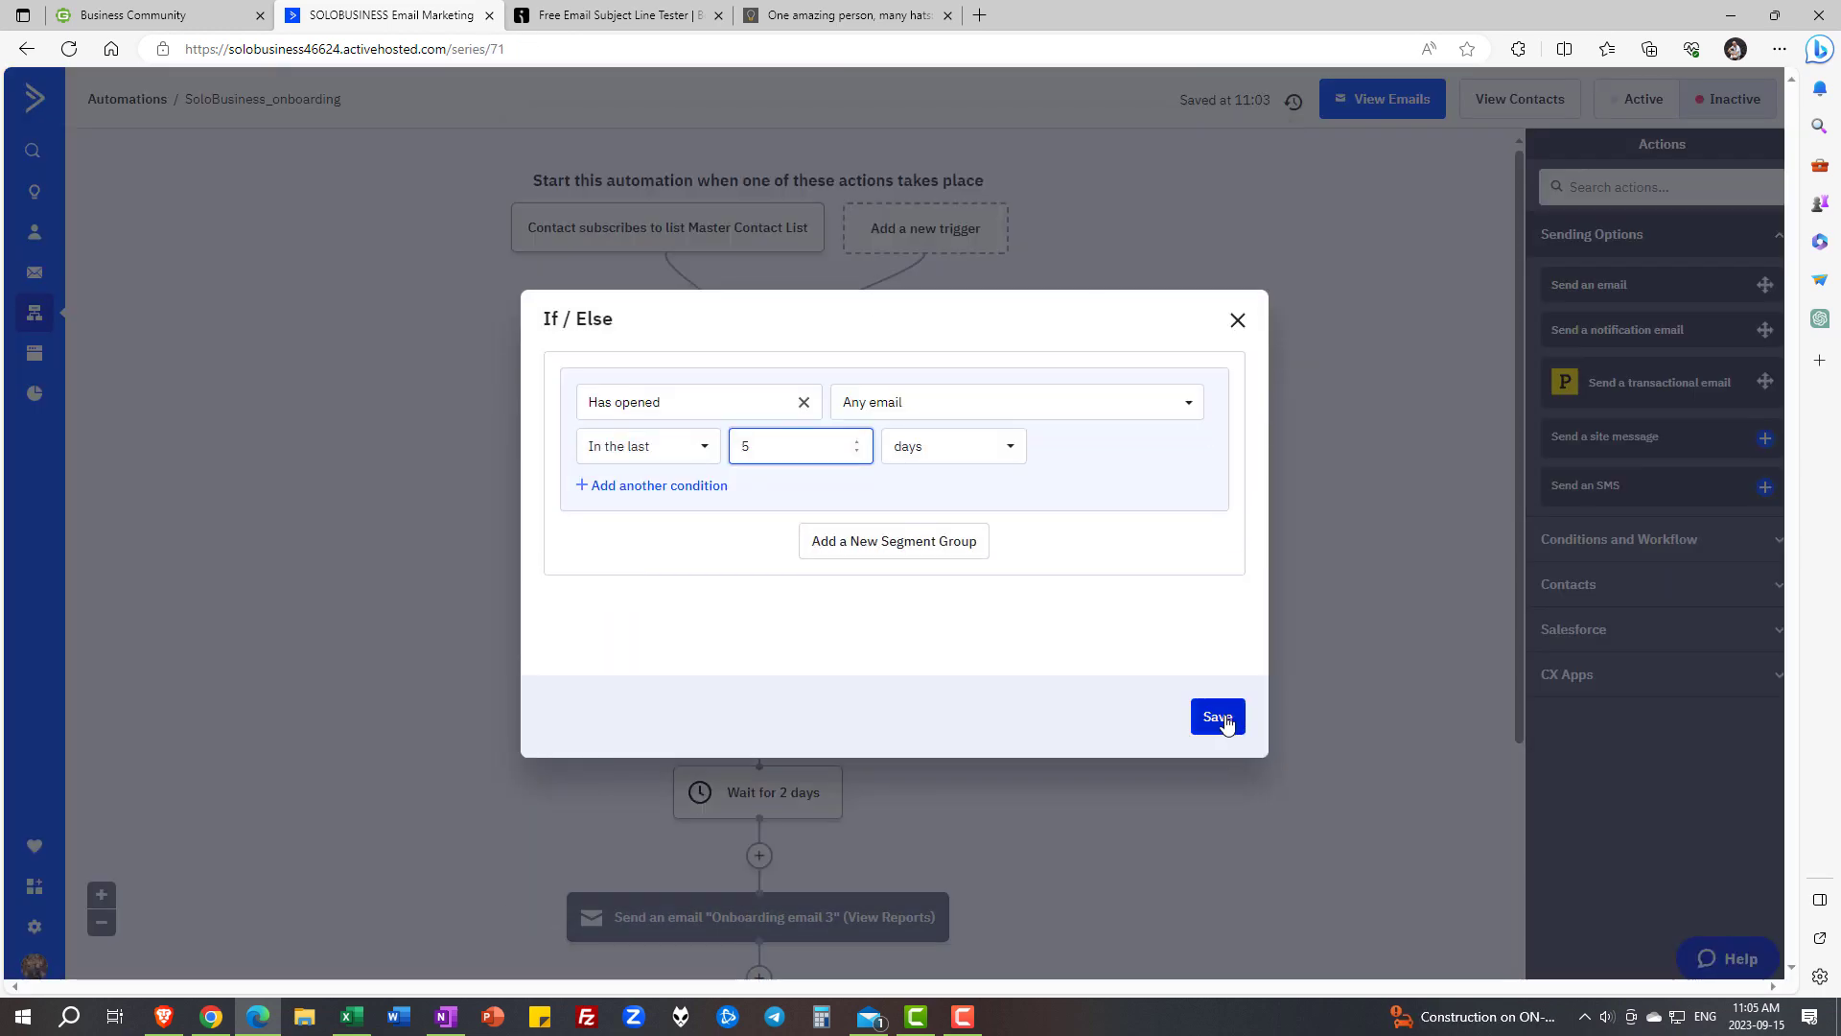
pyautogui.click(1219, 717)
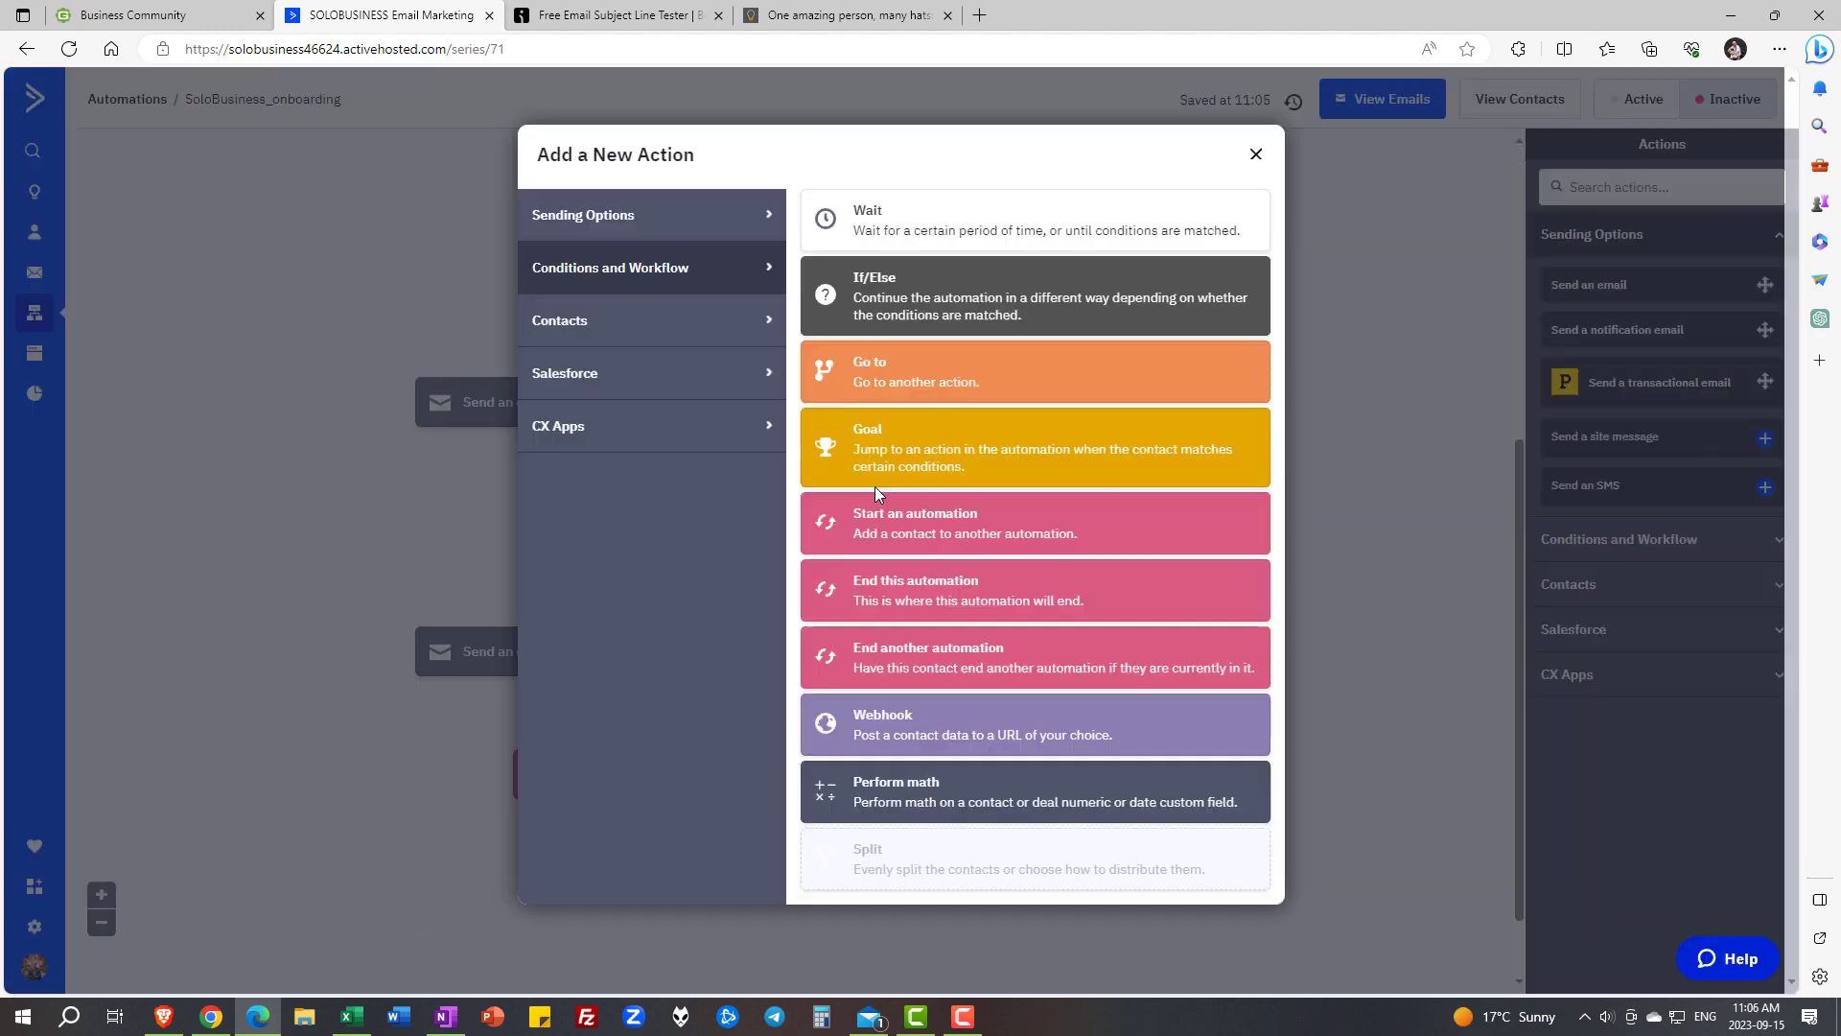
pyautogui.click(874, 451)
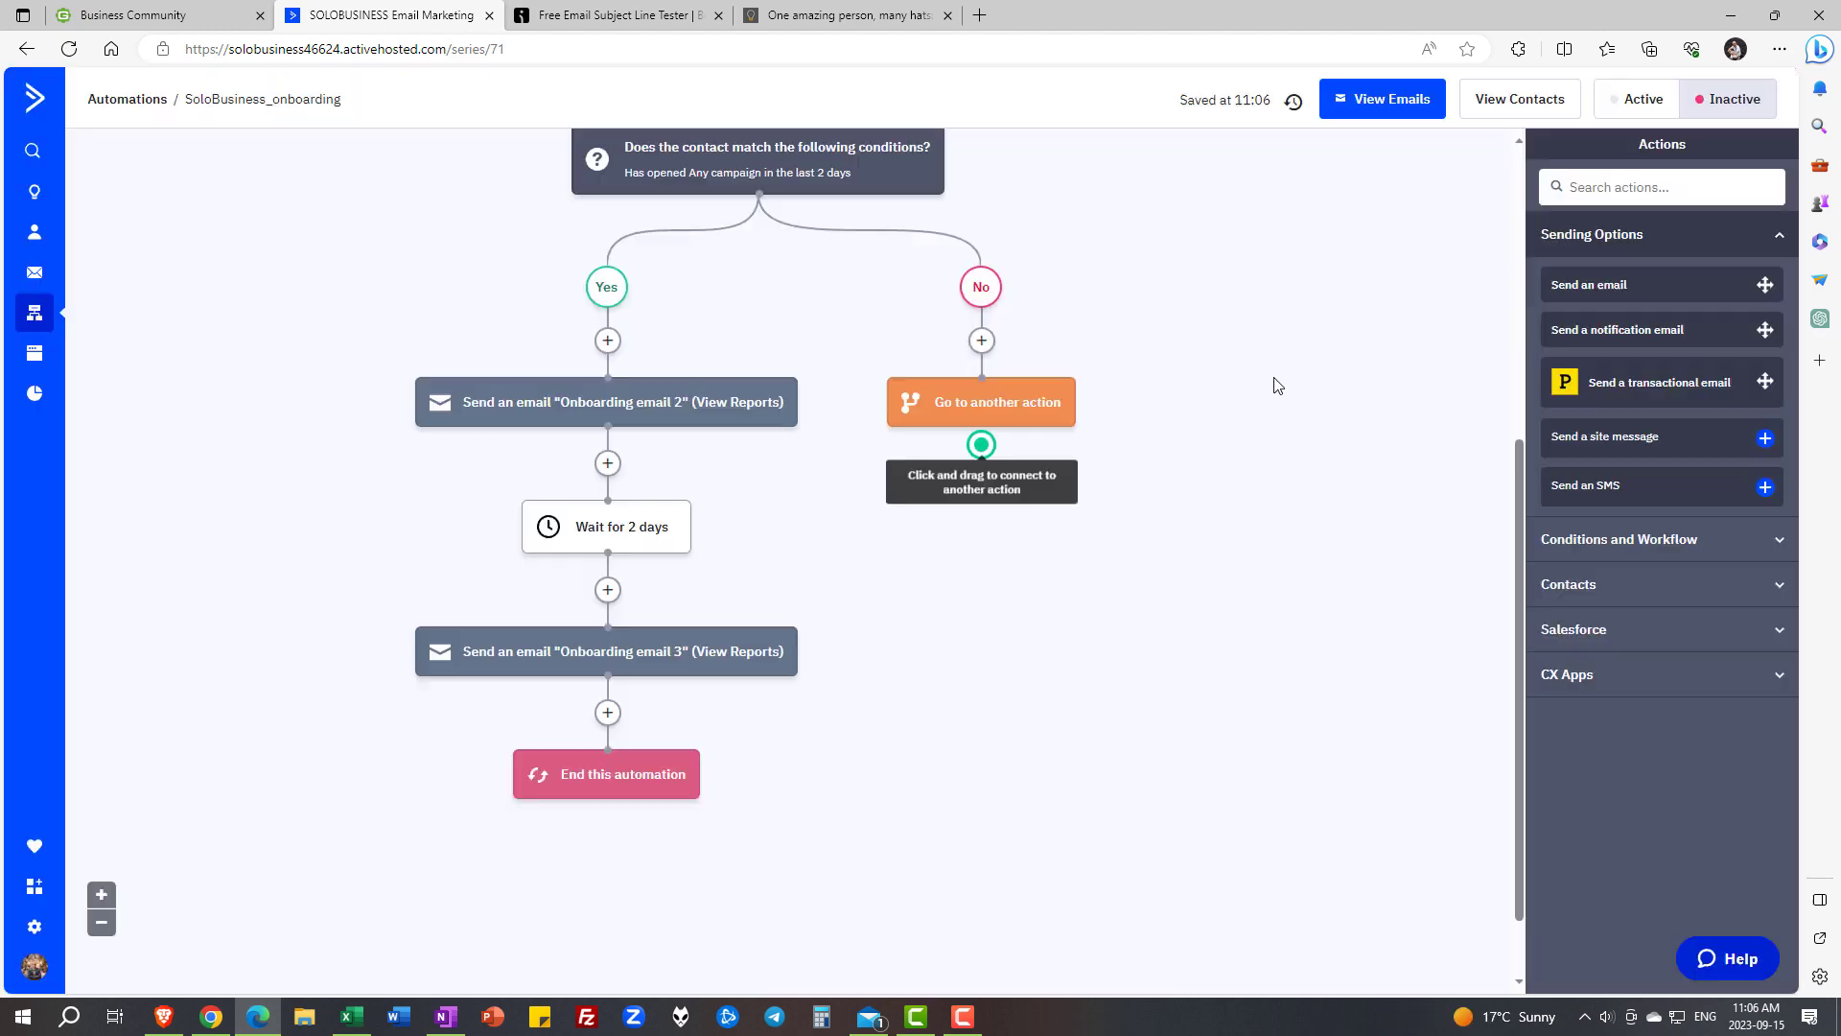
pyautogui.moveTo(979, 444); pyautogui.dragTo(755, 330)
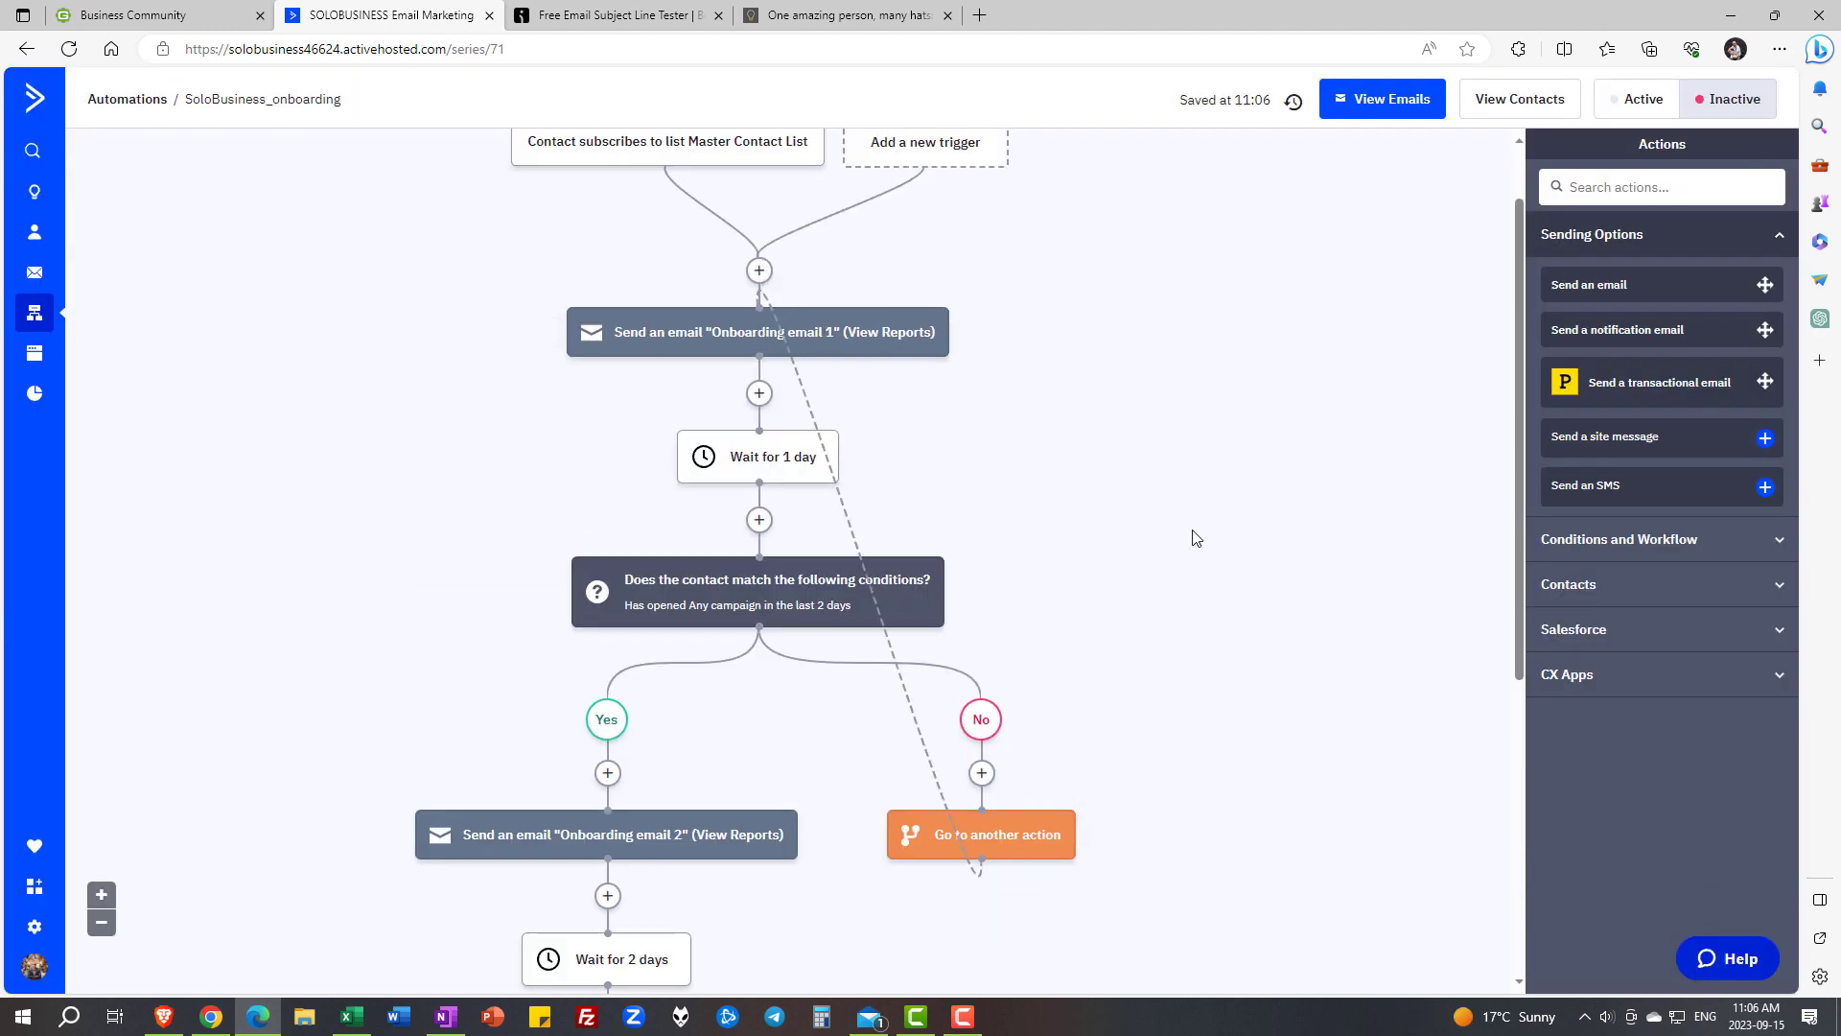
# After Wait for 2 days, add an If/Else checking 'Has opened any campaign in last 1 days'
pyautogui.scroll(-5, 1158, 544)
pyautogui.click(608, 542)
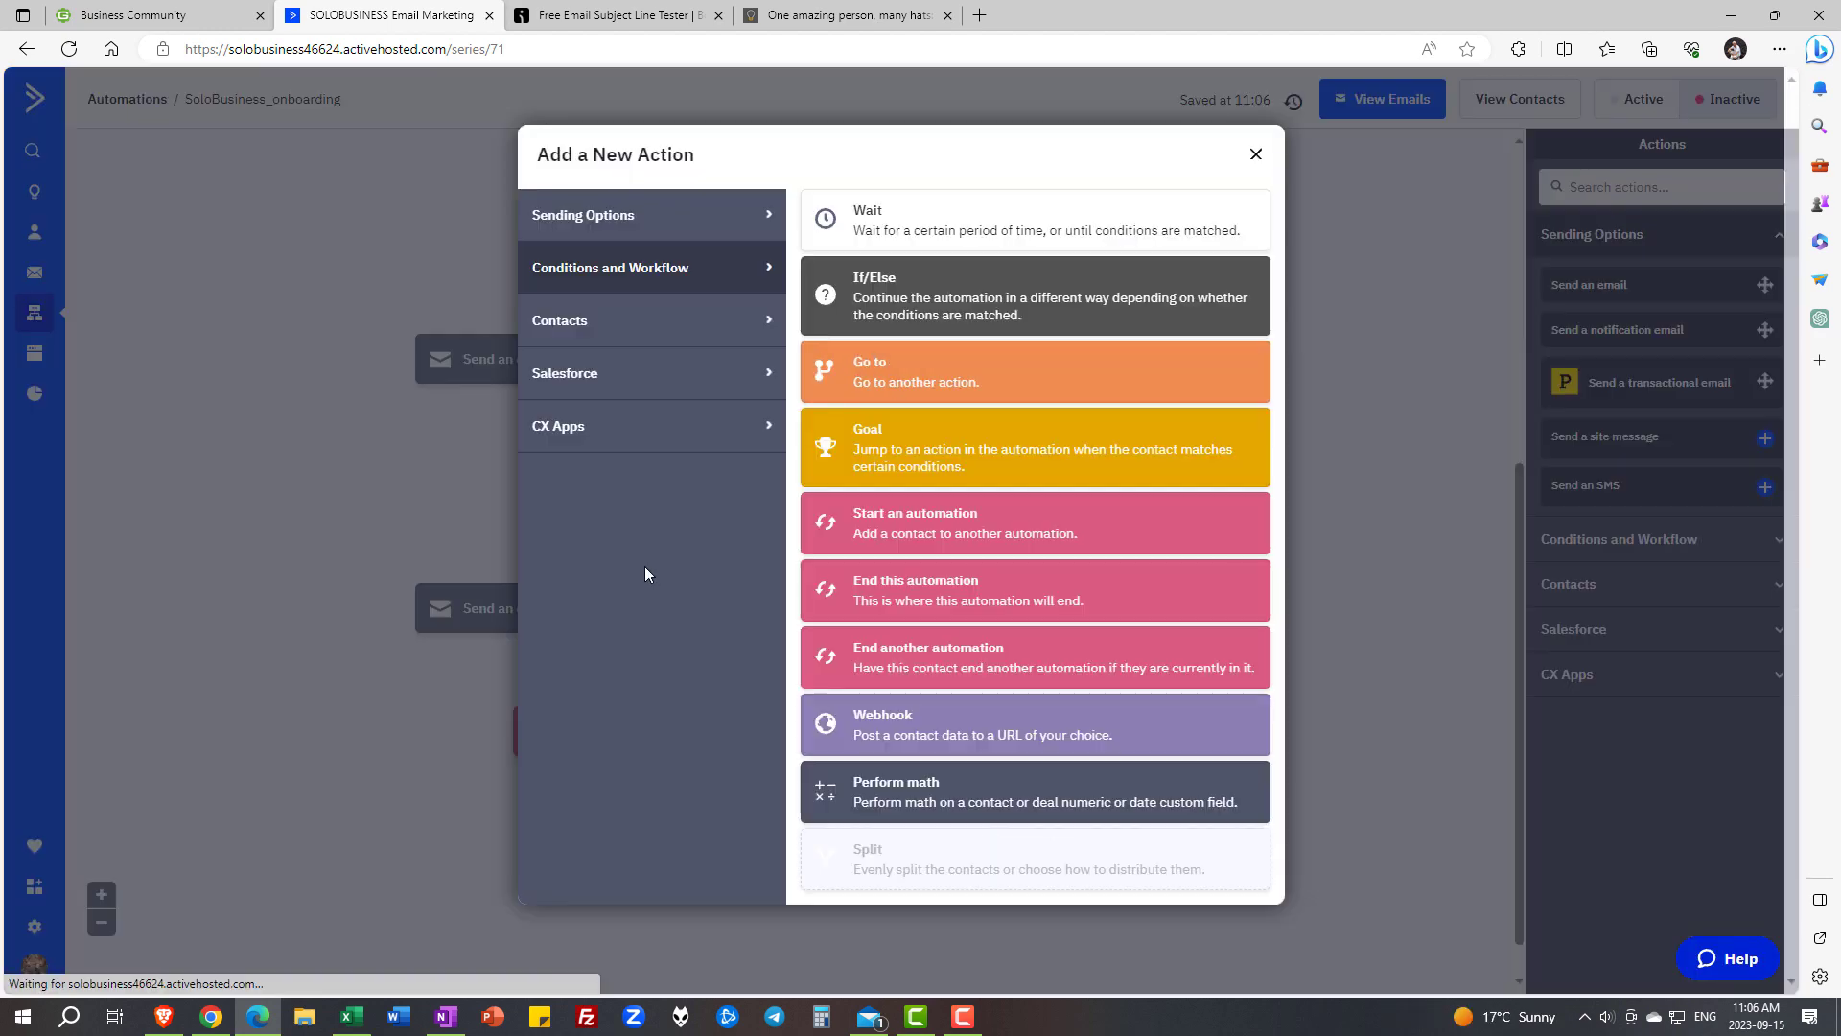
pyautogui.click(1117, 305)
pyautogui.click(588, 597)
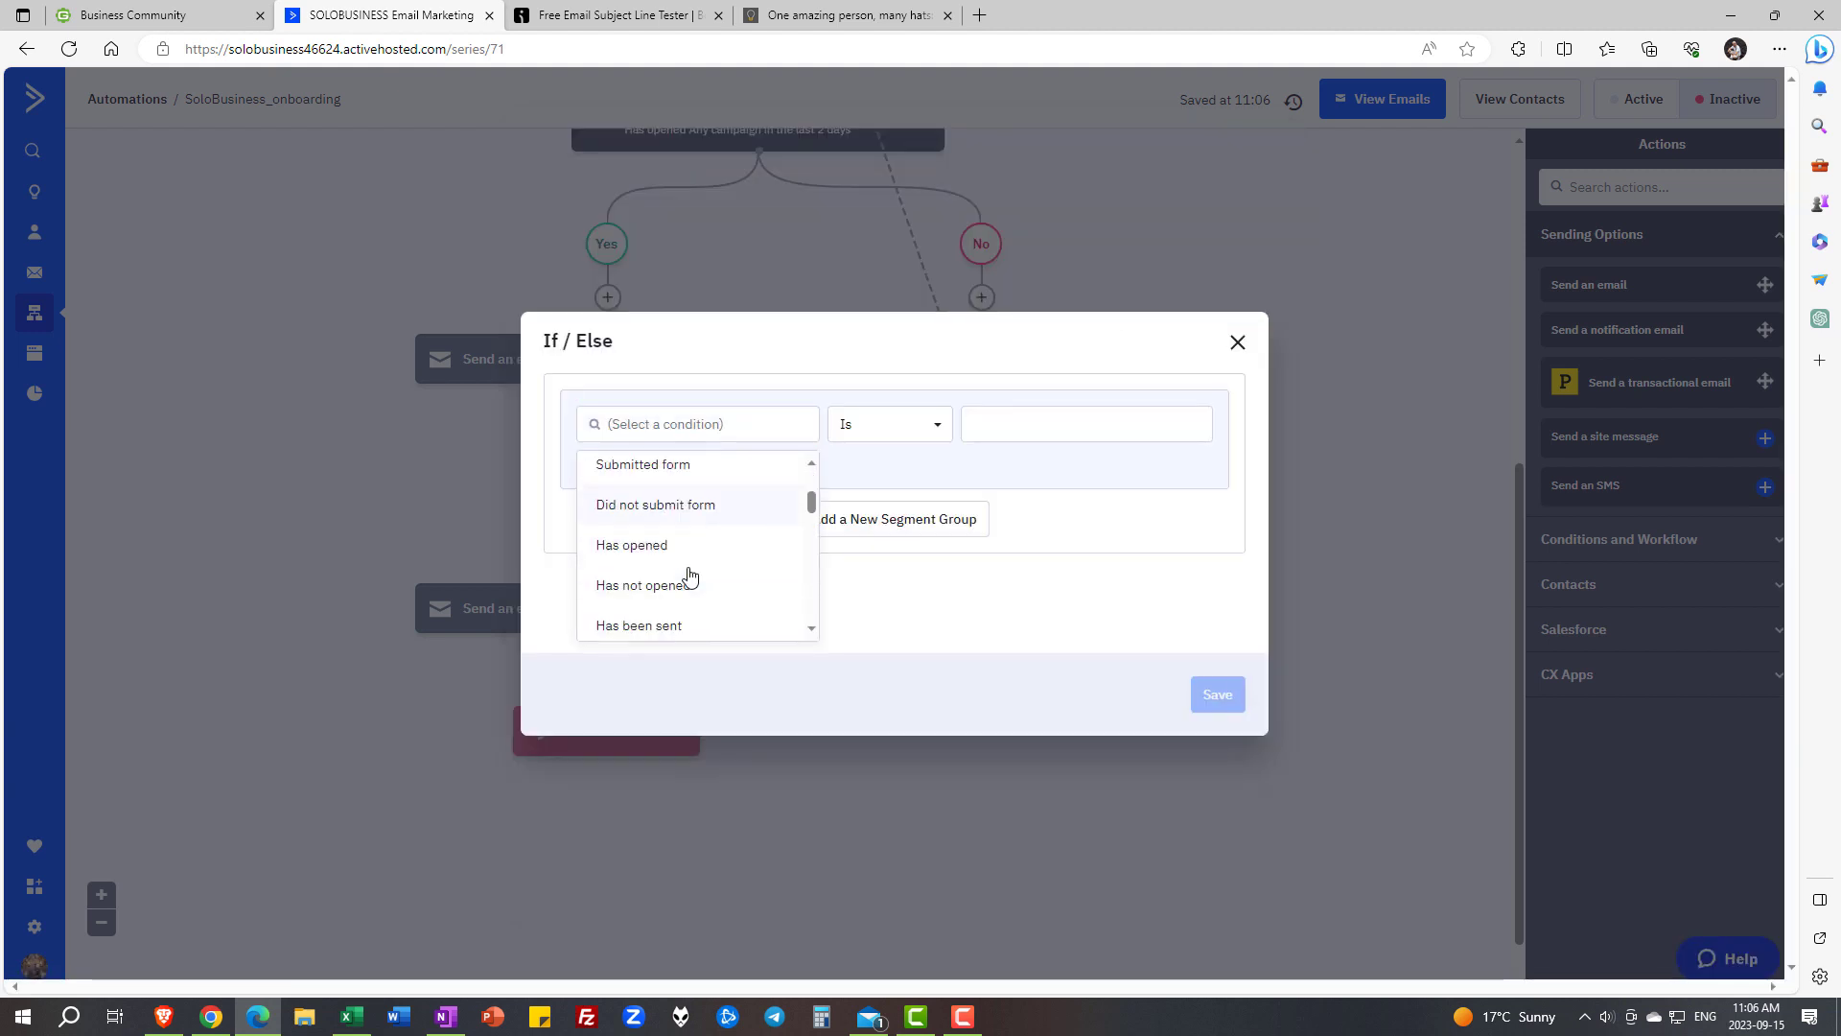
pyautogui.click(687, 542)
pyautogui.moveTo(776, 452); pyautogui.dragTo(712, 443)
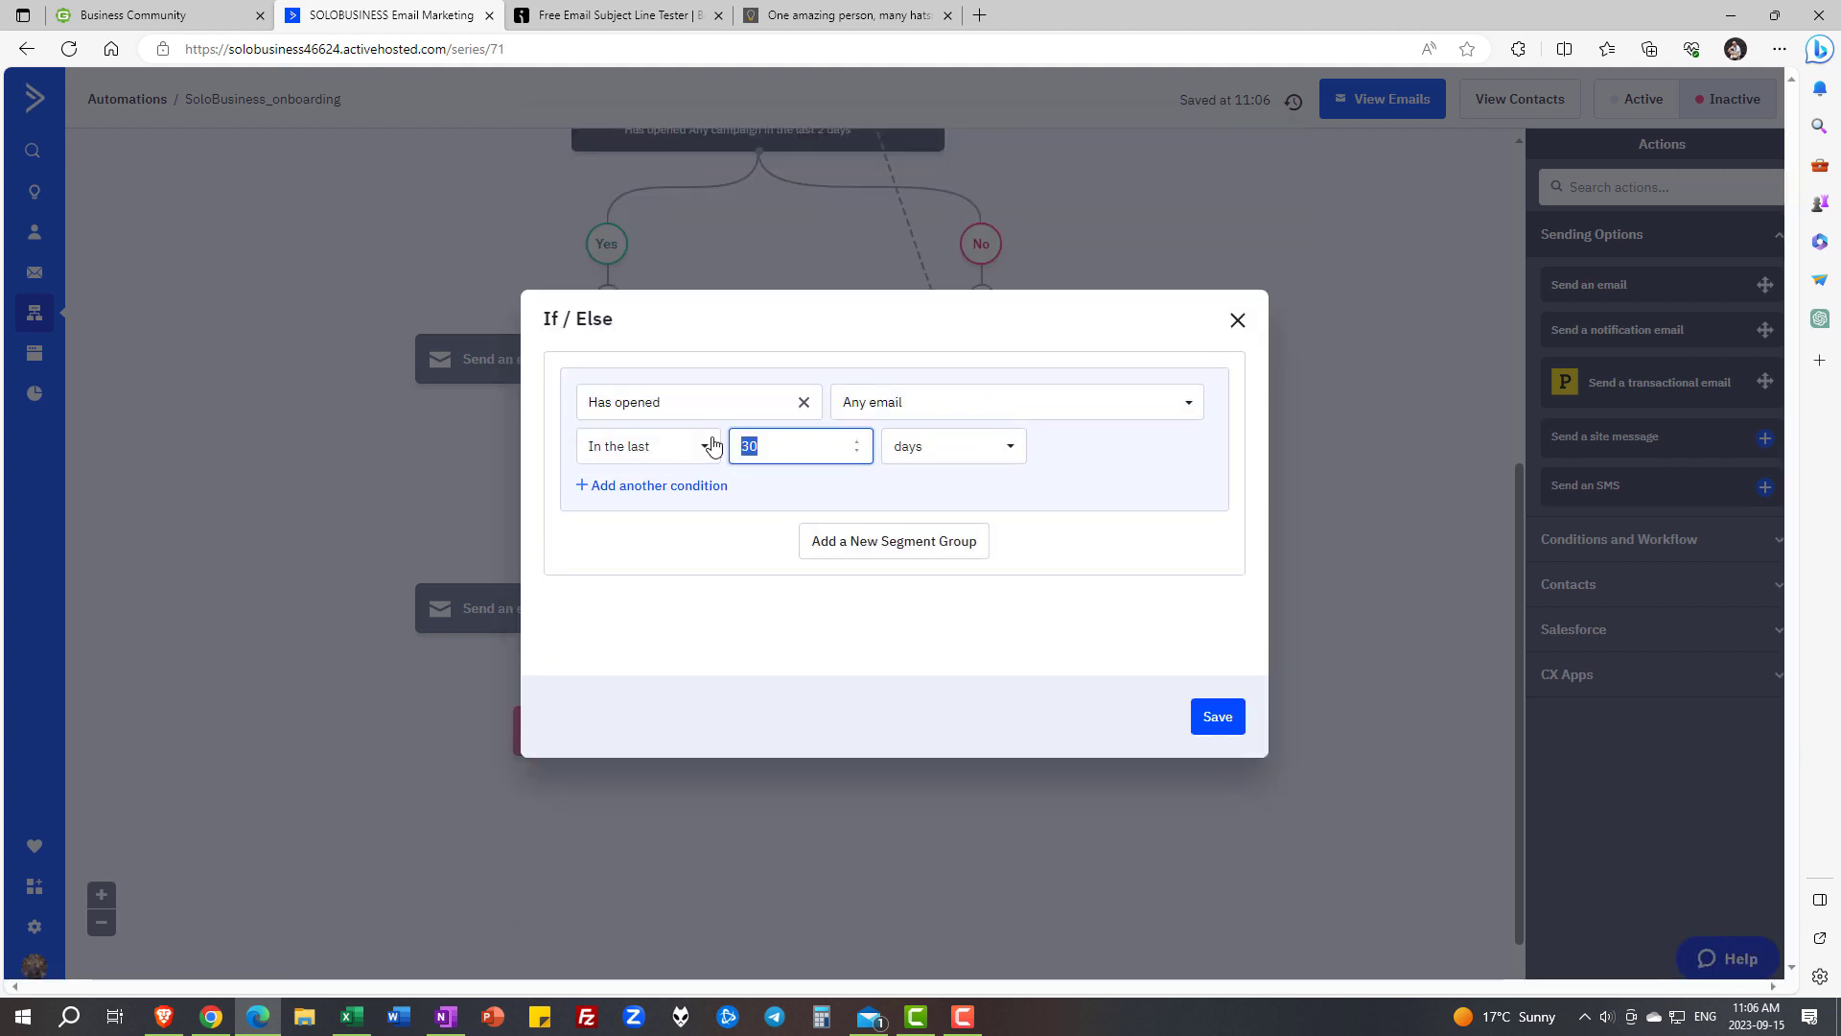
pyautogui.click(1218, 716)
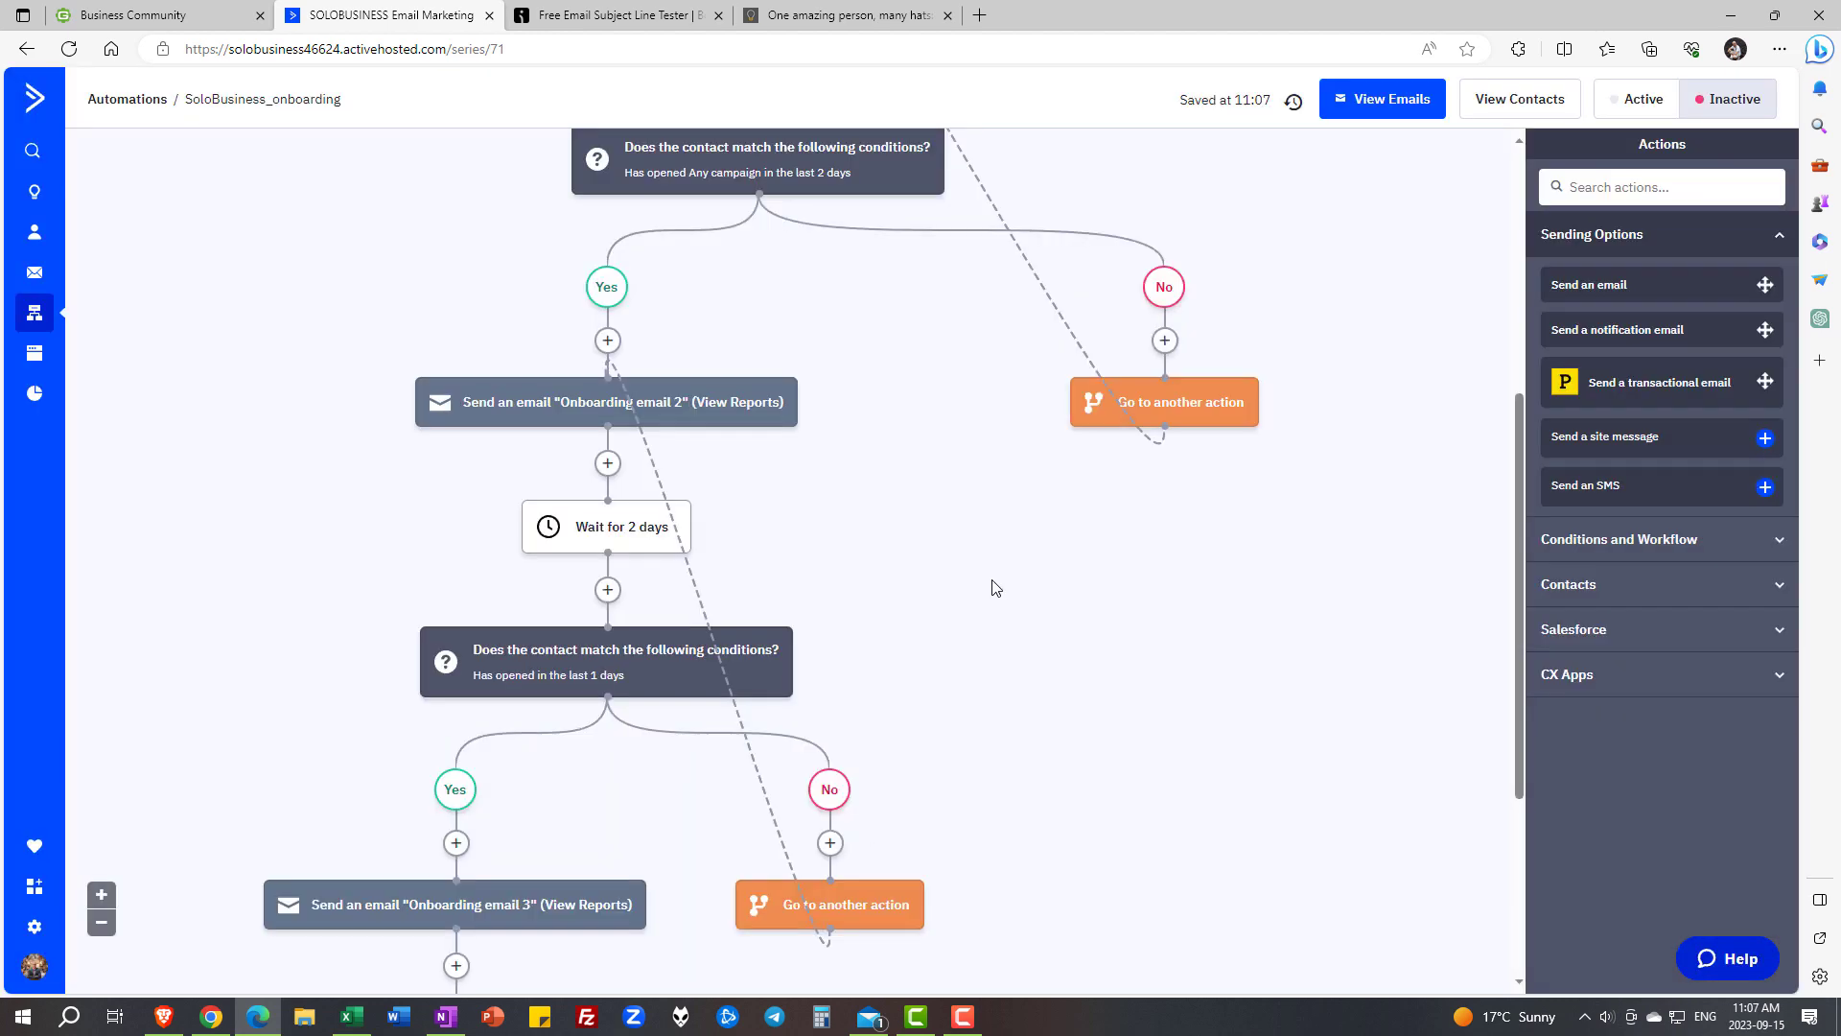
# Review the workflow and switch the onboarding automation to Active
pyautogui.scroll(5, 995, 588)
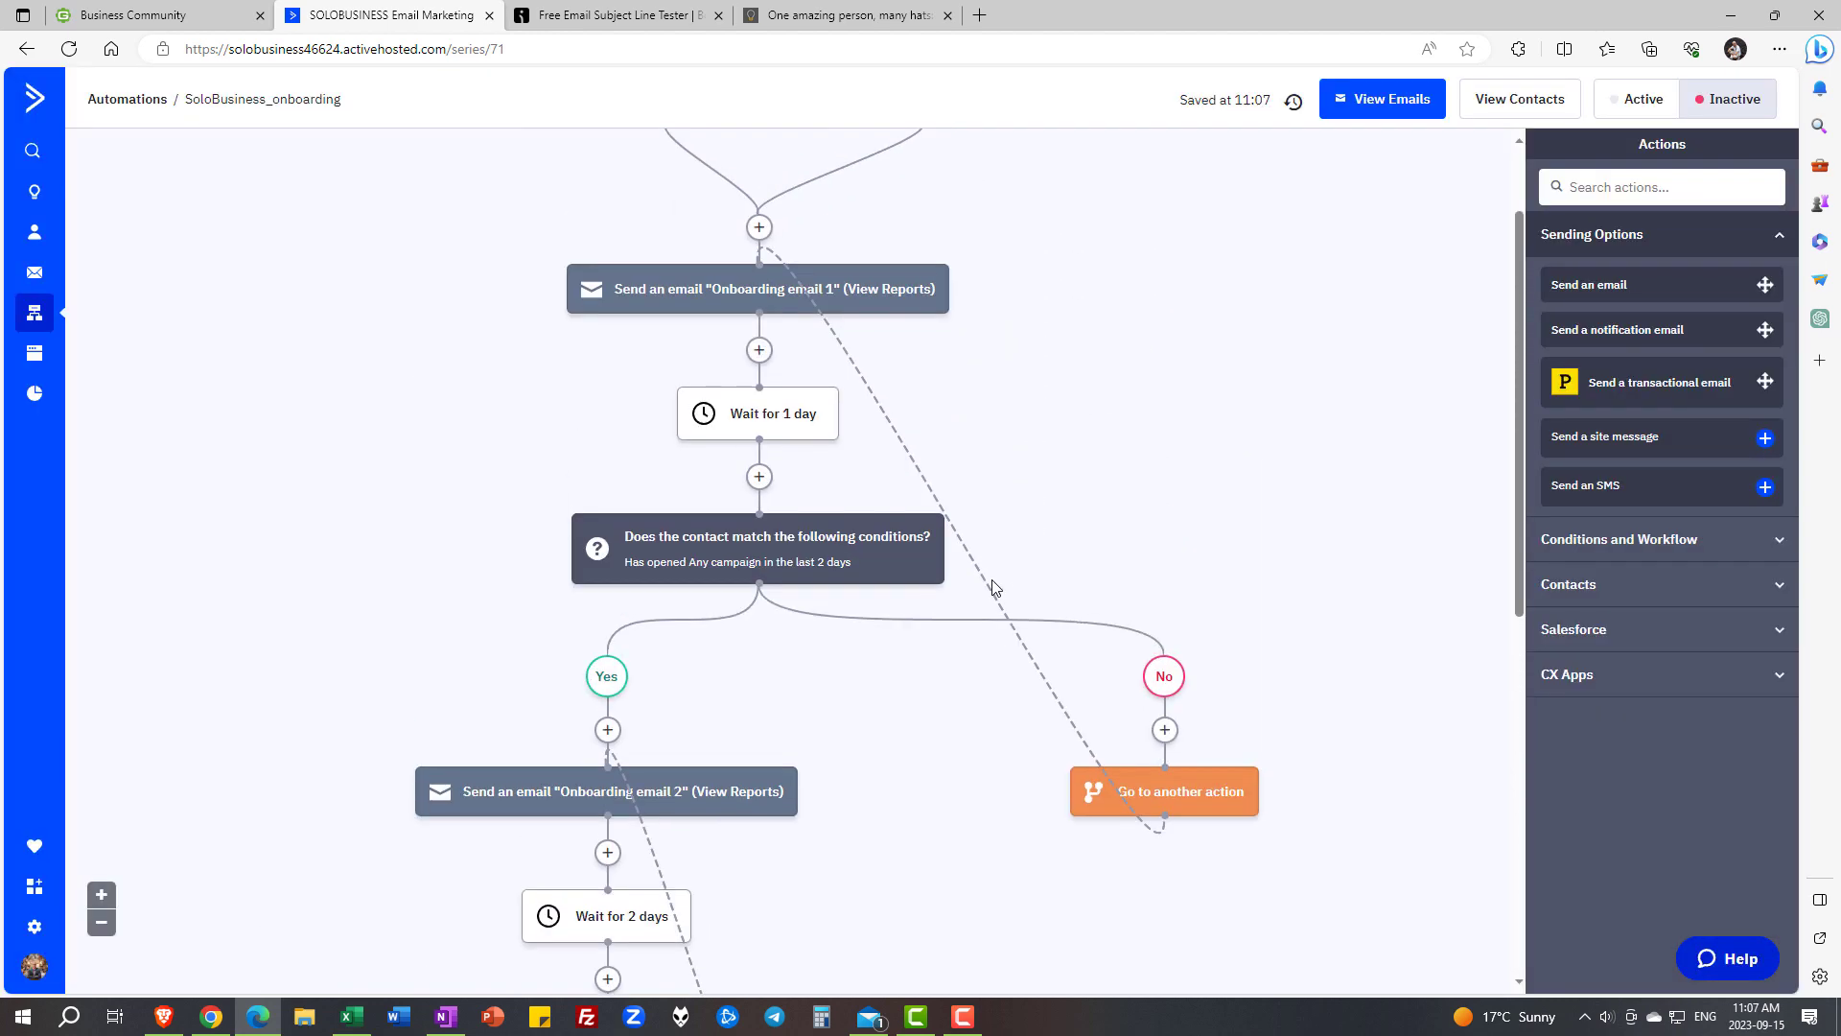
pyautogui.scroll(-3, 990, 584)
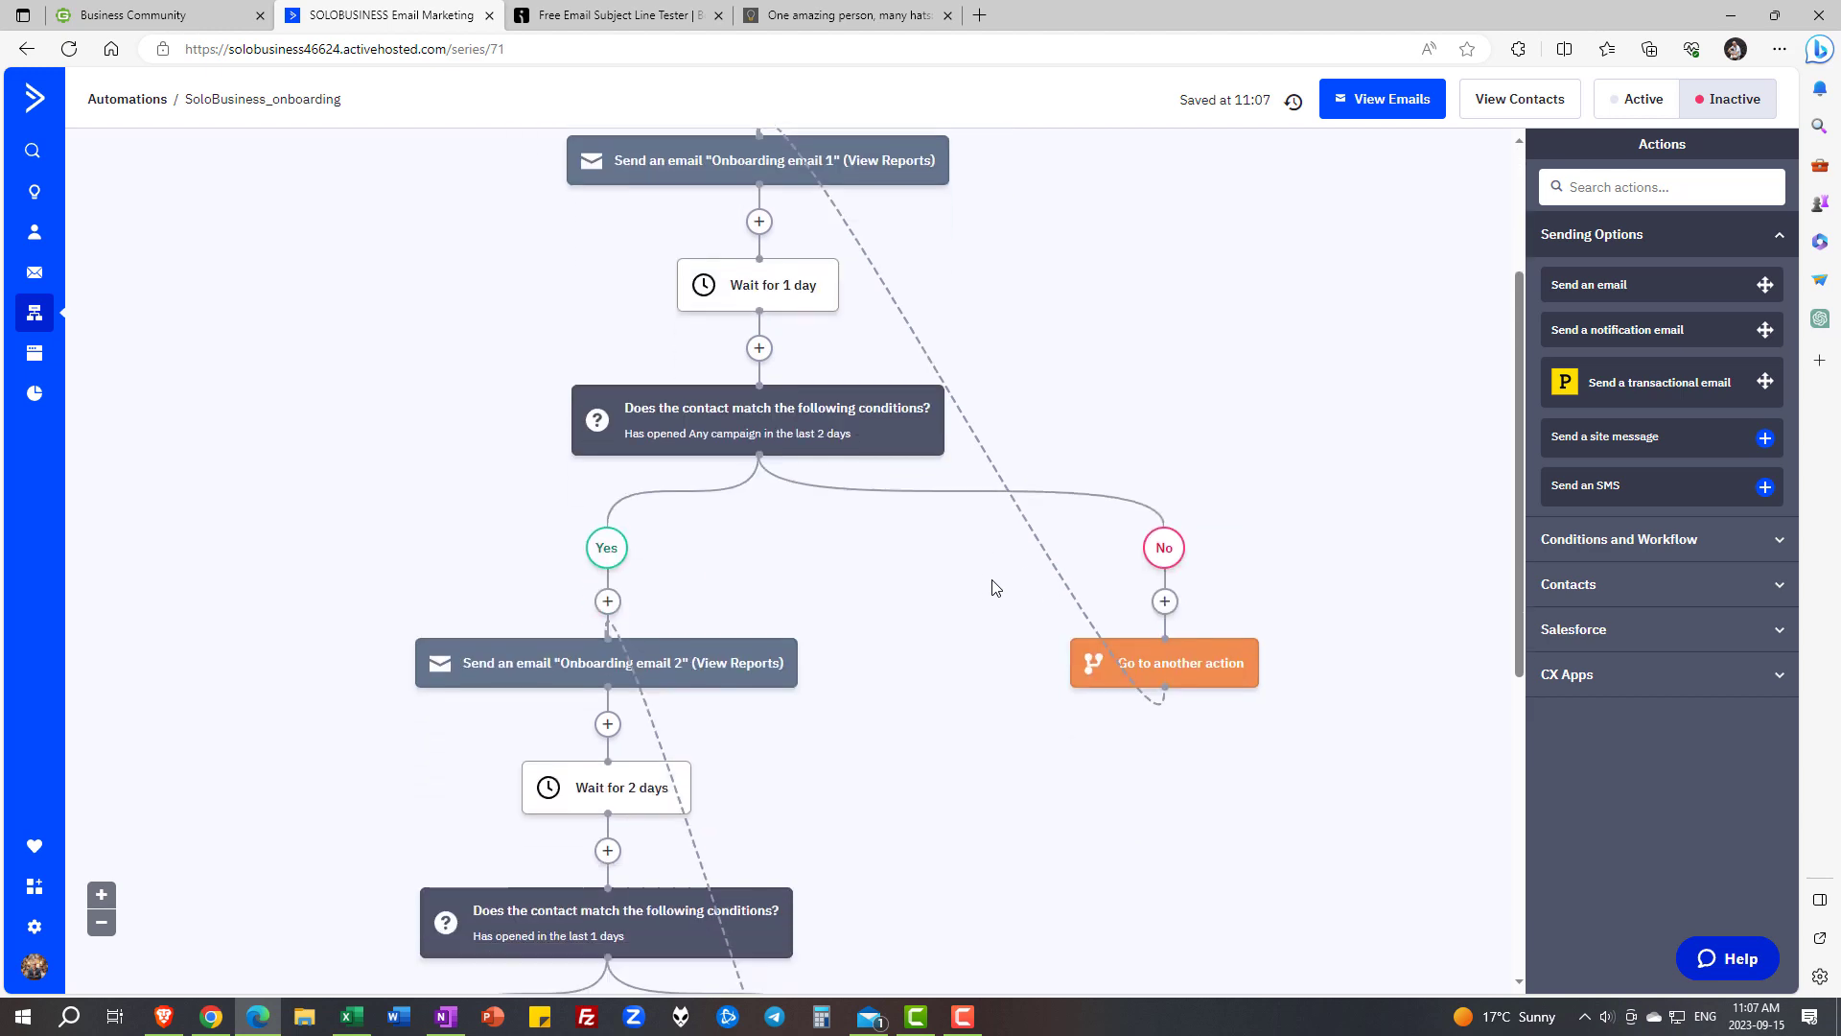
pyautogui.scroll(3, 966, 584)
pyautogui.click(1636, 98)
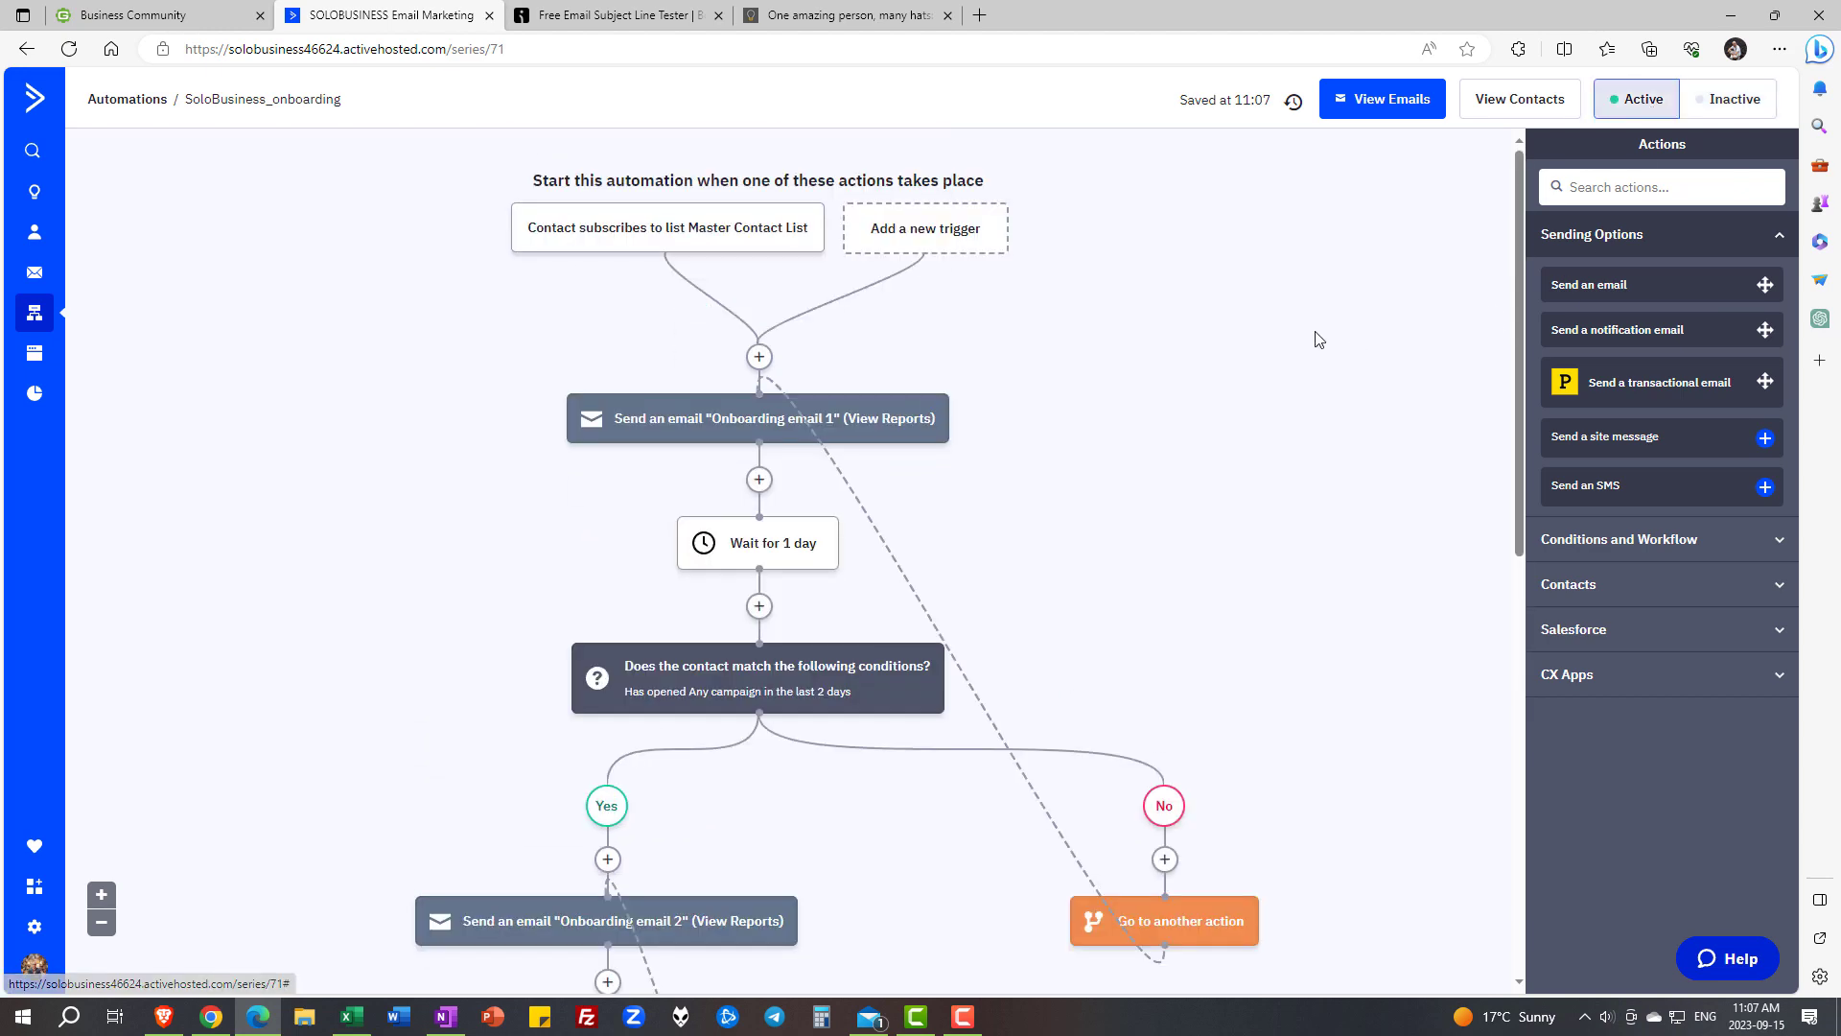
# Link Contact Form 03's ActiveCampaign connection to Master Contact List with the tag 'website signup'
pyautogui.click(844, 16)
pyautogui.scroll(-12, 963, 220)
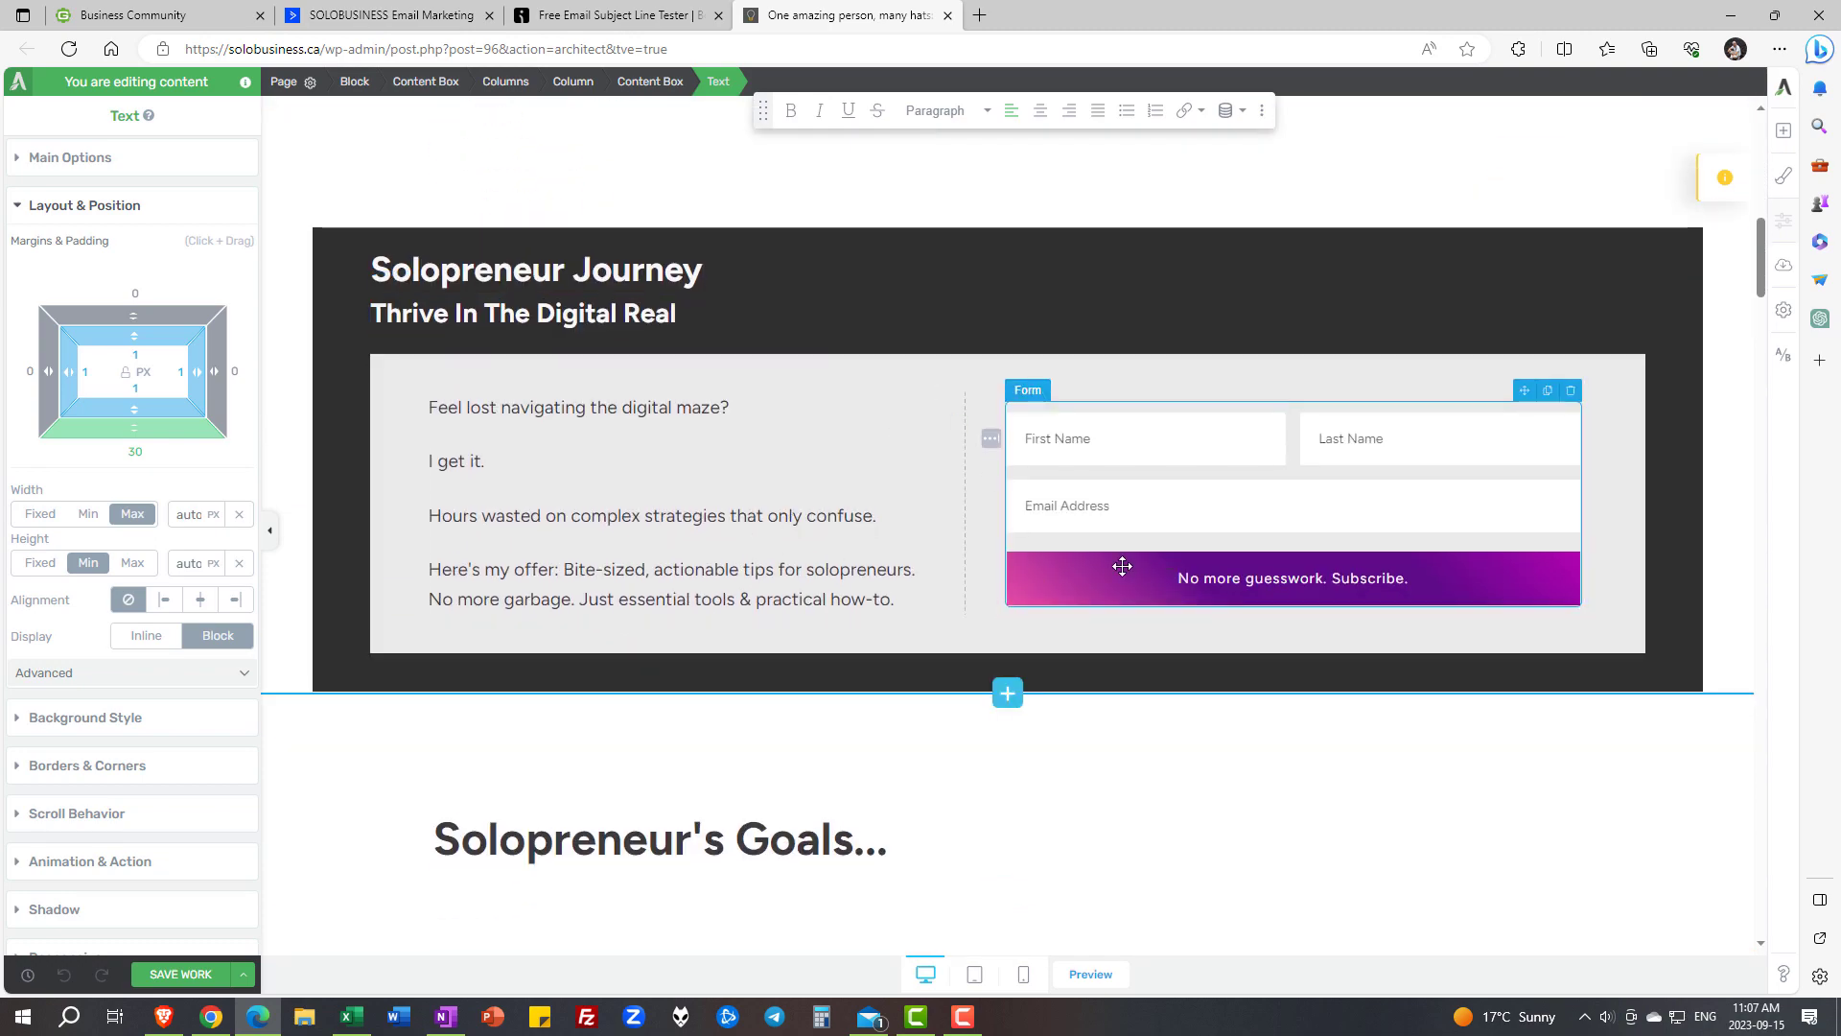
pyautogui.click(1122, 566)
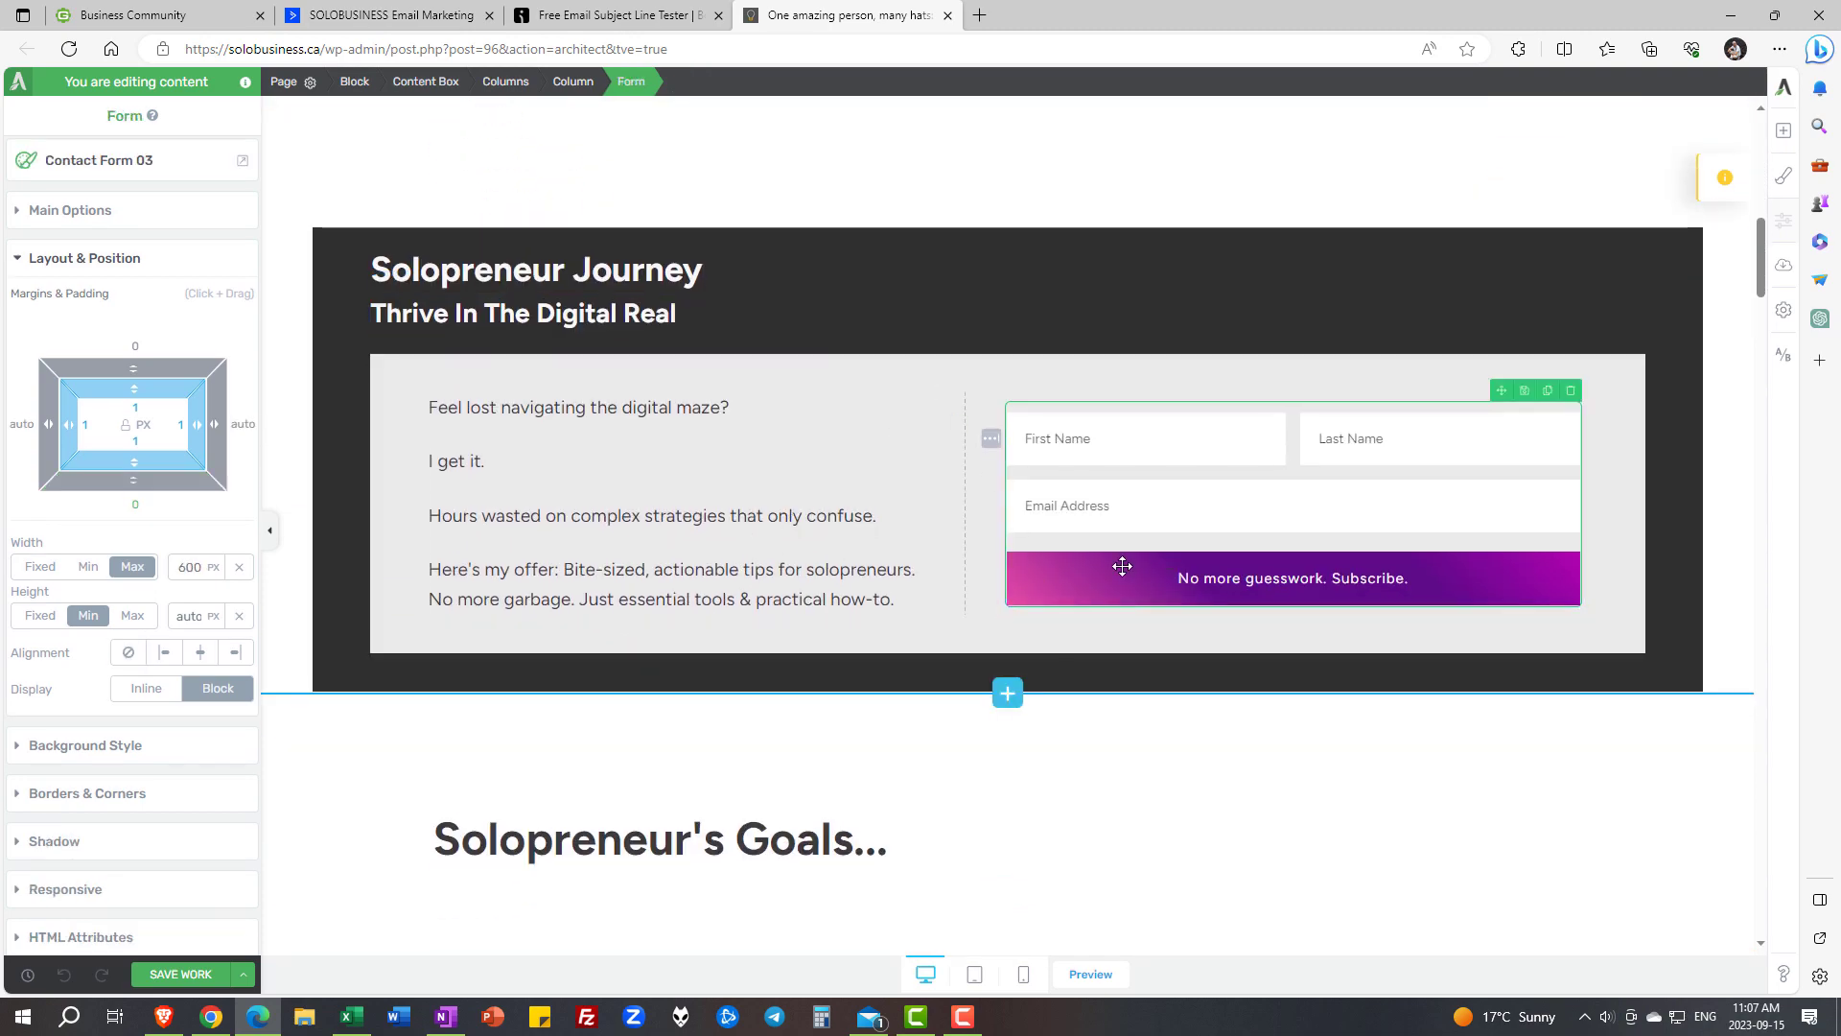
pyautogui.click(13, 210)
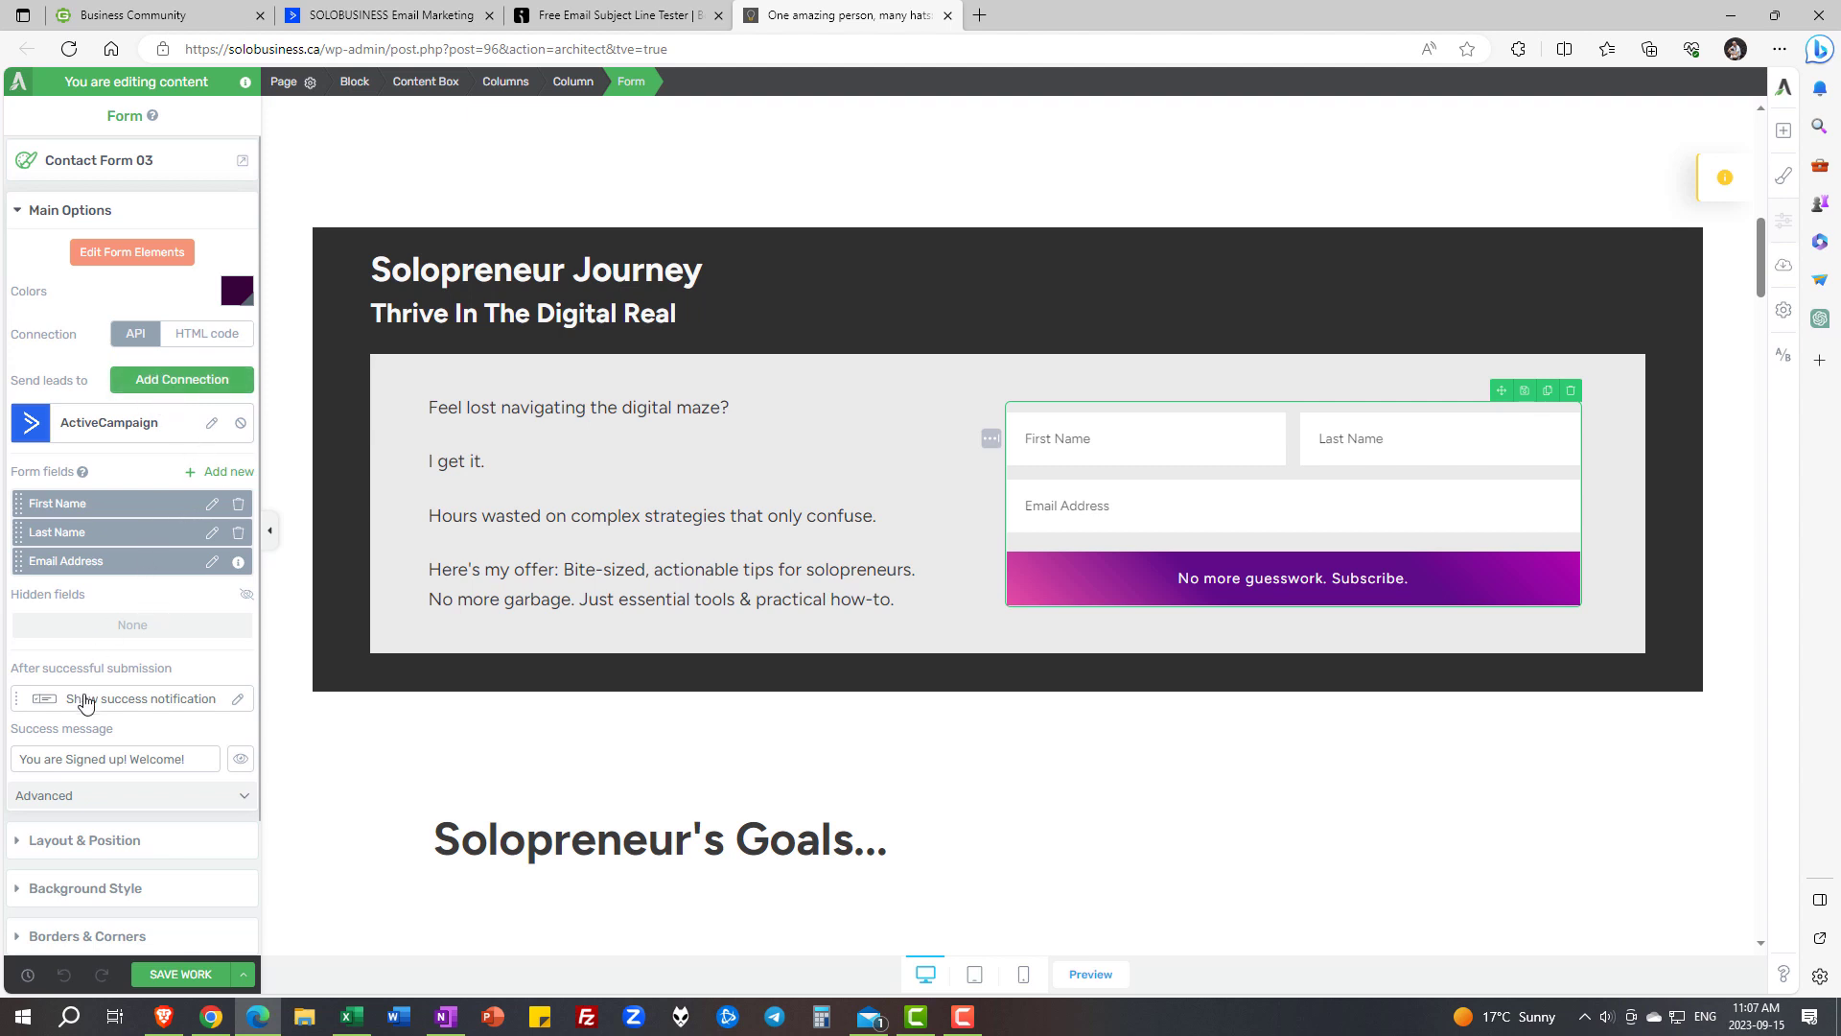
pyautogui.click(213, 421)
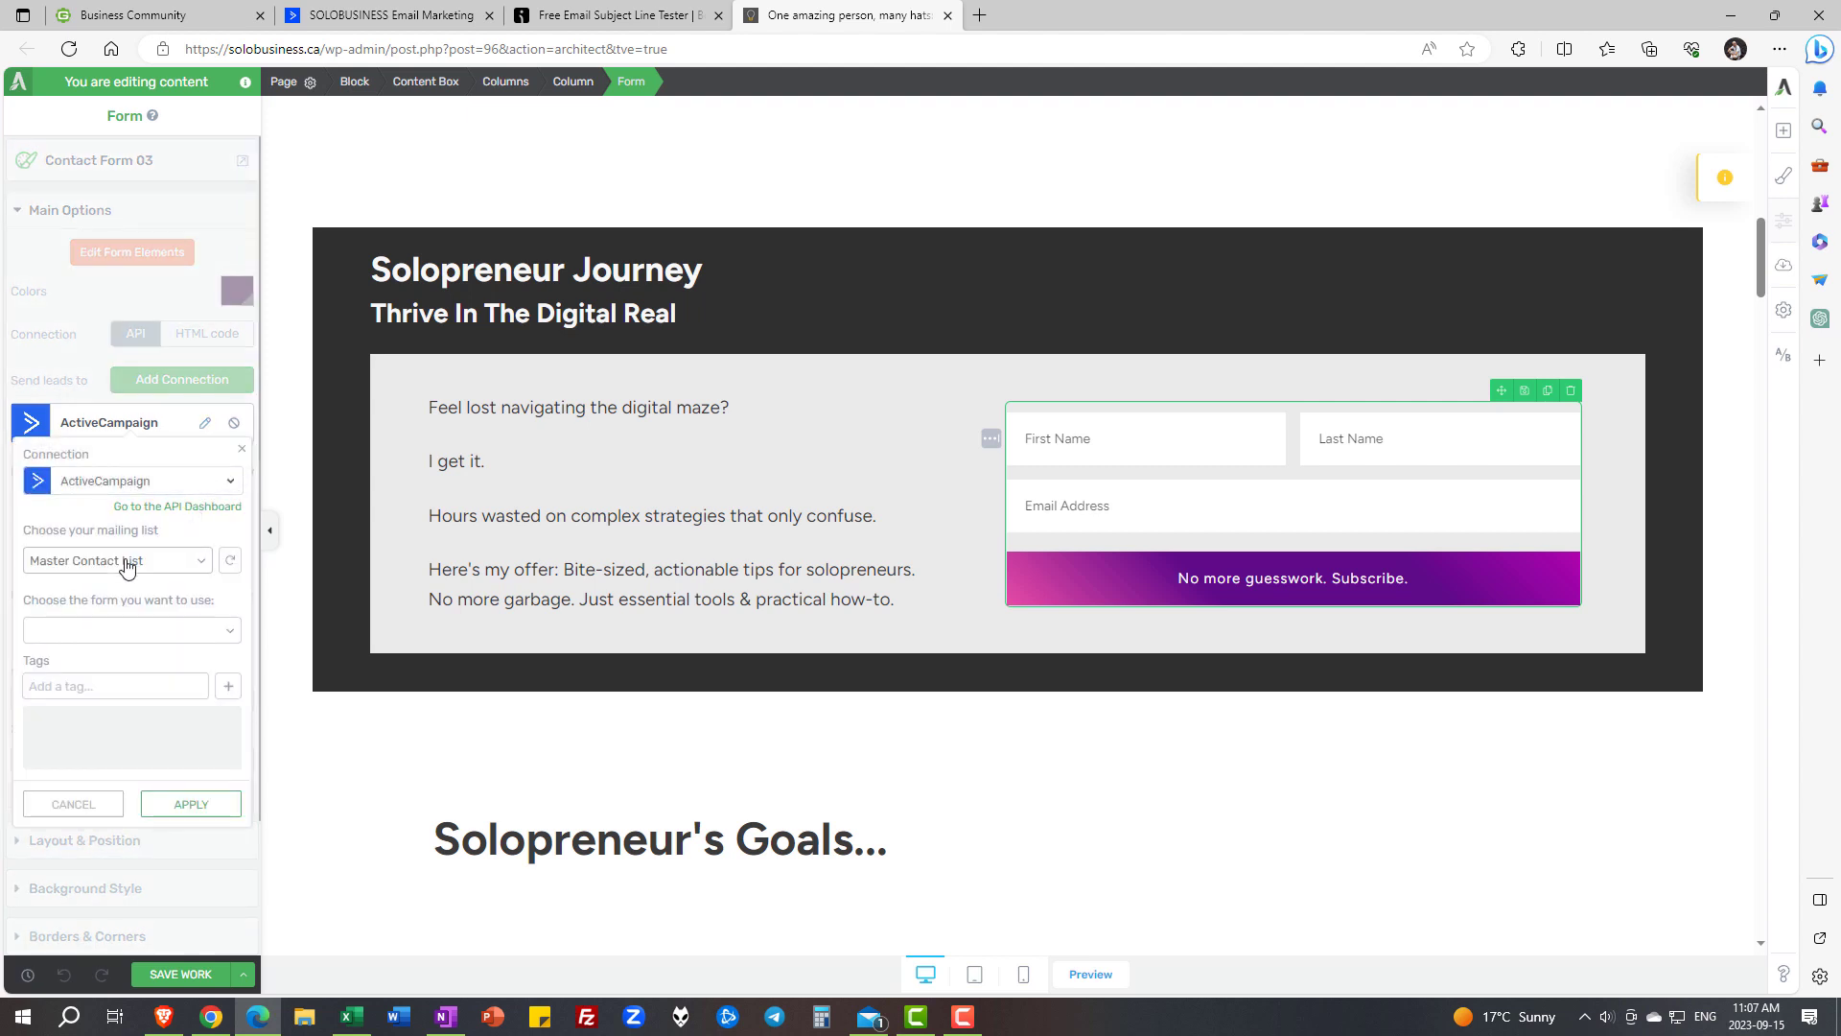
pyautogui.click(125, 686)
pyautogui.write('website signup')
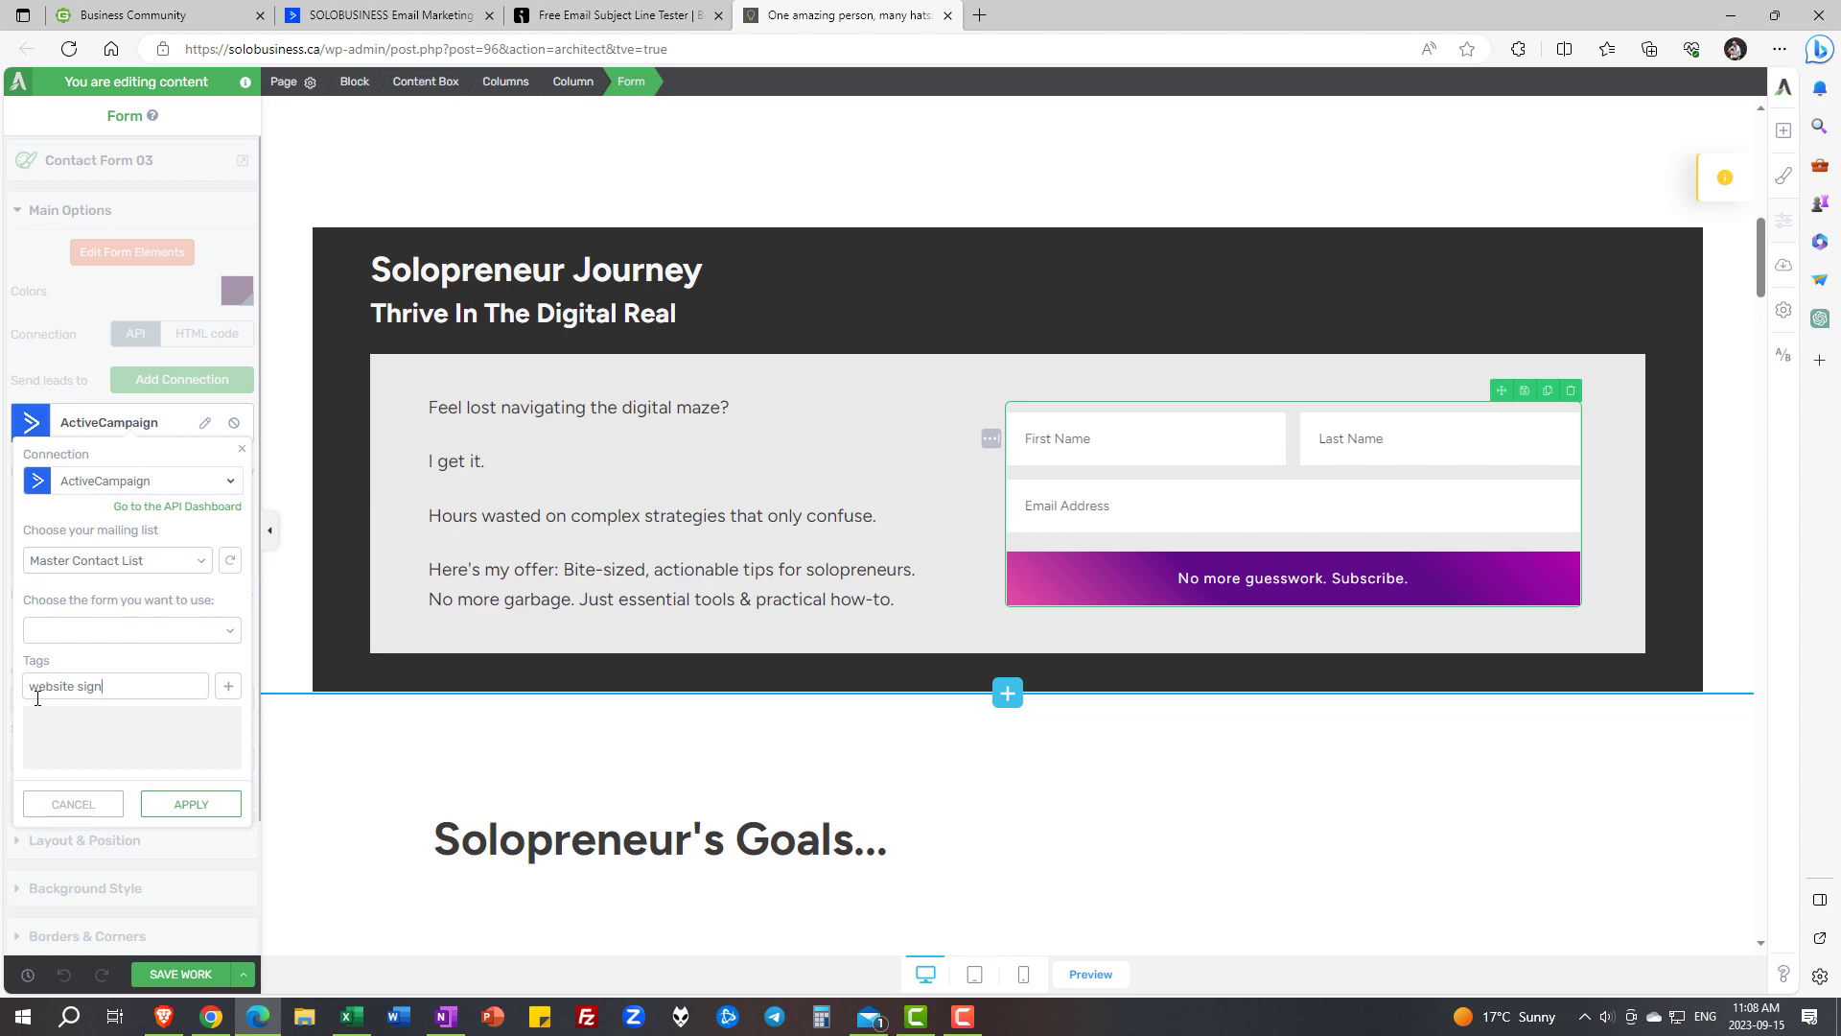
pyautogui.click(227, 685)
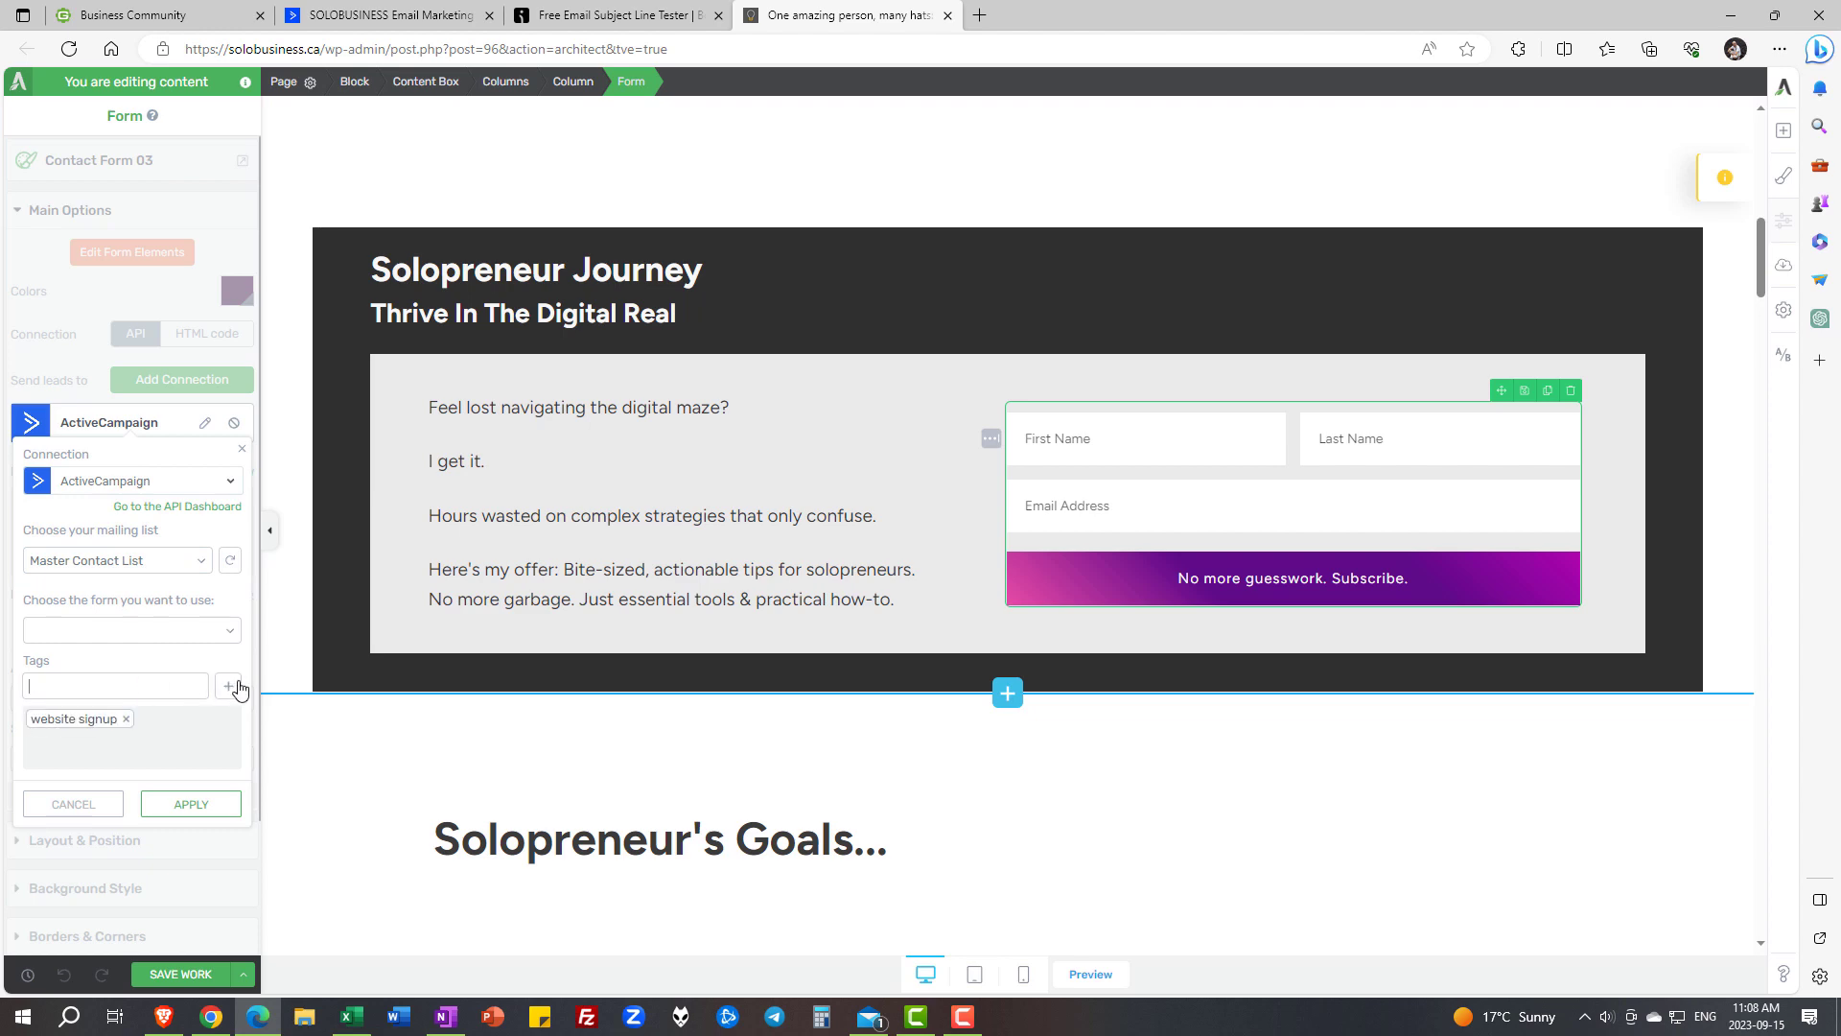
pyautogui.click(220, 801)
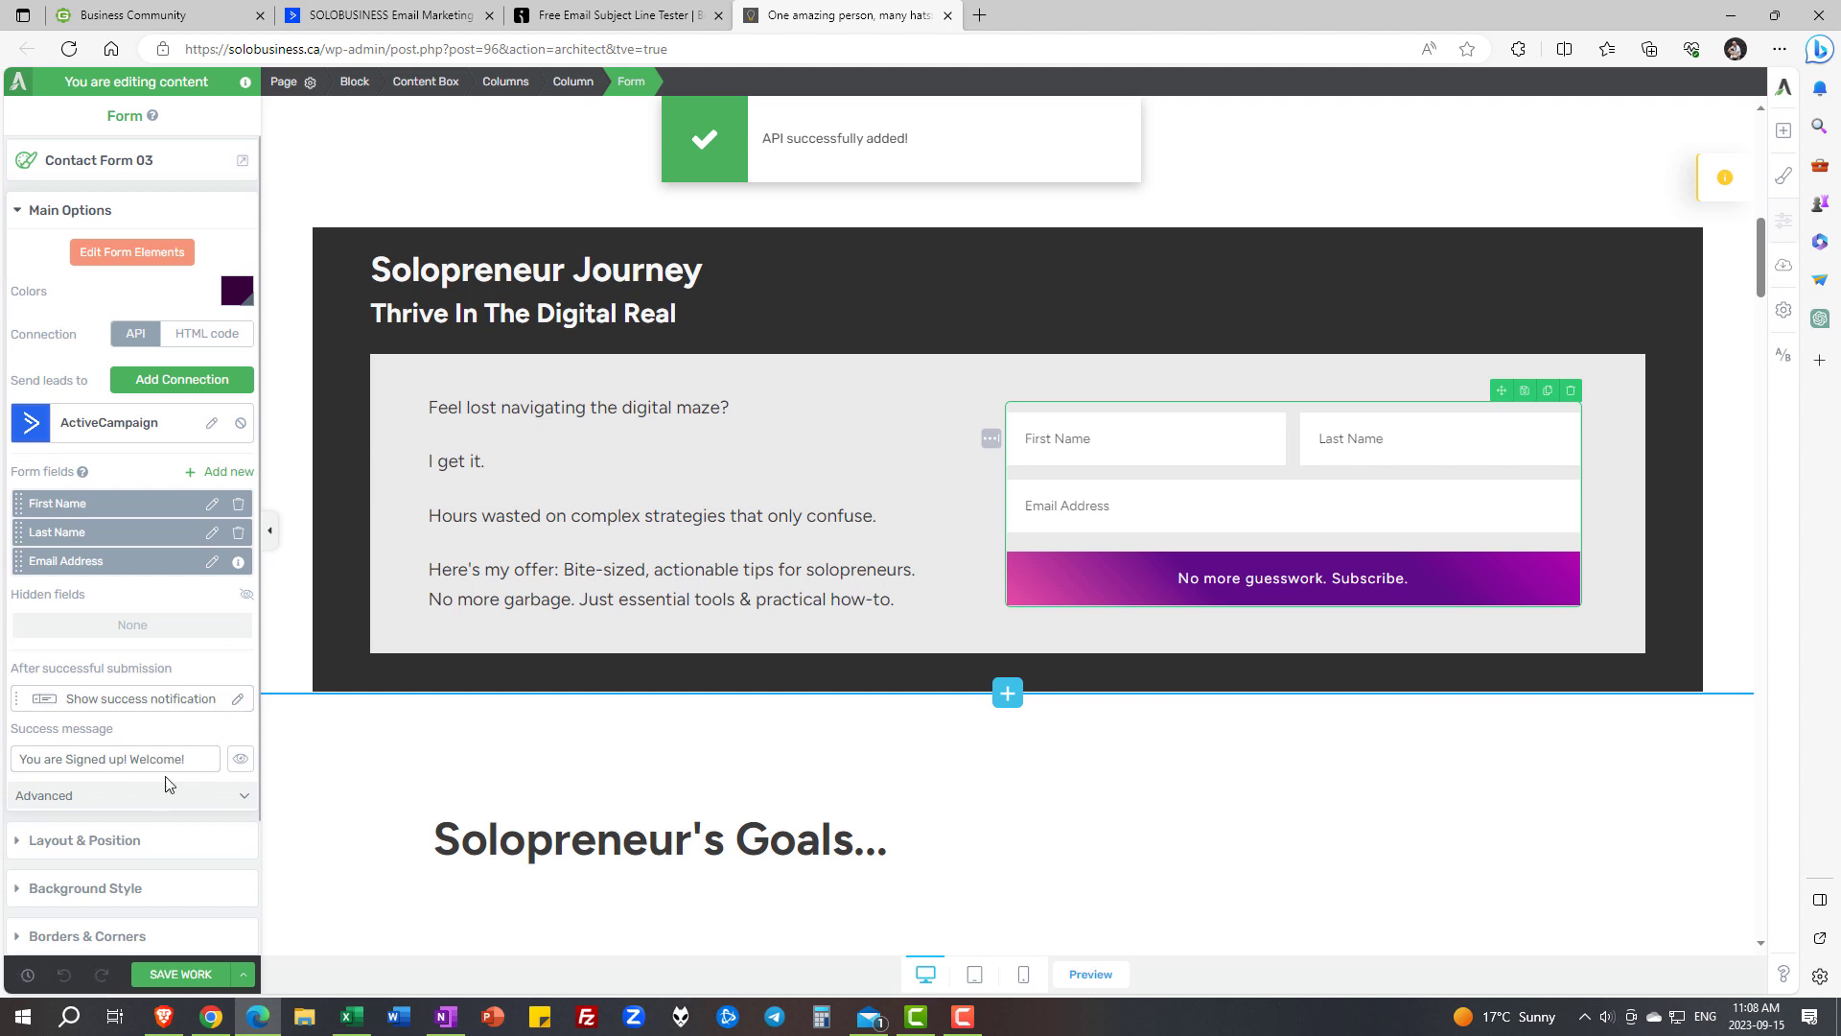
# Set the form's success message to 'You are in!', preview it, and save the work
pyautogui.tripleClick(71, 758)
pyautogui.write('You are in!')
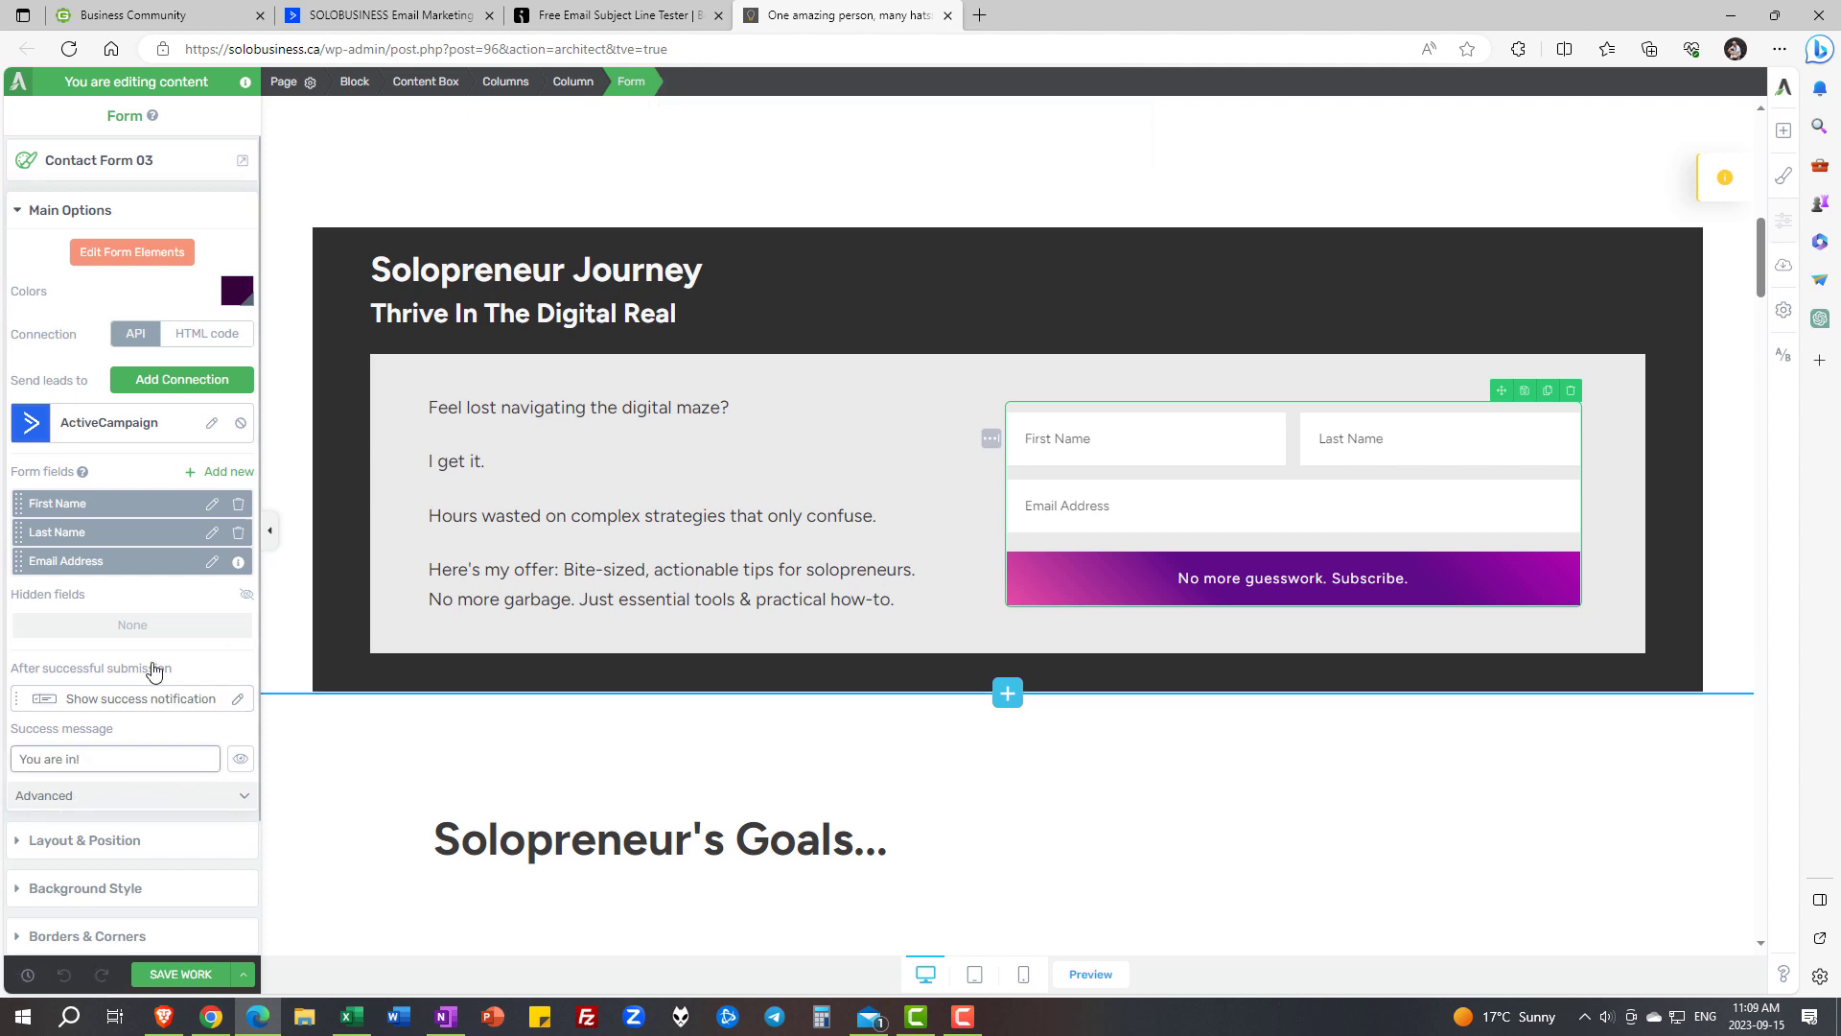
pyautogui.click(241, 759)
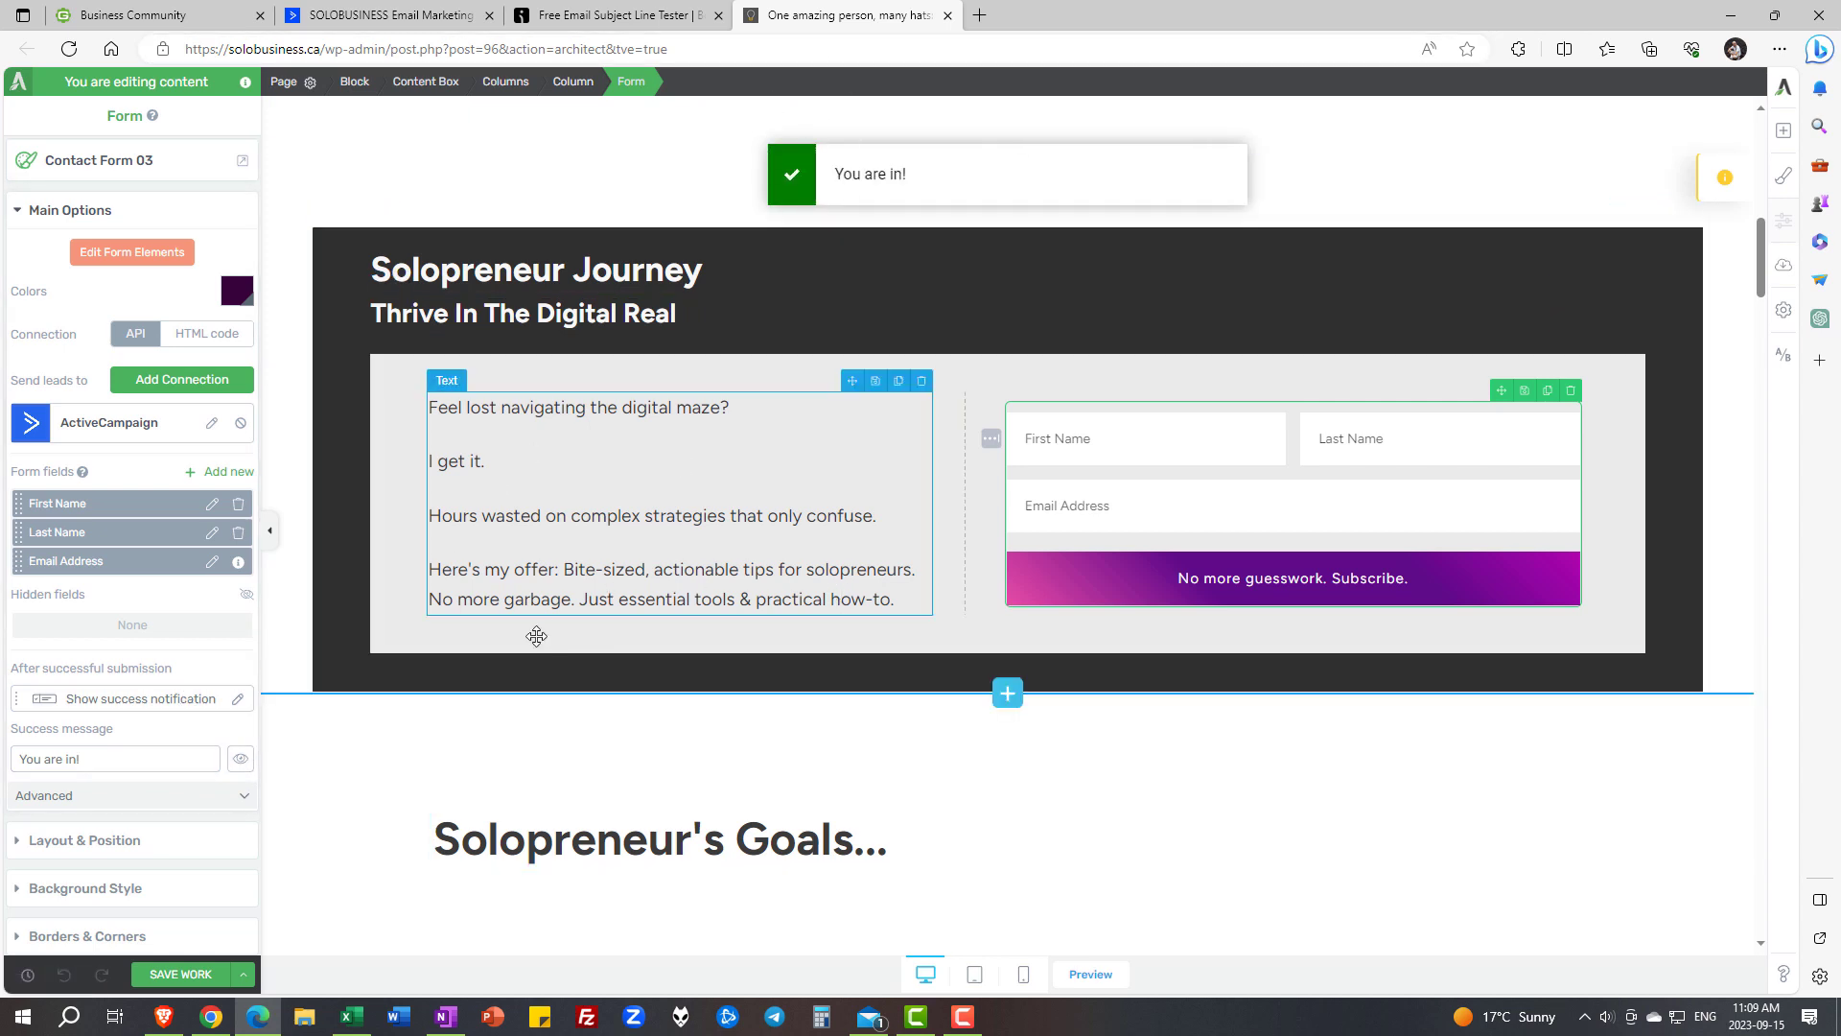
pyautogui.click(189, 980)
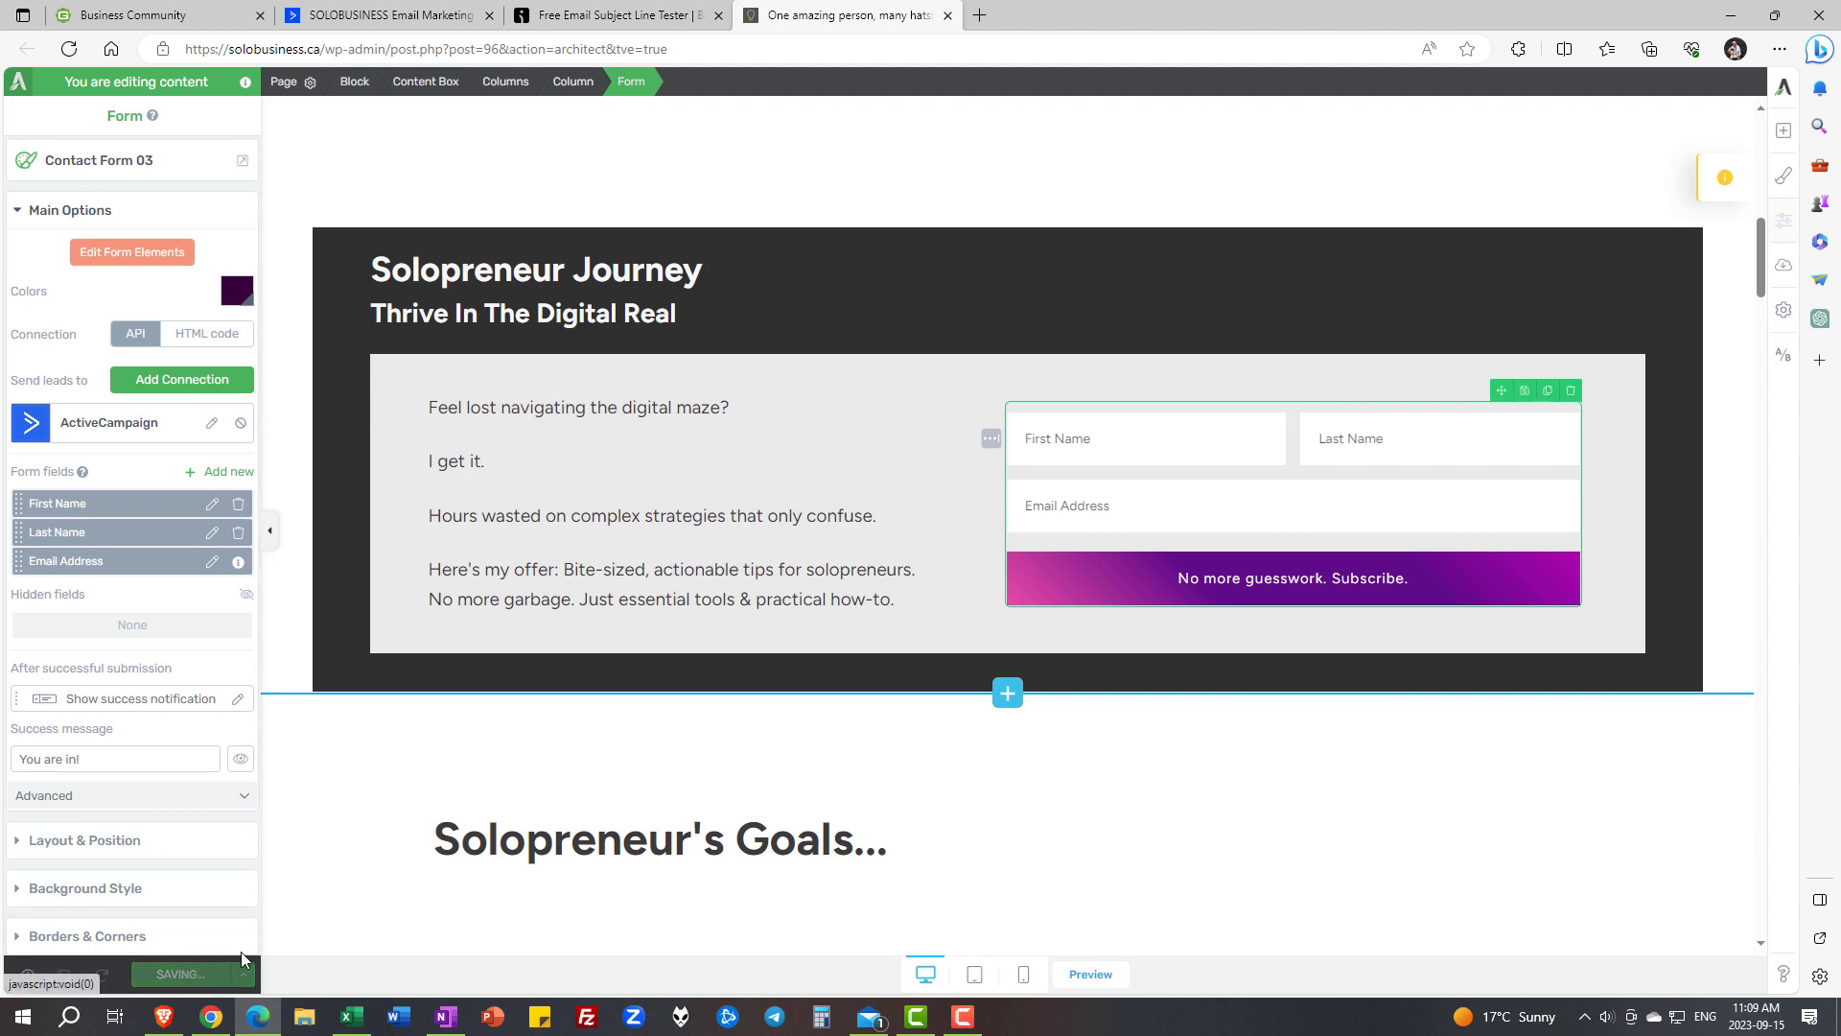